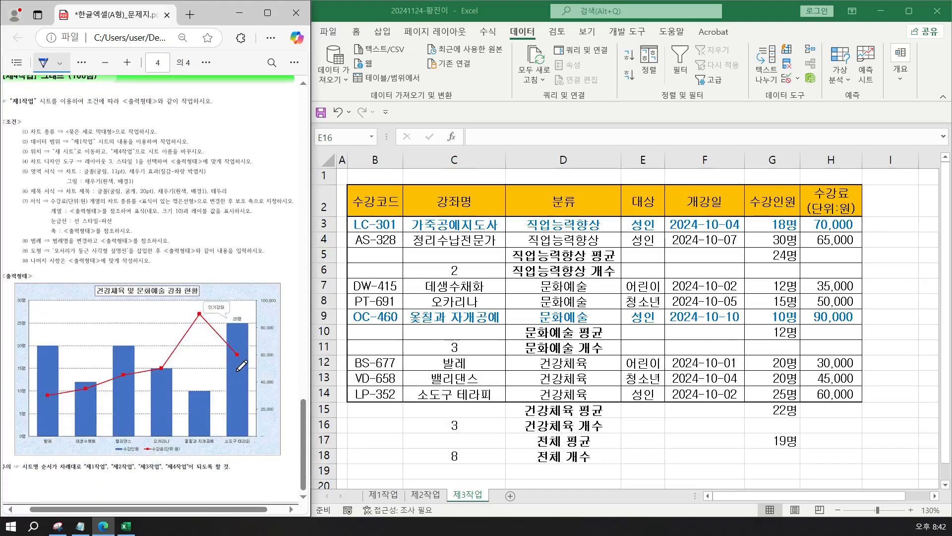
# Bring up the 제1작업 sheet in Excel and select the empty cell C16 in place of the highlighted table range.
pyautogui.scroll(1, 243, 366)
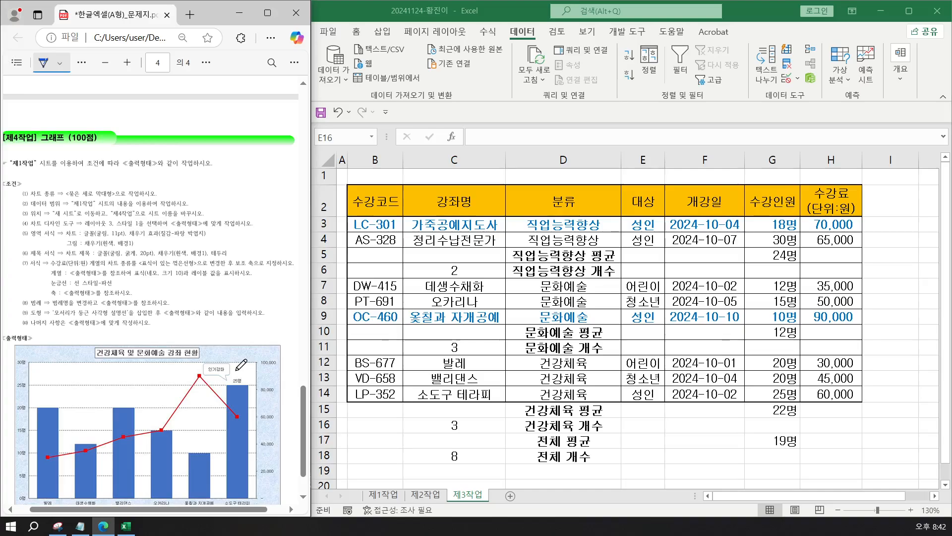
pyautogui.click(366, 505)
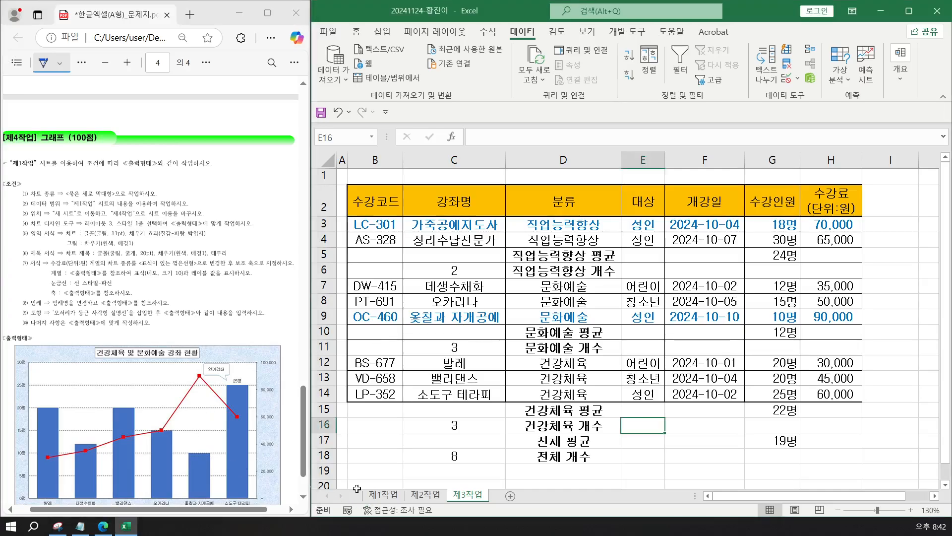
pyautogui.click(381, 499)
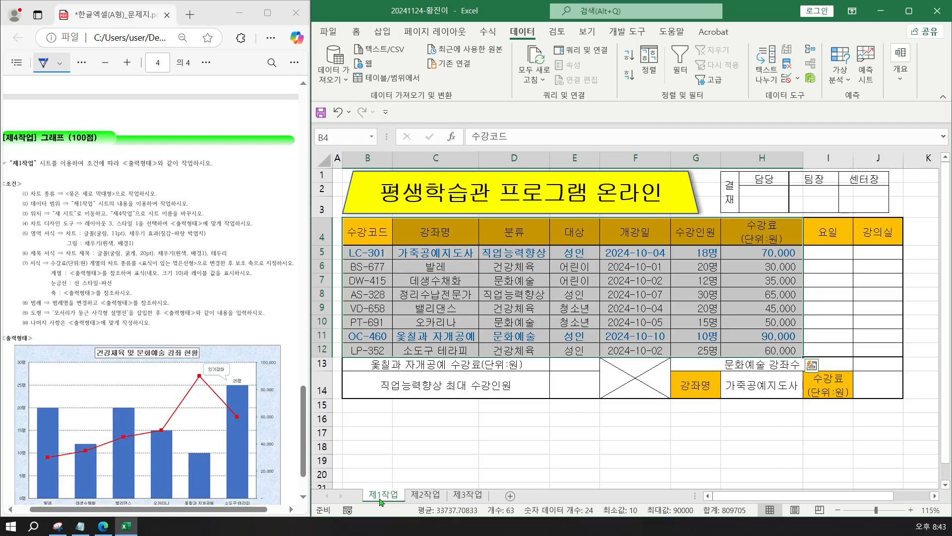
pyautogui.click(443, 422)
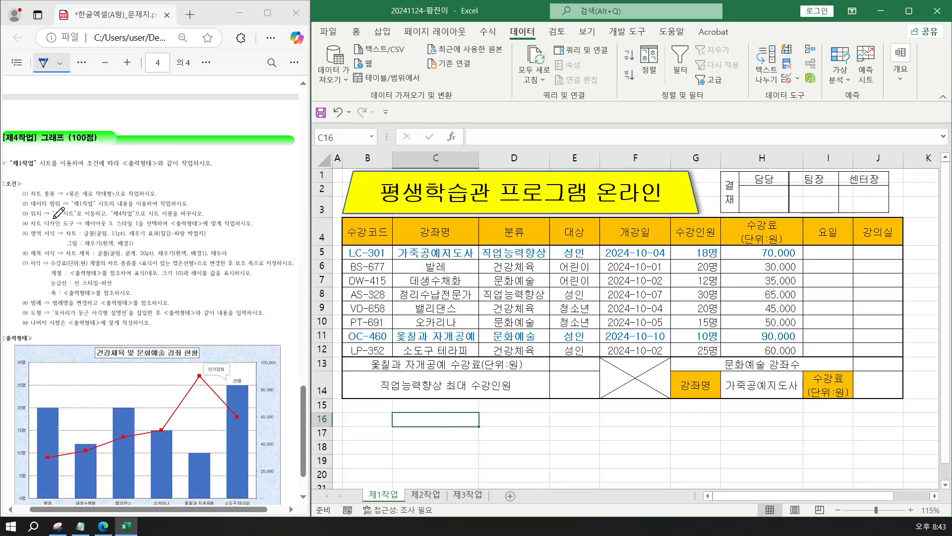
# In the PDF exam sheet, underline "새 시트" in condition (3) and draw an arrow from it to a handwritten "F11".
pyautogui.moveTo(53, 218); pyautogui.dragTo(227, 184)
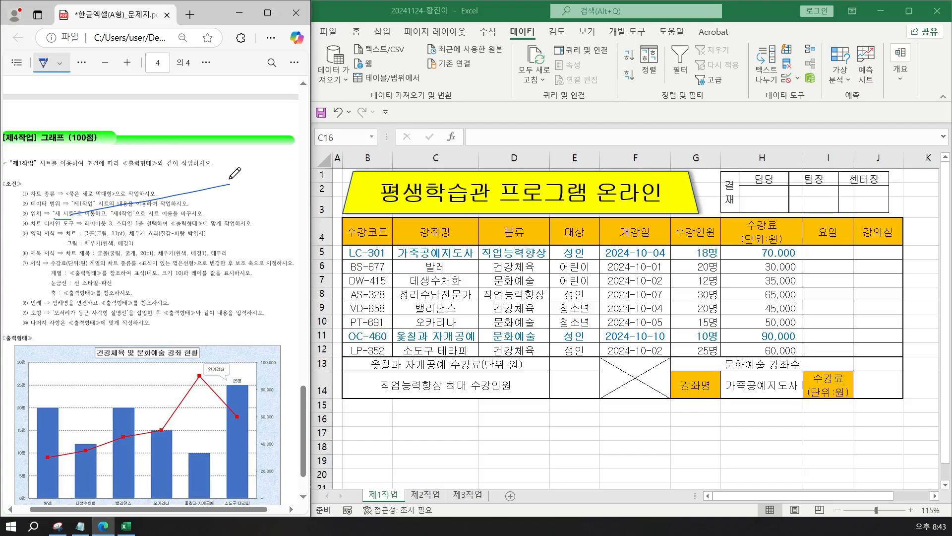
pyautogui.moveTo(223, 180)
pyautogui.mouseDown()
pyautogui.moveTo(227, 192)
pyautogui.moveTo(242, 180)
pyautogui.moveTo(233, 193)
pyautogui.moveTo(247, 190)
pyautogui.mouseUp()
pyautogui.scroll(-3, 245, 267)
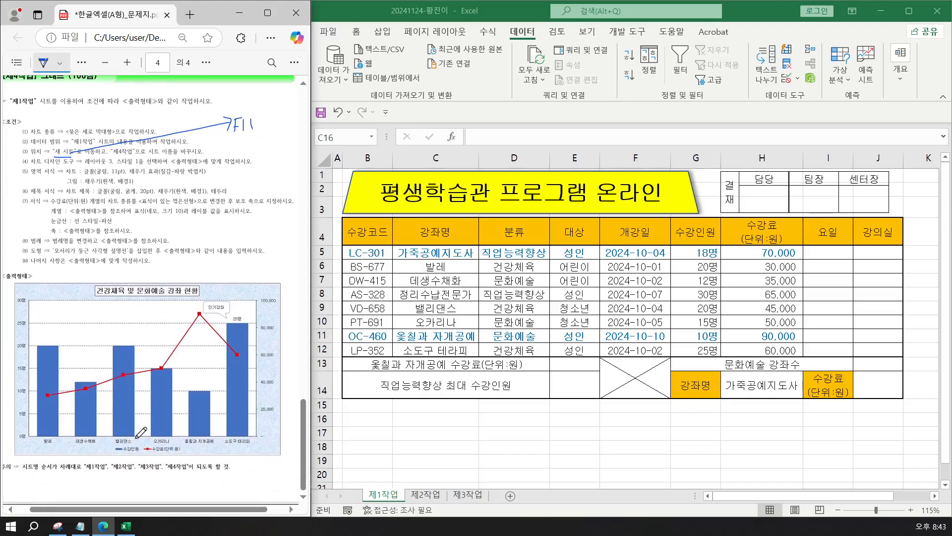
# Switch to the Notepad note and add blank lines below its text, returning the cursor to line 11.
pyautogui.click(79, 527)
pyautogui.click(464, 308)
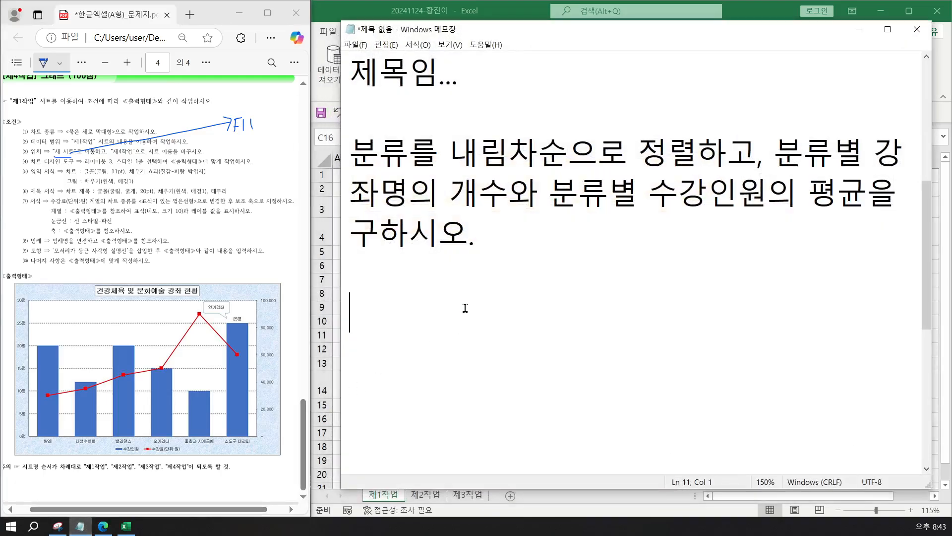
pyautogui.press('Return')
pyautogui.press('Return')
pyautogui.press('Return')
pyautogui.press('Return')
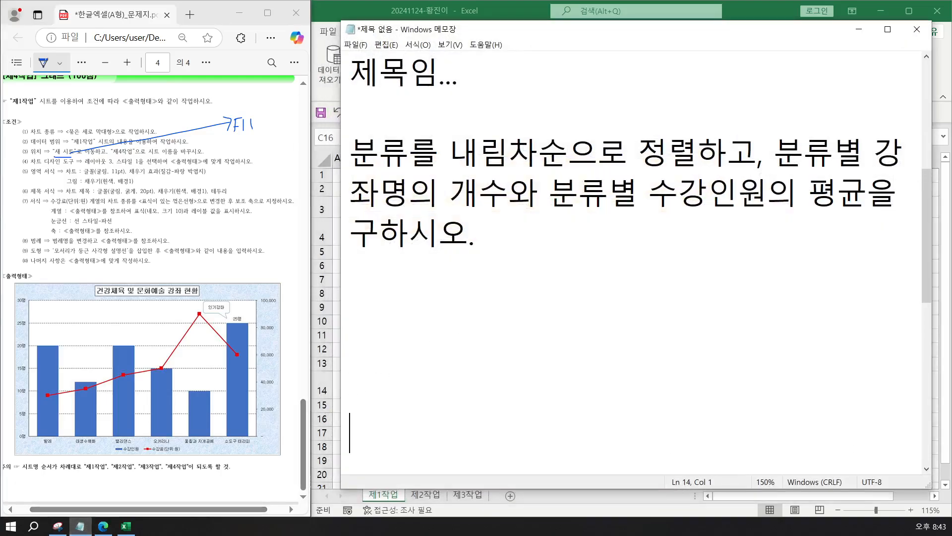
pyautogui.press('Return')
pyautogui.press('Return')
pyautogui.press('Return')
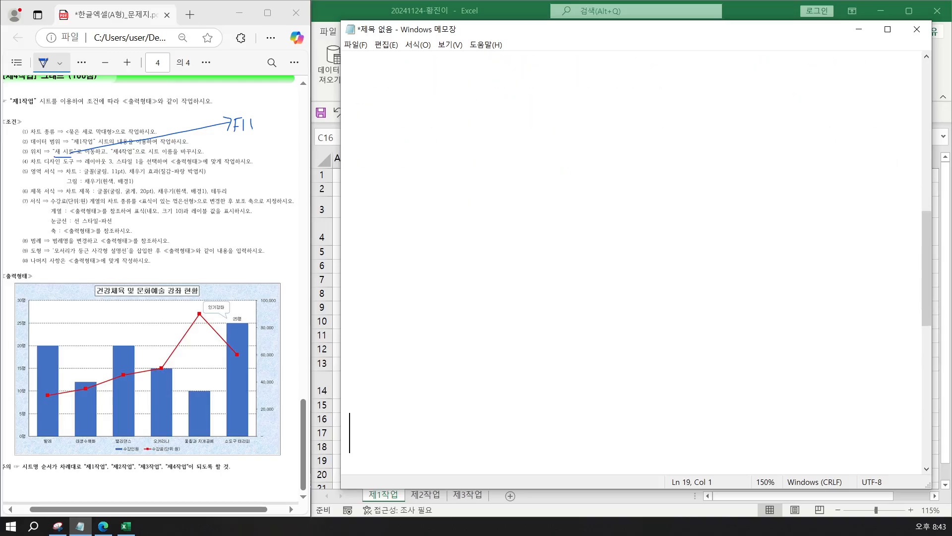
pyautogui.press('Up')
pyautogui.press('Up')
pyautogui.press('Up')
pyautogui.press('Up')
pyautogui.press('Up')
pyautogui.press('Up')
pyautogui.press('Up')
pyautogui.press('Up')
pyautogui.press('Up')
pyautogui.press('Down')
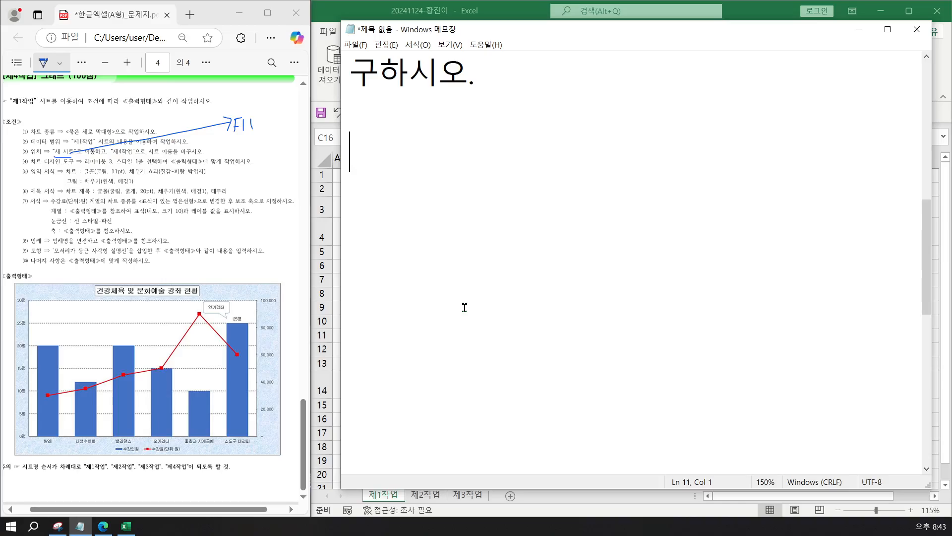
# Write the line "차트제목이 조건" on line 11 of the note and start a new line below it.
pyautogui.write('ㅊㅏ트제목')
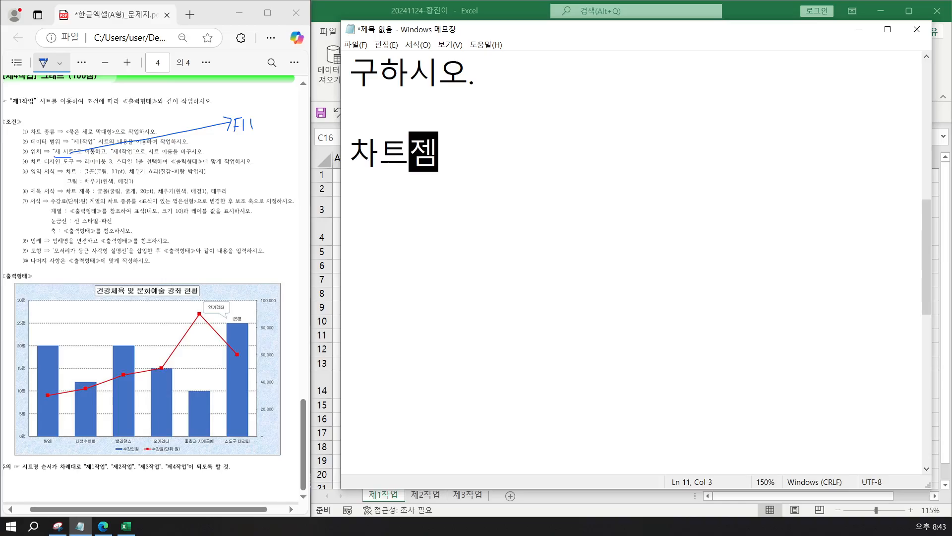
pyautogui.write('ㅇ ㅣ조')
pyautogui.press('BackSpace')
pyautogui.press('BackSpace')
pyautogui.press('BackSpace')
pyautogui.press('BackSpace')
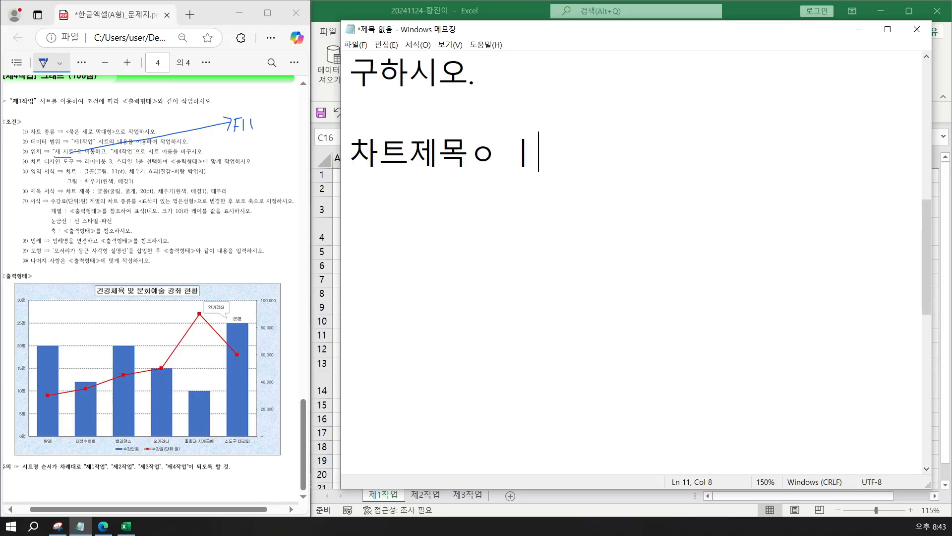
pyautogui.press('BackSpace')
pyautogui.write('ㅇㅣ ㅈ')
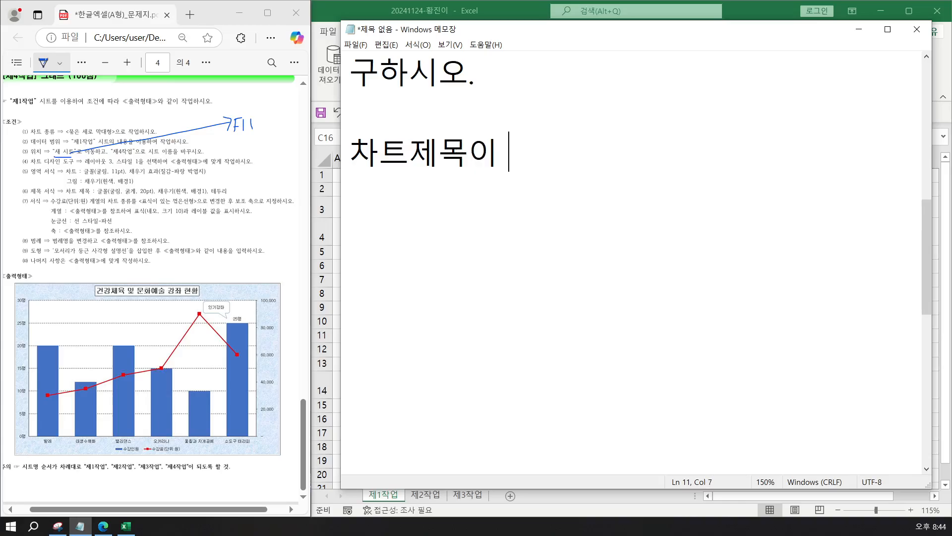
pyautogui.write('ㅗㄱㅓㄴ')
pyautogui.press('Return')
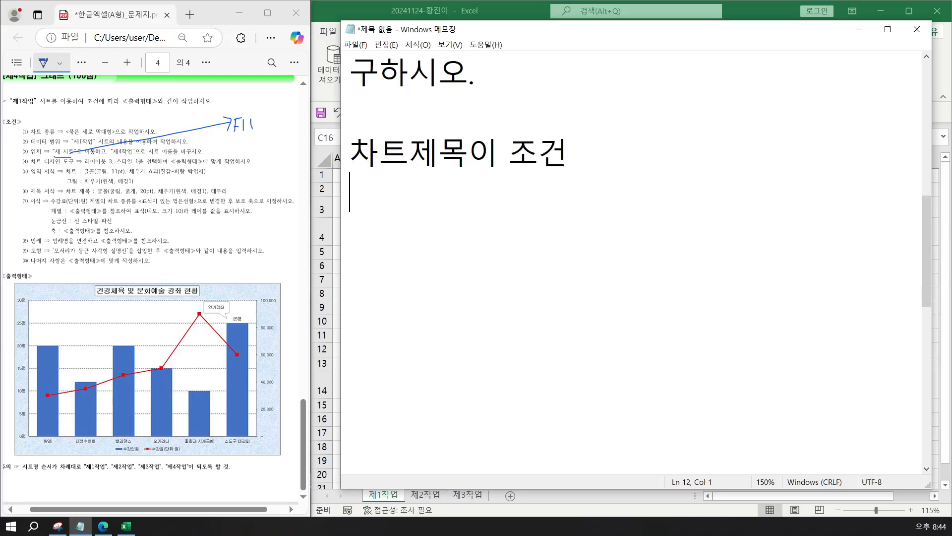
# Write "가로 항목 축부터 범례가 실제 차트" on line 12 of the note.
pyautogui.write('ㅎㅏㅇ')
pyautogui.press('BackSpace')
pyautogui.press('BackSpace')
pyautogui.press('BackSpace')
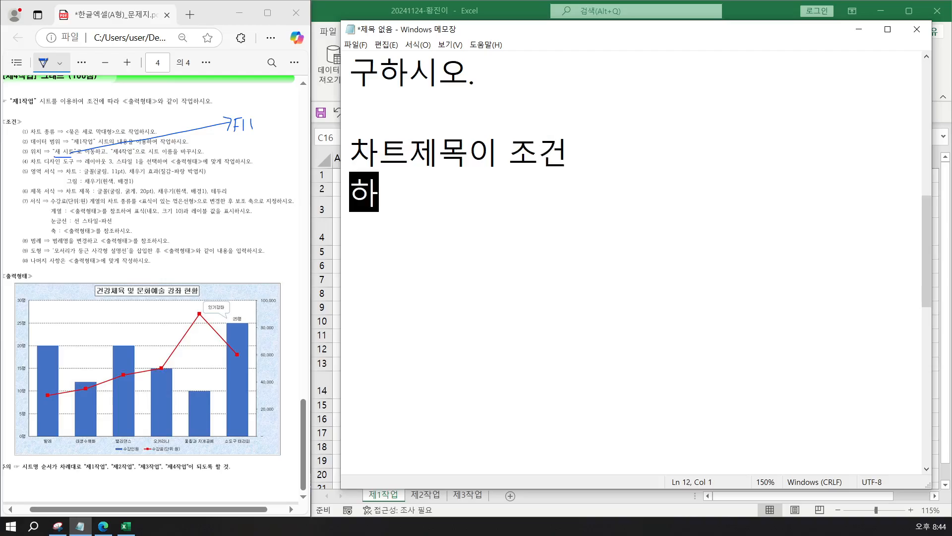
pyautogui.write('ㄱㅏㄹㅗ  ㅎㅏㅇㅁ')
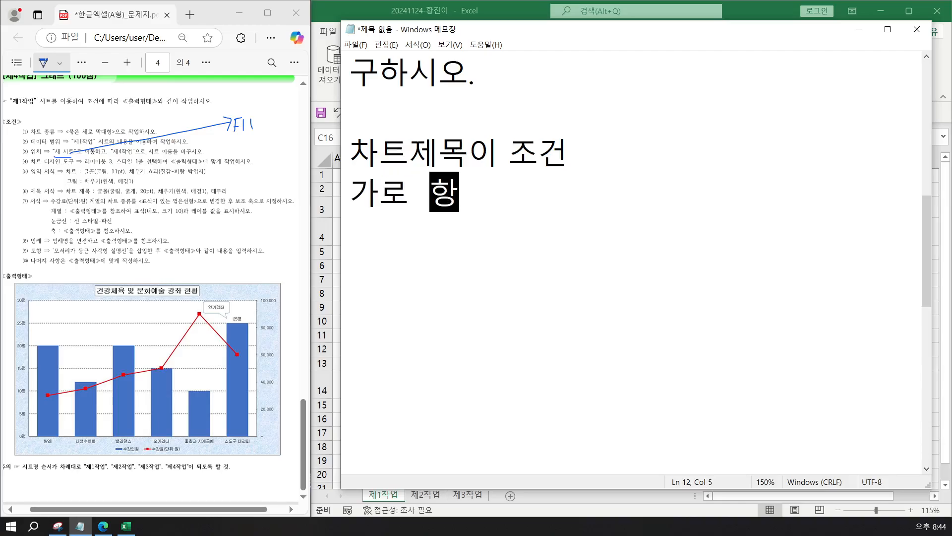
pyautogui.write('ㅗㄱ ㅊㅜㄱ')
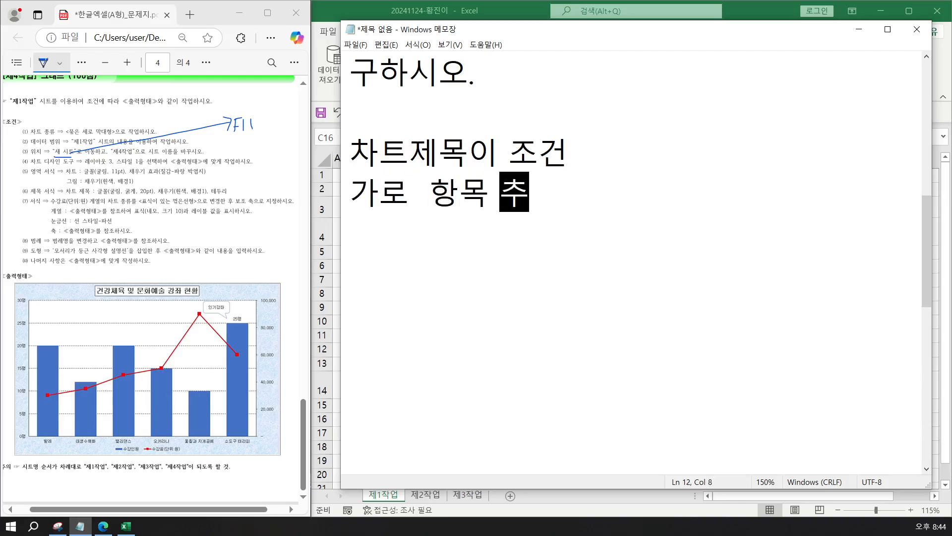
pyautogui.write('ㅂ')
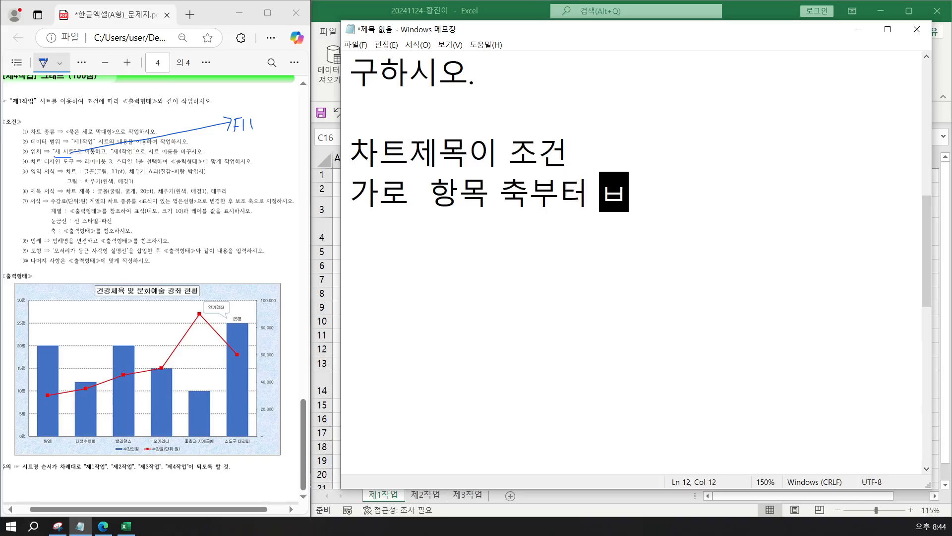
pyautogui.write('ㅜㅌㅓ ㅂㅓㅁㄹㅔㄱㅏ ')
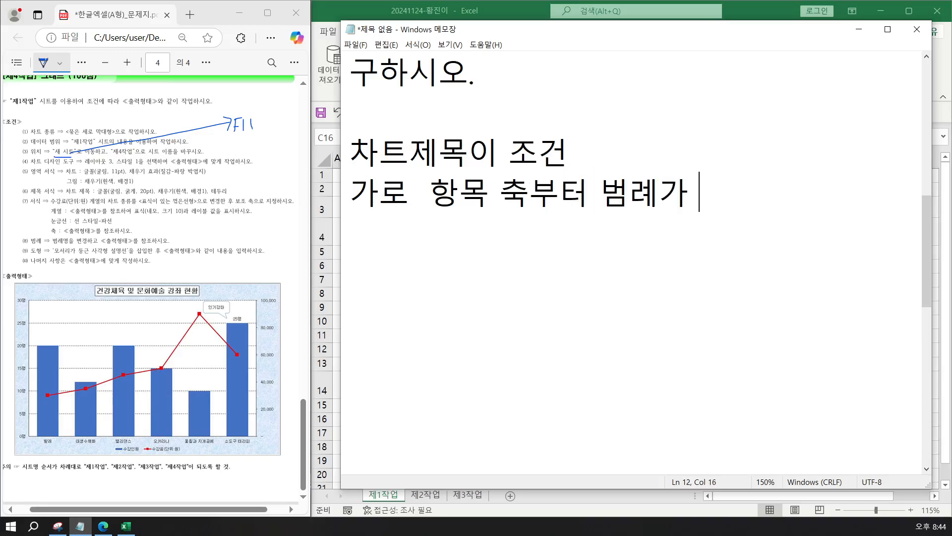
pyautogui.write('ㅅㅣㄹㅈㅔ ㅊㅏ')
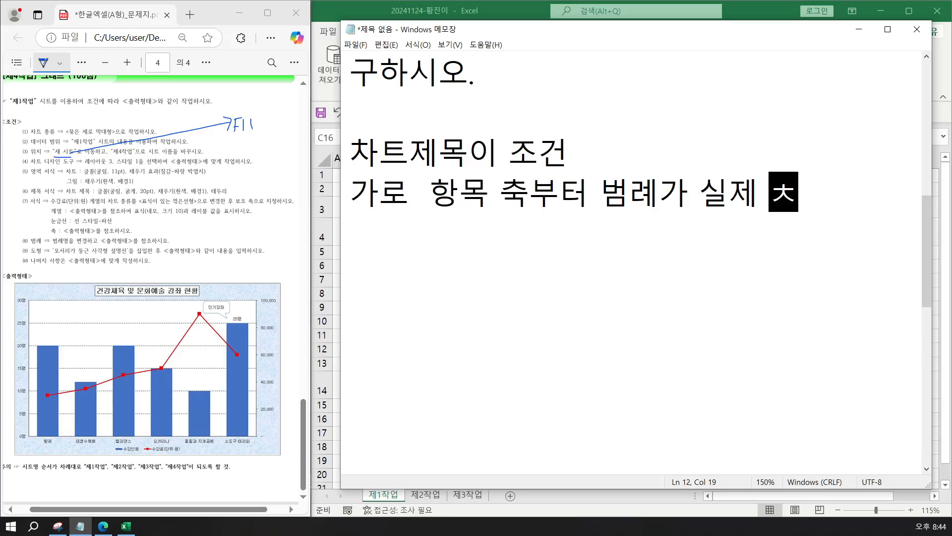
pyautogui.write('ㅌㅡㄱㅏ')
pyautogui.press('BackSpace')
pyautogui.press('BackSpace')
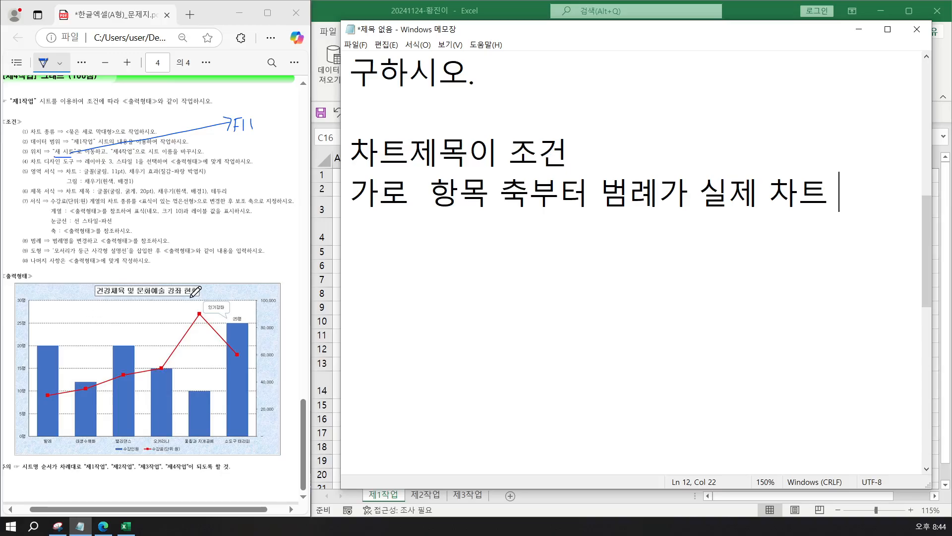
# Consult the 제1작업 table in the PDF and write "분류가 건강체육과 문화예술인" in the note after a blank line.
pyautogui.scroll(20, 197, 292)
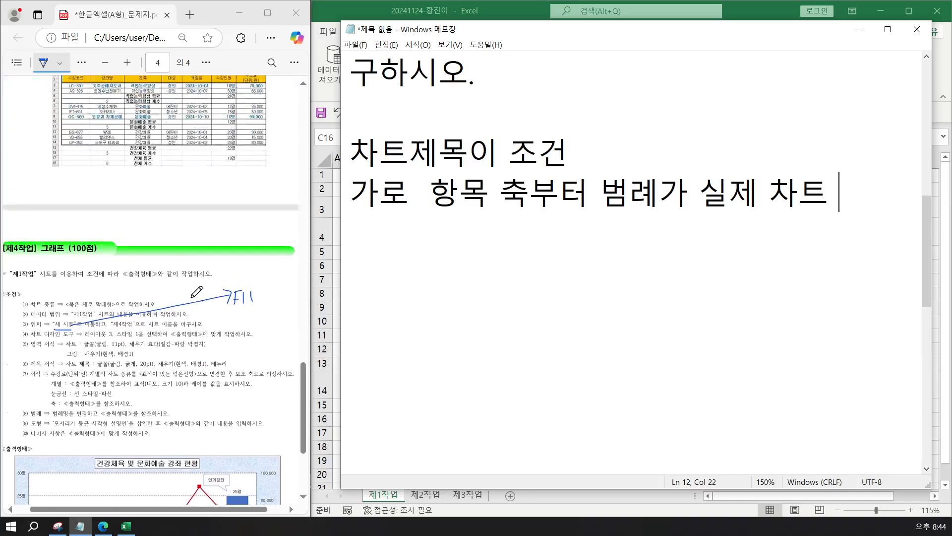
pyautogui.scroll(5, 197, 292)
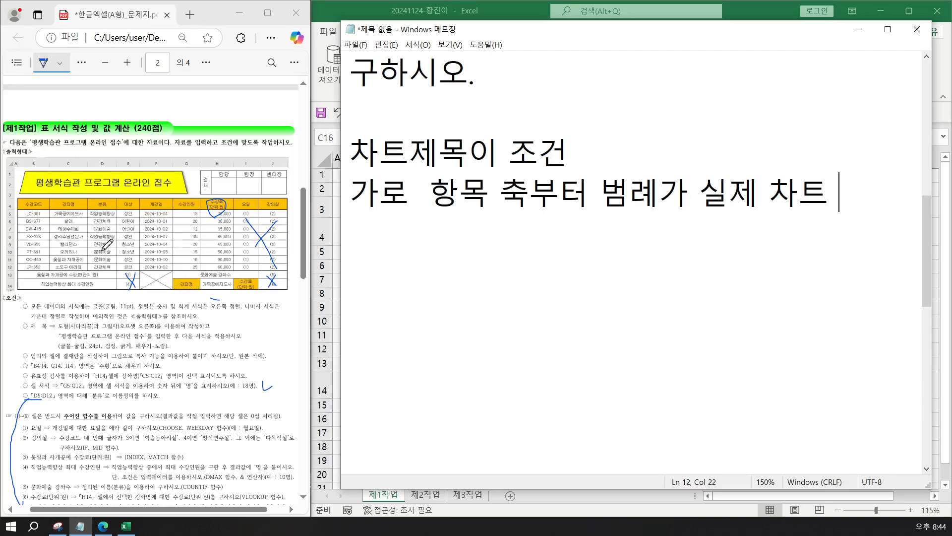
pyautogui.click(364, 251)
pyautogui.press('Return')
pyautogui.write('분류')
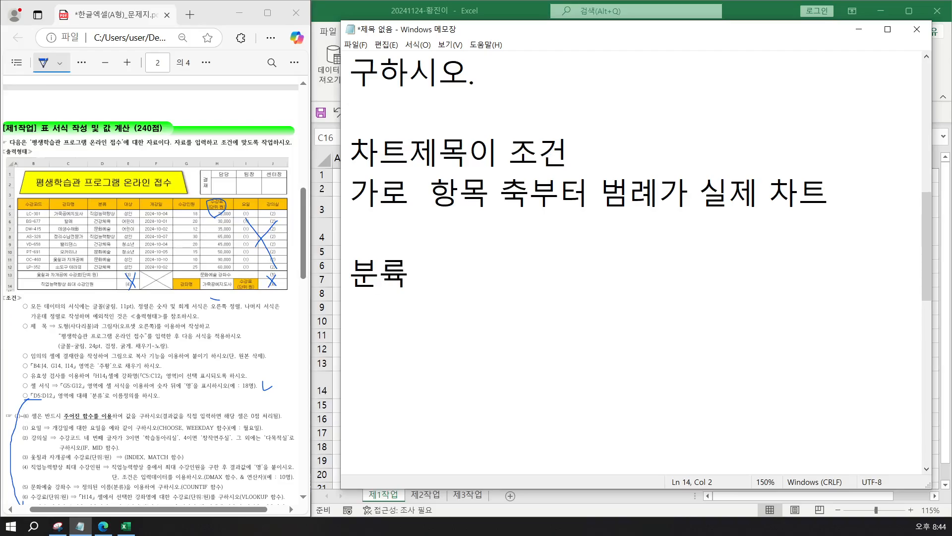
pyautogui.write('가 ')
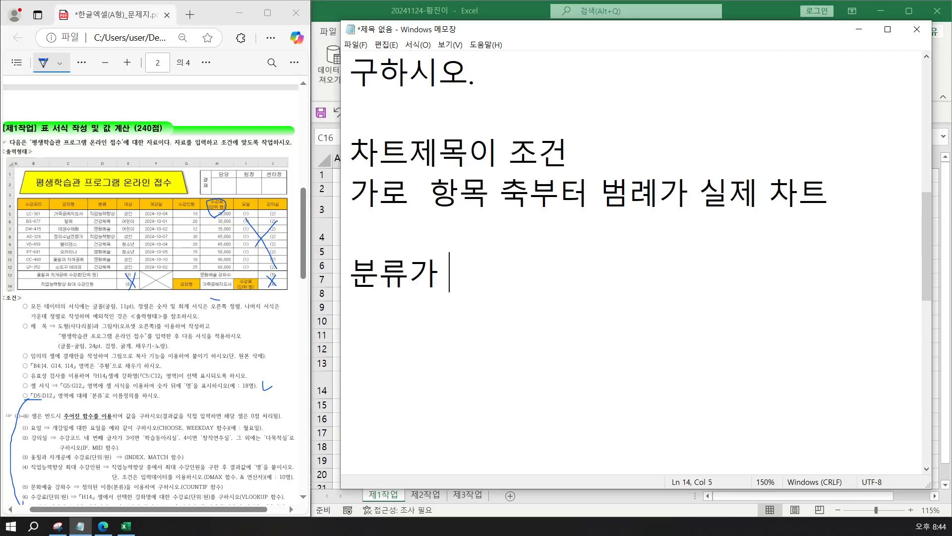
pyautogui.write('건강')
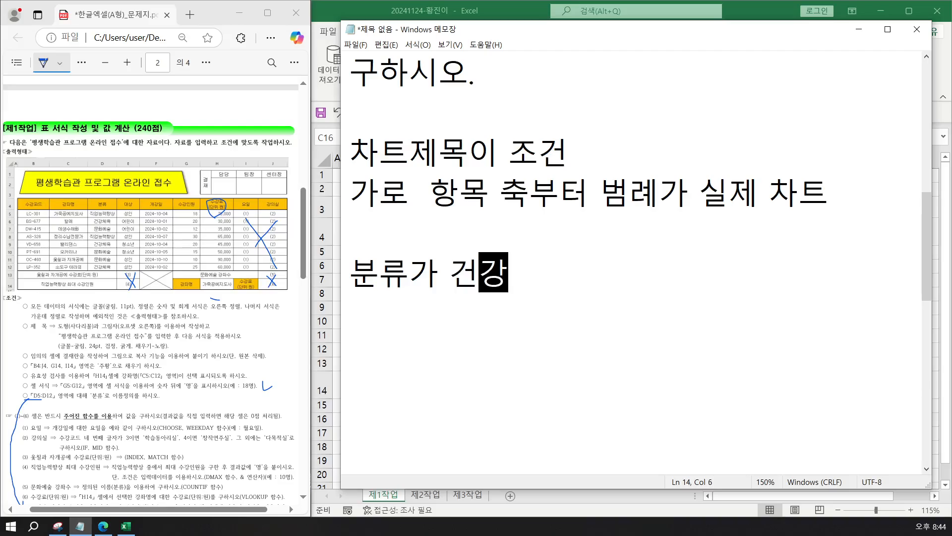
pyautogui.write('체육과')
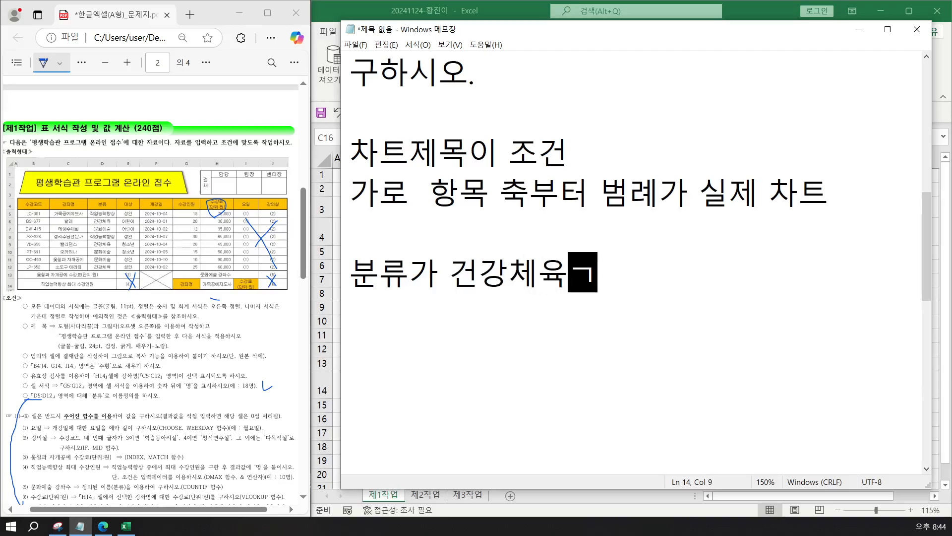
pyautogui.write(' 문')
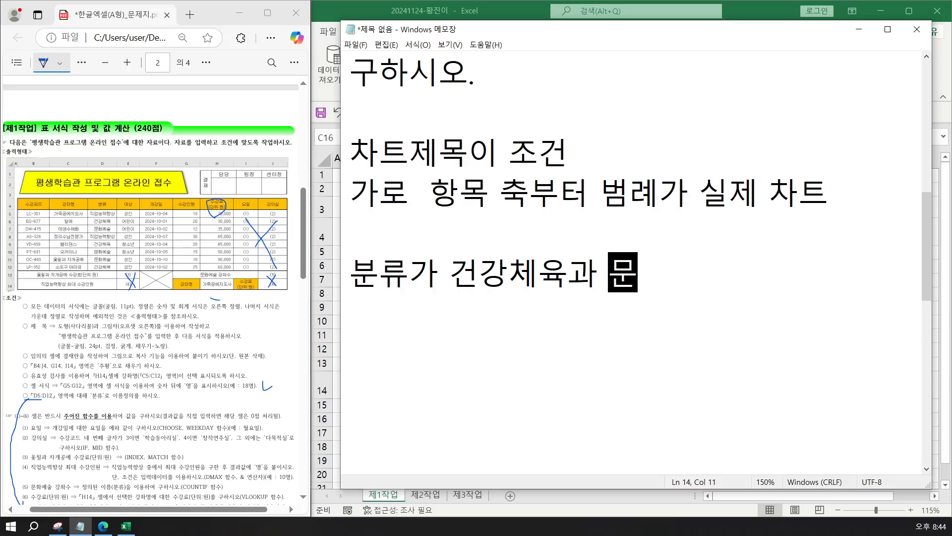
pyautogui.write('화예')
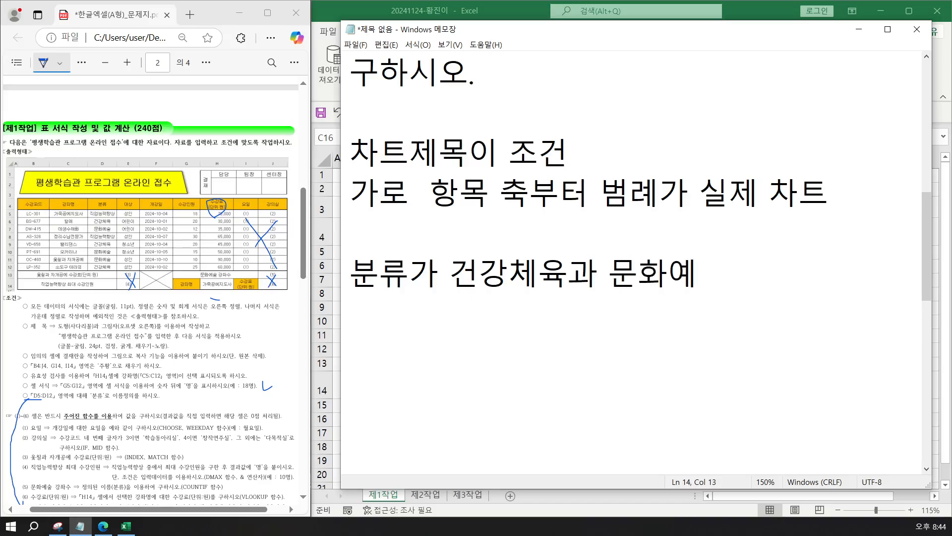
pyautogui.write('수ㄹ인')
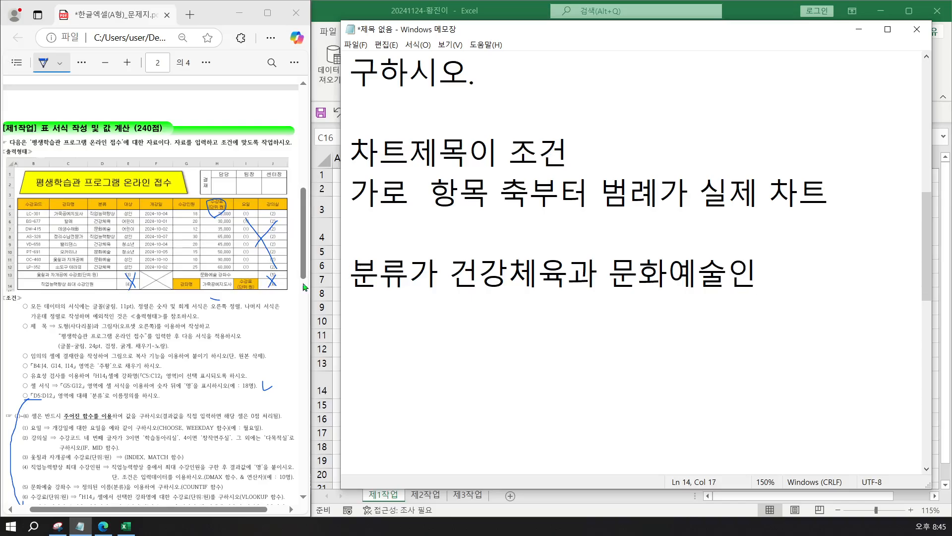
# Consult the 제4작업 chart and the 제1작업 table in the PDF, and append "강좌명, 수강인원," to line 14 of the note.
pyautogui.scroll(-10, 130, 346)
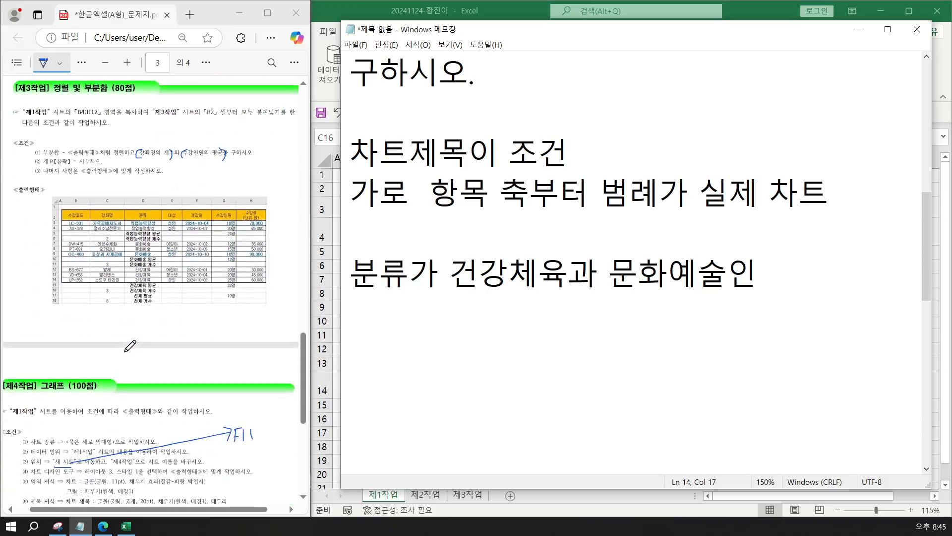
pyautogui.scroll(-6, 114, 397)
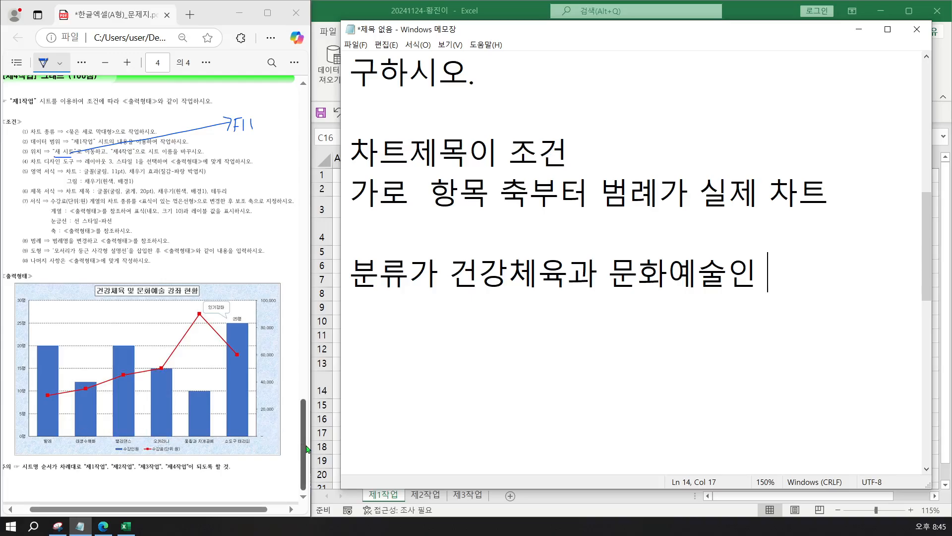
pyautogui.moveTo(306, 452); pyautogui.dragTo(302, 237)
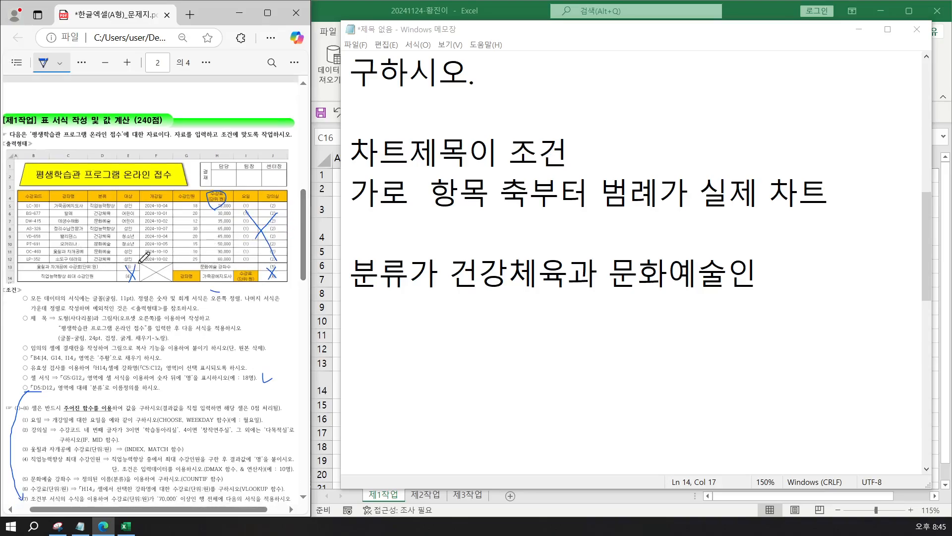
pyautogui.click(788, 274)
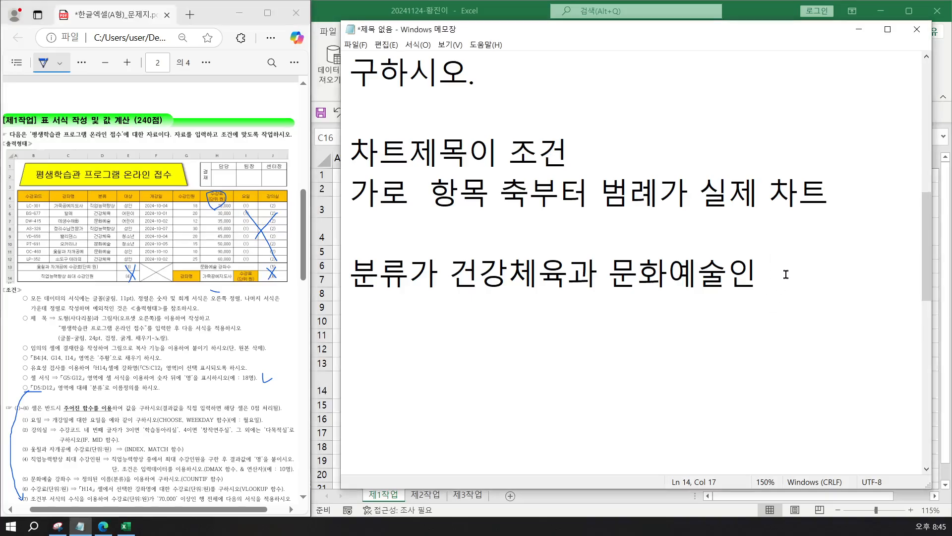
pyautogui.write('강좌명,')
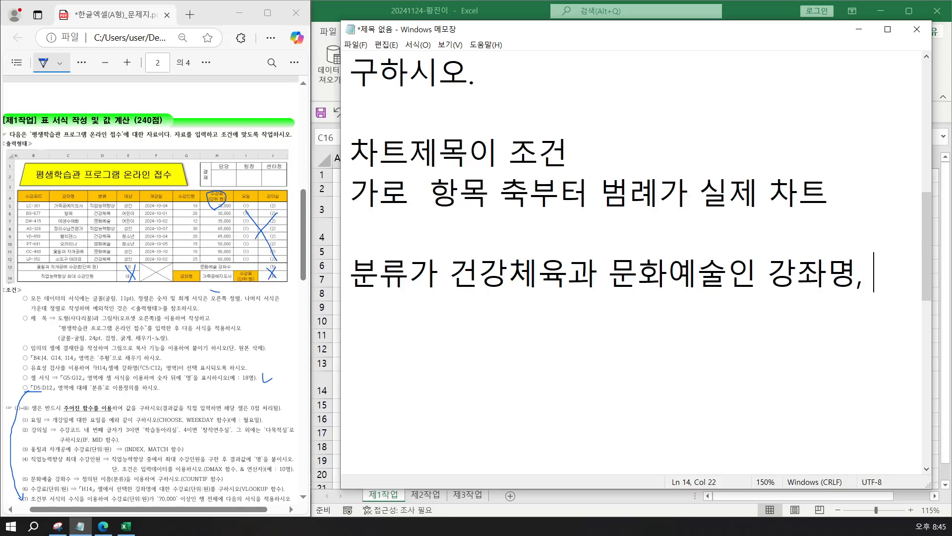
pyautogui.write(' 수강')
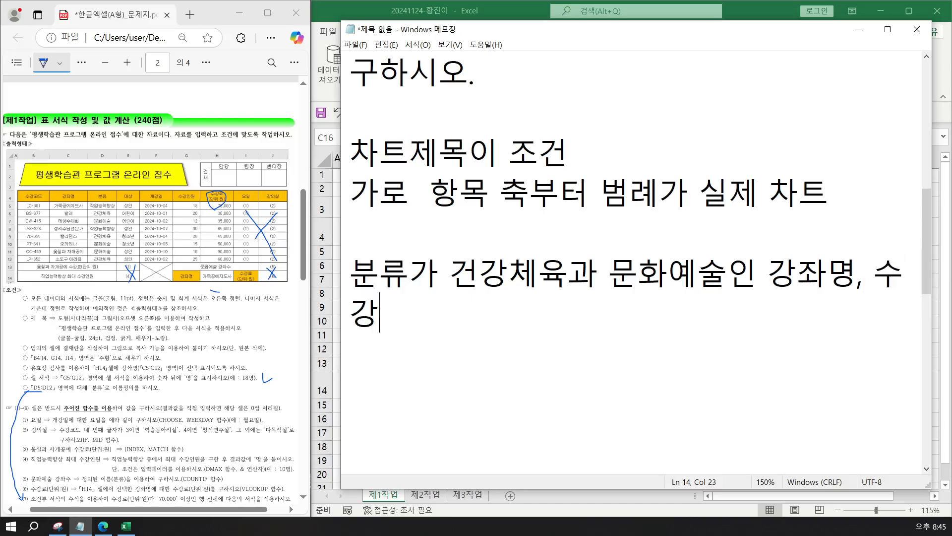
pyautogui.write('인원,')
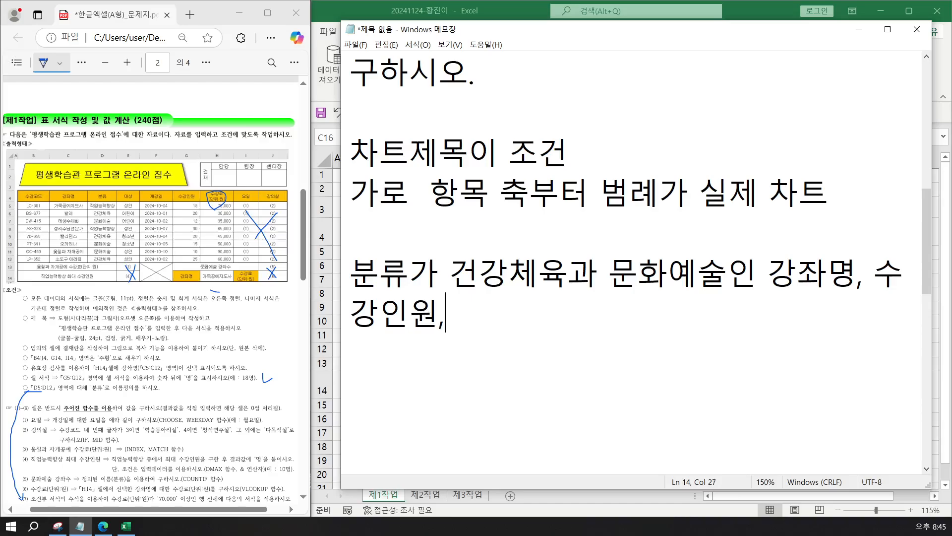
# Append "수강료(단위:원" to line 14 of the note, correcting the mistyped opening parenthesis.
pyautogui.write(' 수가')
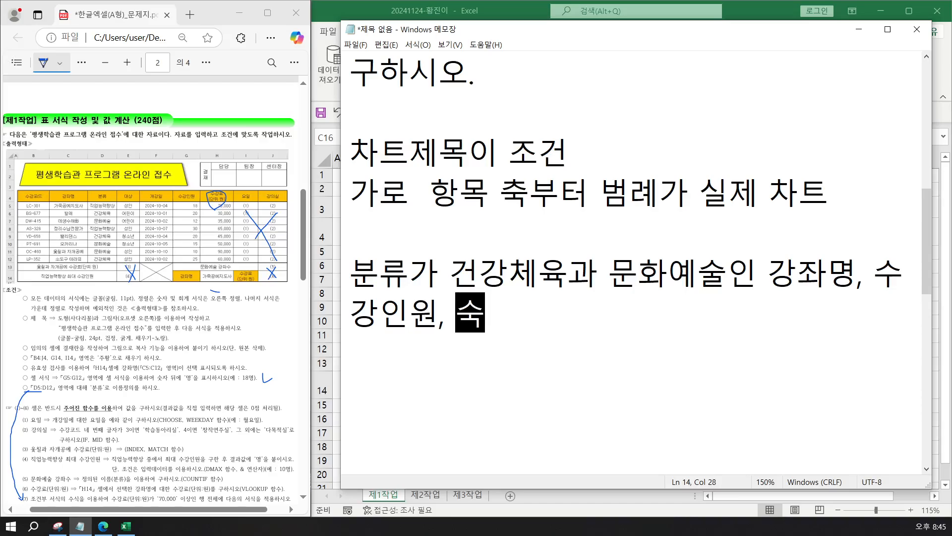
pyautogui.write('ㅇㄹ')
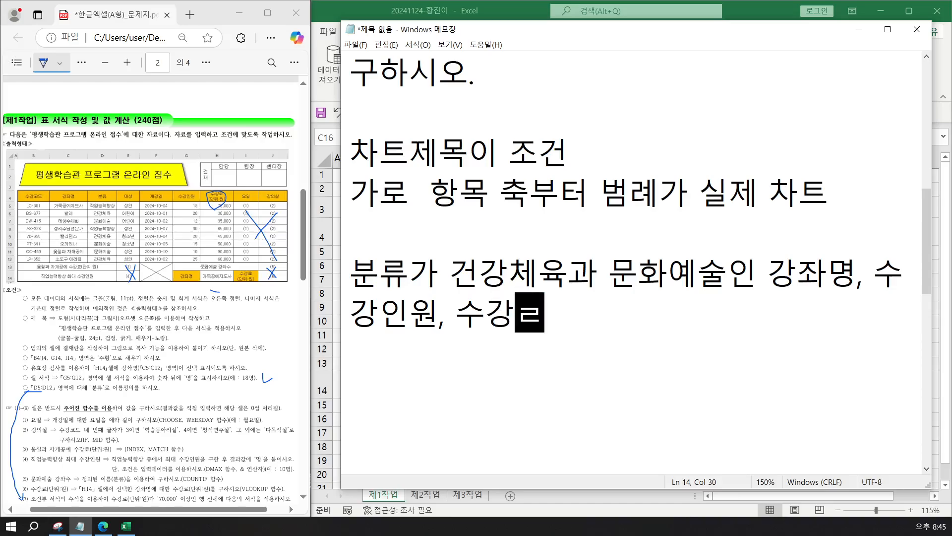
pyautogui.write('ㅛ')
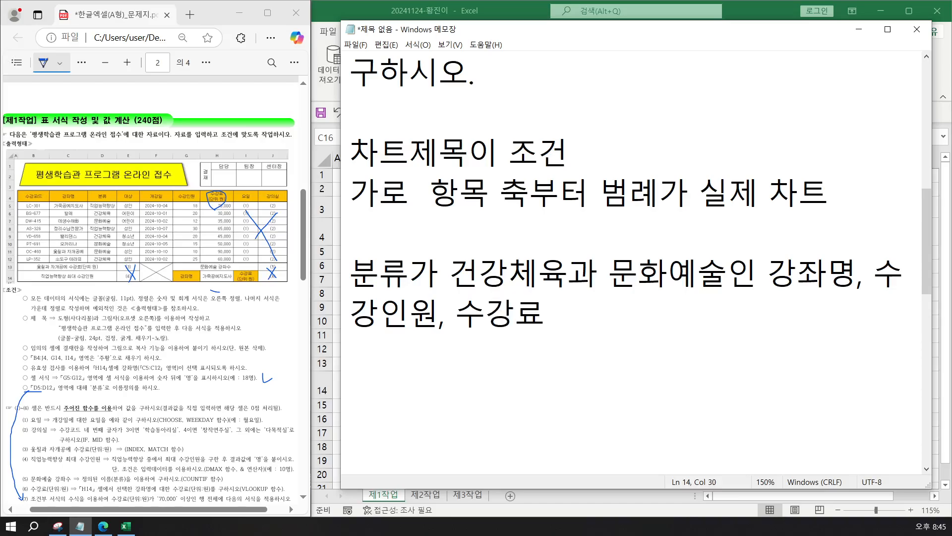
pyautogui.write('9ㄷㅏ')
pyautogui.press('BackSpace')
pyautogui.press('BackSpace')
pyautogui.press('BackSpace')
pyautogui.write('(ㄷㅏㄴㅇㅜㅣ')
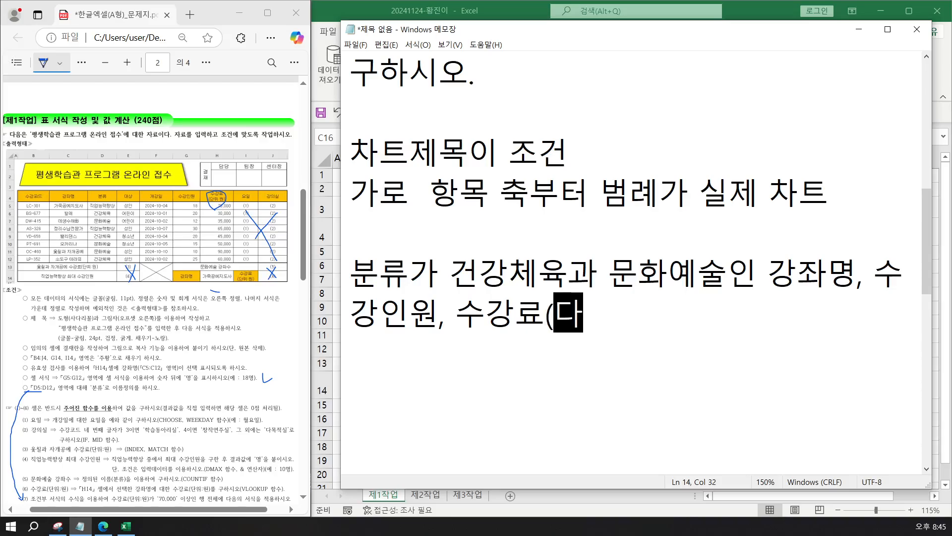
pyautogui.write(':ㅇㅜㅓㄴ')
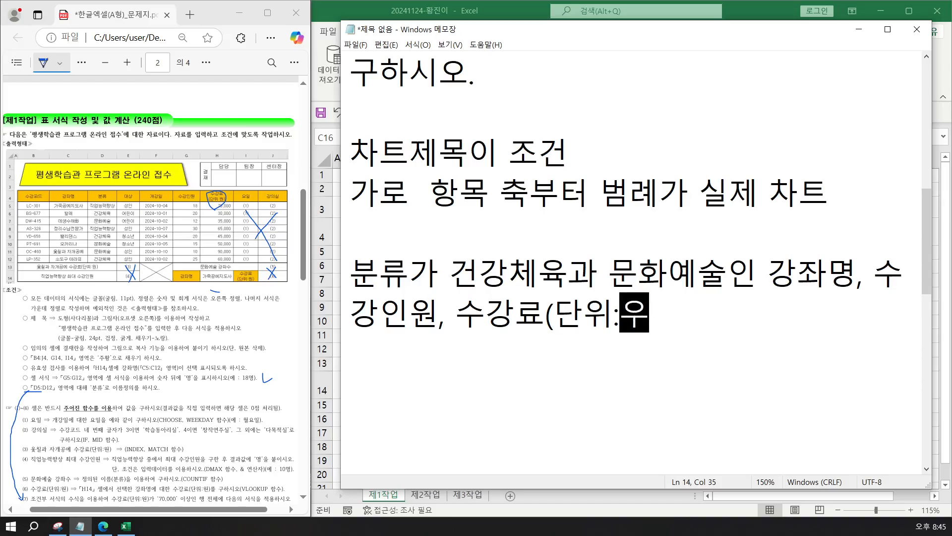
# Finish line 14 of the note with ")을 이용하여 차트 작성하시오.".
pyautogui.write(')ㅇㅡㄹ ㅇㅣㅇㅛ')
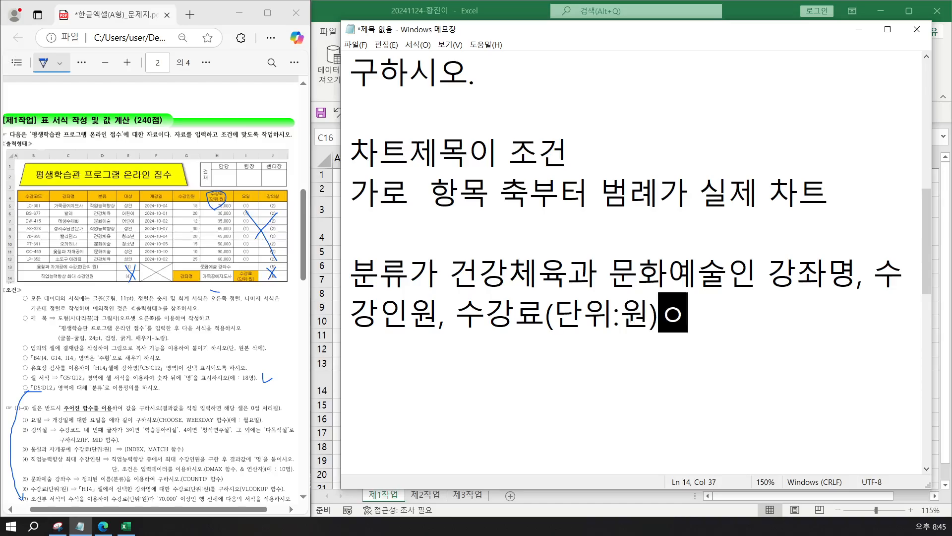
pyautogui.write('하여 차')
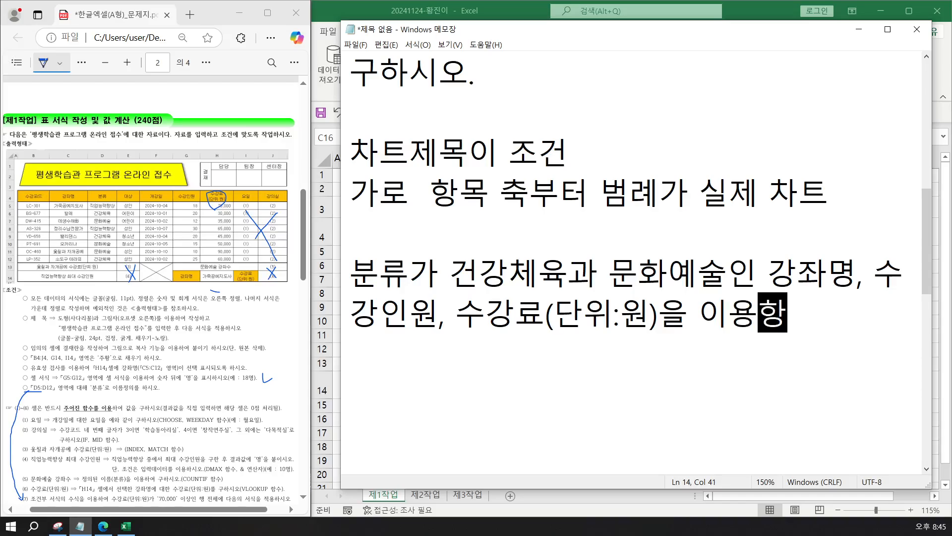
pyautogui.write('트')
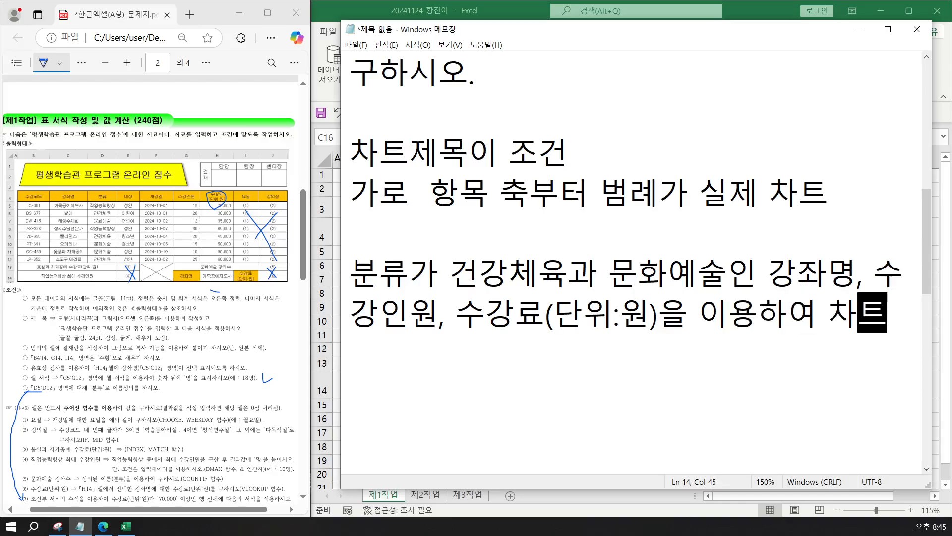
pyautogui.write(' 작성')
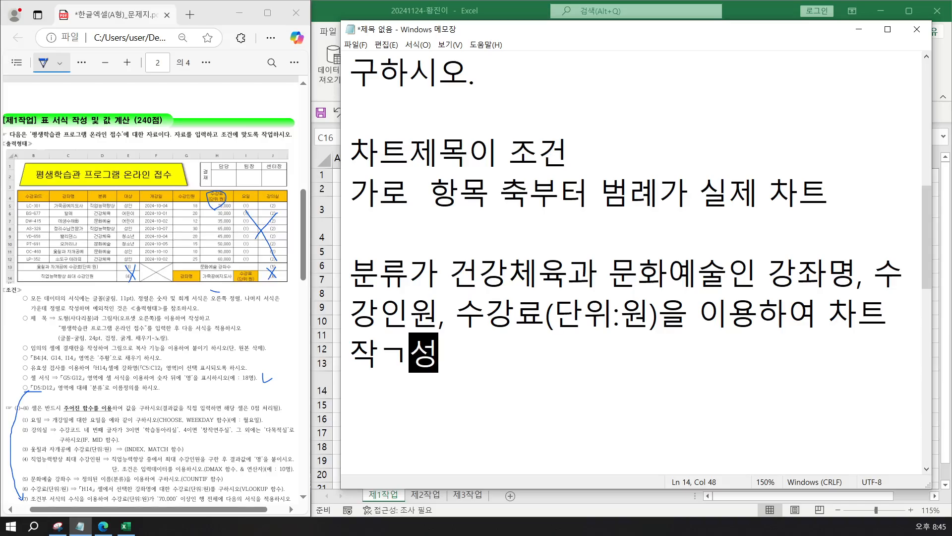
pyautogui.press('BackSpace')
pyautogui.press('BackSpace')
pyautogui.press('BackSpace')
pyautogui.press('BackSpace')
pyautogui.write('성하시오.')
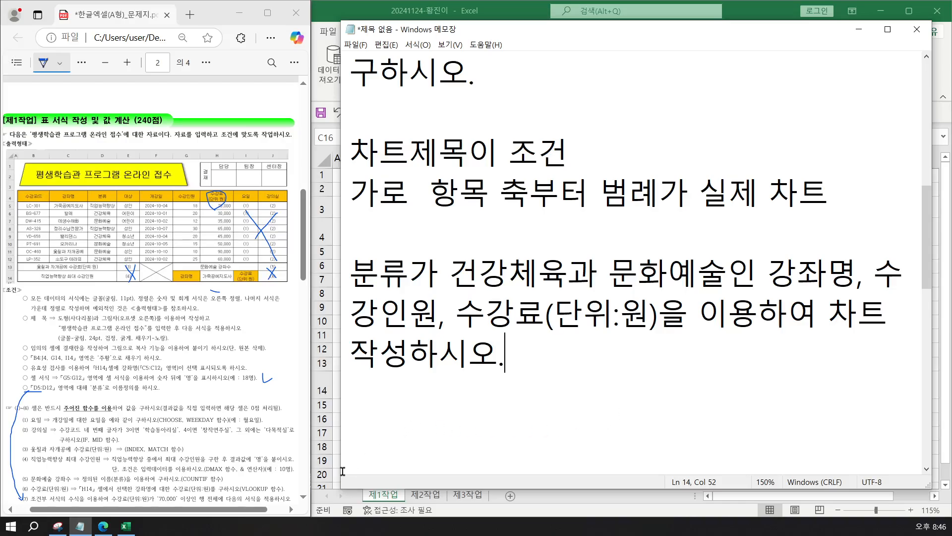
# Switch to Excel and fill rows 5 and 8 of the 제1작업 sheet with the standard light blue colour.
pyautogui.click(125, 527)
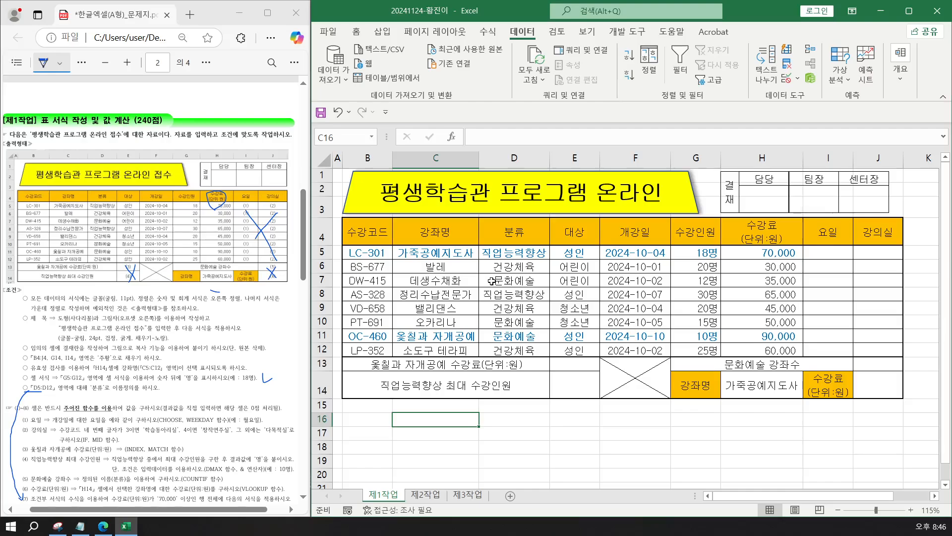
pyautogui.click(323, 252)
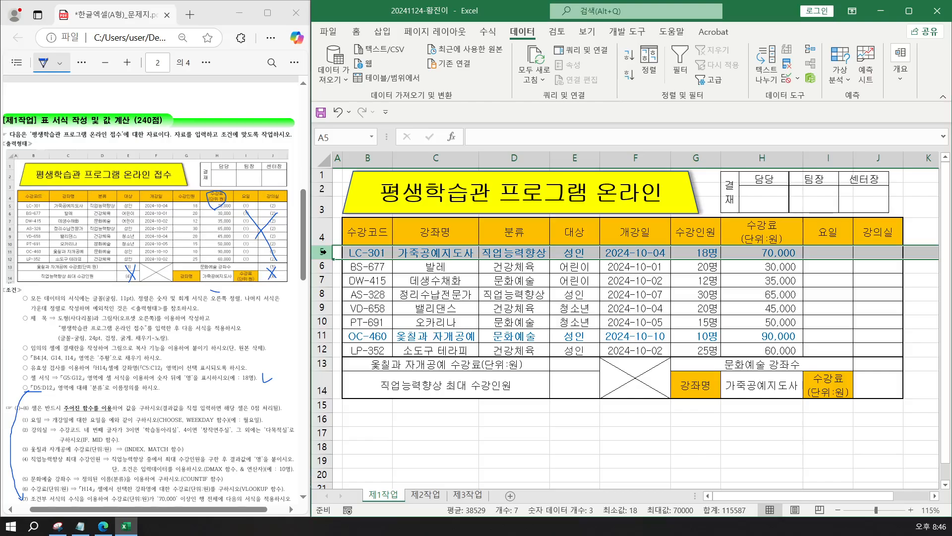
pyautogui.keyDown('ctrl'); pyautogui.click(321, 294); pyautogui.keyUp('ctrl')
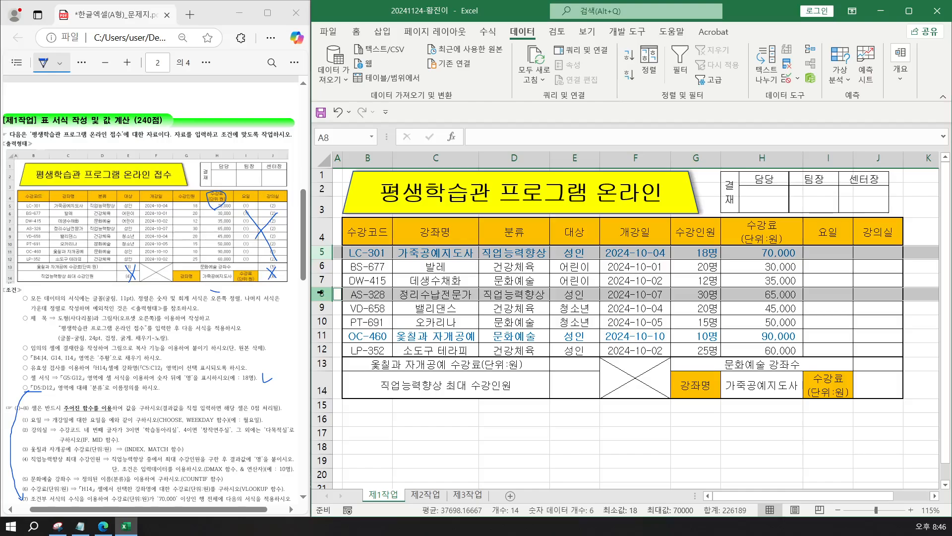
pyautogui.click(357, 32)
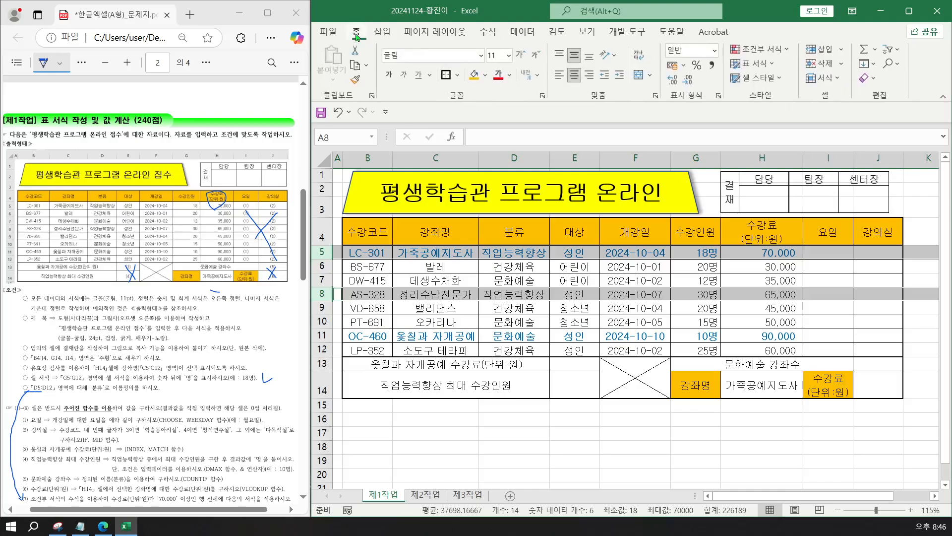
pyautogui.click(486, 76)
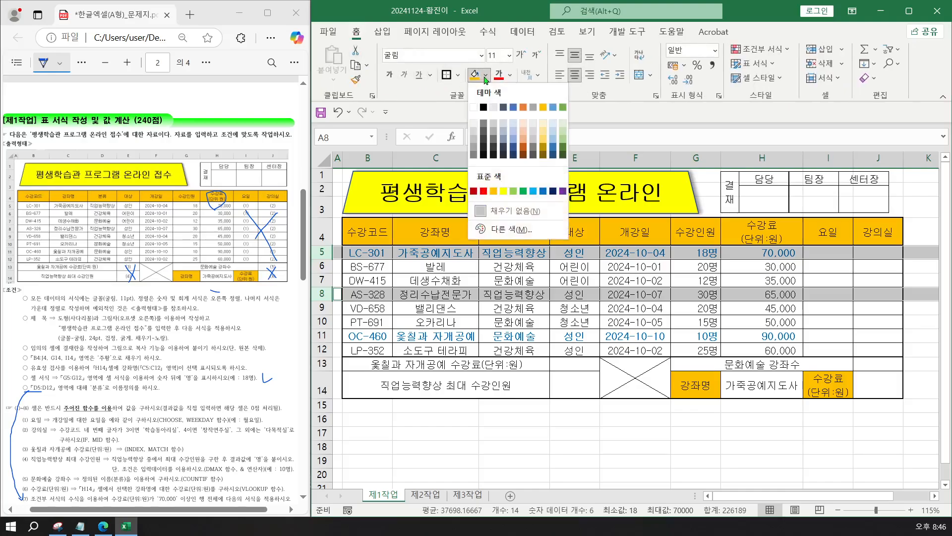
pyautogui.click(533, 193)
pyautogui.click(455, 338)
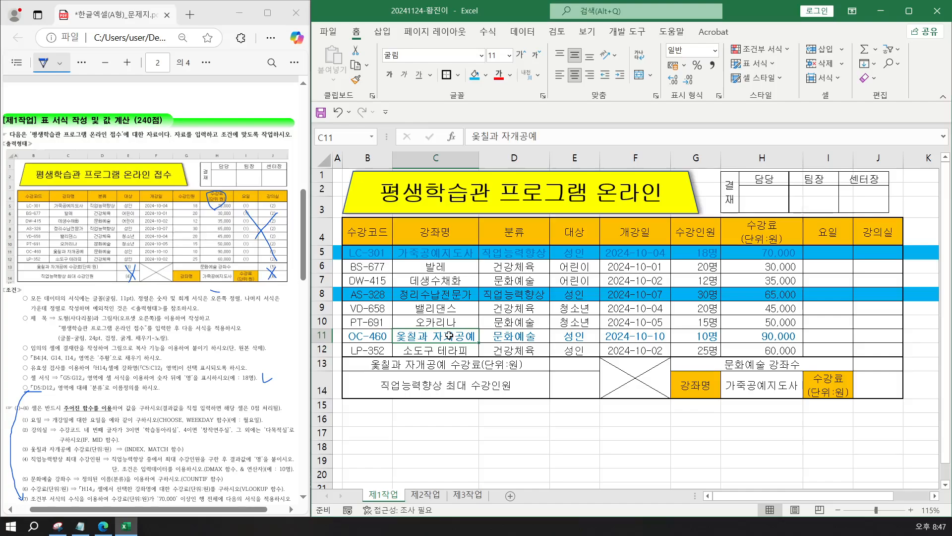
# Draw short downward ink marks beside the 제1작업 conditions in the PDF and go to the 제4작업 chart.
pyautogui.click(284, 318)
pyautogui.moveTo(273, 334); pyautogui.dragTo(288, 344)
pyautogui.scroll(-10, 203, 350)
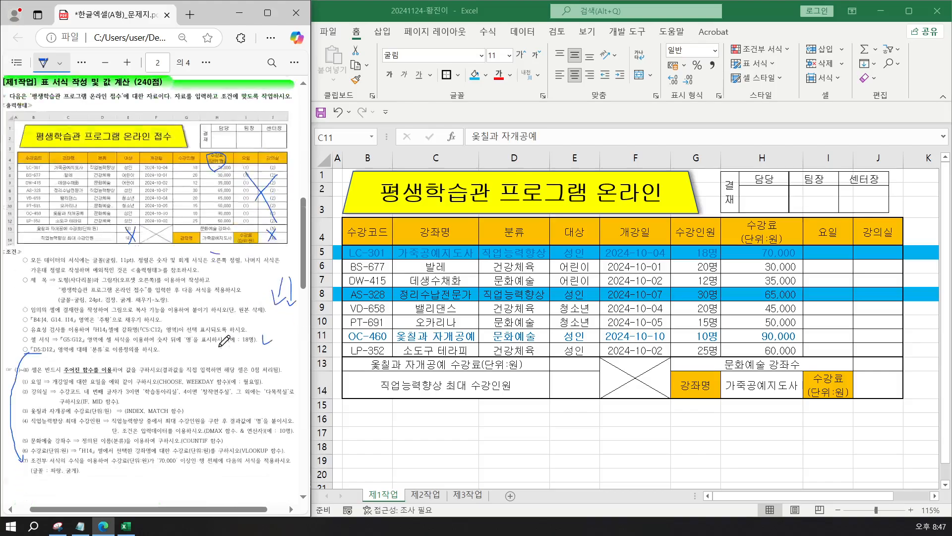
pyautogui.scroll(-10, 204, 354)
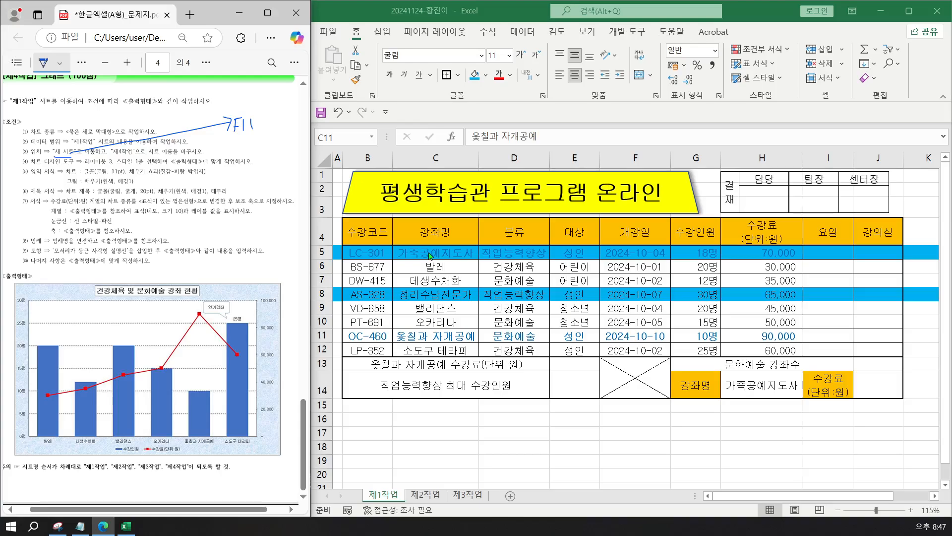
# Select the 강좌명 header C4 together with the course names in C6:C7 and C9:C12 on the 제1작업 sheet.
pyautogui.click(437, 232)
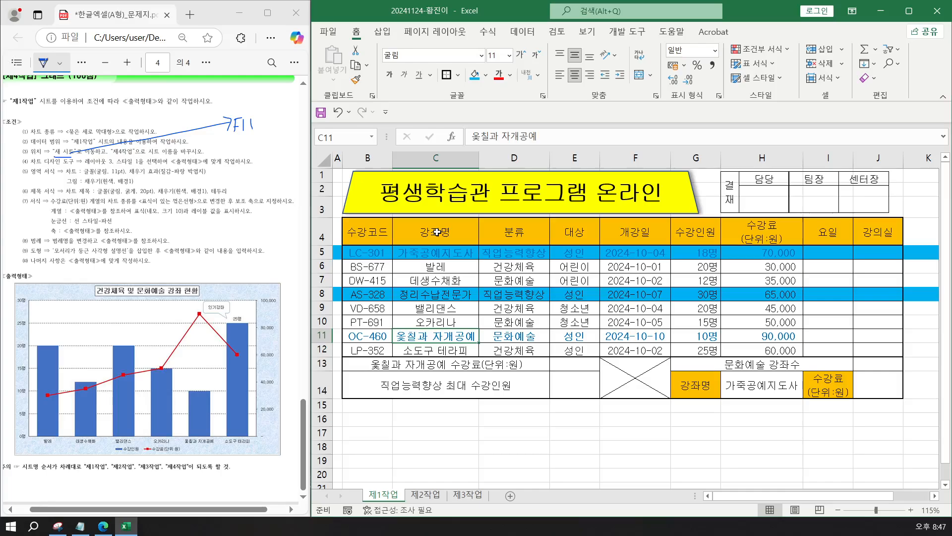
pyautogui.click(436, 232)
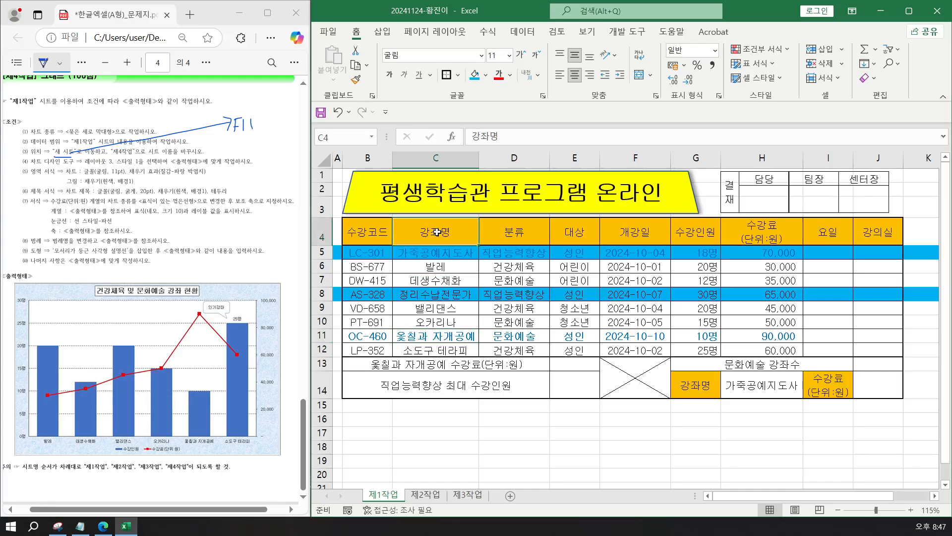
pyautogui.keyDown('ctrl'); pyautogui.click(437, 266); pyautogui.keyUp('ctrl')
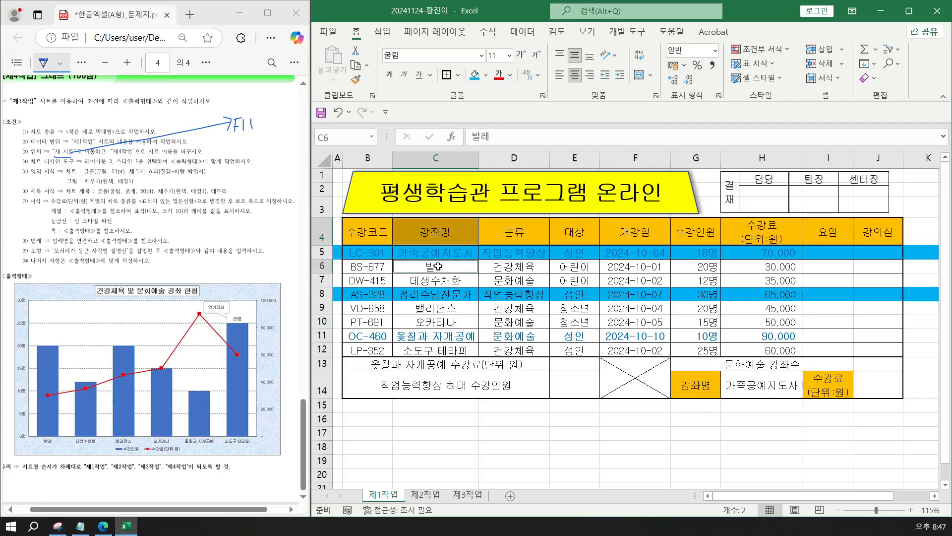
pyautogui.moveTo(437, 266)
pyautogui.mouseDown()
pyautogui.moveTo(437, 279)
pyautogui.moveTo(459, 279)
pyautogui.mouseUp()
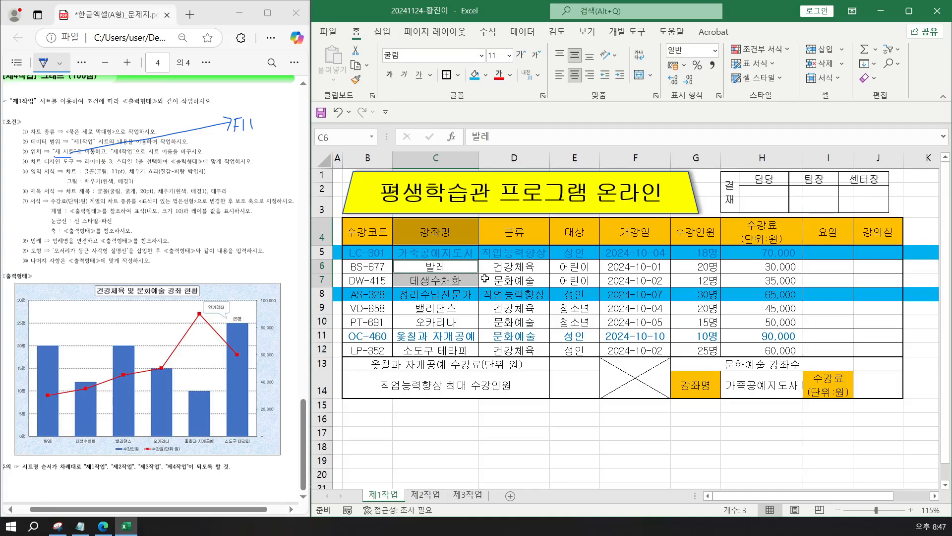
pyautogui.keyDown('ctrl'); pyautogui.click(462, 309); pyautogui.keyUp('ctrl')
pyautogui.moveTo(462, 309); pyautogui.dragTo(455, 351)
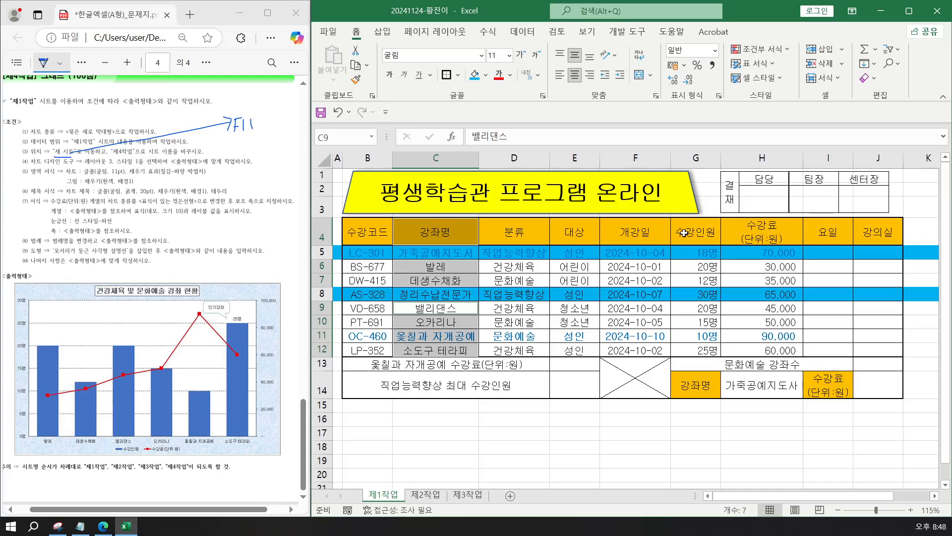
# Add the 수강인원 and 수강료 headers G4:H4 and their values in G6:H7 and G9:H12 to the selection.
pyautogui.moveTo(684, 233); pyautogui.dragTo(756, 232)
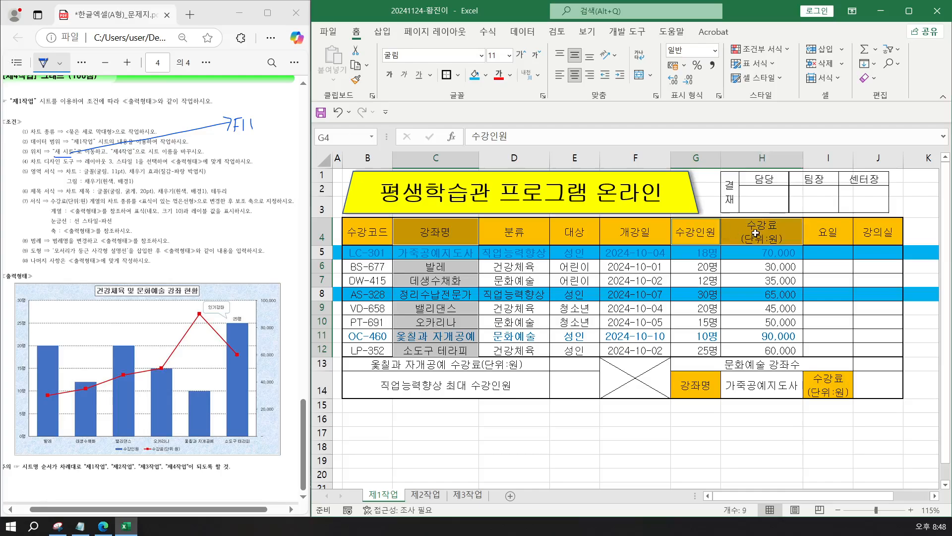
pyautogui.click(691, 266)
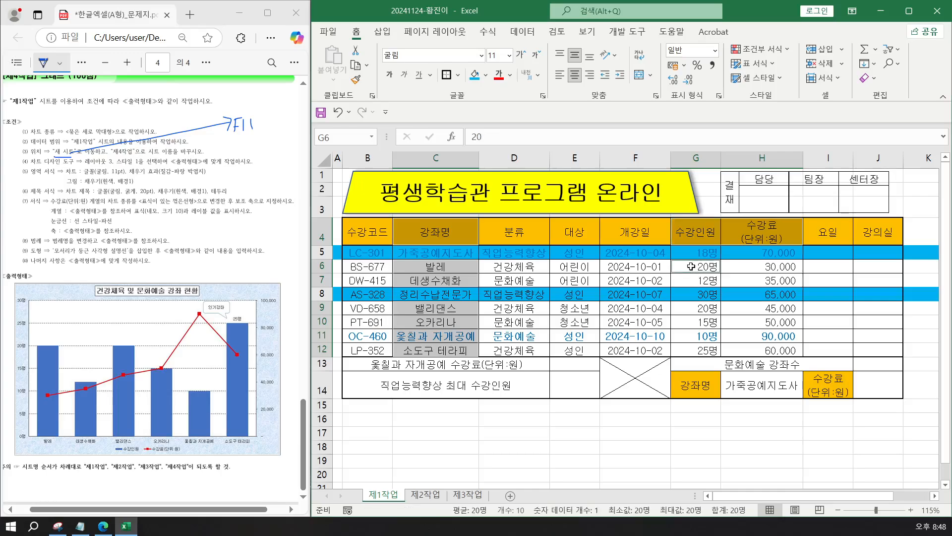
pyautogui.moveTo(691, 266); pyautogui.dragTo(749, 283)
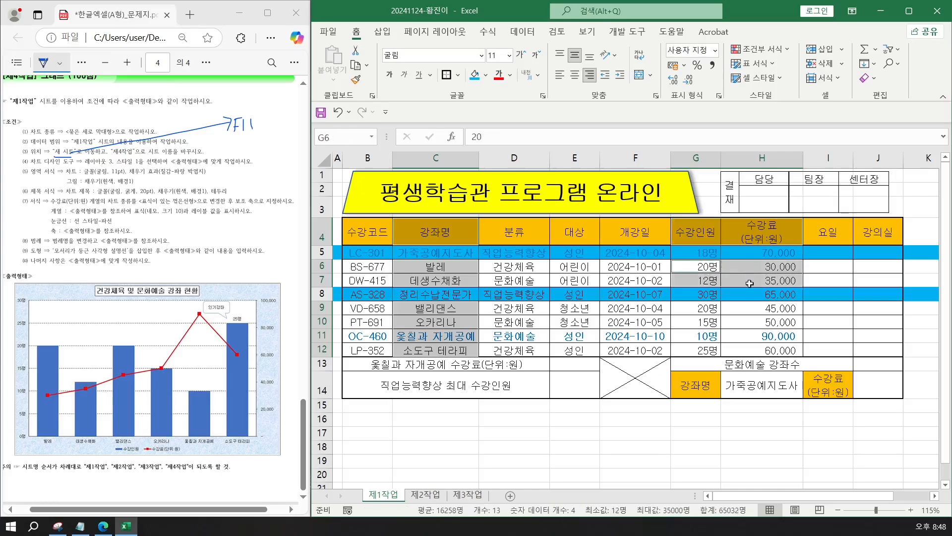
pyautogui.keyDown('ctrl'); pyautogui.click(690, 311); pyautogui.keyUp('ctrl')
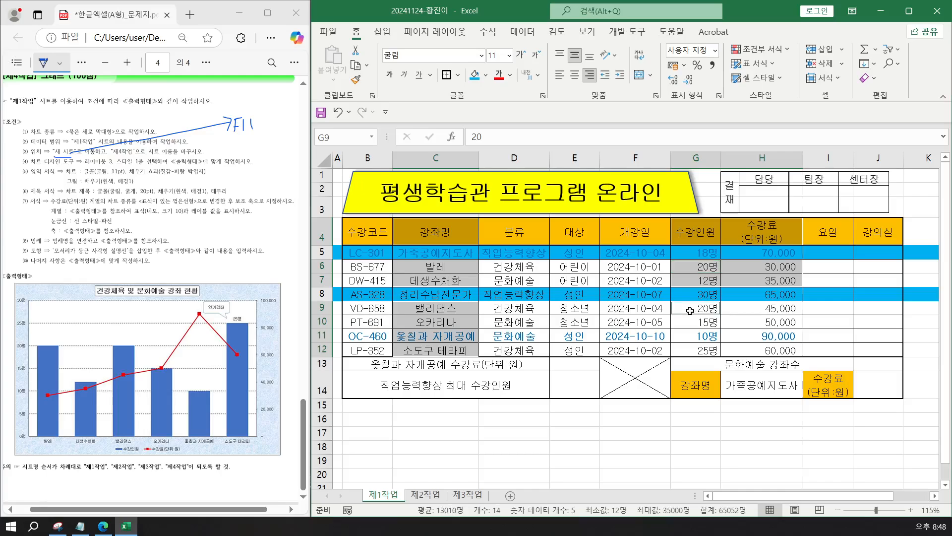
pyautogui.moveTo(690, 311); pyautogui.dragTo(749, 347)
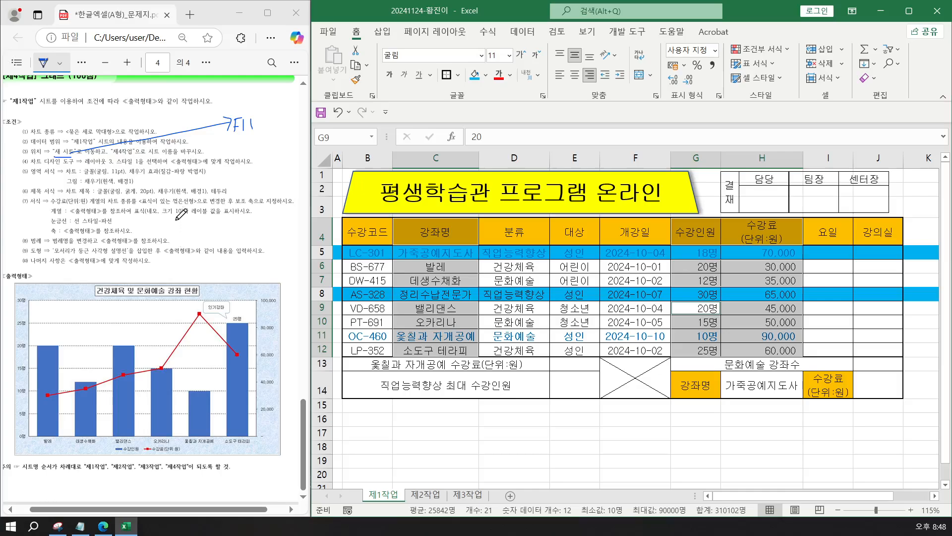
# Tick the data range condition in the PDF, switch to Excel and create a chart sheet from the selected 제1작업 data.
pyautogui.click(197, 138)
pyautogui.moveTo(192, 139); pyautogui.dragTo(199, 138)
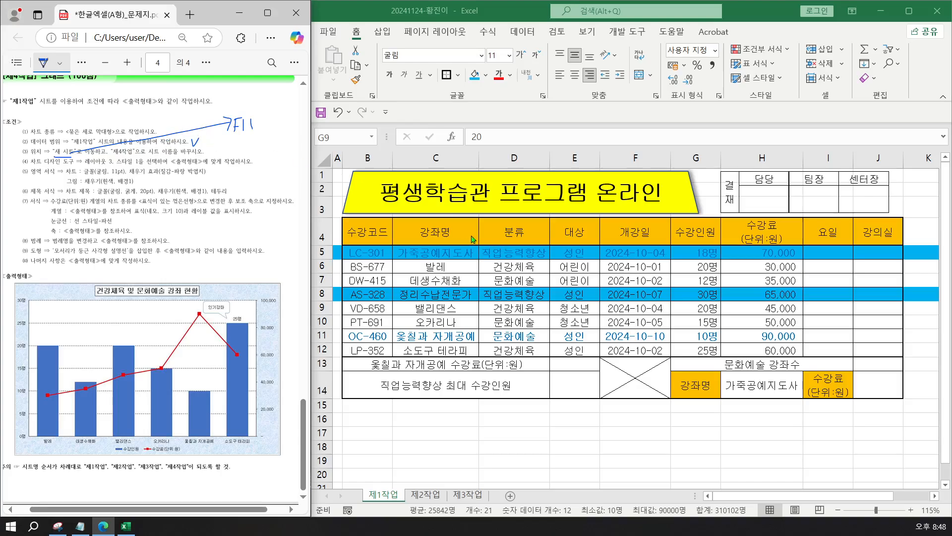
pyautogui.hotkey('alt', 'Tab')
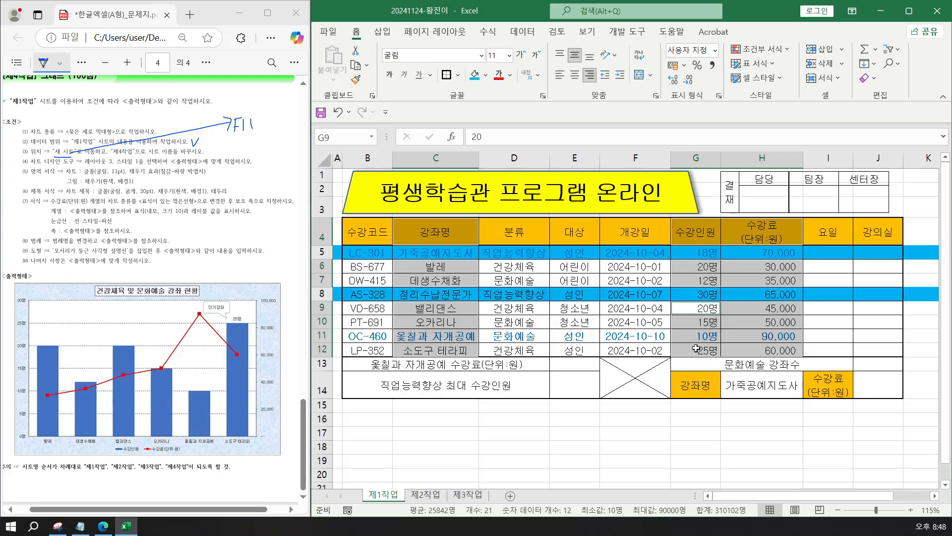
pyautogui.press('F11')
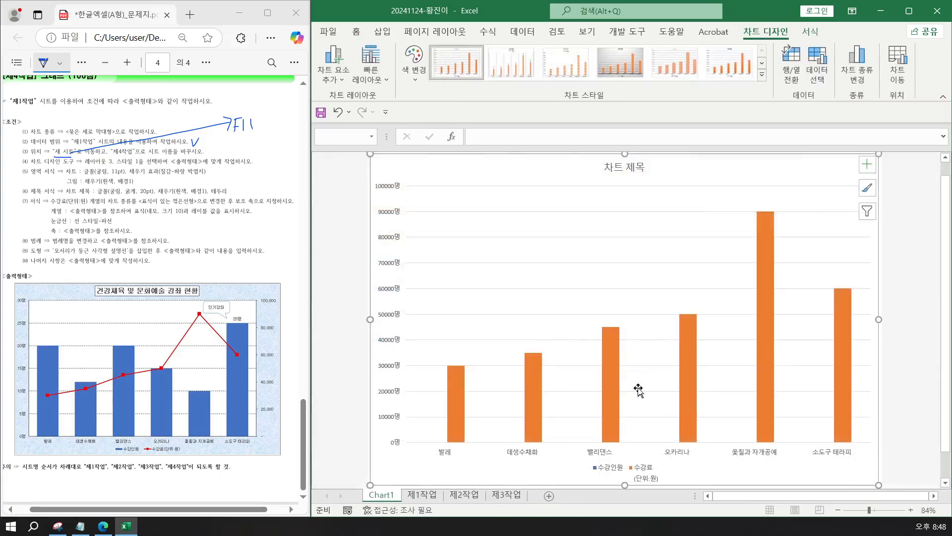
# Rename the new chart sheet as 제4작업 and move it after the 제3작업 sheet.
pyautogui.doubleClick(386, 497)
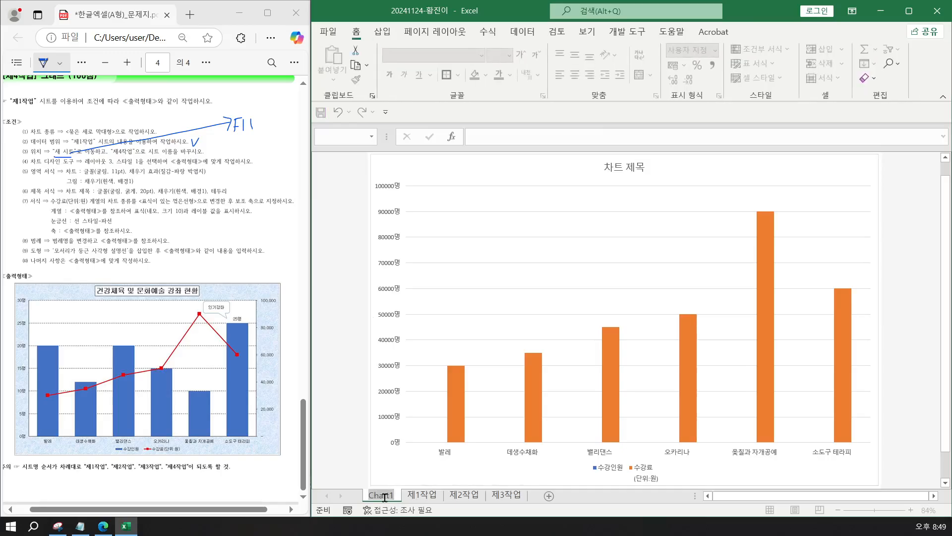
pyautogui.press('BackSpace')
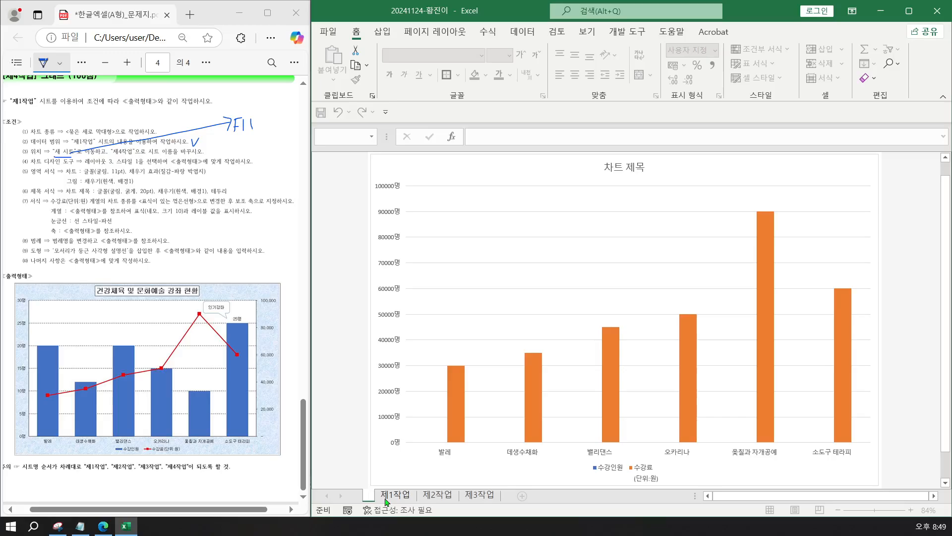
pyautogui.write('네4ㅈ')
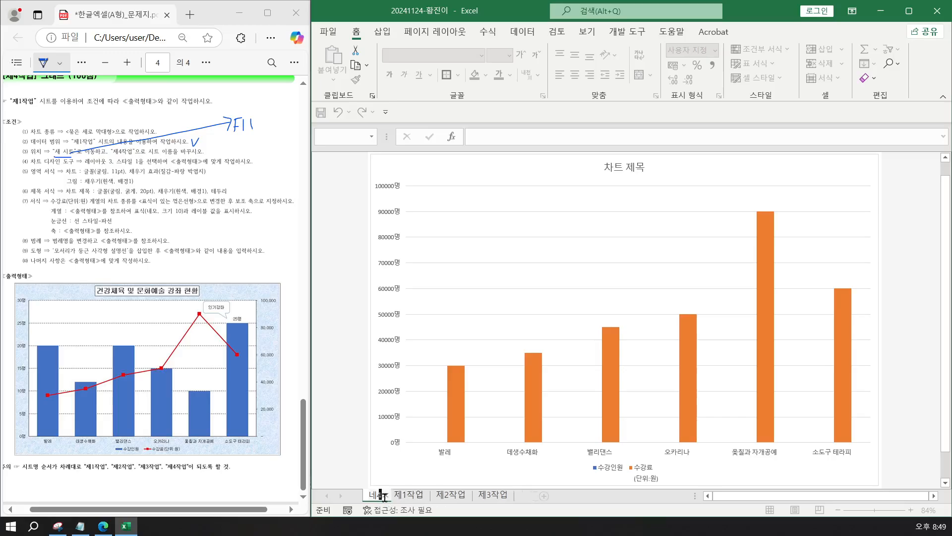
pyautogui.press('BackSpace')
pyautogui.press('BackSpace')
pyautogui.press('BackSpace')
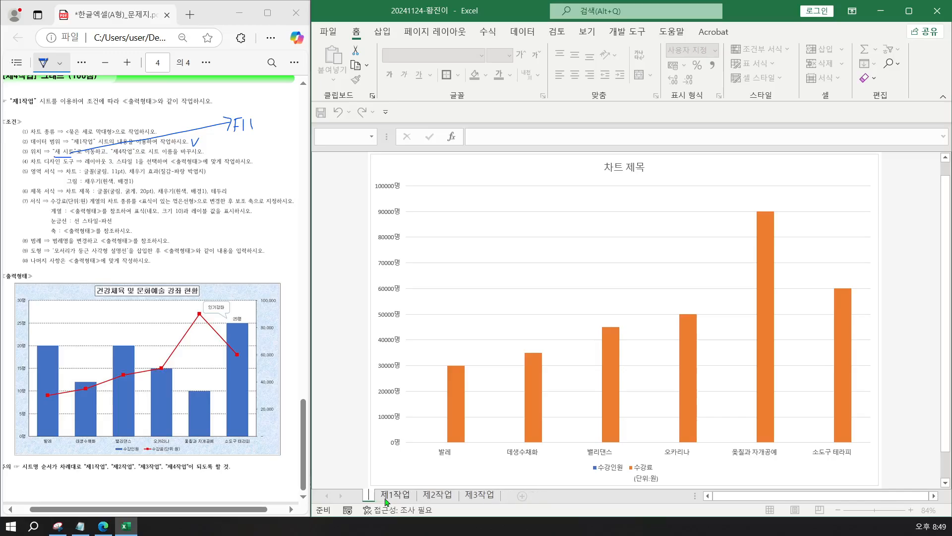
pyautogui.write('제4')
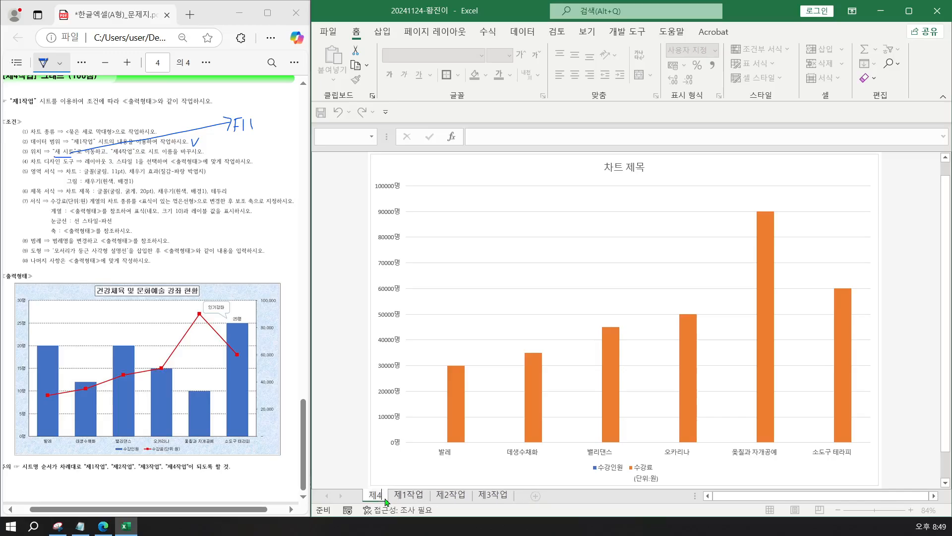
pyautogui.write('작ㅇ')
pyautogui.press('Return')
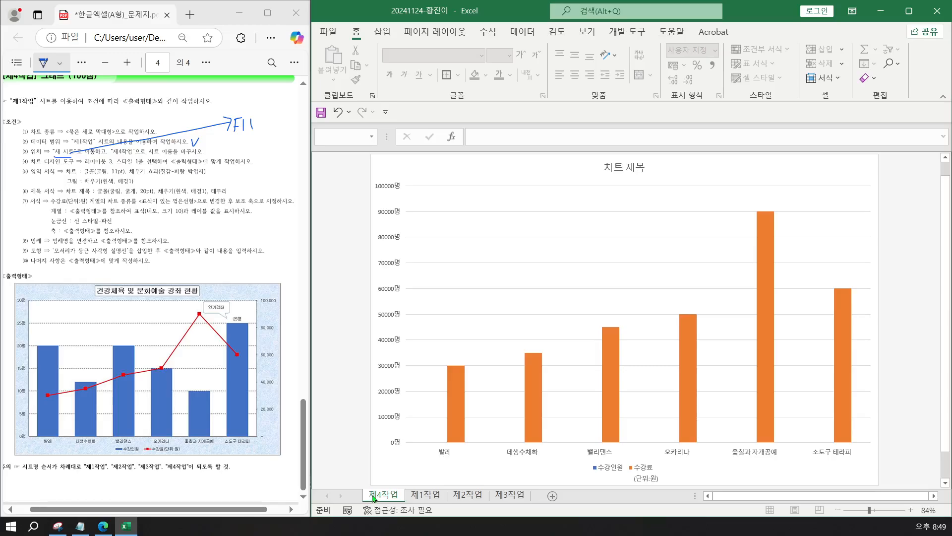
pyautogui.moveTo(375, 497)
pyautogui.mouseDown()
pyautogui.moveTo(535, 481)
pyautogui.moveTo(542, 495)
pyautogui.mouseUp()
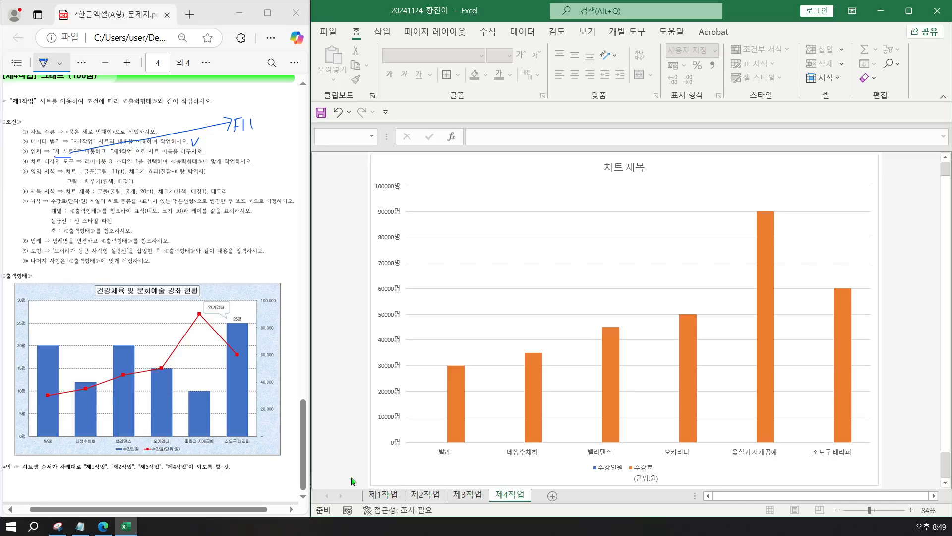
# Underline the sheet order note below the chart example in the PDF and return to the Excel chart.
pyautogui.click(34, 468)
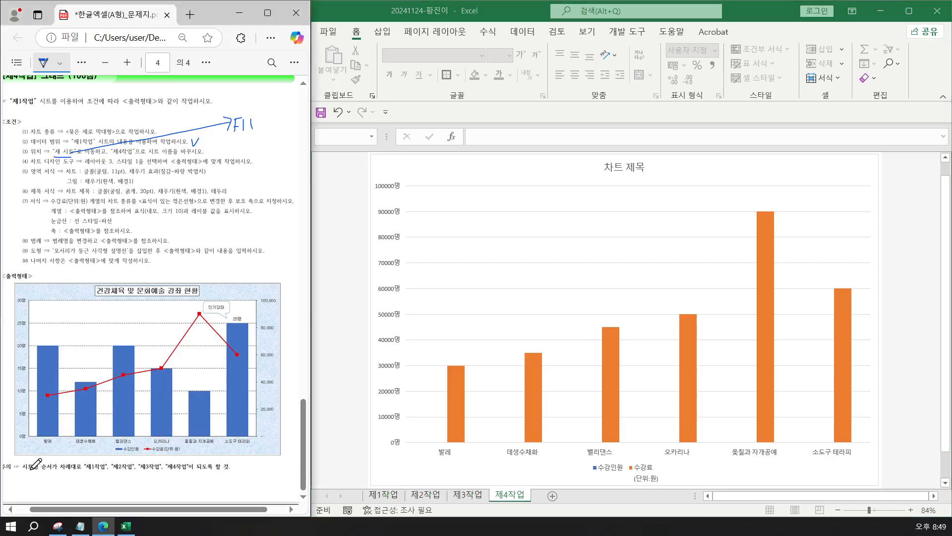
pyautogui.moveTo(31, 470); pyautogui.dragTo(195, 475)
pyautogui.click(510, 182)
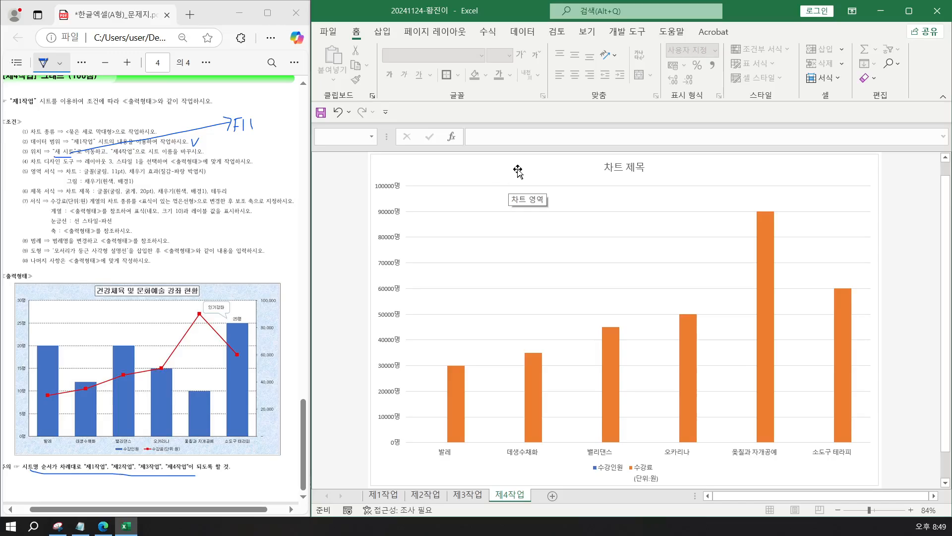
# Apply the quick layout 레이아웃 3 and the chart style 스타일 1 to the chart.
pyautogui.click(520, 172)
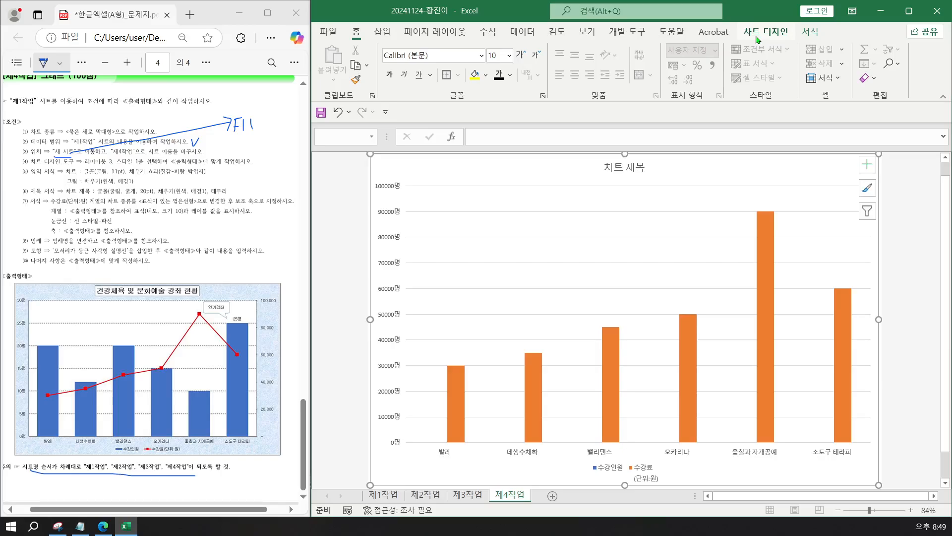
pyautogui.click(757, 34)
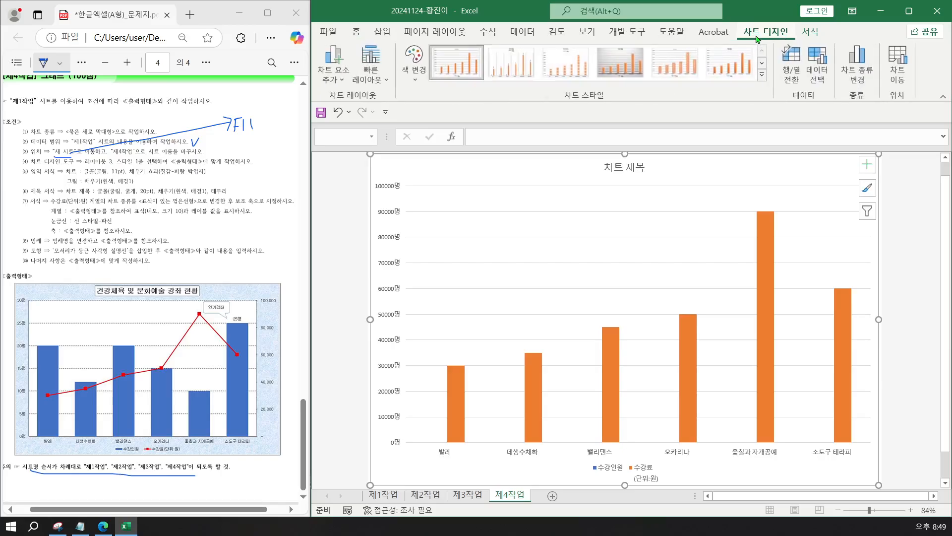
pyautogui.click(368, 82)
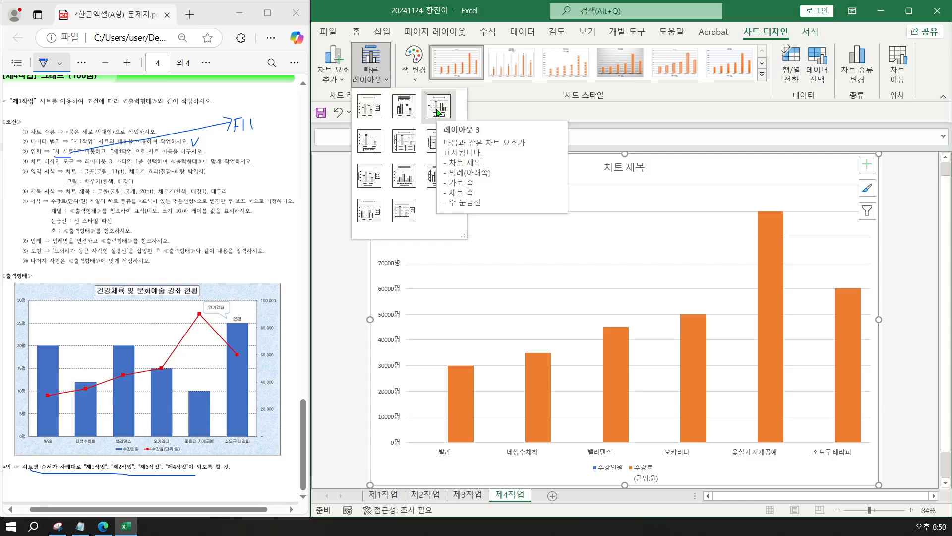
pyautogui.click(438, 112)
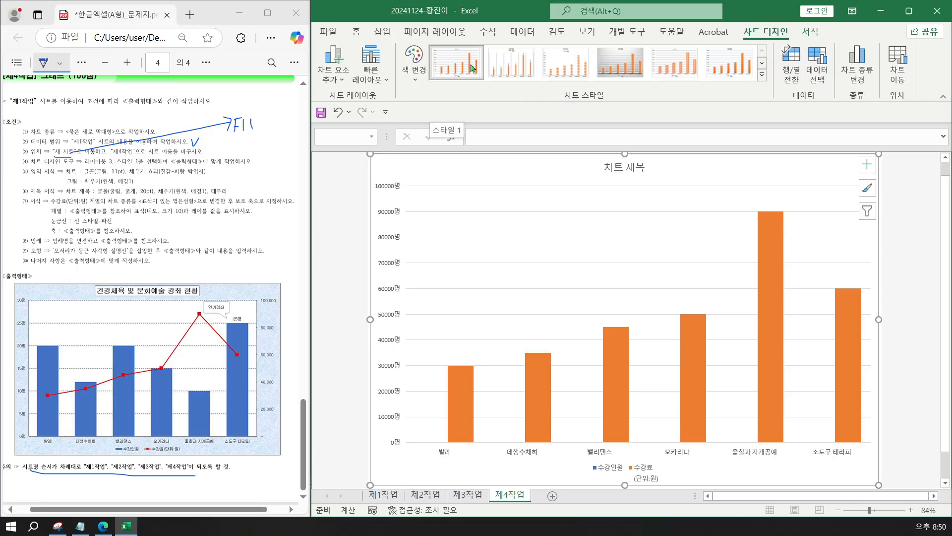
pyautogui.click(439, 70)
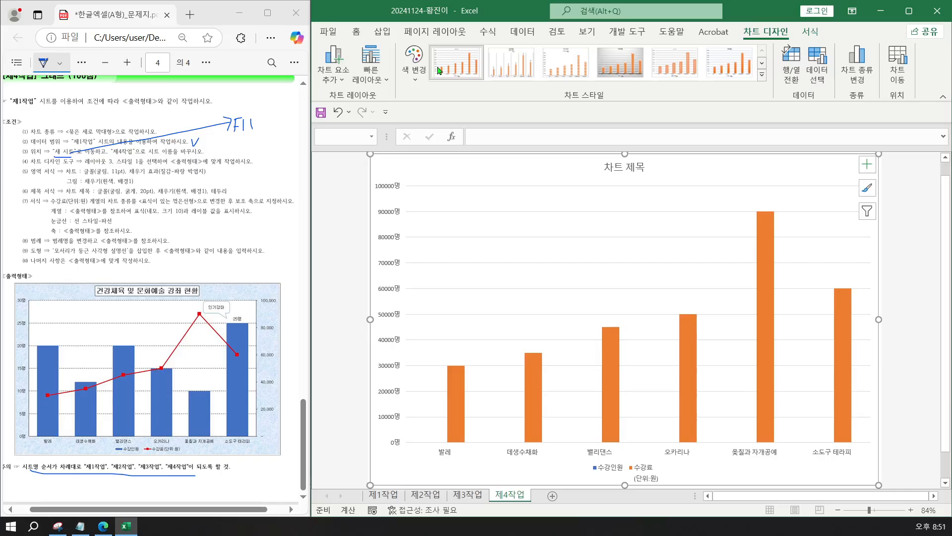
# Open the chart area formatting options and set the whole chart's font to 굴림, 11 pt.
pyautogui.doubleClick(674, 168)
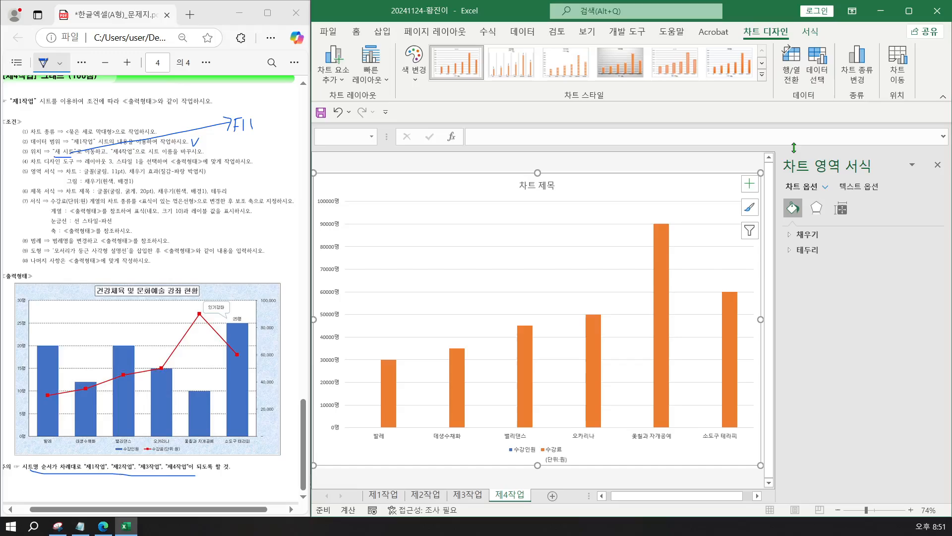
pyautogui.moveTo(776, 266); pyautogui.dragTo(810, 273)
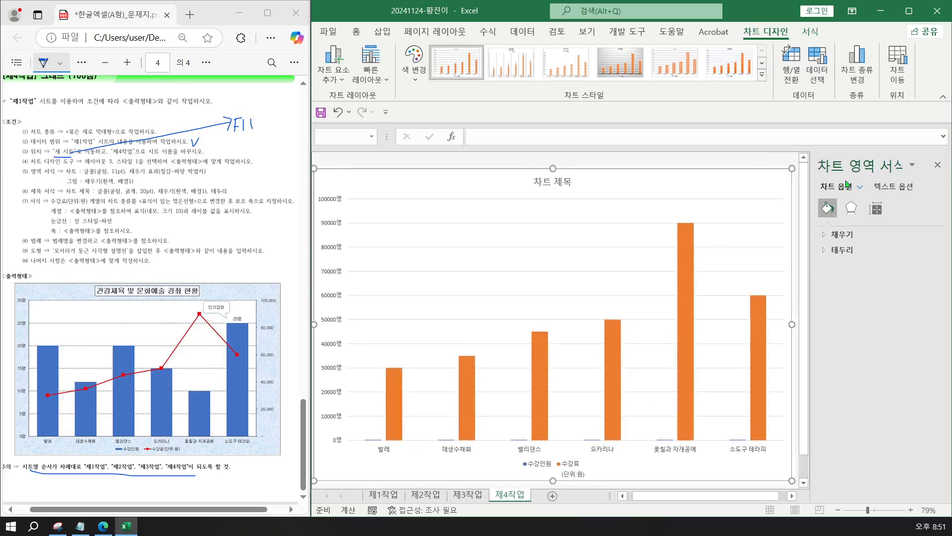
pyautogui.click(357, 33)
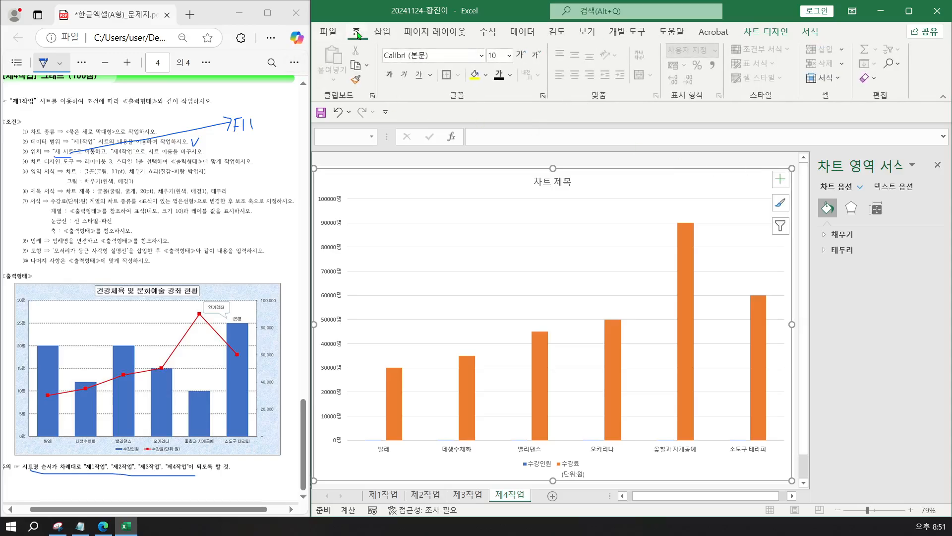
pyautogui.click(400, 55)
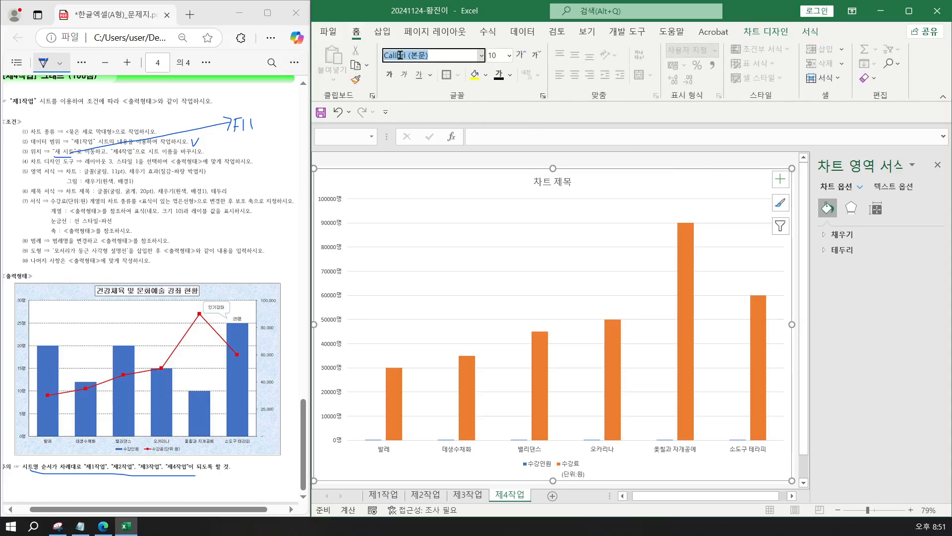
pyautogui.write('굴림')
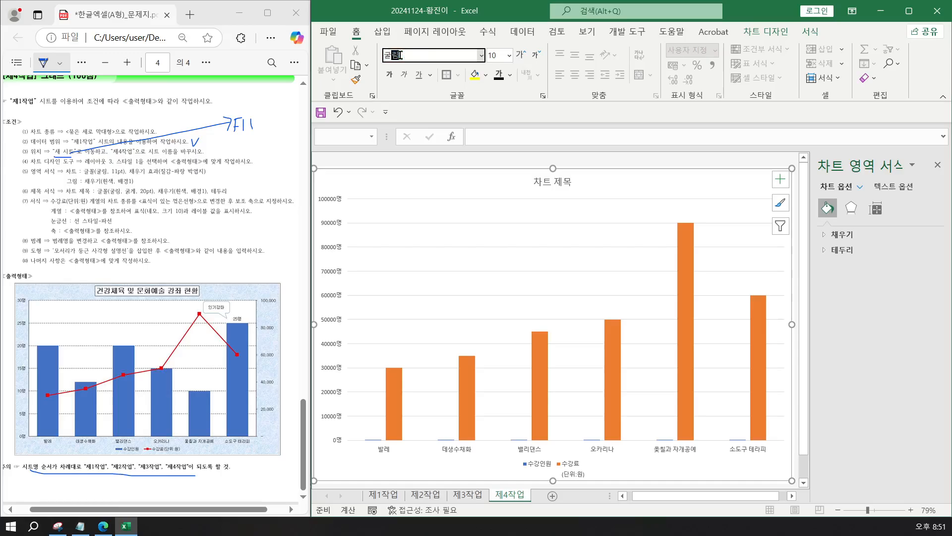
pyautogui.press('Return')
pyautogui.click(494, 56)
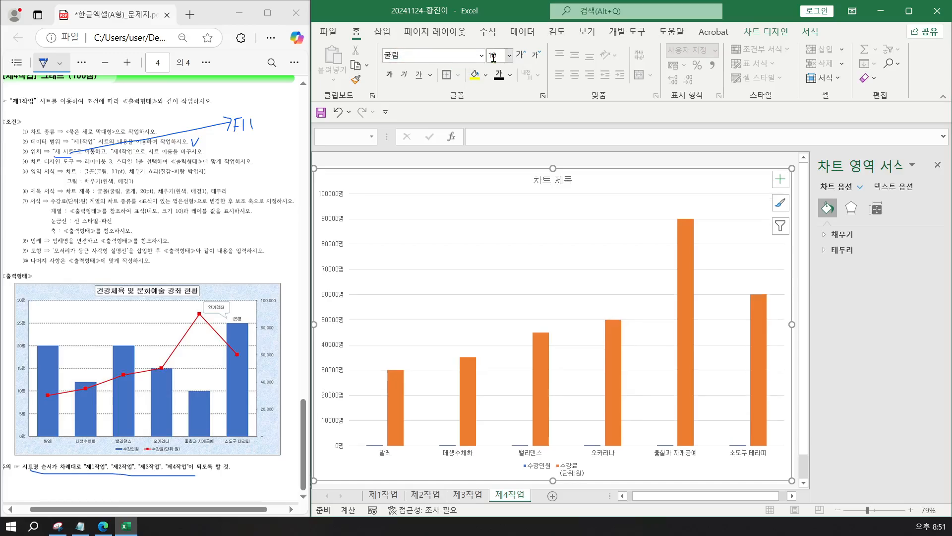
pyautogui.write('11')
pyautogui.press('Return')
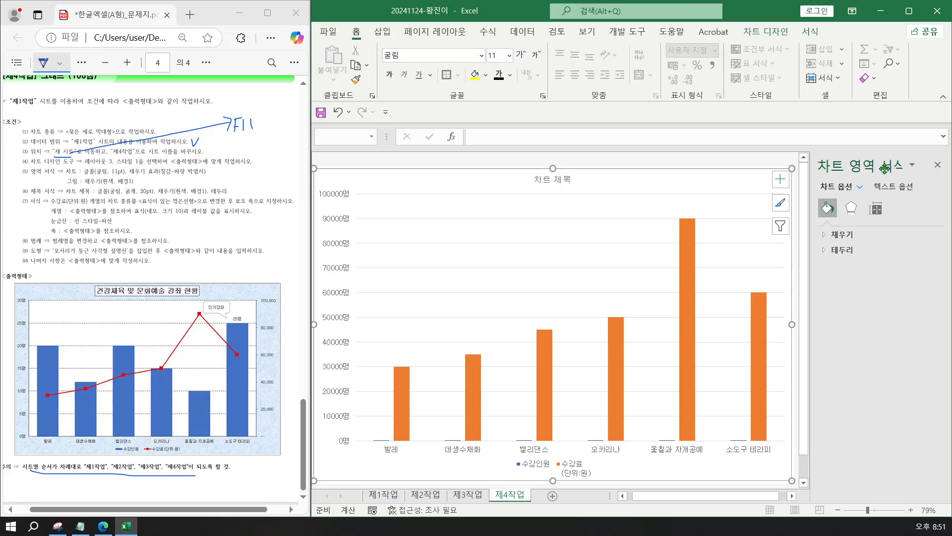
# Fill the chart area with the 파랑 박엽지 (blue tissue paper) texture.
pyautogui.click(844, 234)
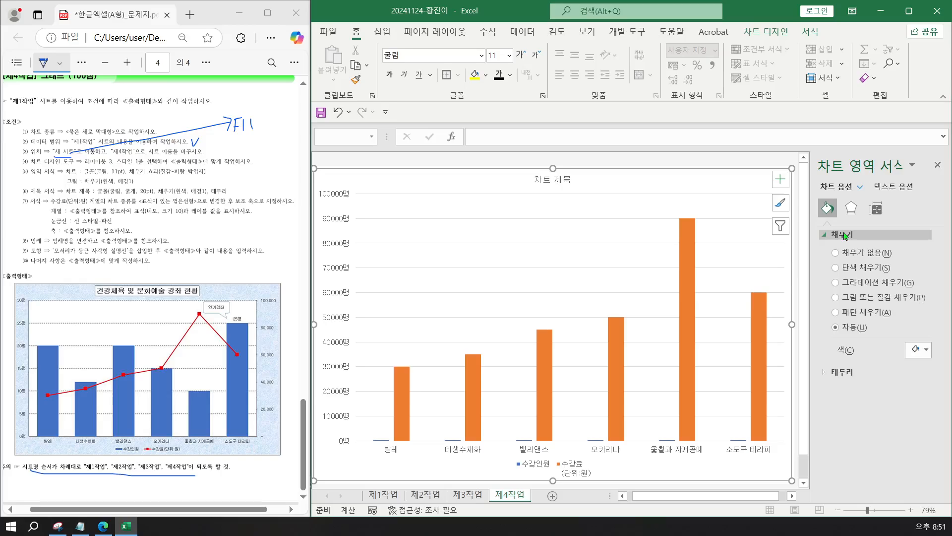
pyautogui.click(885, 303)
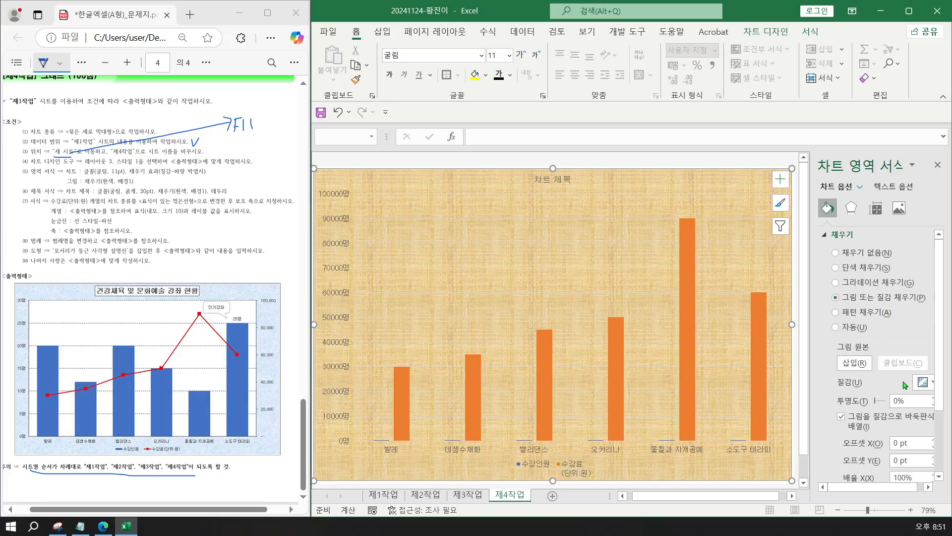
pyautogui.click(918, 386)
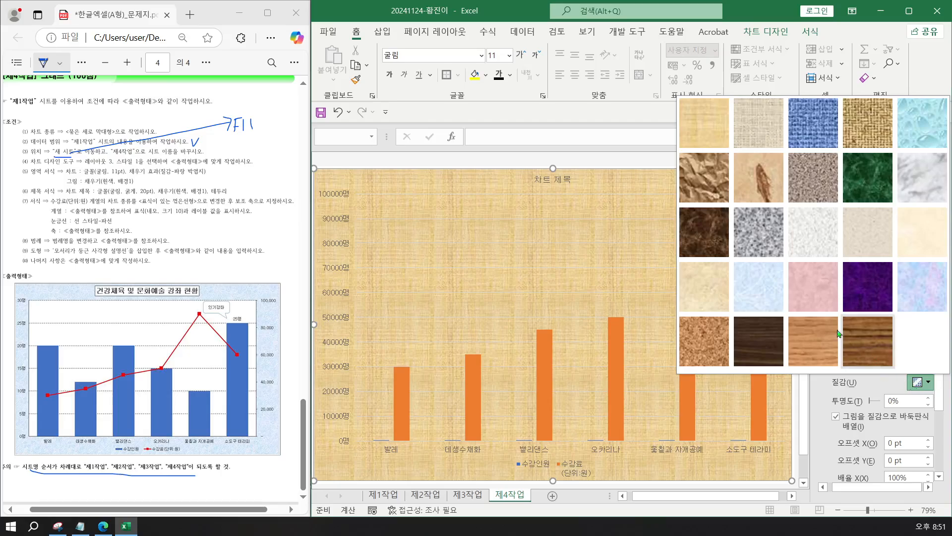
pyautogui.click(759, 292)
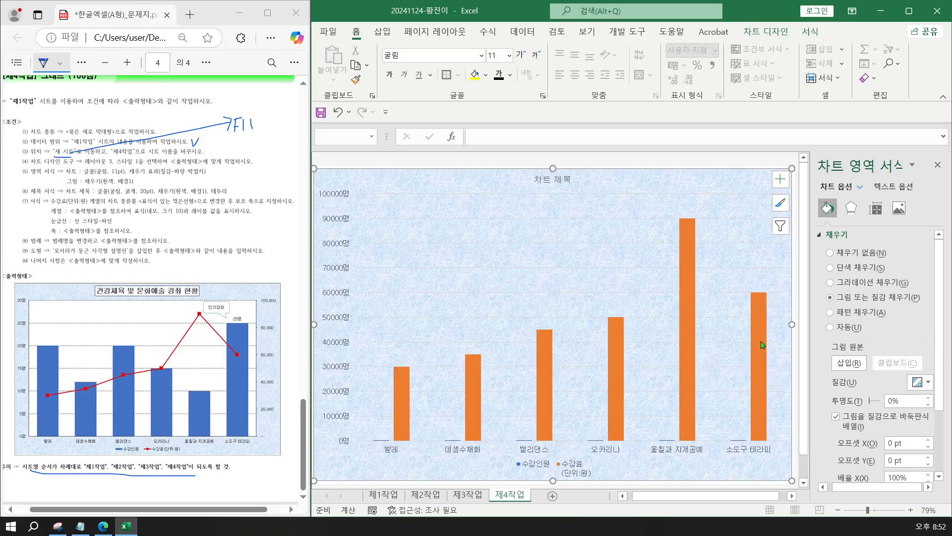
# Give the plot area a solid fill in 흰색, 배경1 (white, background 1).
pyautogui.click(723, 336)
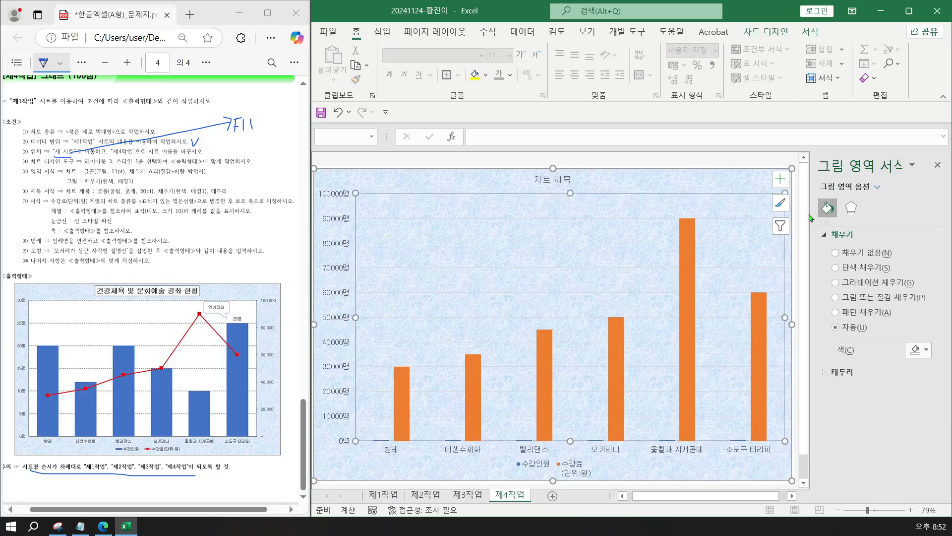
pyautogui.click(836, 268)
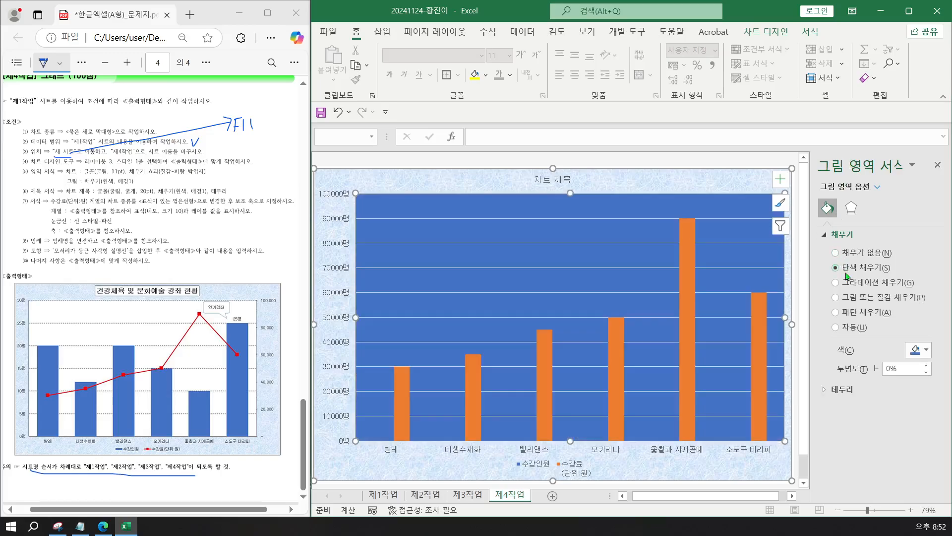
pyautogui.click(917, 354)
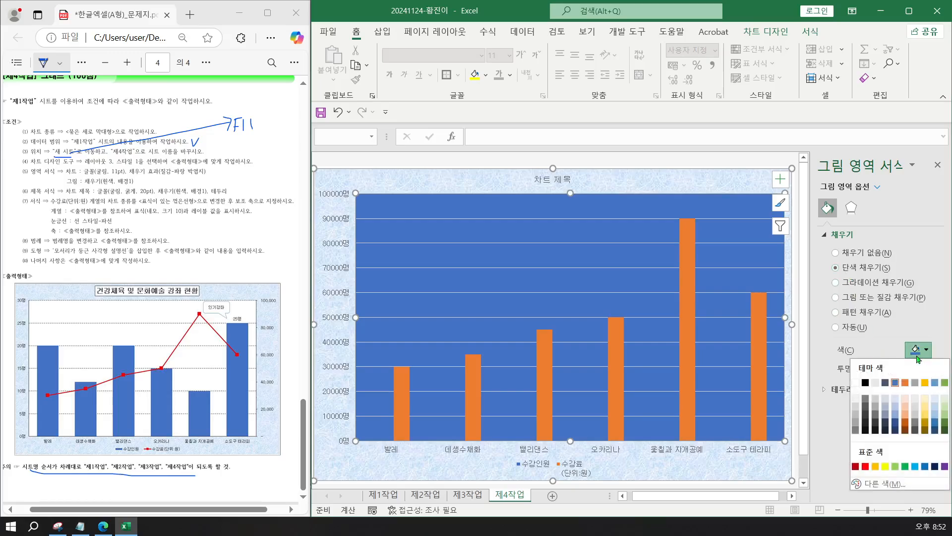
pyautogui.click(856, 384)
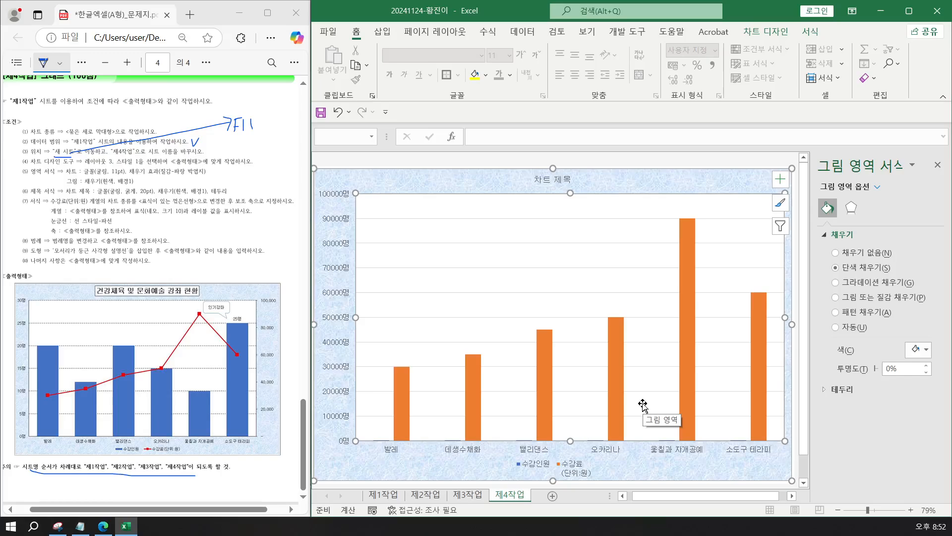
# Replace the chart title text with "건강체육 및 문화예술 강좌 현황".
pyautogui.click(544, 184)
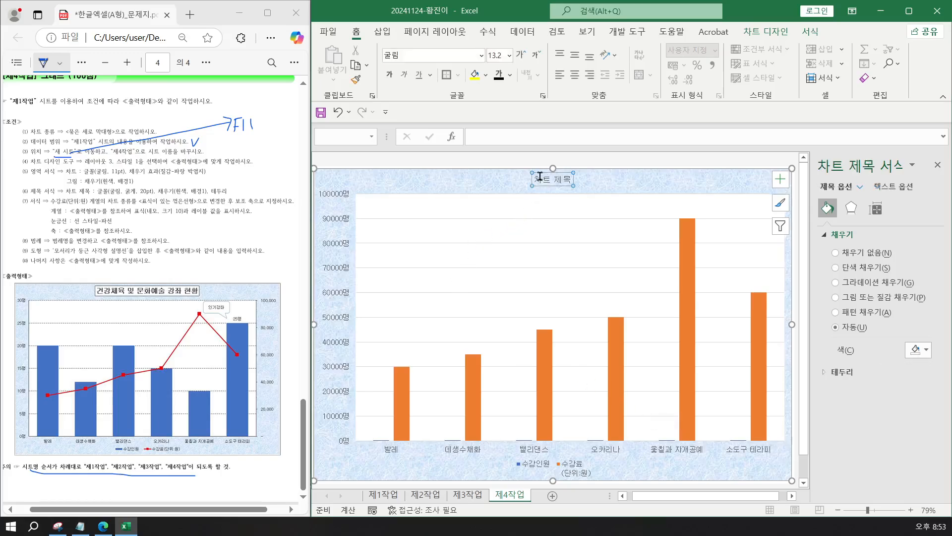
pyautogui.click(526, 137)
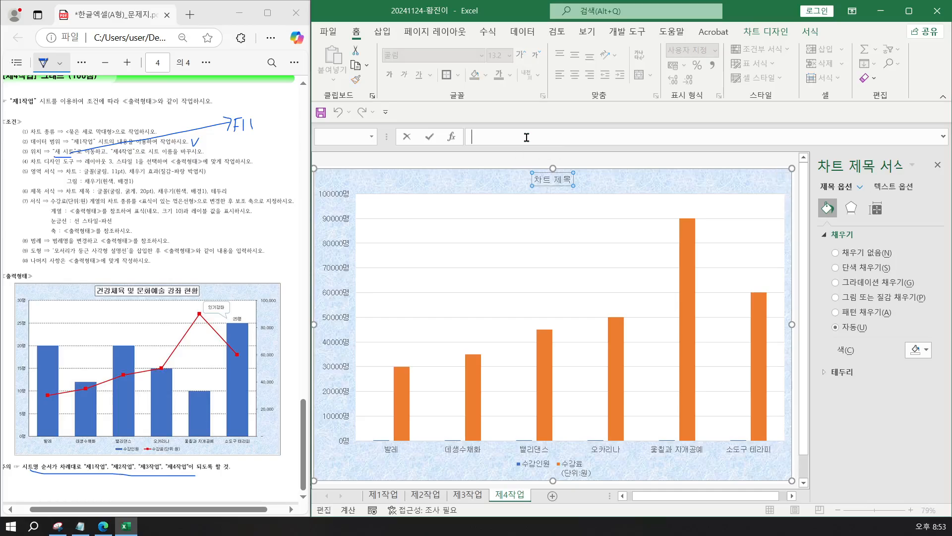
pyautogui.write('건강ㅊ')
pyautogui.write('체육 및 ')
pyautogui.write('문황')
pyautogui.write('예술')
pyautogui.write(' 강좌 ')
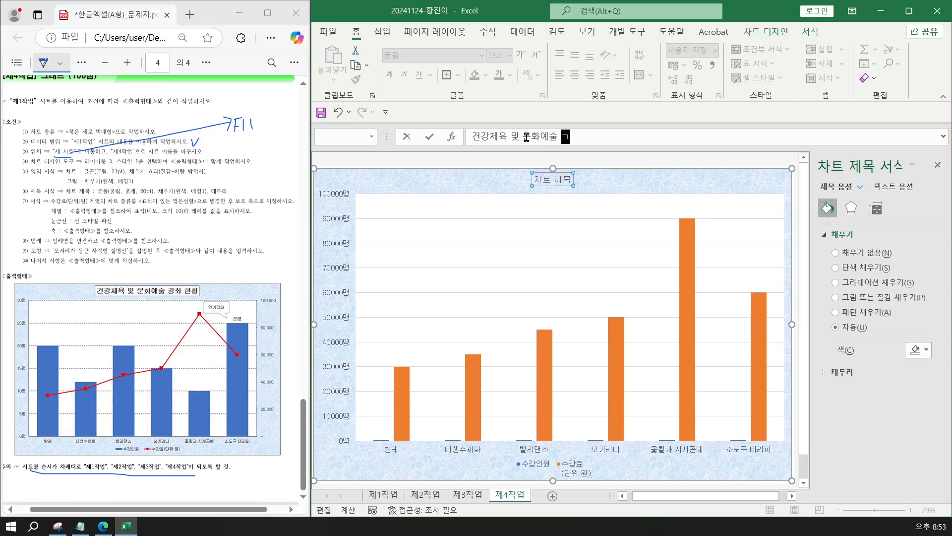
pyautogui.write('현황')
pyautogui.press('Return')
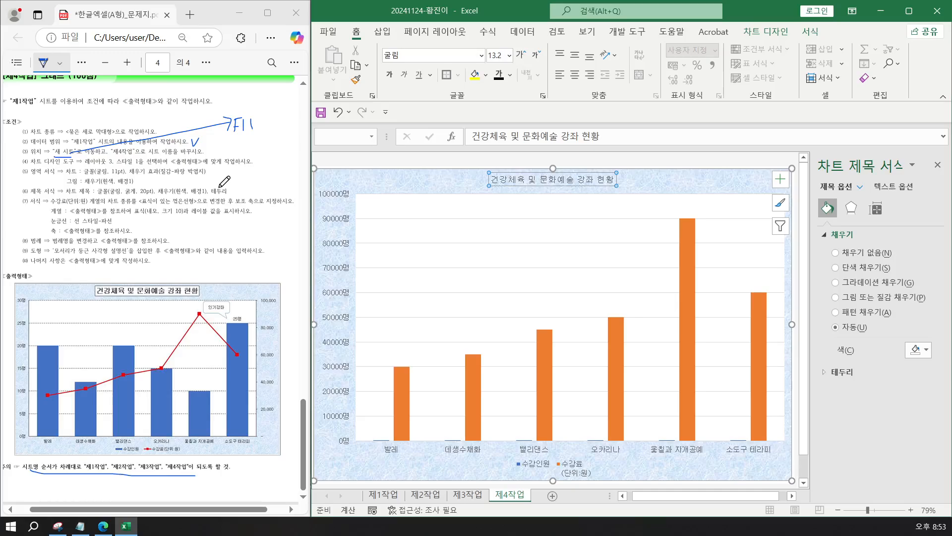
# Set the chart title's font size to 20 pt and make it bold.
pyautogui.click(494, 56)
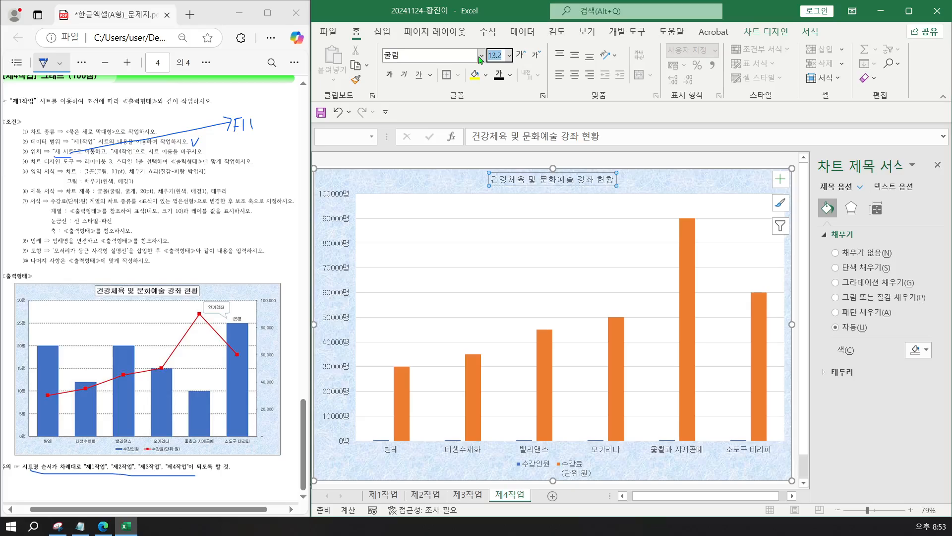
pyautogui.write('20')
pyautogui.press('Return')
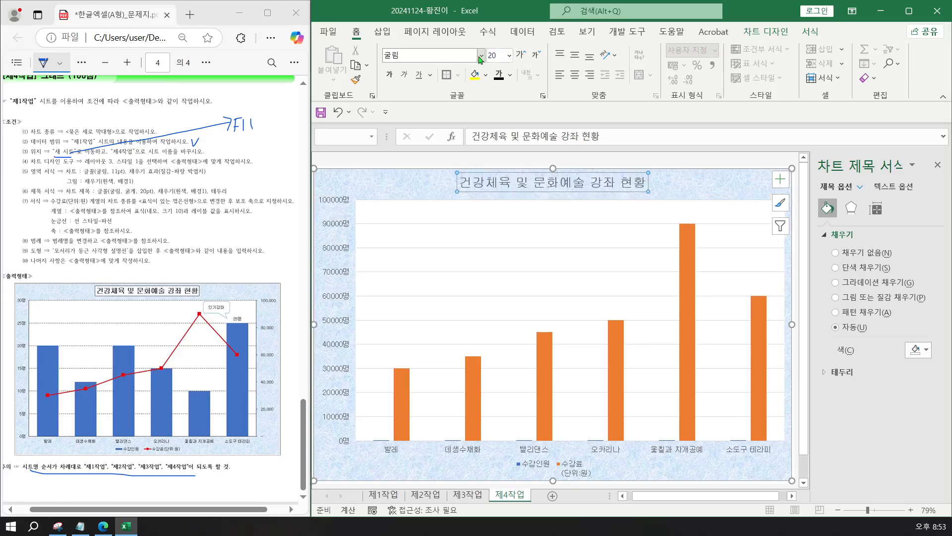
pyautogui.click(389, 77)
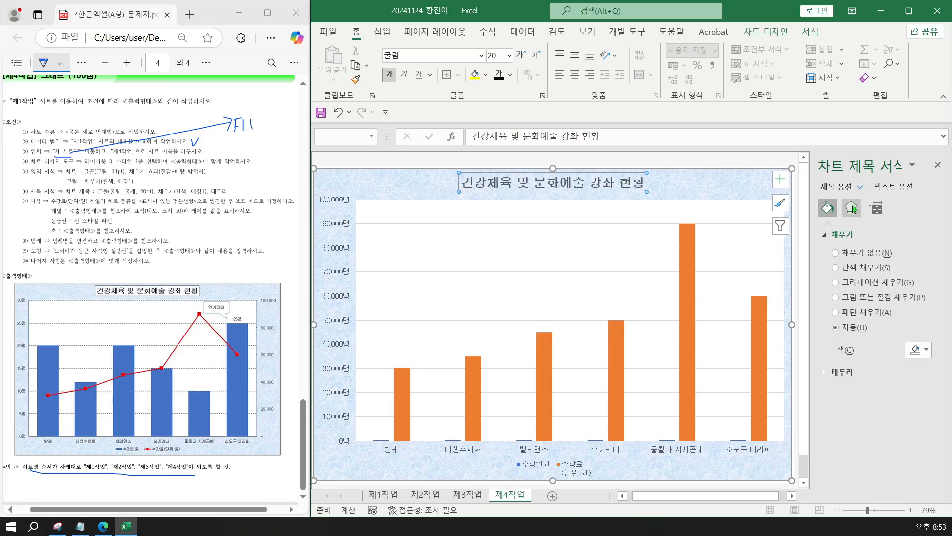
# Give the chart title a solid white fill and a solid black border line.
pyautogui.click(837, 267)
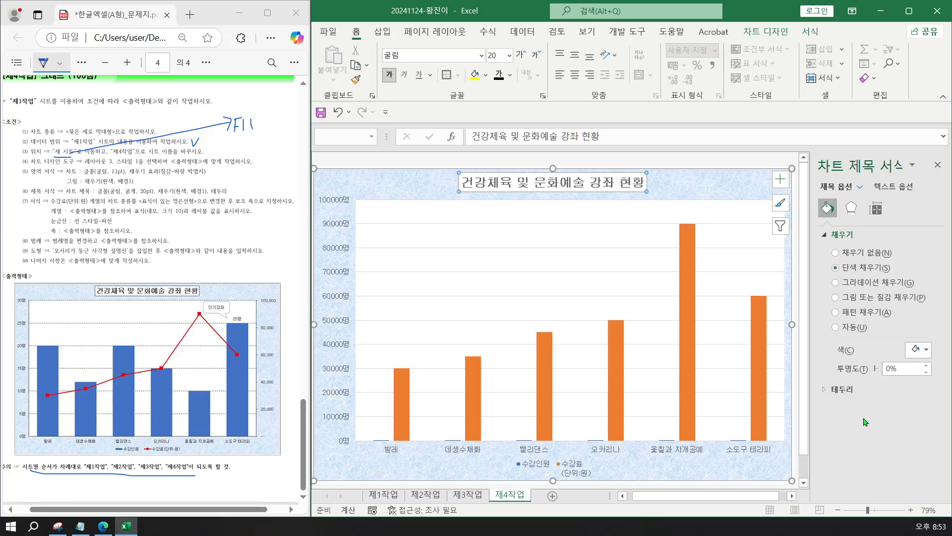
pyautogui.click(842, 391)
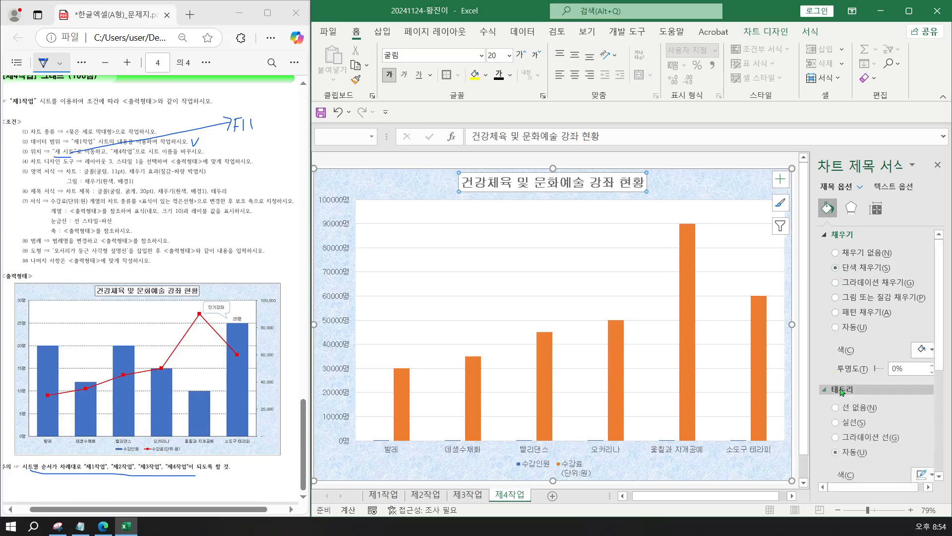
pyautogui.click(857, 423)
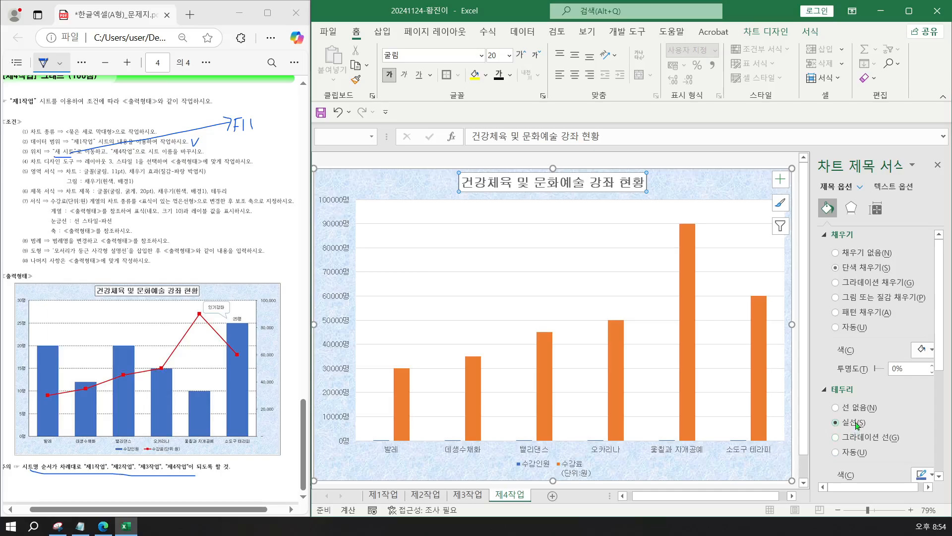
pyautogui.scroll(-2, 857, 425)
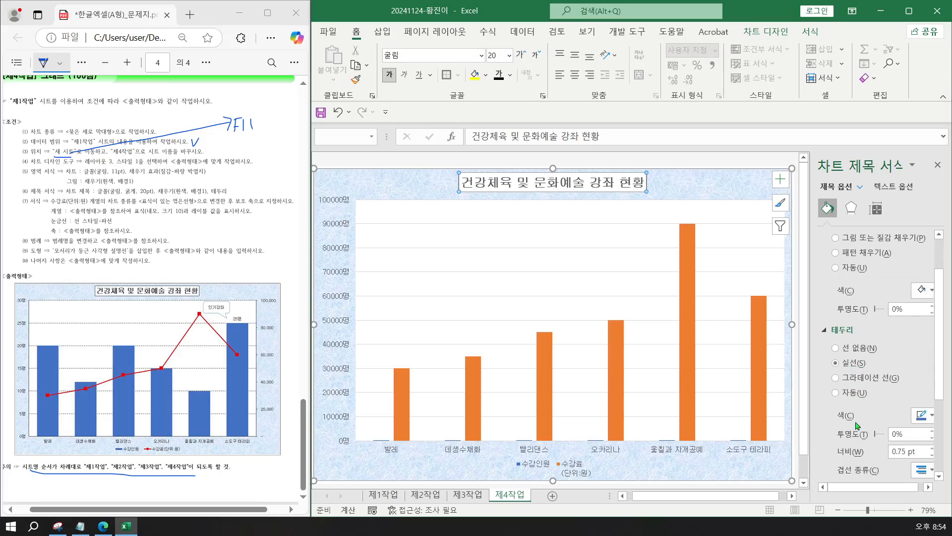
pyautogui.click(918, 421)
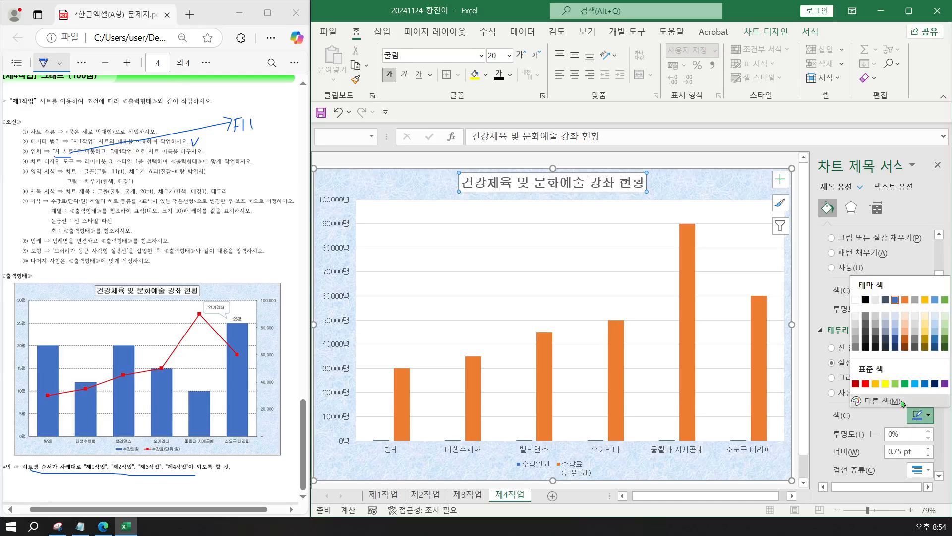
pyautogui.click(866, 300)
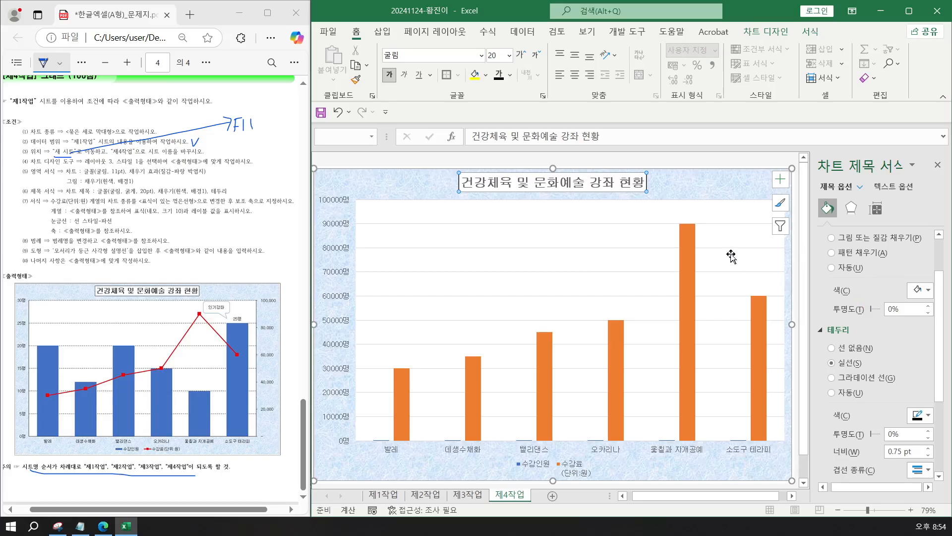
pyautogui.click(695, 192)
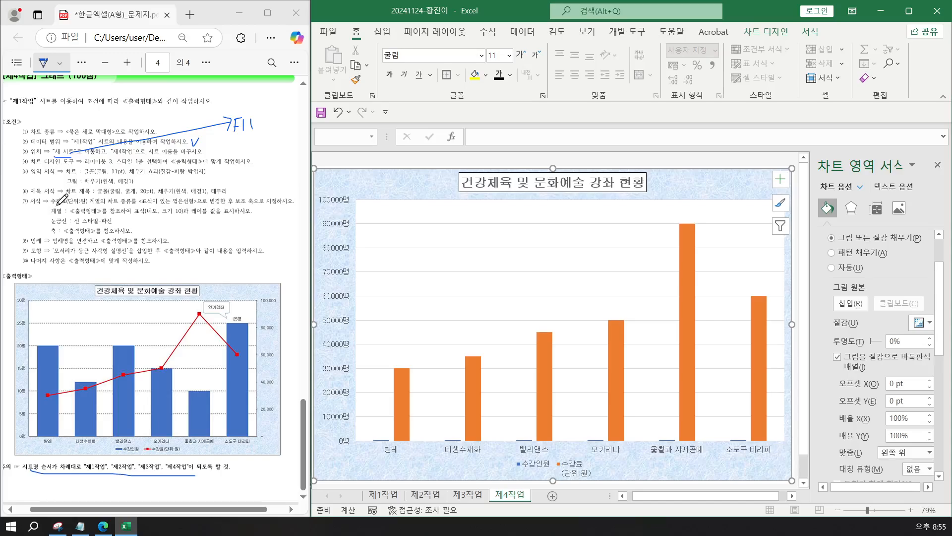
# In the PDF, mark the start and end of the 수강료(단위:원) series instructions in condition (7) with pen brackets.
pyautogui.click(51, 196)
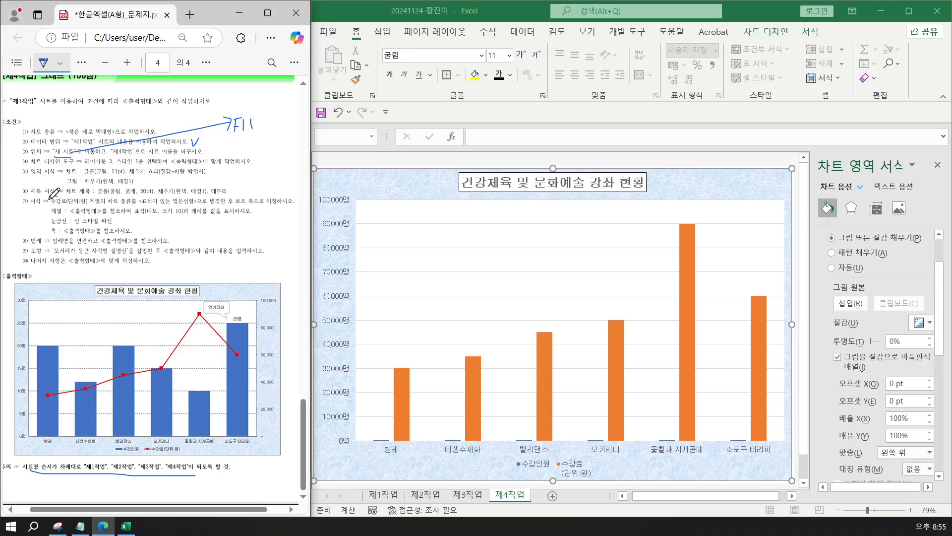
pyautogui.moveTo(54, 196); pyautogui.dragTo(48, 211)
pyautogui.moveTo(187, 207); pyautogui.dragTo(182, 214)
# In the Excel chart, change the 수강료(단위:원) series to 표식이 있는 꺾은선형 (line with markers) and plot it on the secondary axis.
pyautogui.rightClick(545, 377)
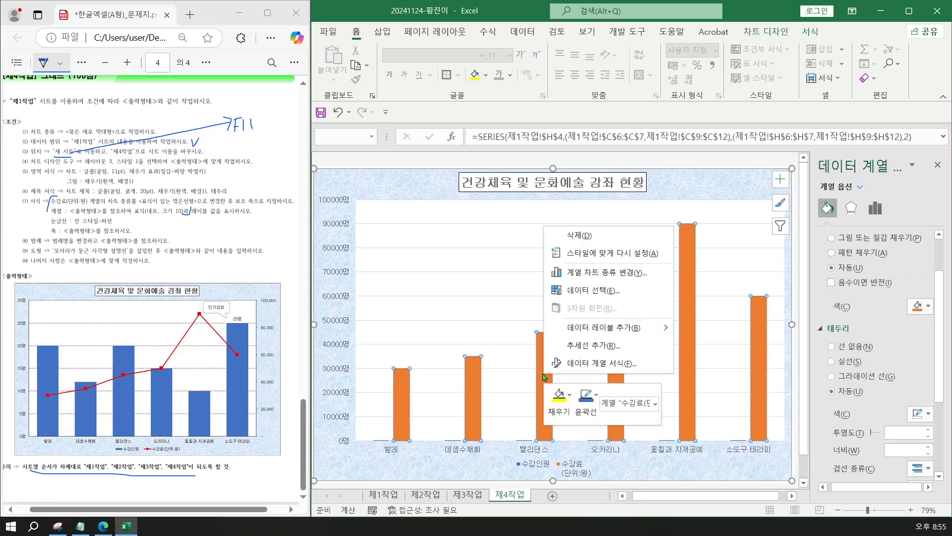
pyautogui.click(581, 281)
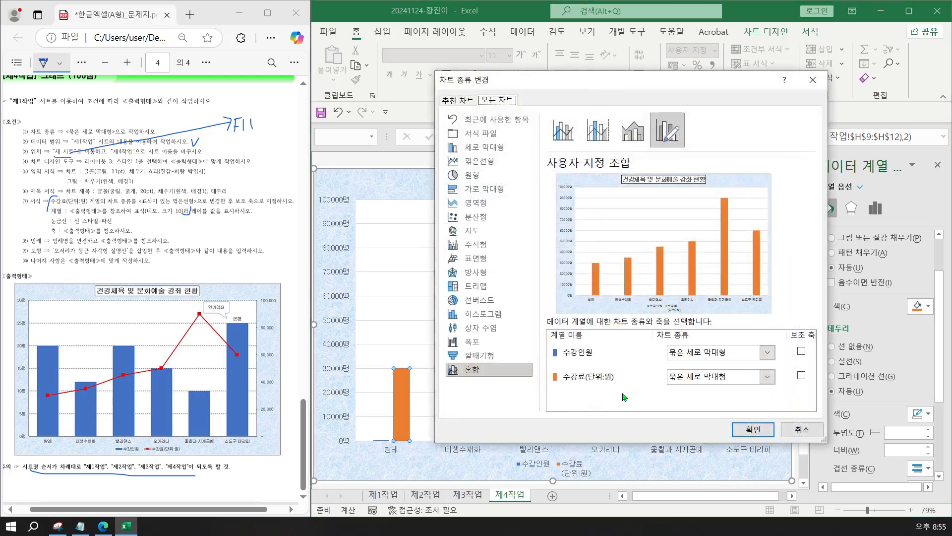
pyautogui.click(697, 381)
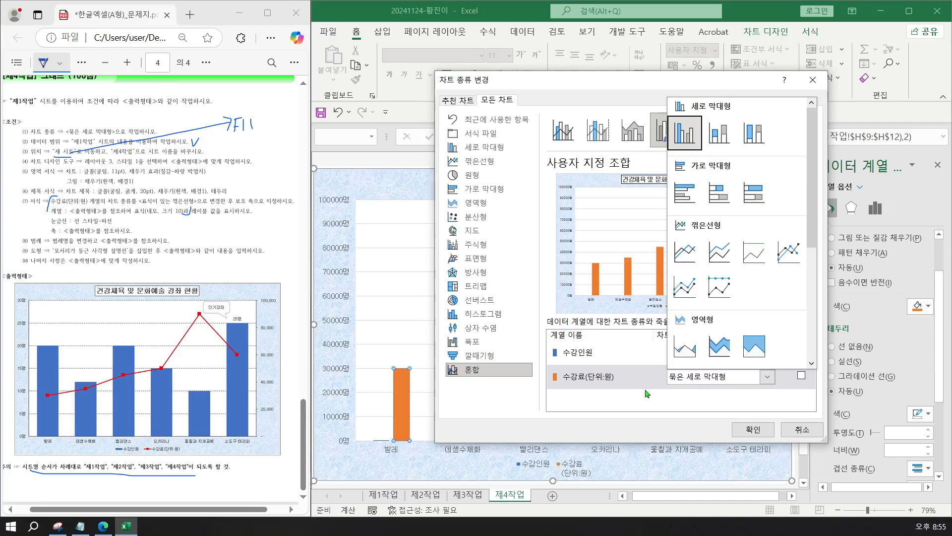
pyautogui.click(793, 256)
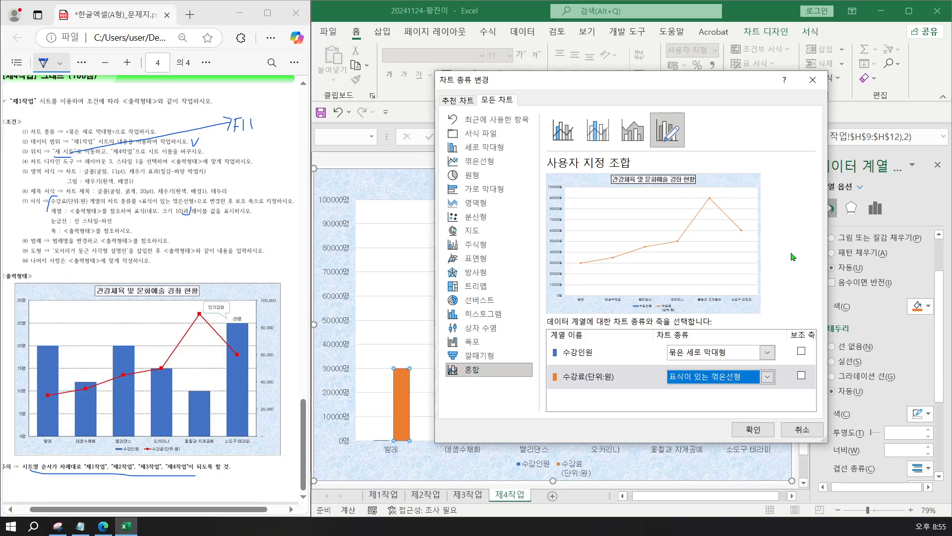
pyautogui.click(801, 377)
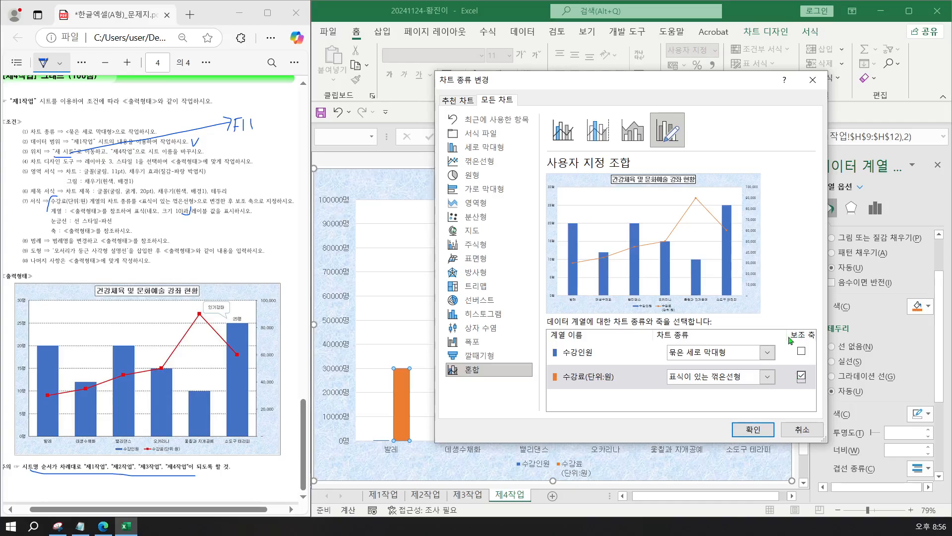
pyautogui.click(742, 431)
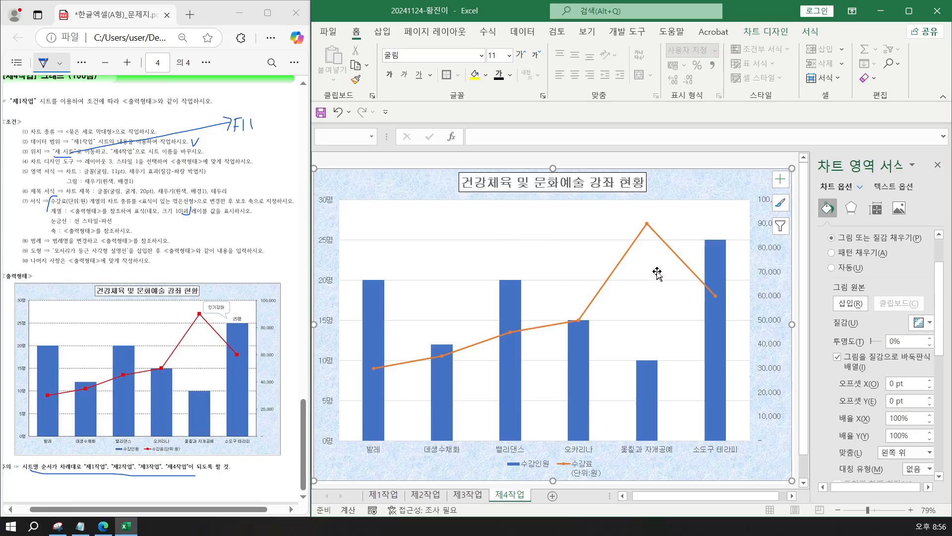
# Set the 수강료(단위:원) line's markers to the built-in square shape with size 10.
pyautogui.click(666, 246)
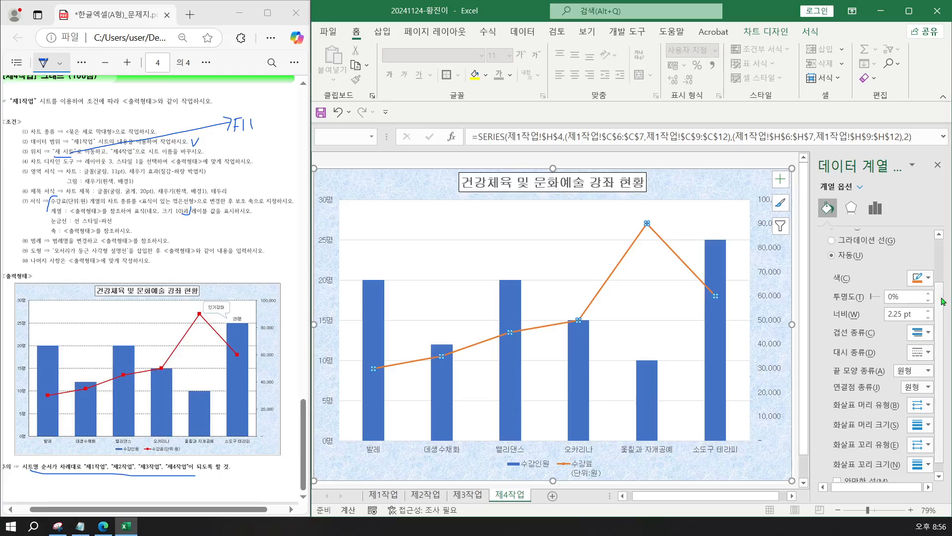
pyautogui.moveTo(942, 301); pyautogui.dragTo(943, 246)
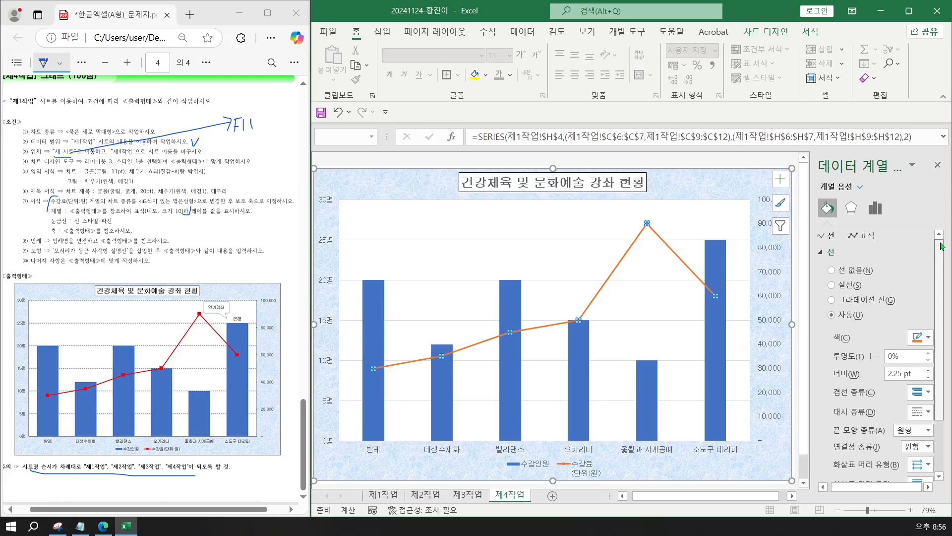
pyautogui.click(864, 240)
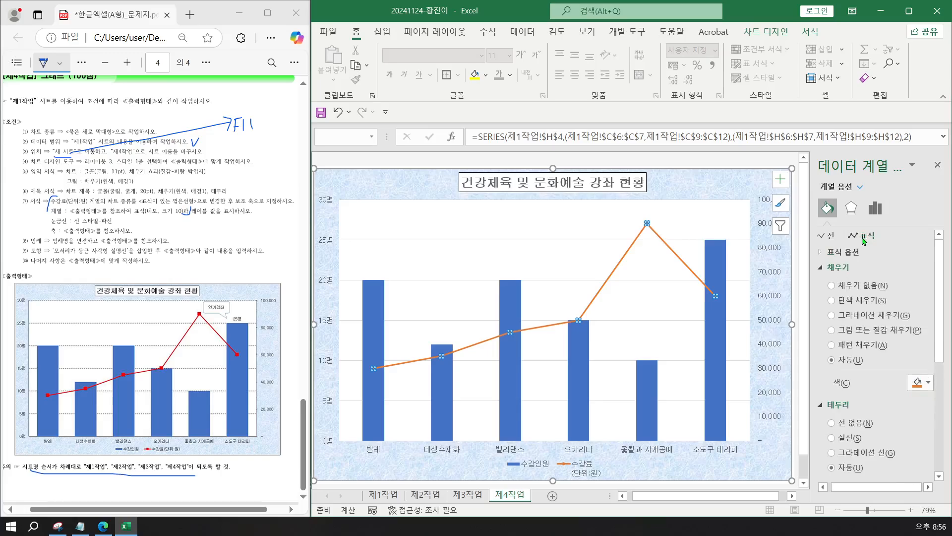
pyautogui.click(844, 255)
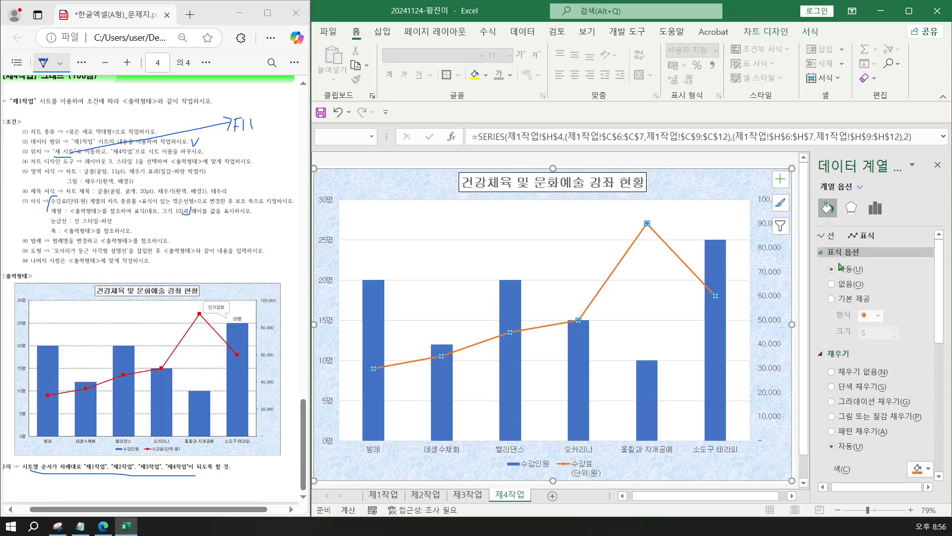
pyautogui.click(851, 300)
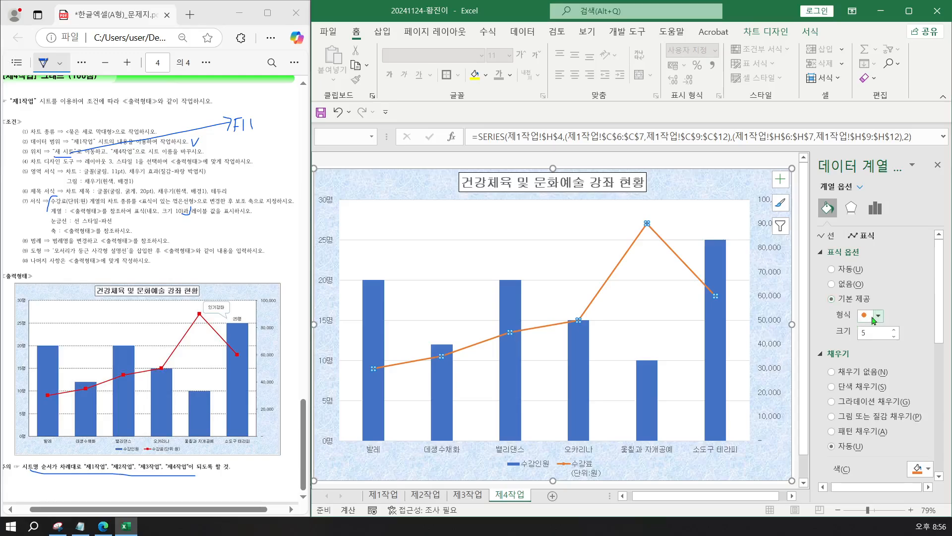
pyautogui.click(878, 315)
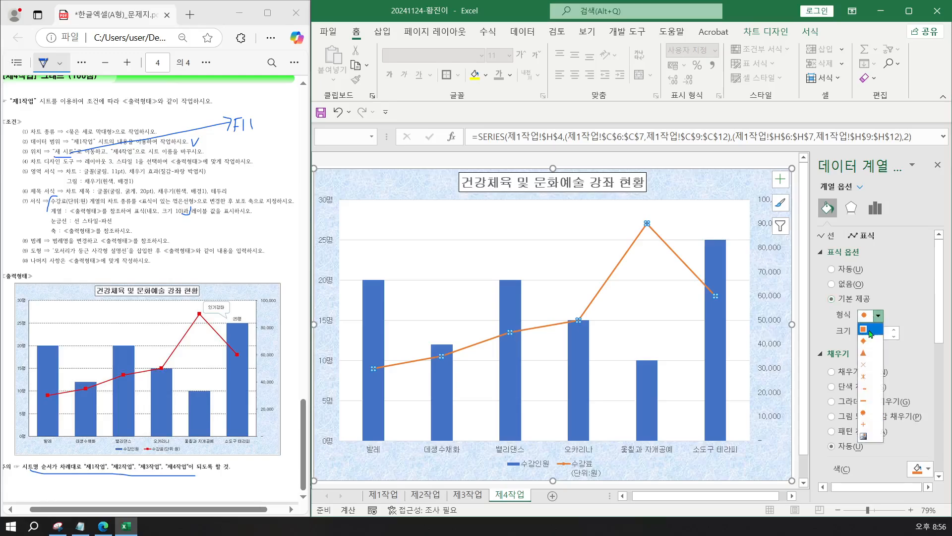
pyautogui.click(871, 330)
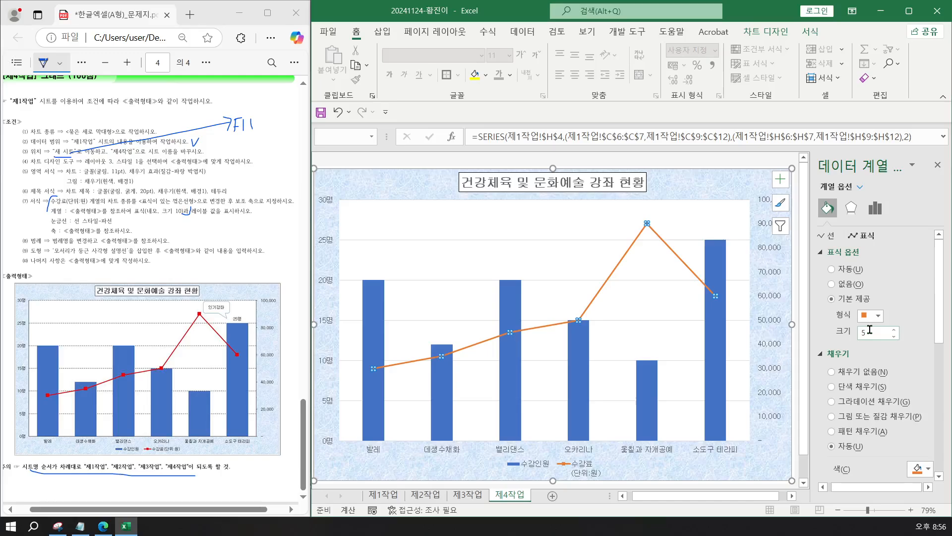
pyautogui.moveTo(869, 331); pyautogui.dragTo(838, 338)
pyautogui.write('10')
pyautogui.press('Return')
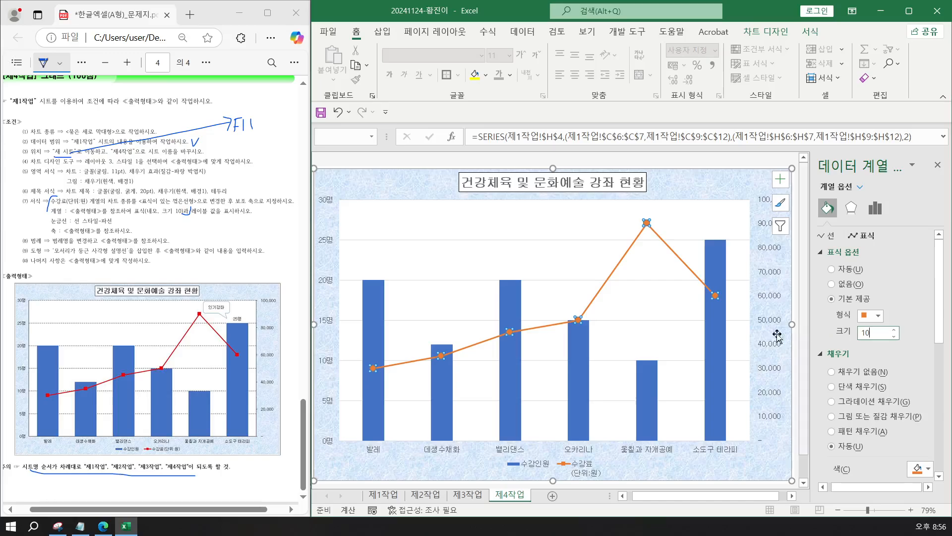
# Add a data label at 바깥쪽 끝에 (outside end) to only the 소도구 테라피 column of the 수강인원 series.
pyautogui.click(713, 258)
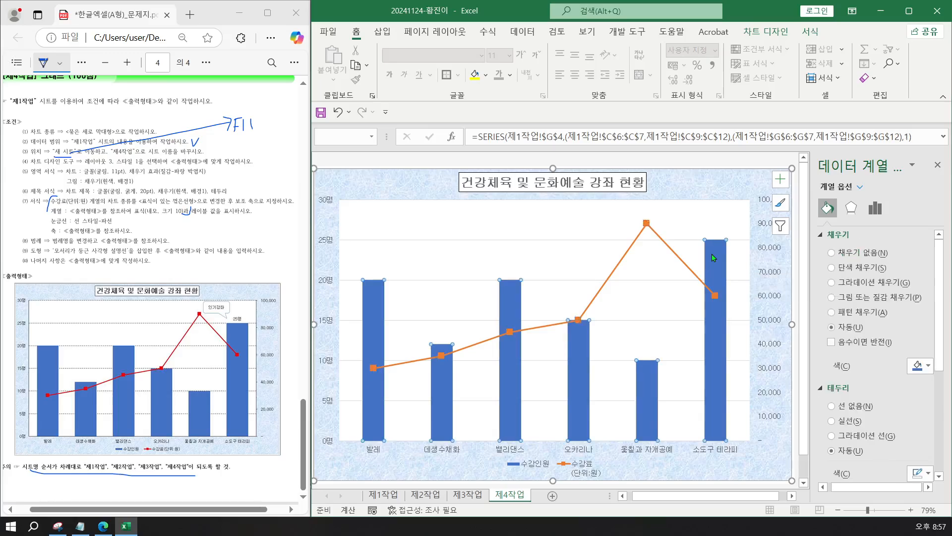
pyautogui.click(713, 258)
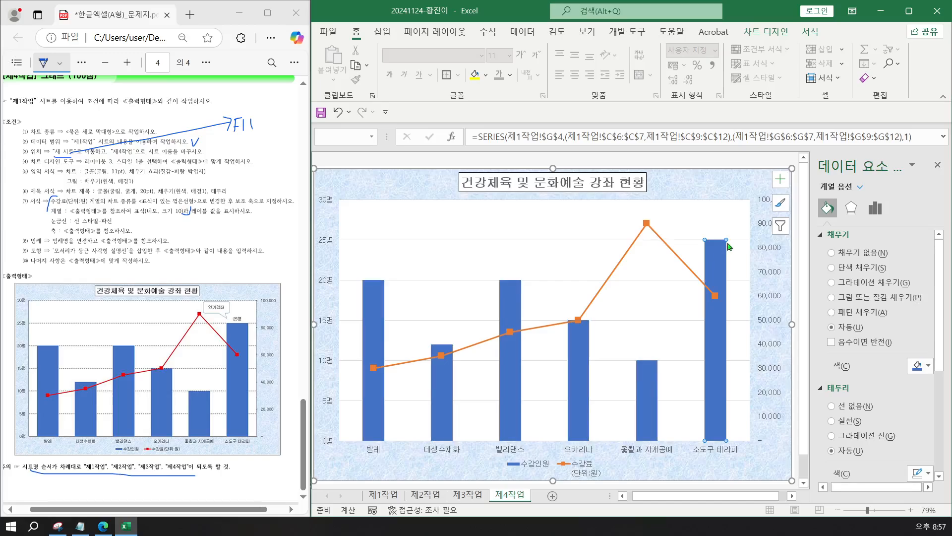
pyautogui.click(777, 184)
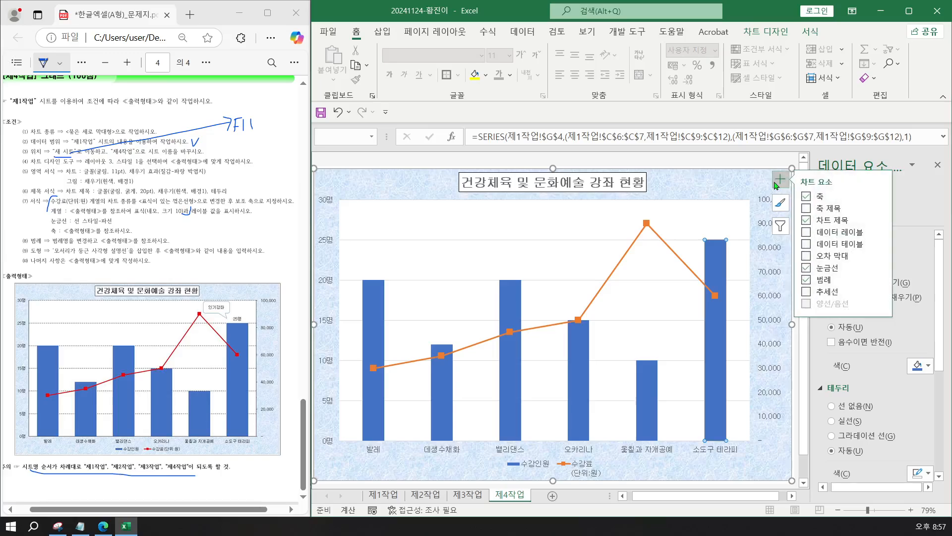
pyautogui.click(882, 233)
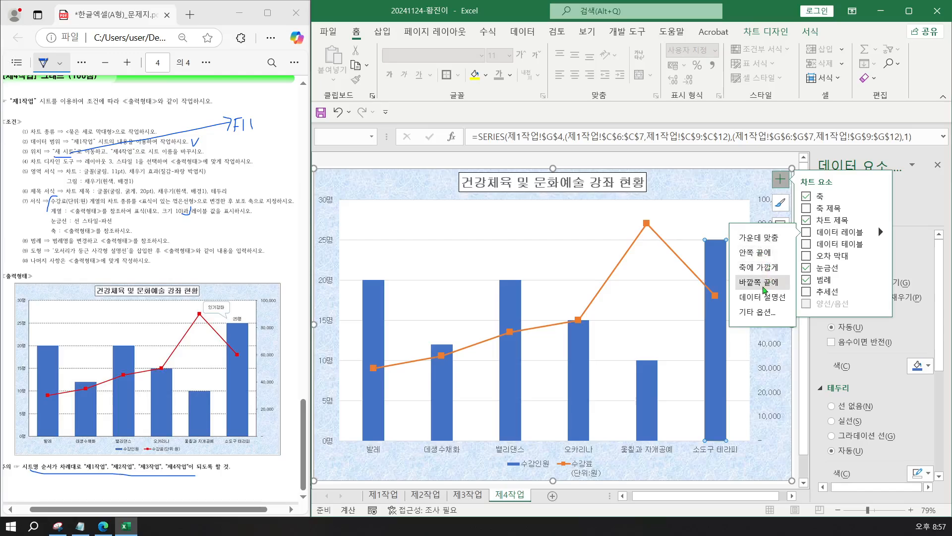
pyautogui.click(766, 286)
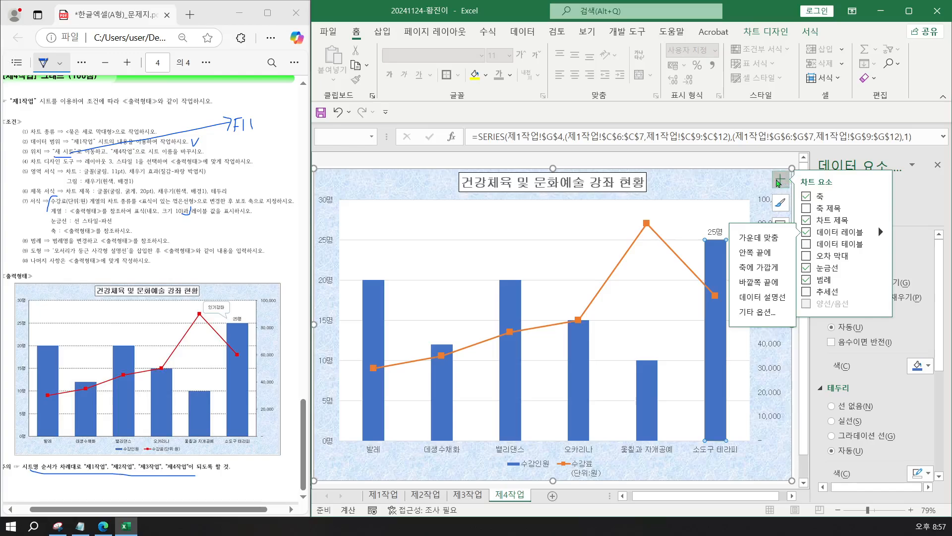
pyautogui.click(778, 183)
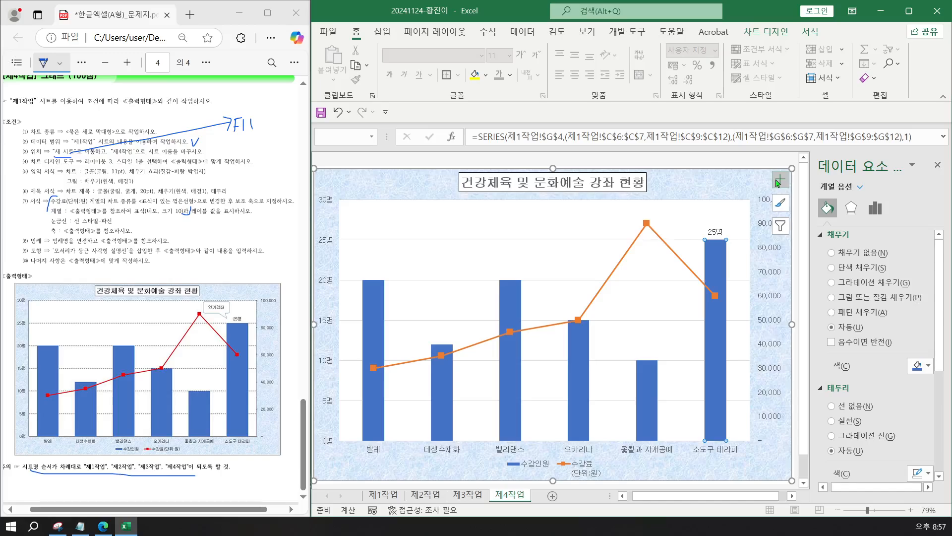
# Format the chart's major gridlines as black dashed (파선) lines.
pyautogui.click(522, 241)
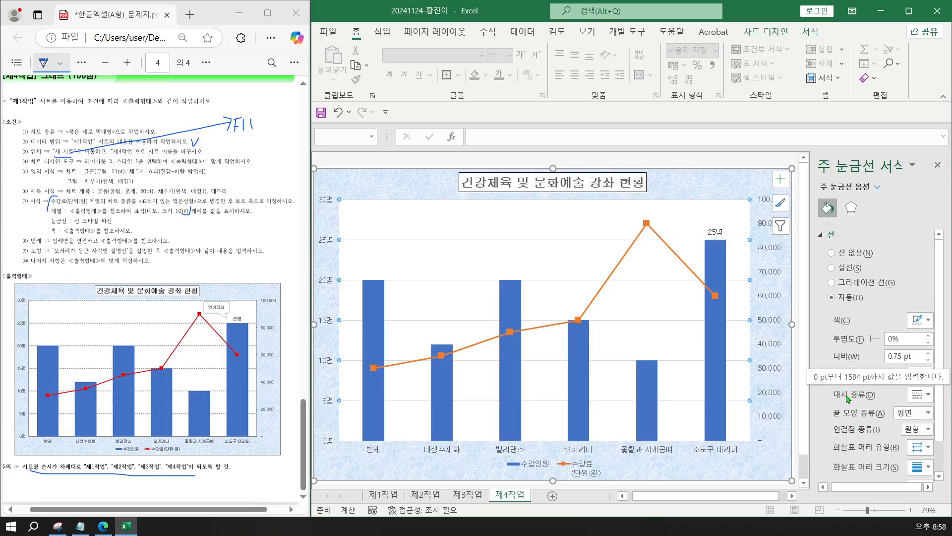
pyautogui.click(917, 400)
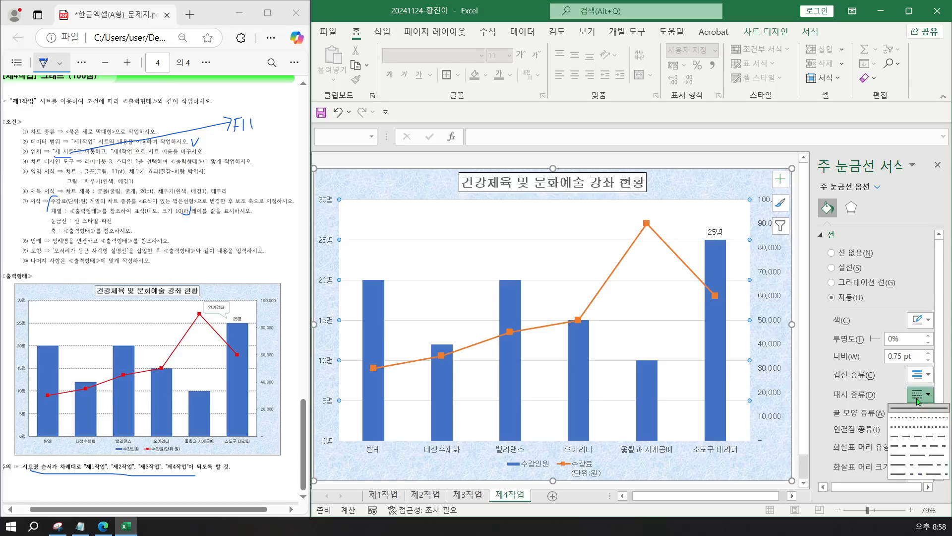
pyautogui.click(903, 441)
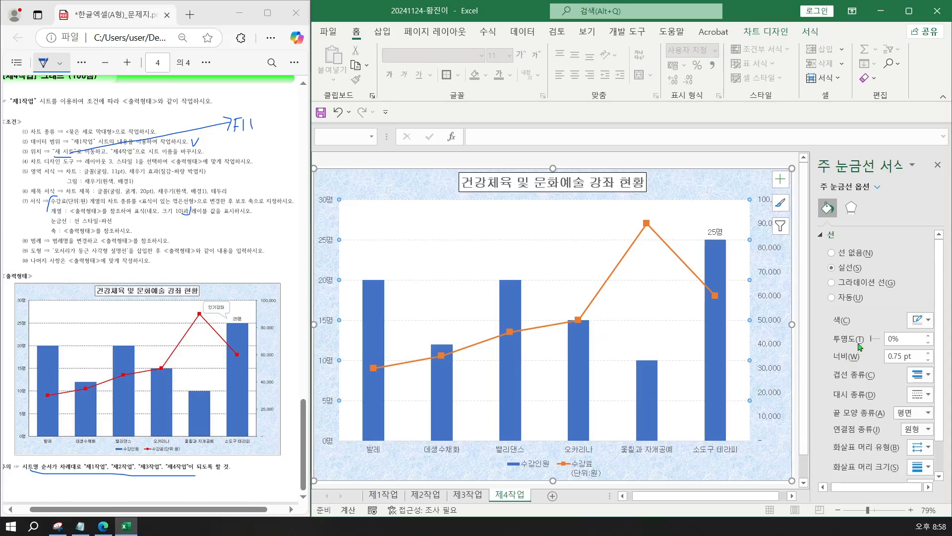
pyautogui.click(920, 320)
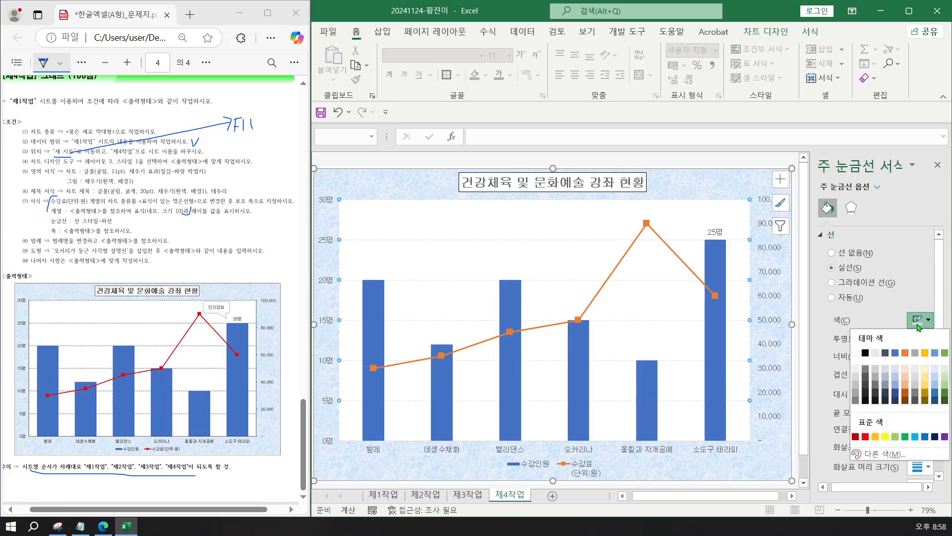
pyautogui.click(866, 353)
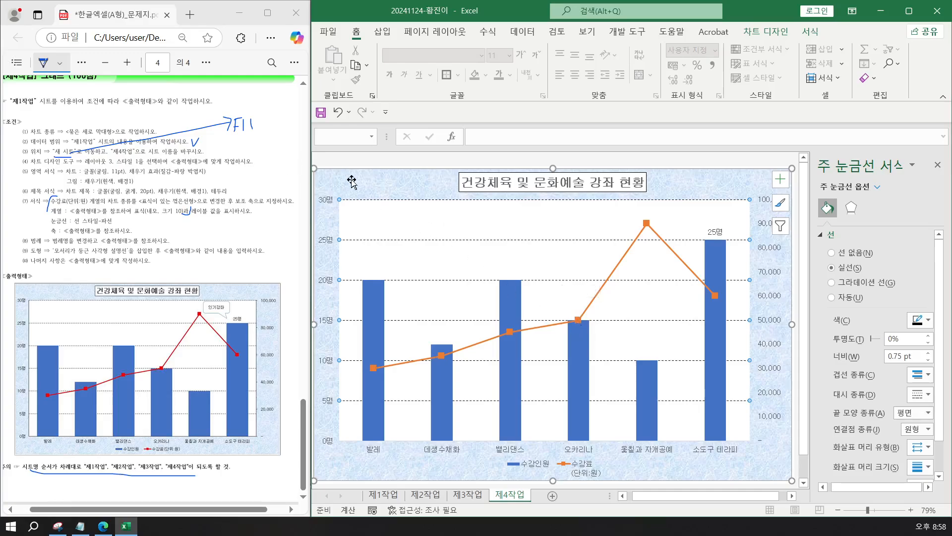
pyautogui.click(386, 185)
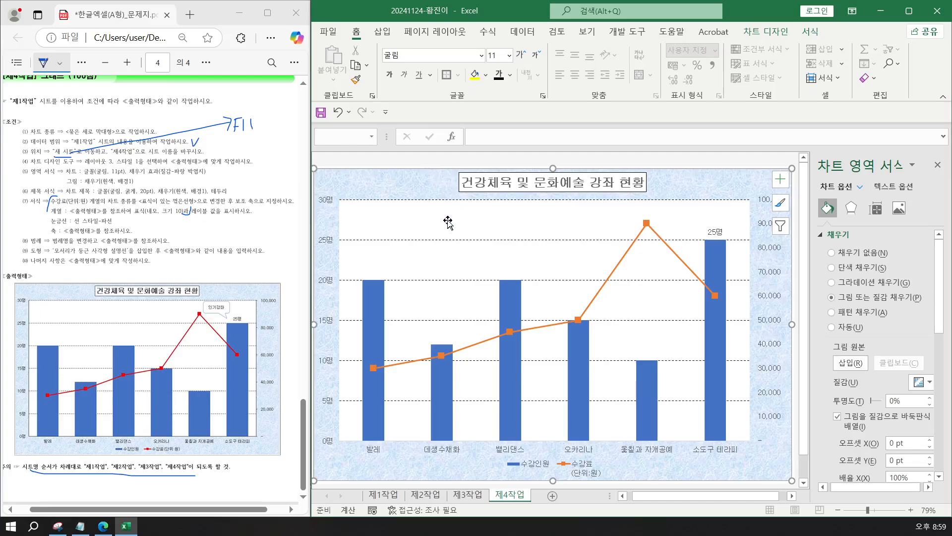
# Give the primary vertical, horizontal category and secondary vertical axes a solid (실선) line.
pyautogui.click(324, 244)
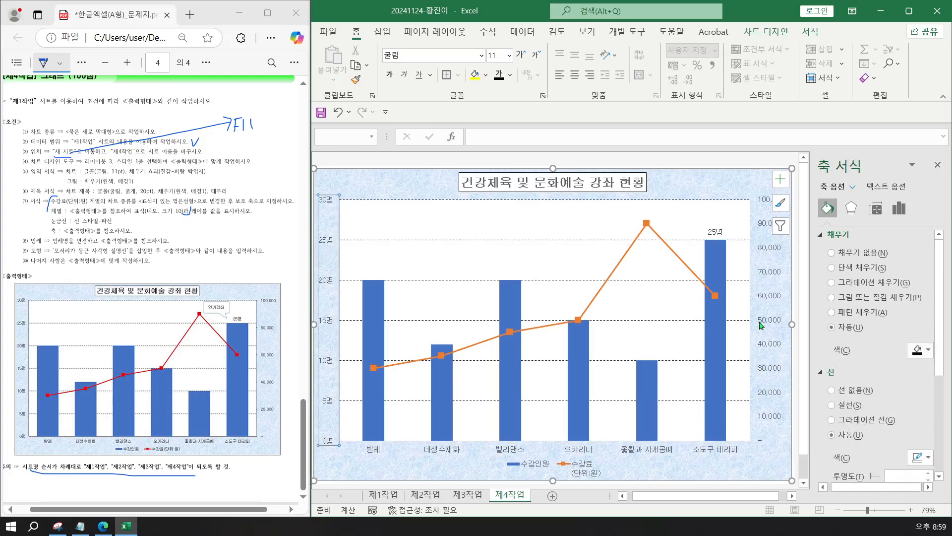
pyautogui.scroll(-1, 821, 360)
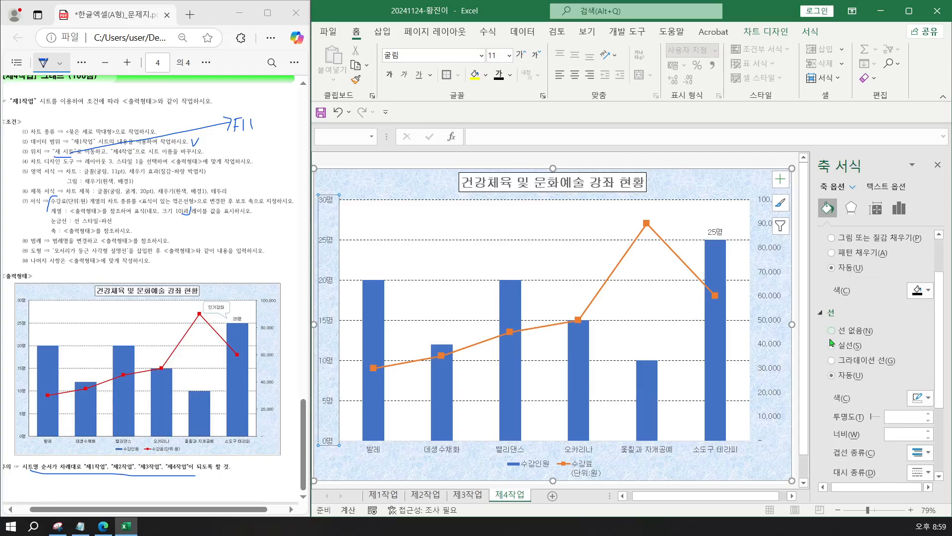
pyautogui.click(841, 347)
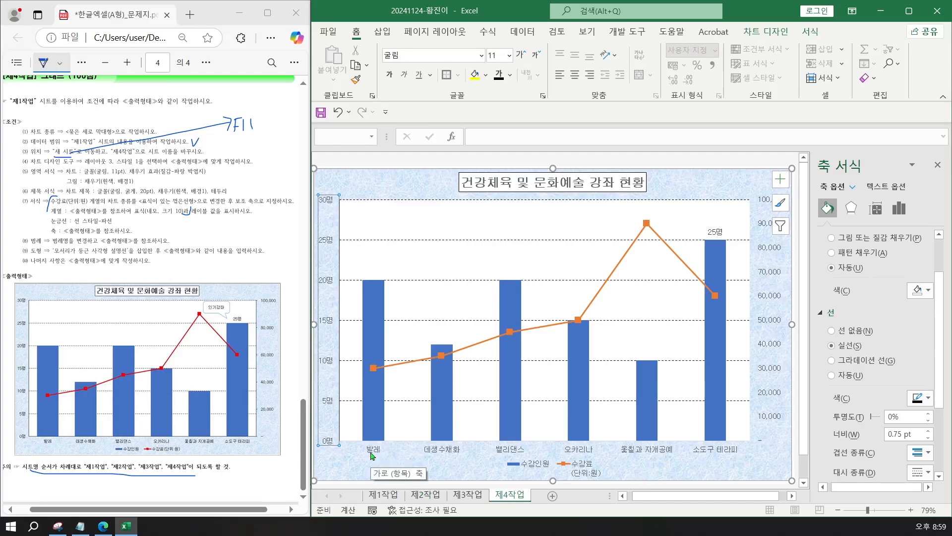
pyautogui.click(503, 453)
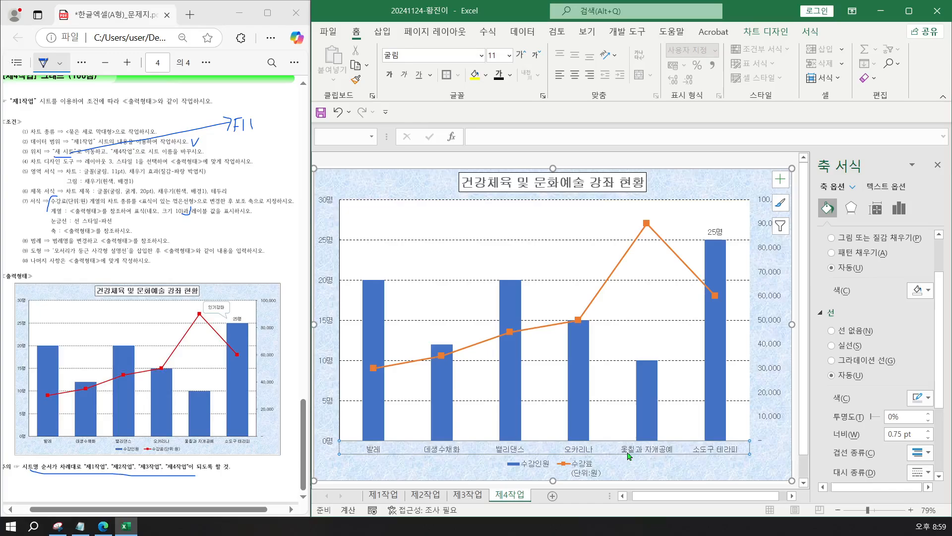
pyautogui.click(847, 347)
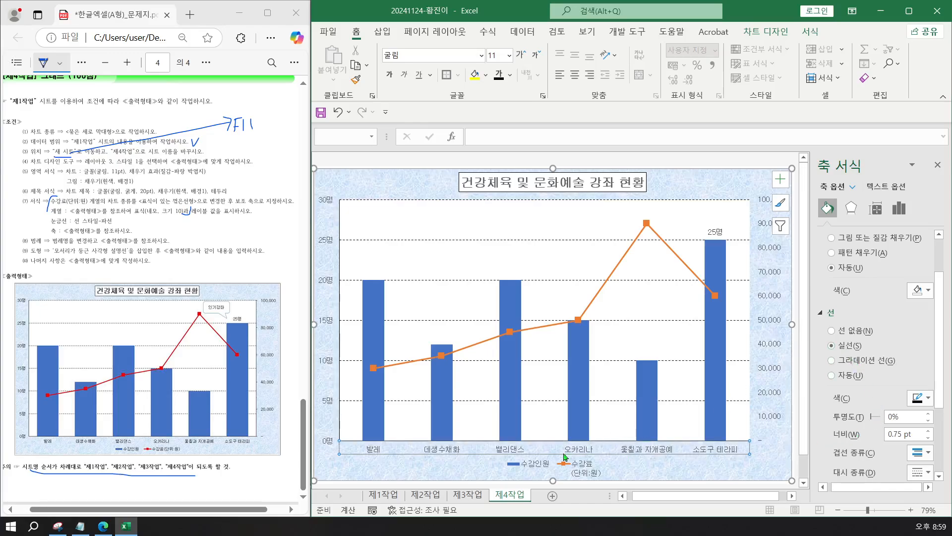
pyautogui.click(770, 276)
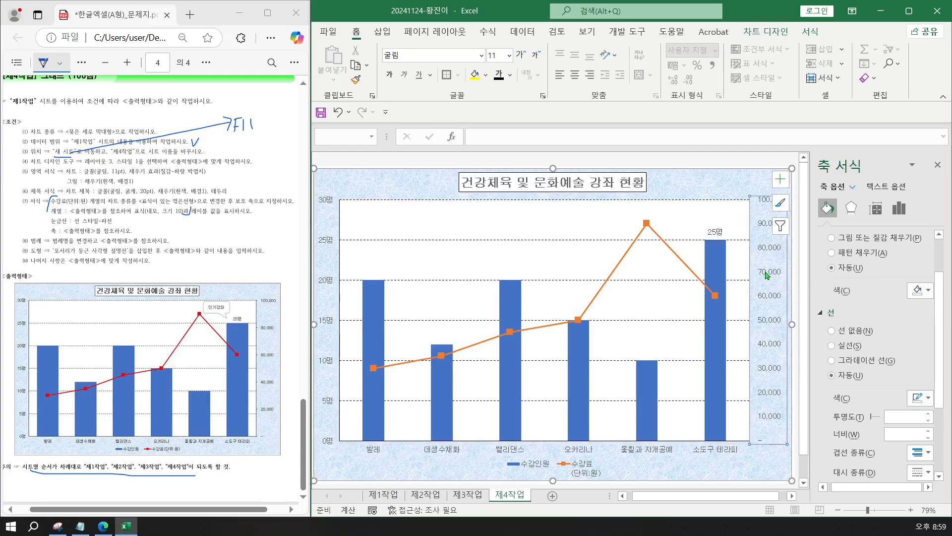
pyautogui.click(844, 350)
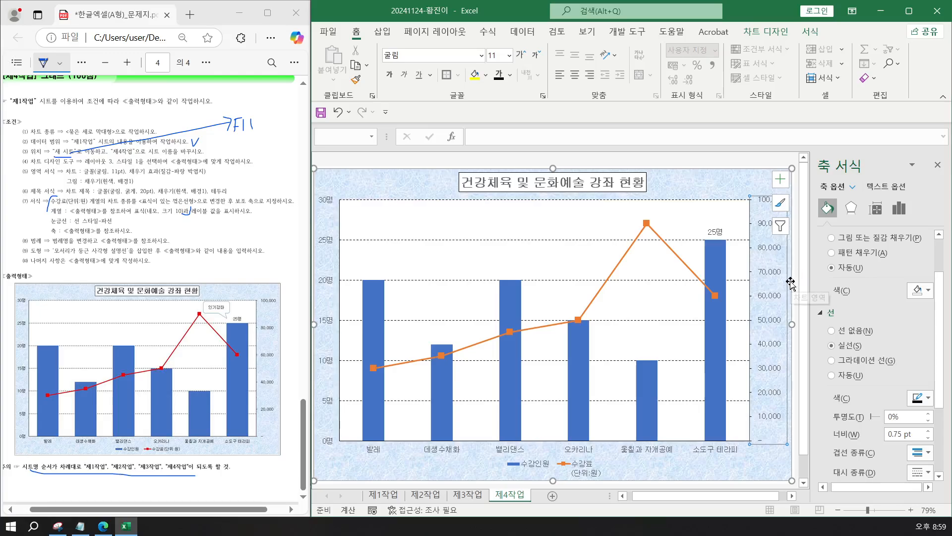
# Set the secondary vertical axis's major unit (기본) to 20000 and save the workbook.
pyautogui.click(900, 210)
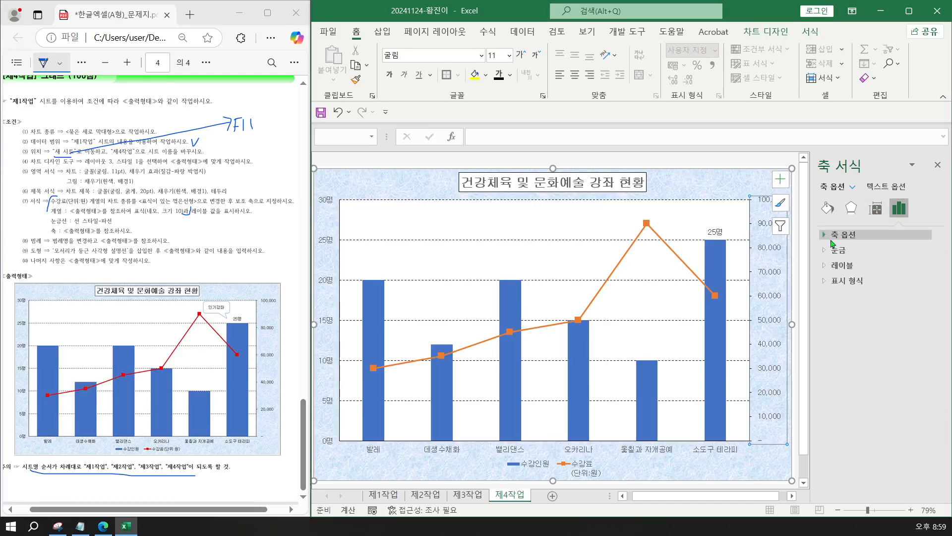
pyautogui.click(832, 240)
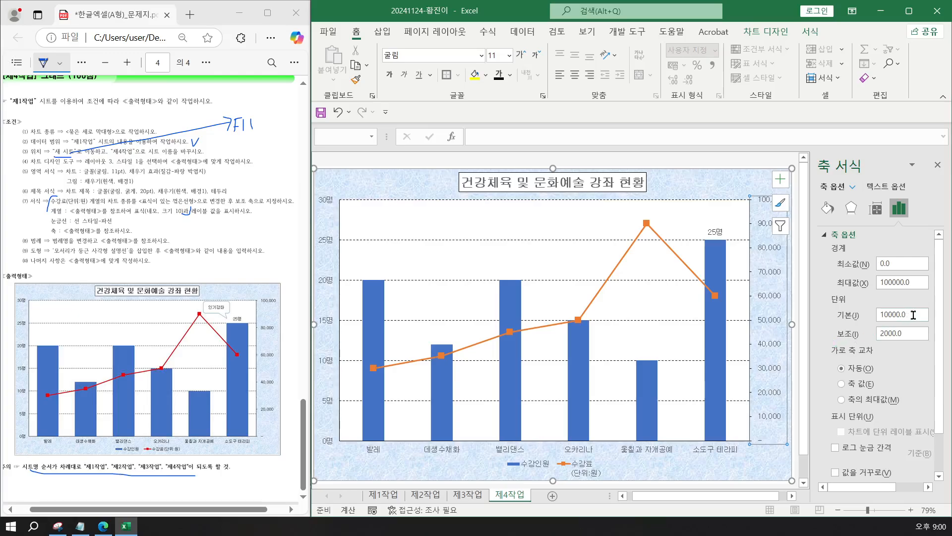
pyautogui.moveTo(913, 315); pyautogui.dragTo(834, 318)
pyautogui.write('20000')
pyautogui.press('Return')
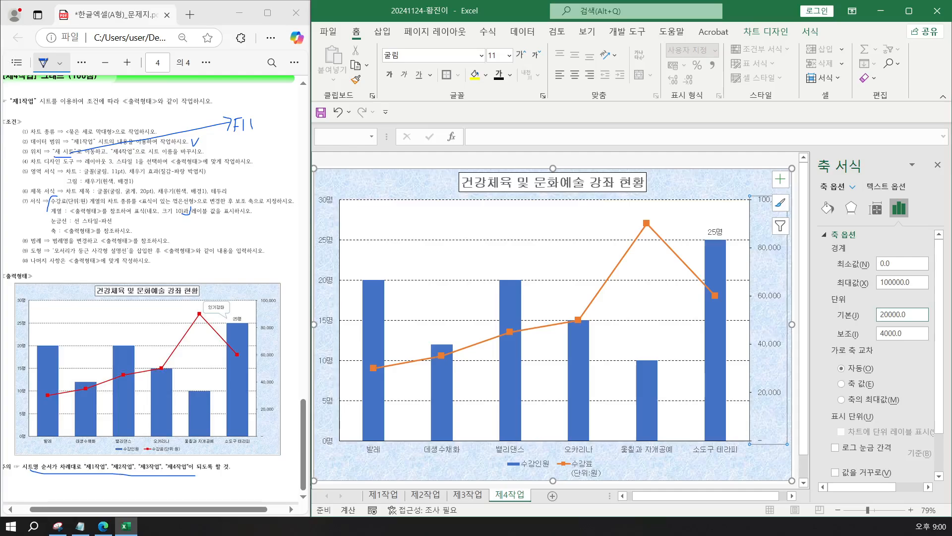
pyautogui.click(321, 113)
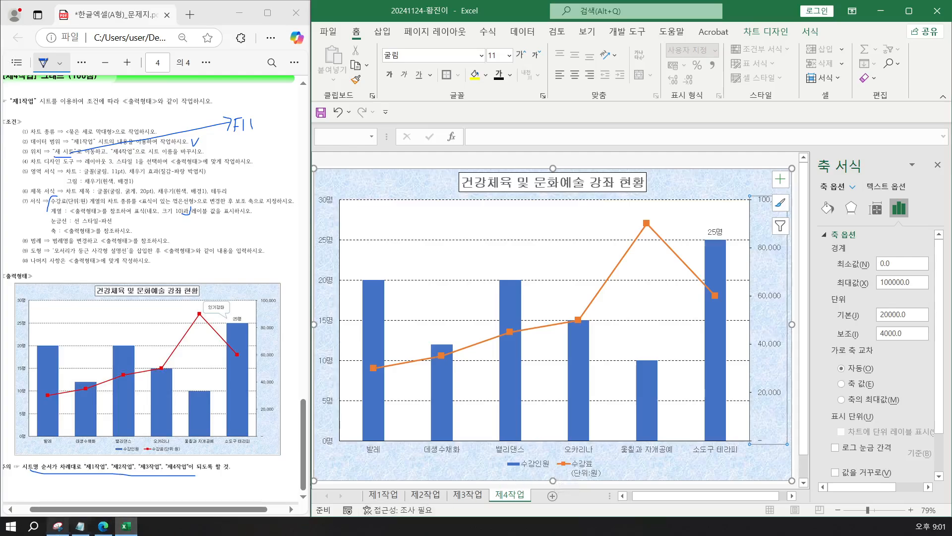
# In Notepad, add the note "범례명 변경은 데이터 선택에서" below the existing text, separated by blank lines, and minimize the window.
pyautogui.click(83, 524)
pyautogui.press('Return')
pyautogui.press('Return')
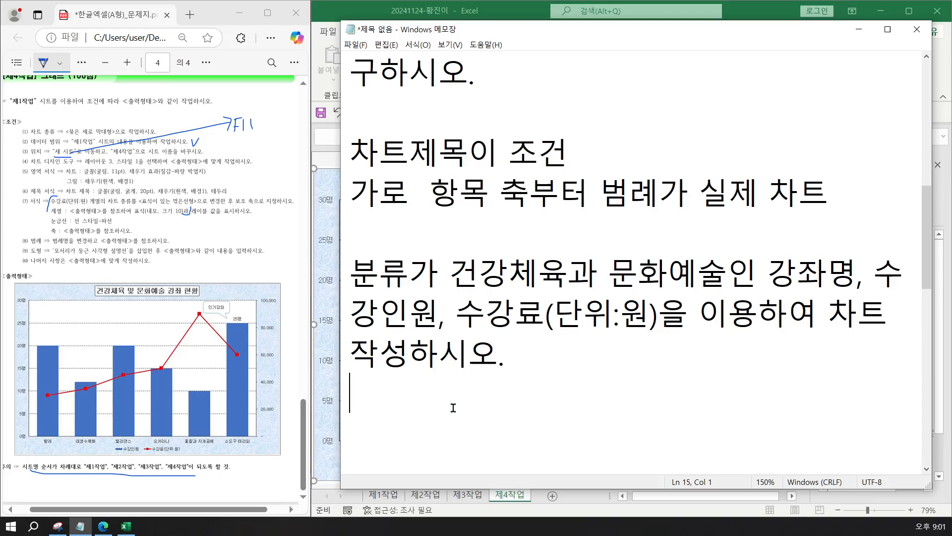
pyautogui.press('Return')
pyautogui.press('Return')
pyautogui.press('Return')
pyautogui.press('Return')
pyautogui.press('Return')
pyautogui.press('Return')
pyautogui.press('Return')
pyautogui.press('Return')
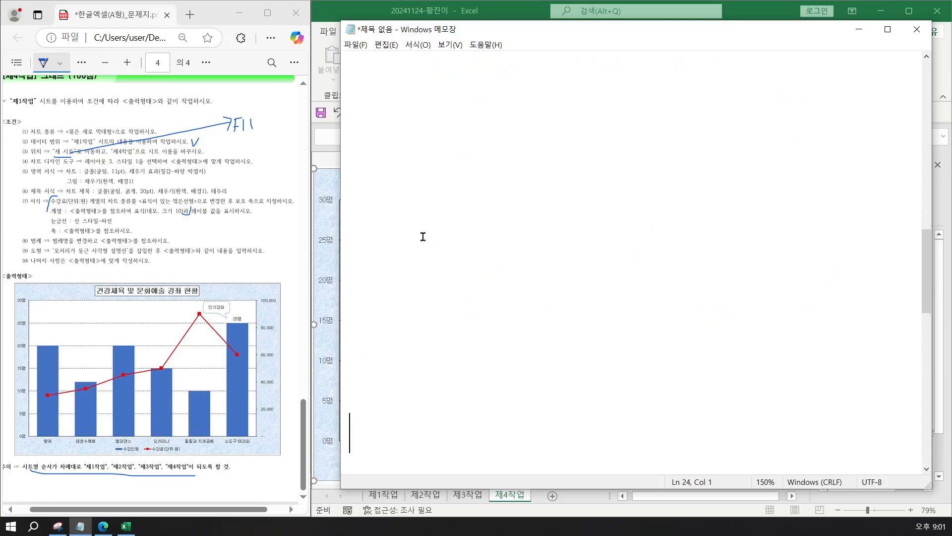
pyautogui.click(368, 93)
pyautogui.write('범ㄹ')
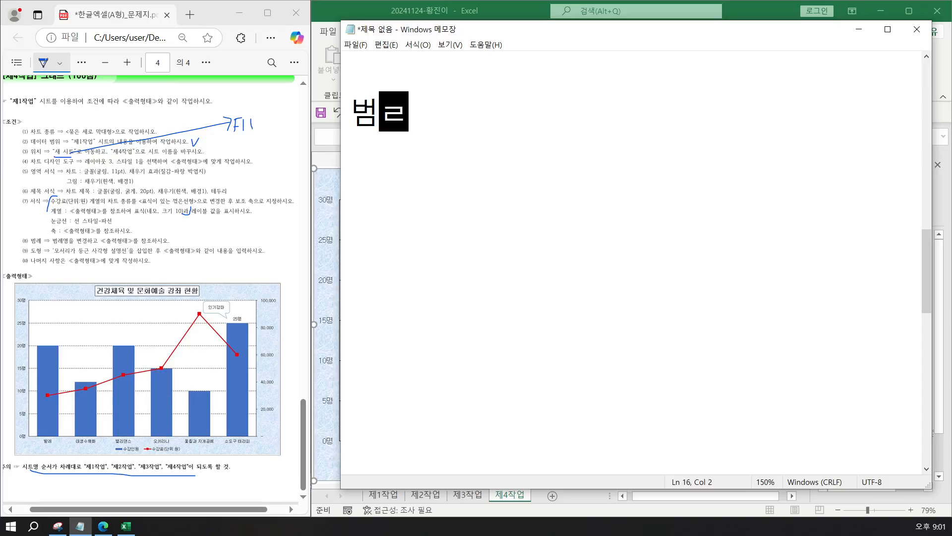
pyautogui.write('ㅔ명 ㅂ')
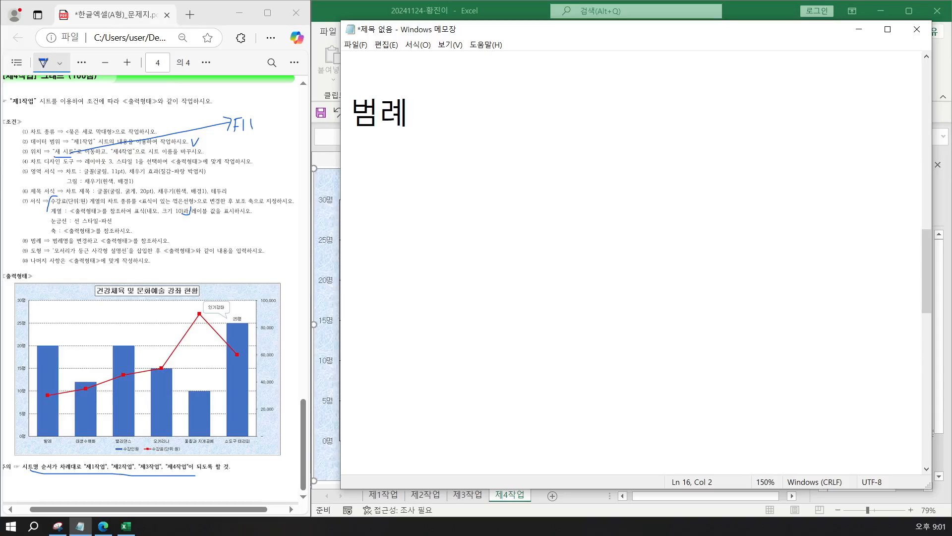
pyautogui.write('ㅕㄴㄱㅕㅇㅇ')
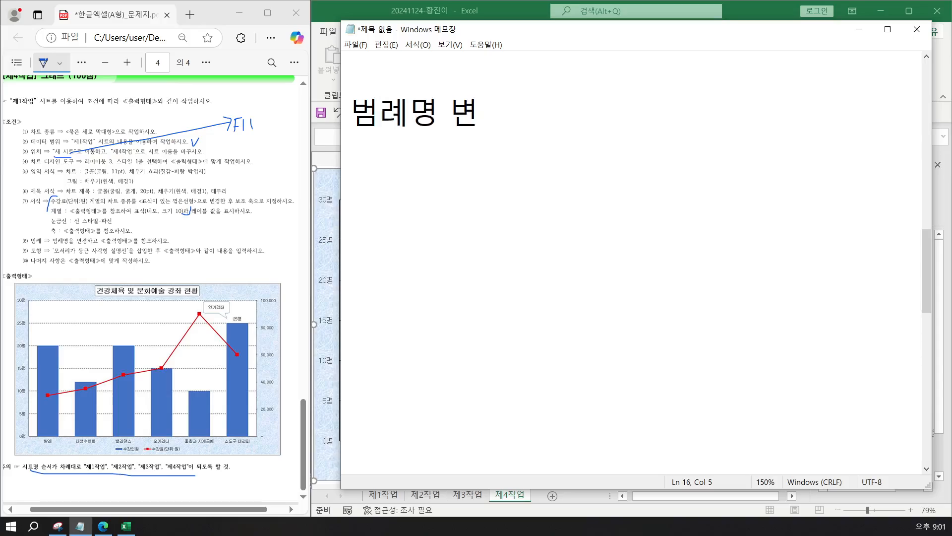
pyautogui.write('ㅡㄴ ㄷㅔㅇㅣㅌㅓ ㅅㅓ')
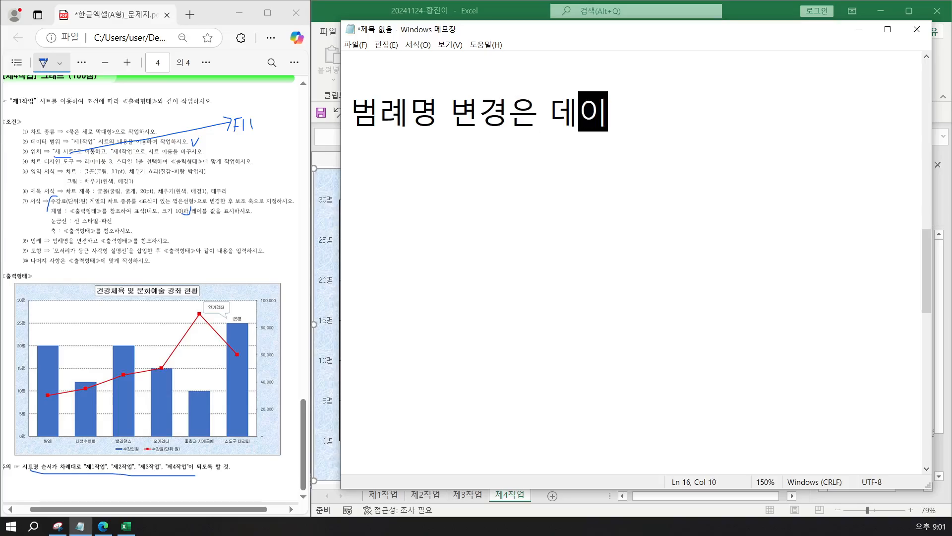
pyautogui.write('ㄴㅌㅐㄱㅇㅔㅅㅓ')
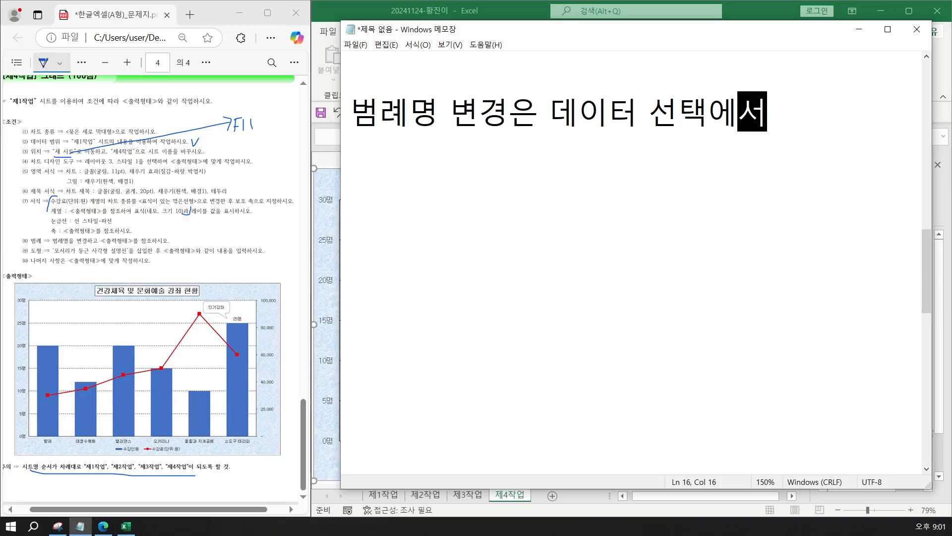
pyautogui.click(863, 35)
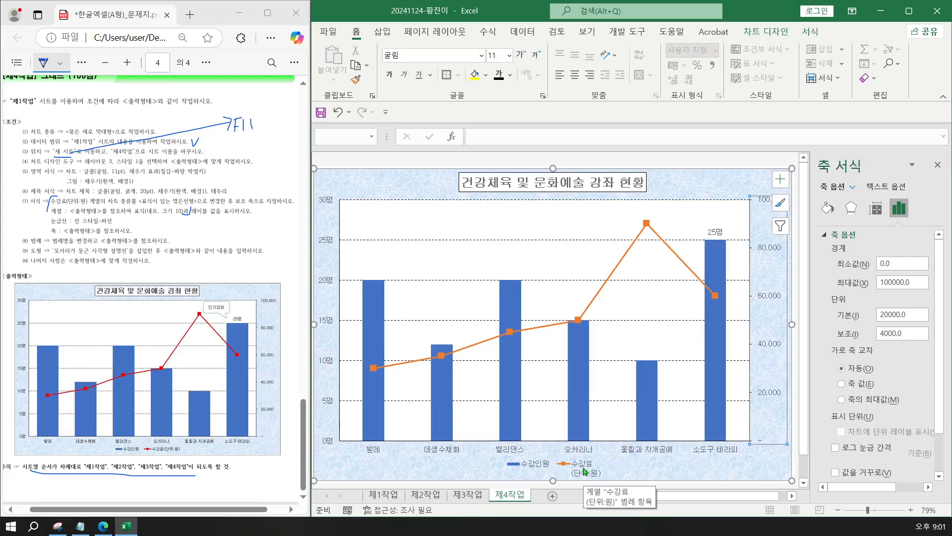
# In the Excel chart's source data, rename the 수강료 series to "수강료(단위:원)" on a single line for the legend.
pyautogui.rightClick(584, 469)
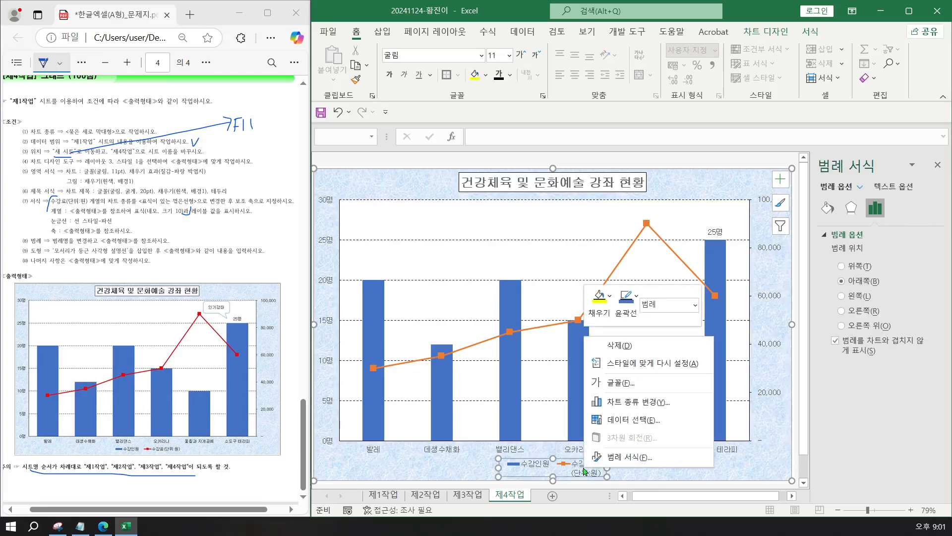
pyautogui.click(616, 420)
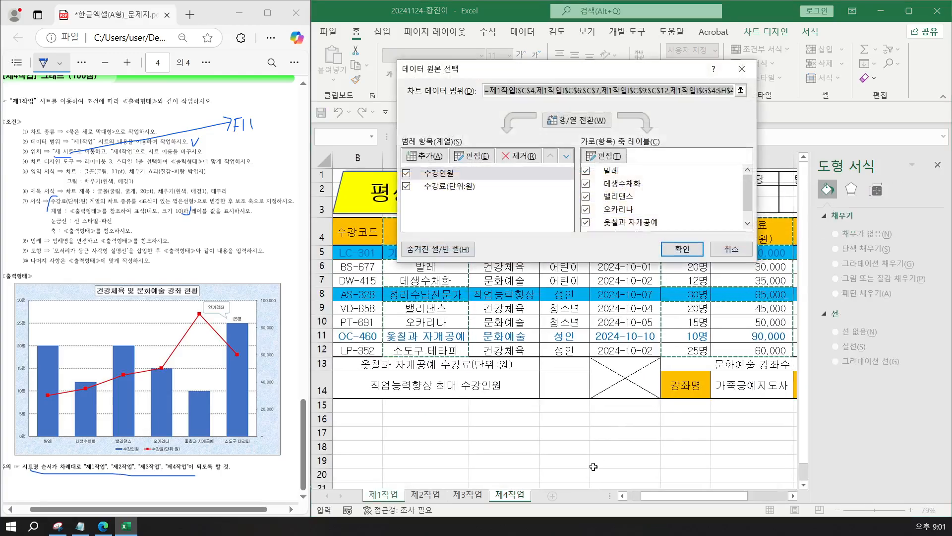
pyautogui.click(455, 191)
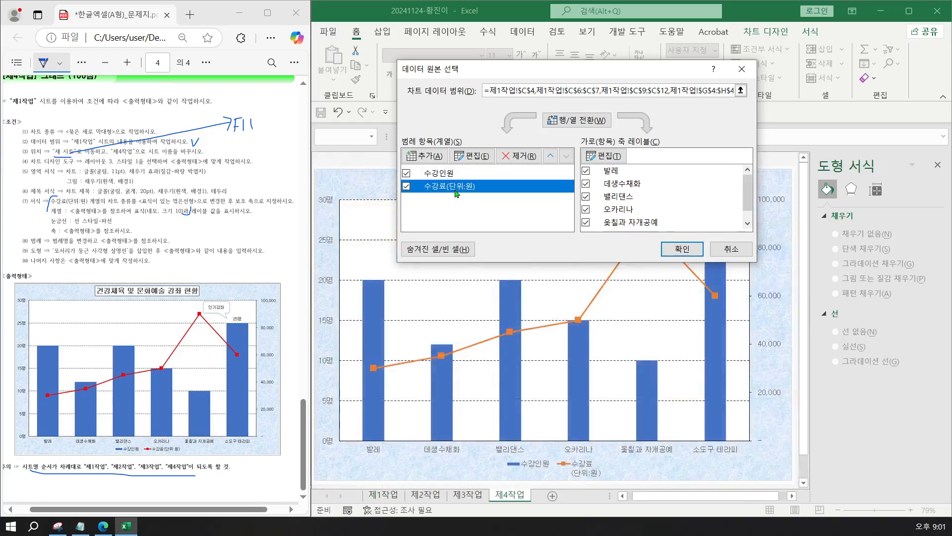
pyautogui.click(466, 157)
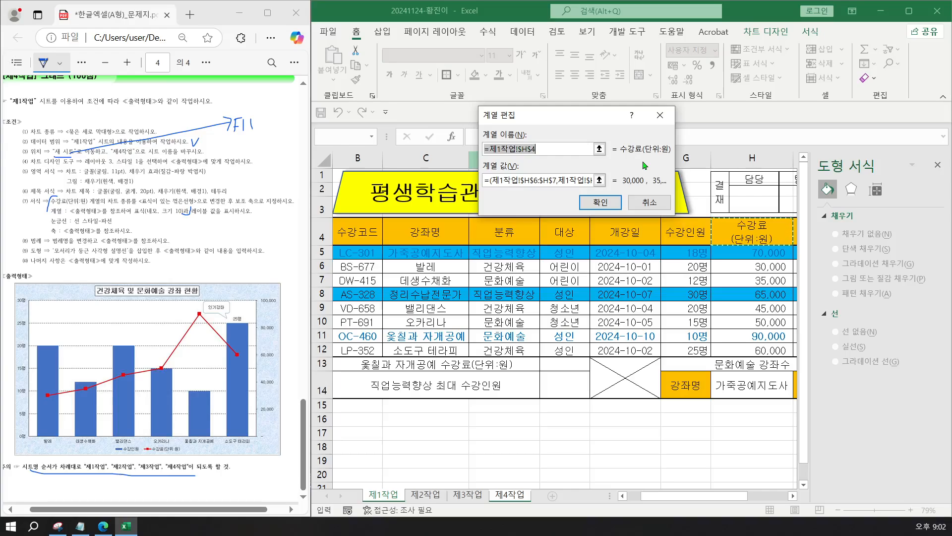
pyautogui.write('수강')
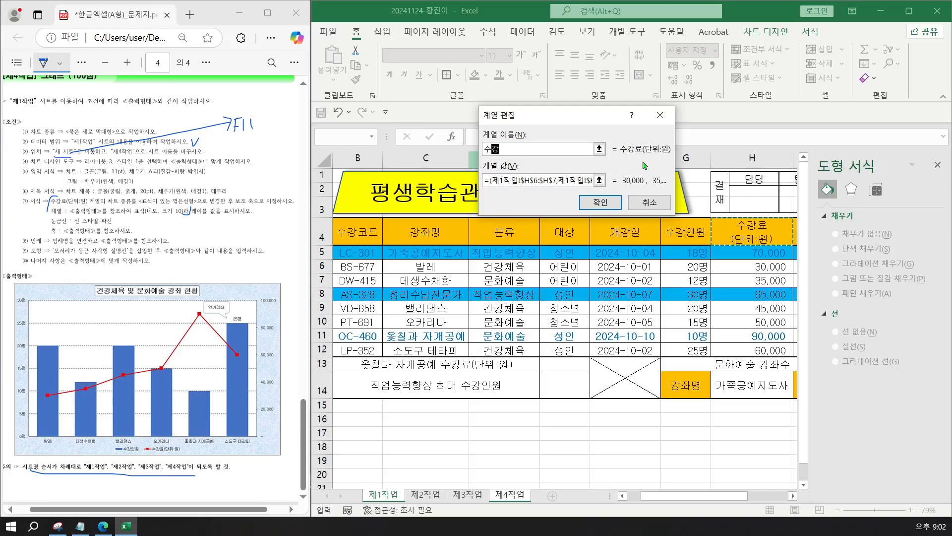
pyautogui.write('료(단위')
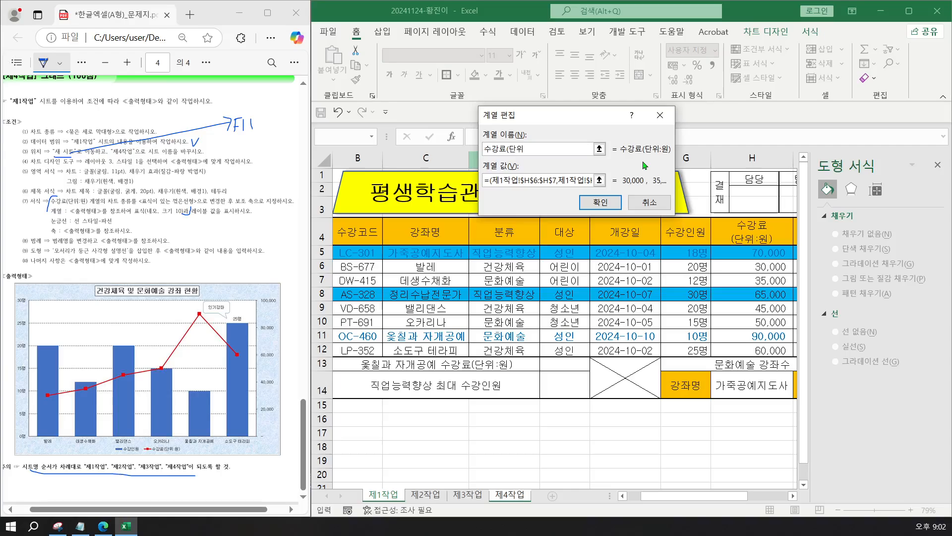
pyautogui.write(':원)')
pyautogui.click(587, 206)
pyautogui.click(681, 249)
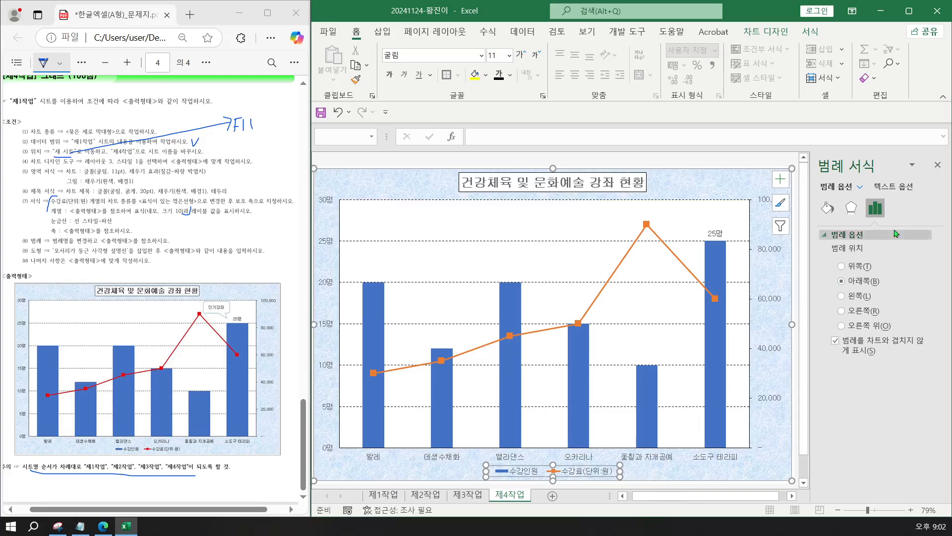
# Insert a rounded rectangular callout about 1.36 cm high and 2.47 cm wide on the chart, above the gap between the last two columns.
pyautogui.click(938, 166)
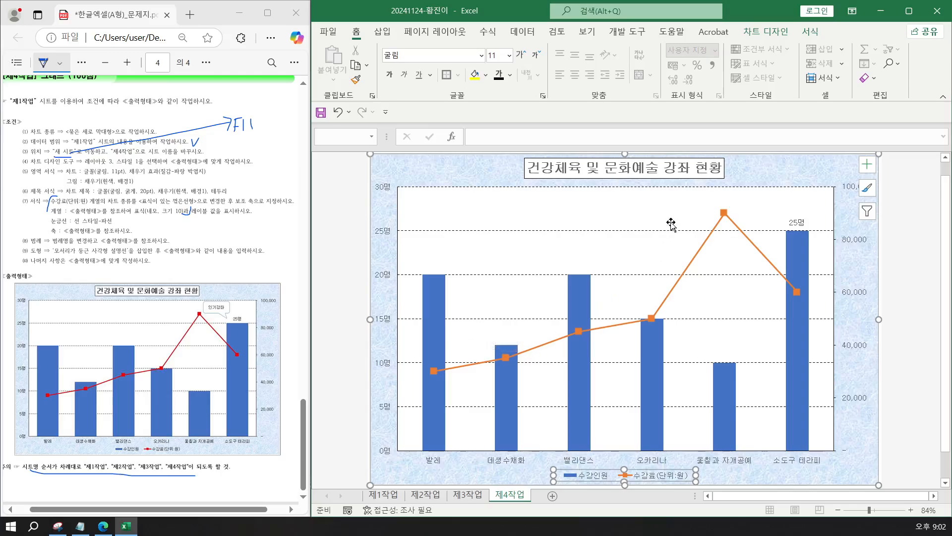
pyautogui.click(382, 31)
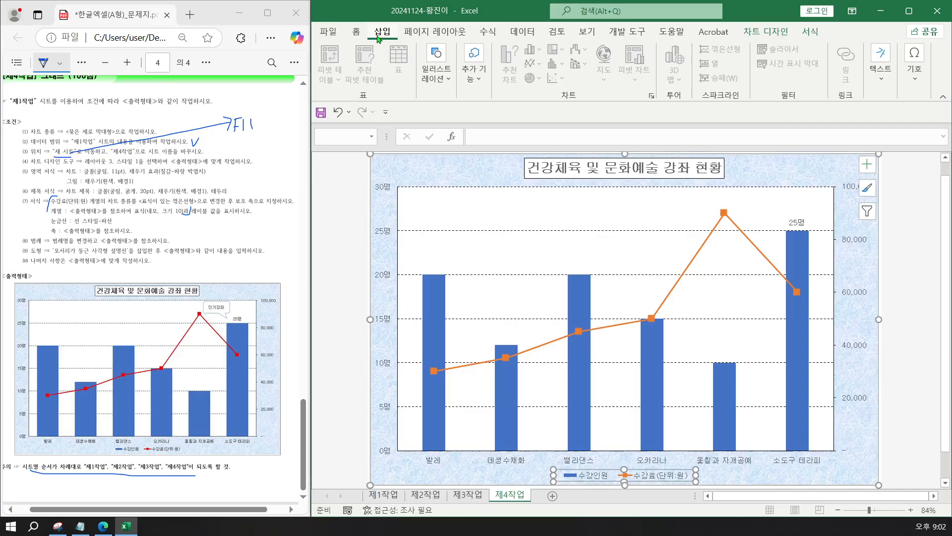
pyautogui.click(433, 73)
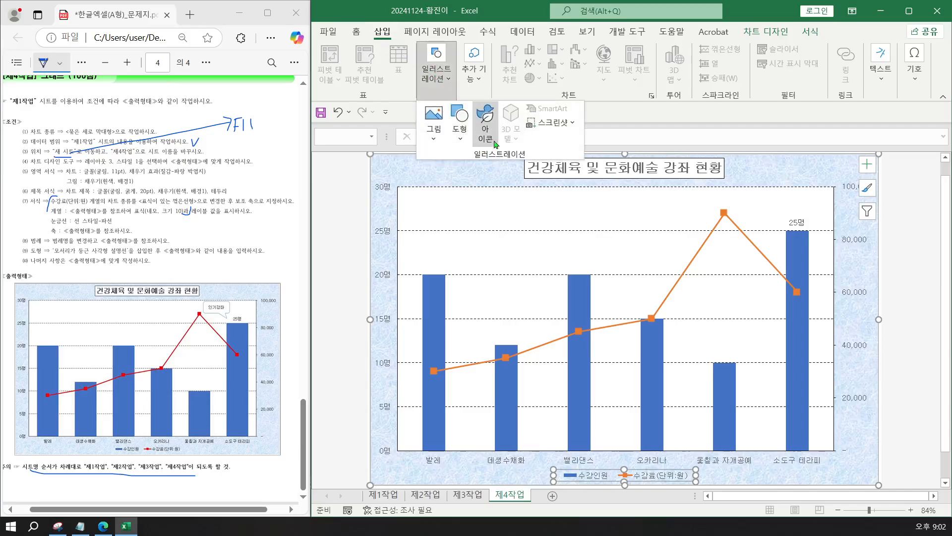
pyautogui.click(462, 131)
pyautogui.scroll(-3, 512, 470)
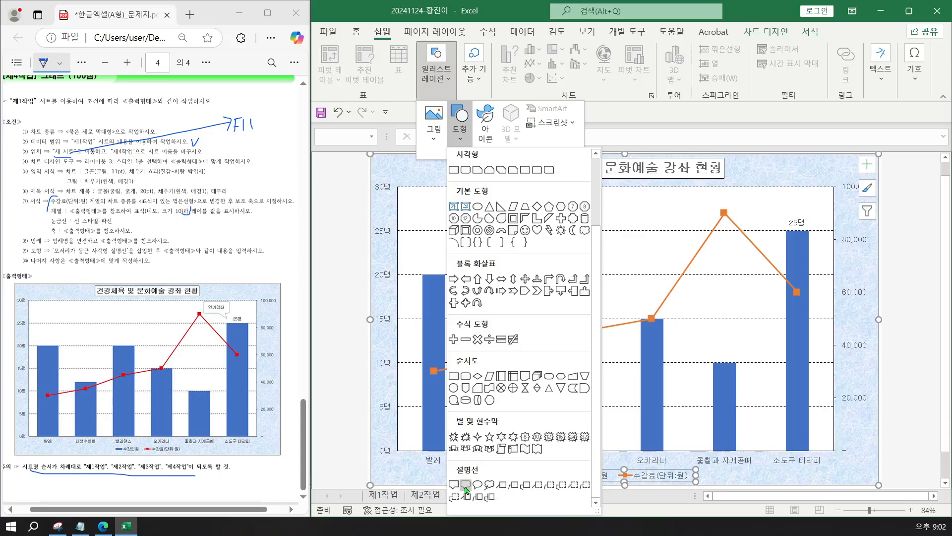
pyautogui.click(466, 486)
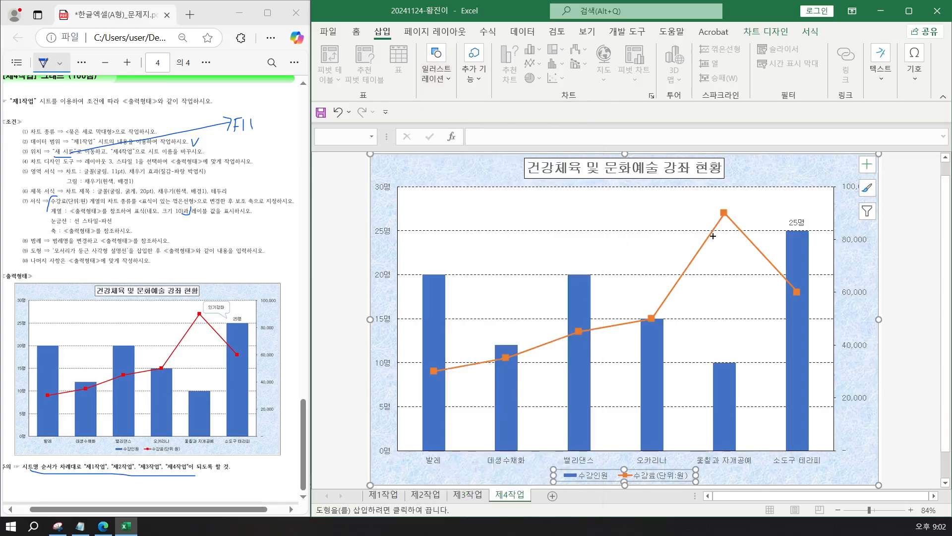
pyautogui.moveTo(731, 189)
pyautogui.mouseDown()
pyautogui.moveTo(747, 213)
pyautogui.moveTo(779, 216)
pyautogui.mouseUp()
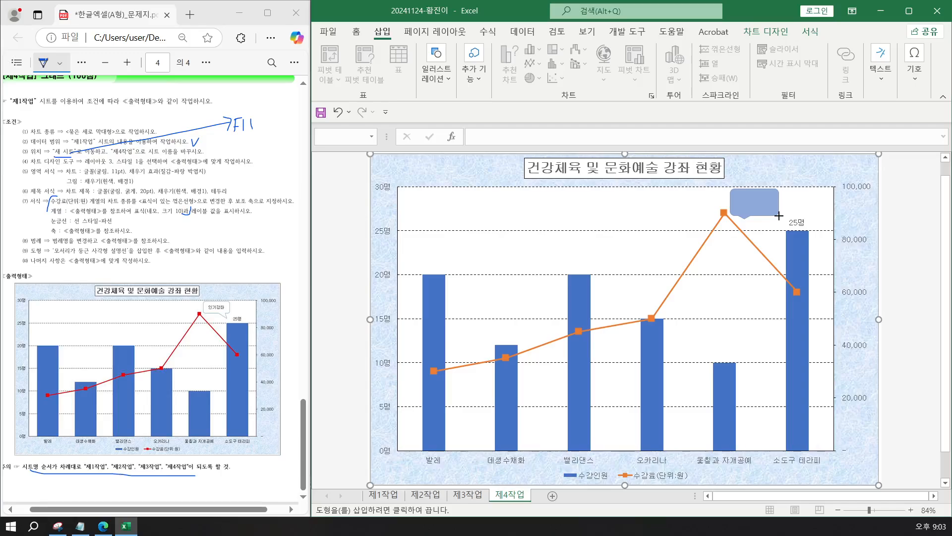
pyautogui.moveTo(779, 216); pyautogui.dragTo(779, 215)
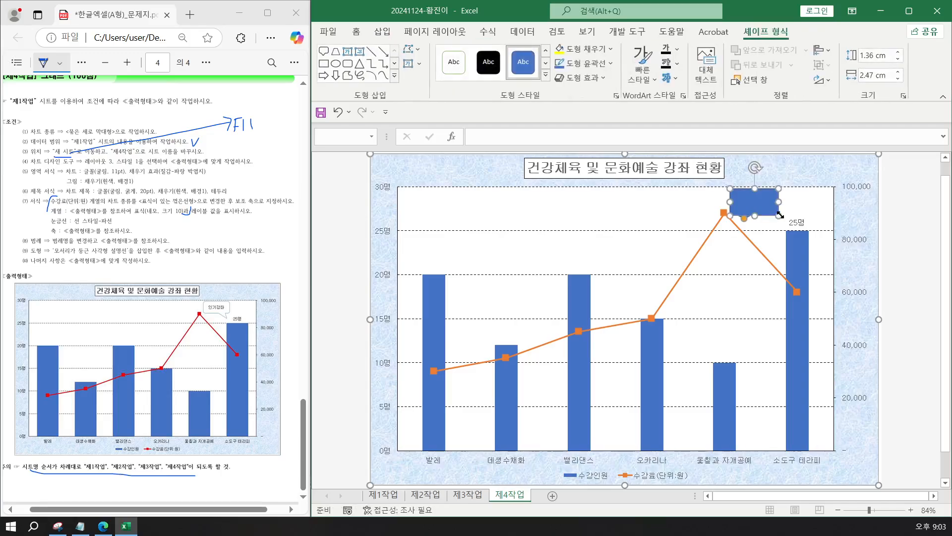
# Enter "인기강좌" in the callout and aim its tail at the 25명 data label.
pyautogui.write('이ㄴ기강좌')
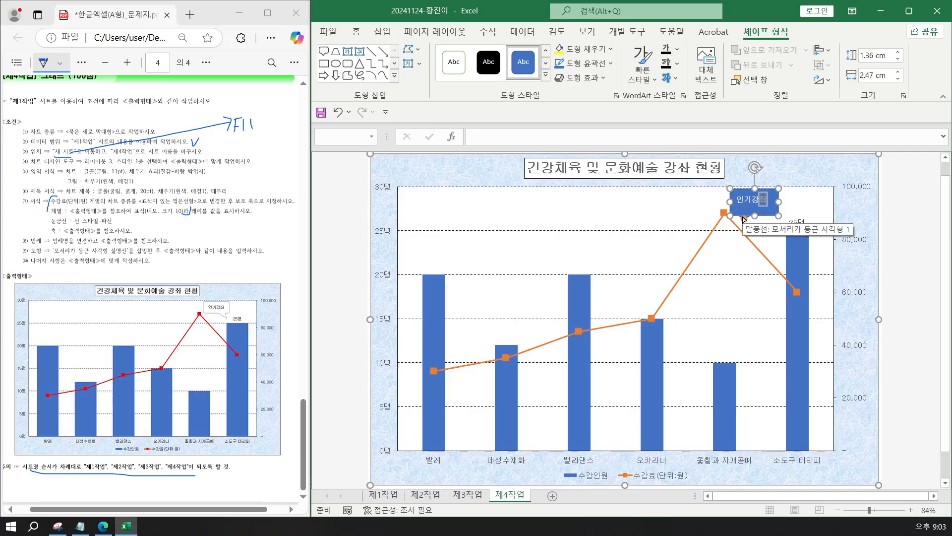
pyautogui.moveTo(744, 217); pyautogui.dragTo(776, 219)
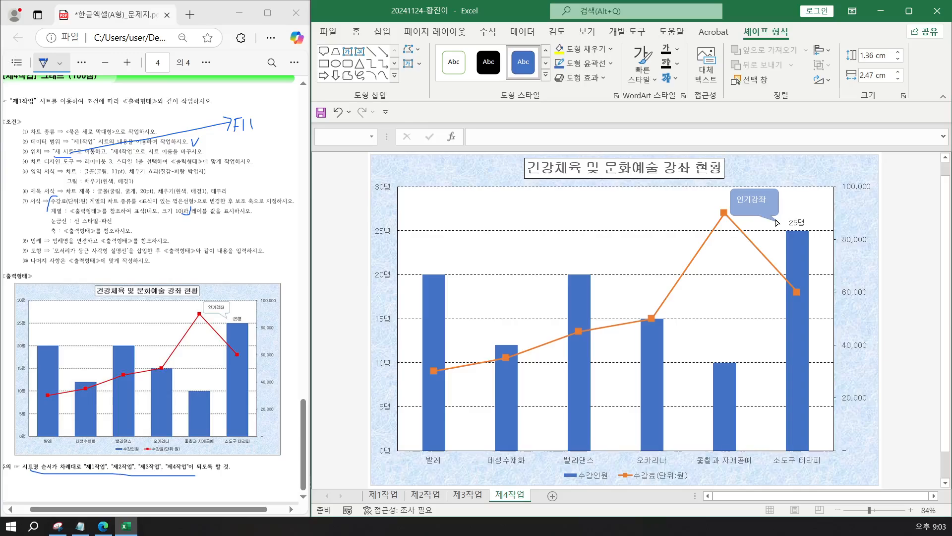
pyautogui.moveTo(776, 219); pyautogui.dragTo(781, 222)
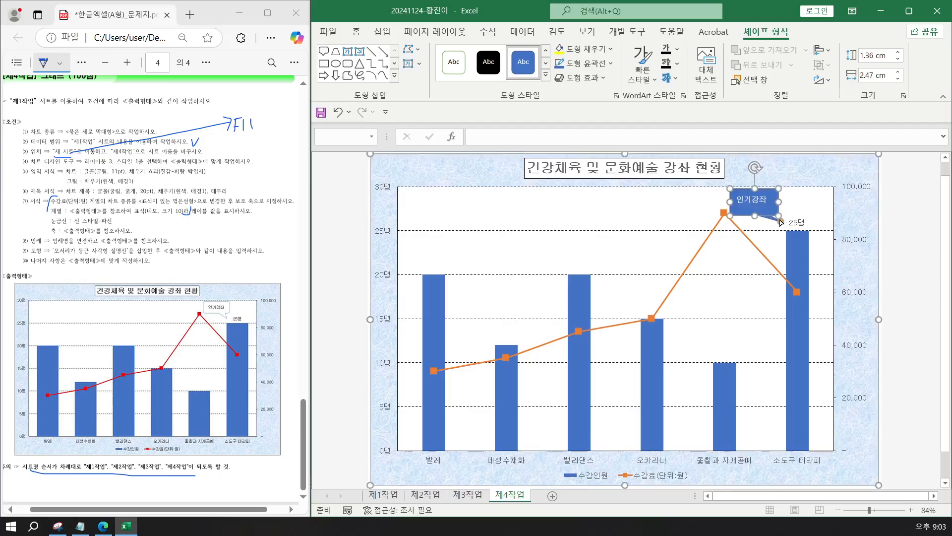
# Set the callout's text colour to black and its fill to white.
pyautogui.click(362, 36)
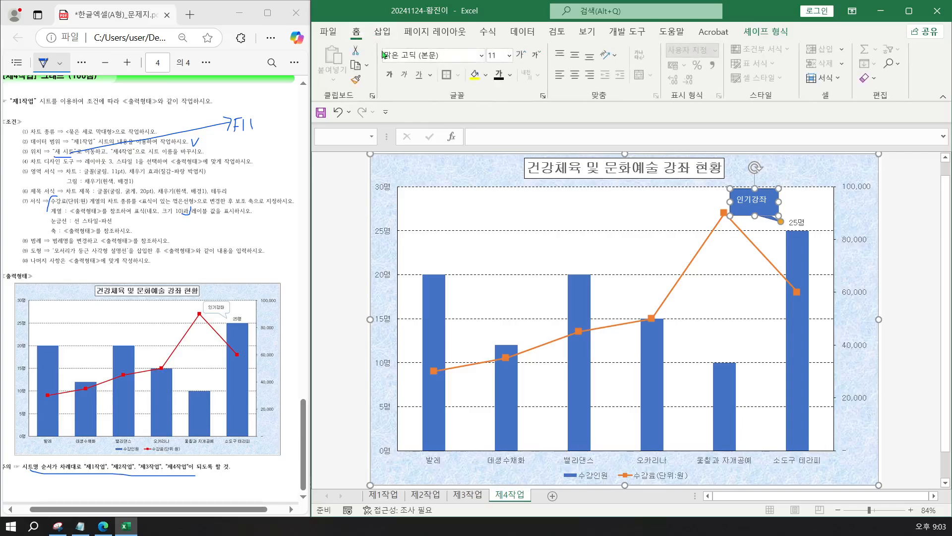
pyautogui.click(501, 80)
pyautogui.click(486, 75)
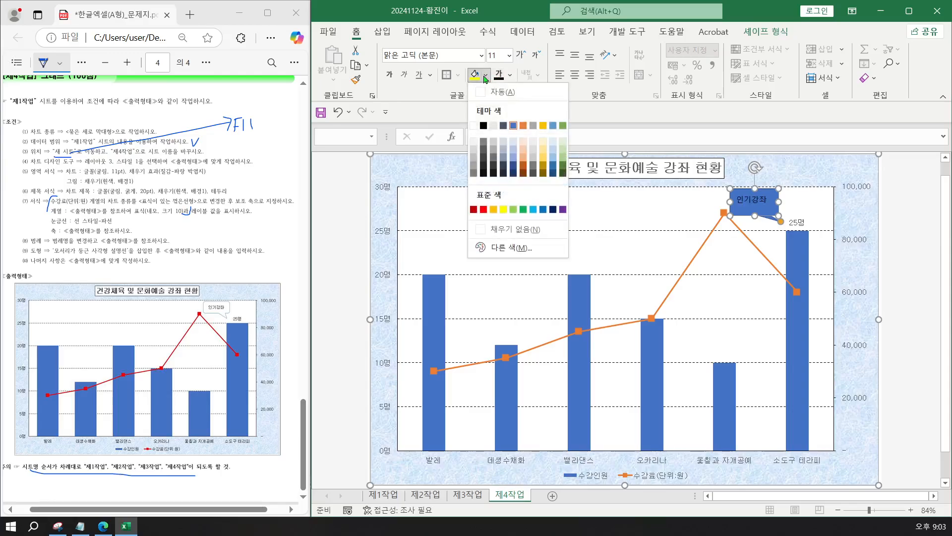
pyautogui.click(472, 126)
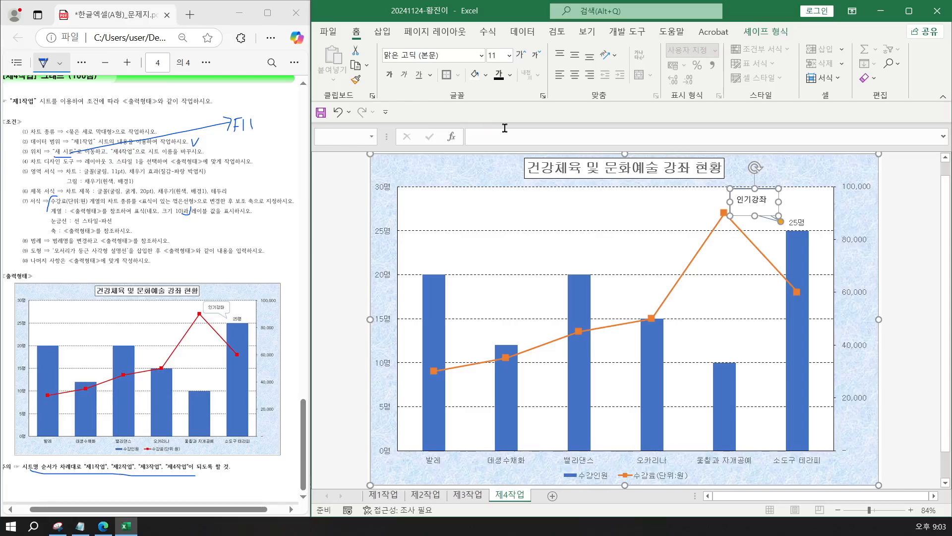
# Centre the callout's text horizontally and vertically, deselect the chart and save the workbook.
pyautogui.click(575, 76)
pyautogui.click(576, 60)
pyautogui.click(365, 232)
pyautogui.click(320, 113)
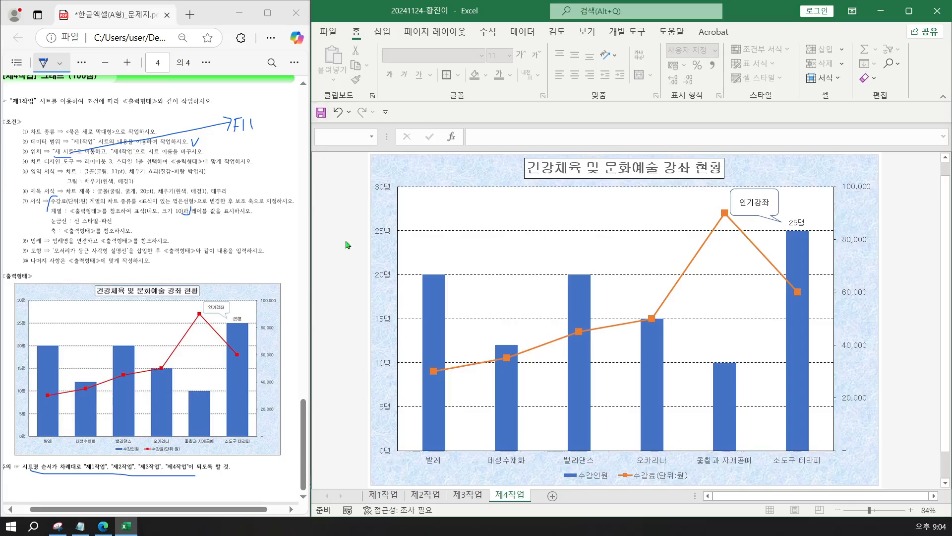
# Bring up the 제1작업 function conditions on page 2 of the PDF and open the workbook's 제1작업 sheet.
pyautogui.click(254, 239)
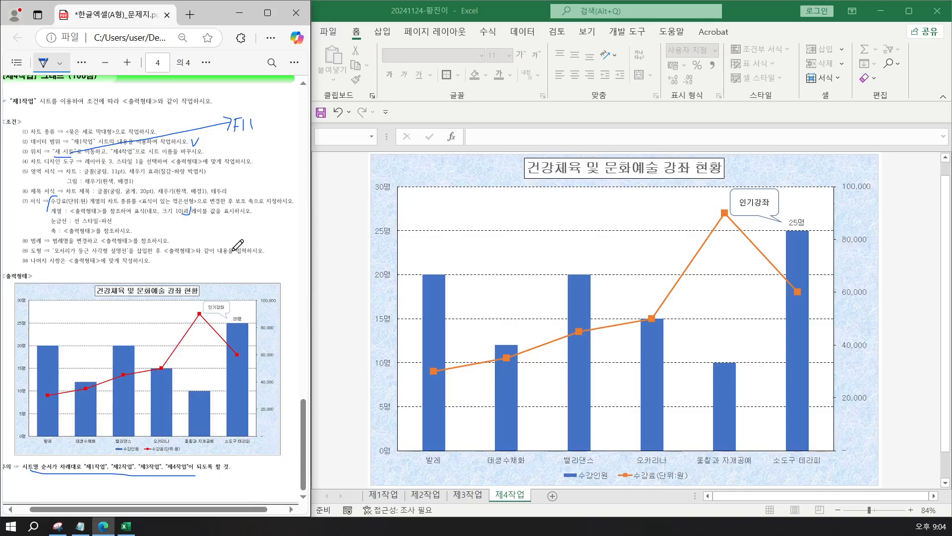
pyautogui.scroll(4, 237, 244)
pyautogui.scroll(15, 237, 244)
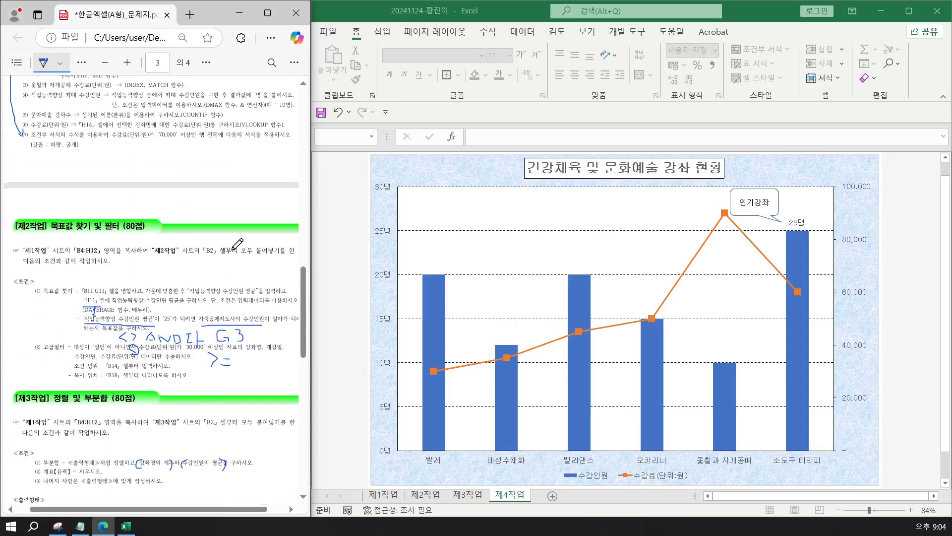
pyautogui.scroll(2, 237, 244)
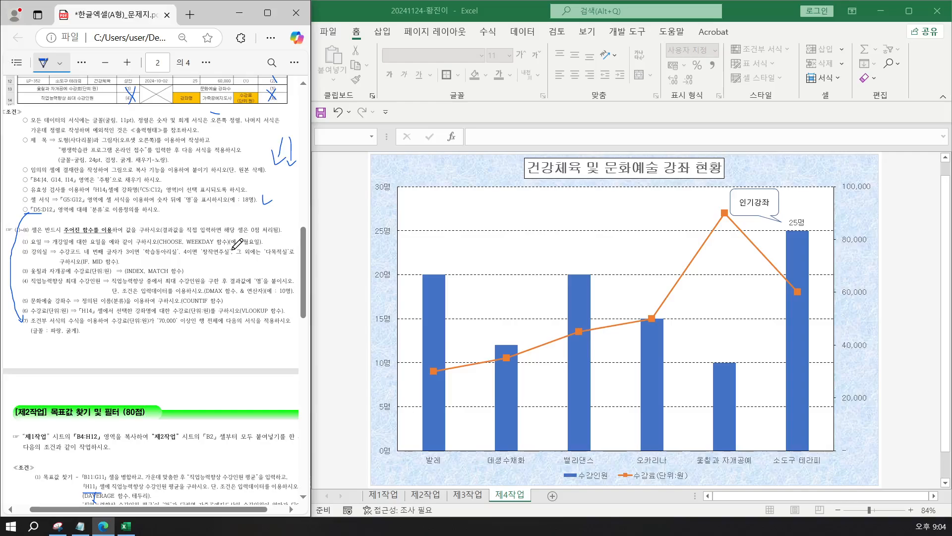
pyautogui.click(376, 496)
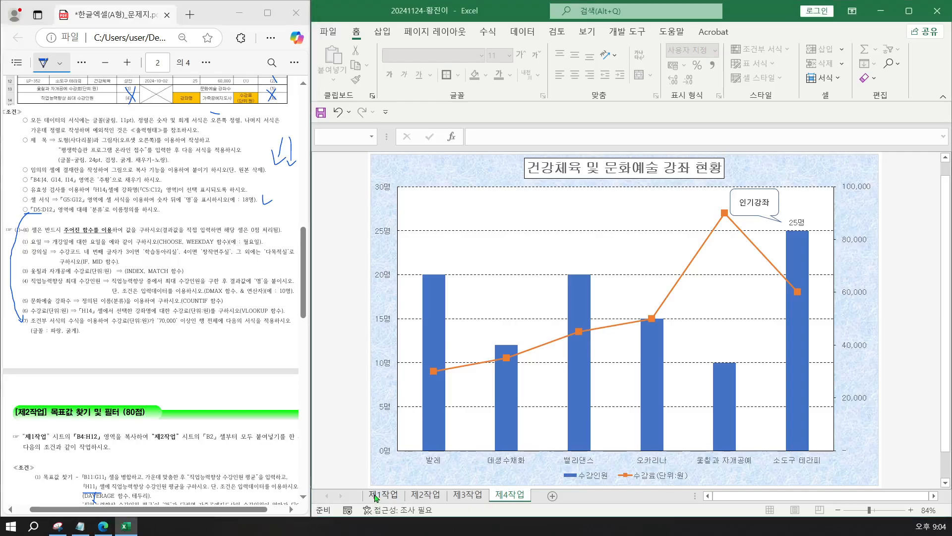
pyautogui.click(375, 497)
pyautogui.click(547, 438)
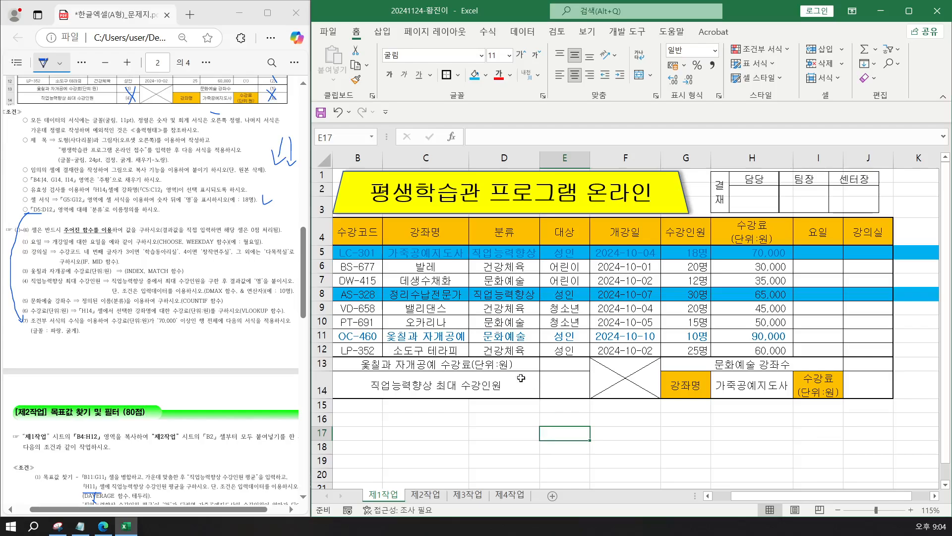
# Remove the fill colour from rows 5 and 8 of the 제1작업 sheet.
pyautogui.click(324, 254)
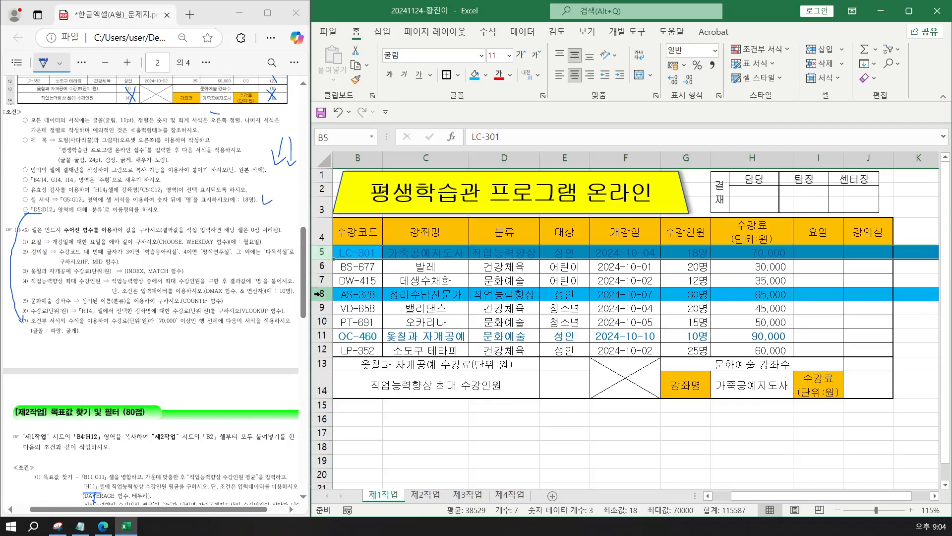
pyautogui.keyDown('ctrl'); pyautogui.click(319, 294); pyautogui.keyUp('ctrl')
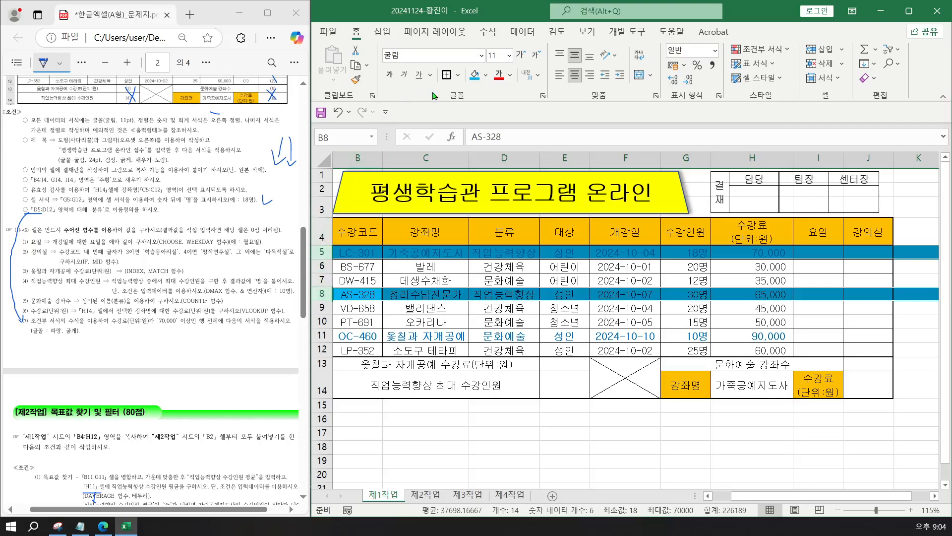
pyautogui.click(486, 79)
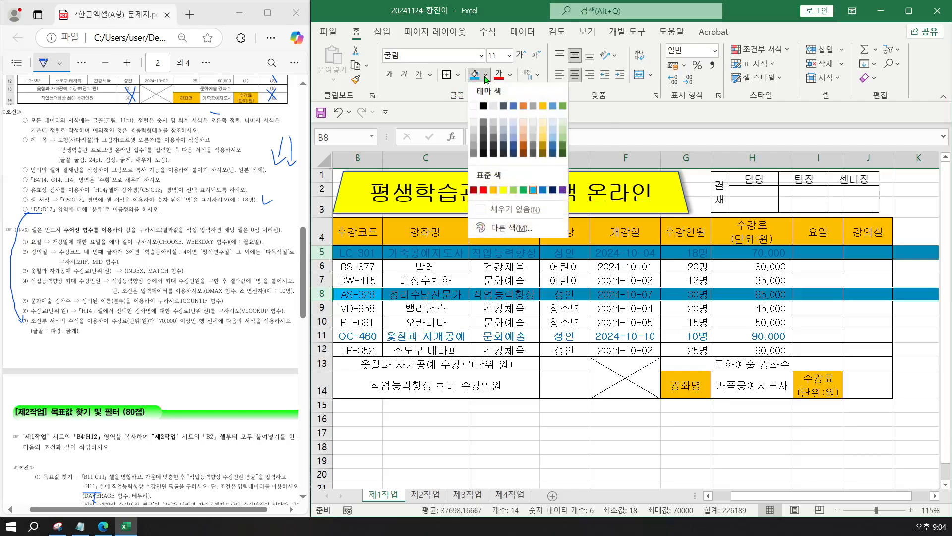
pyautogui.click(488, 214)
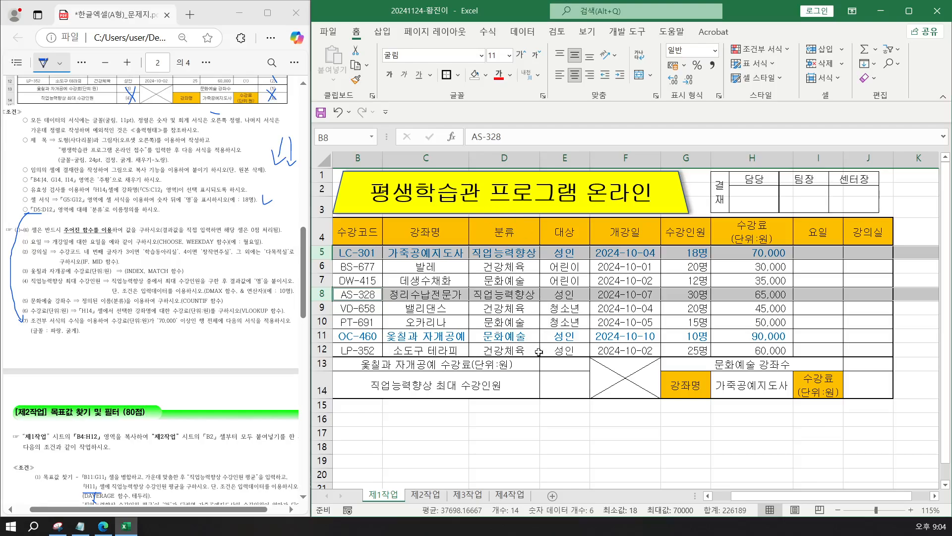
pyautogui.click(552, 319)
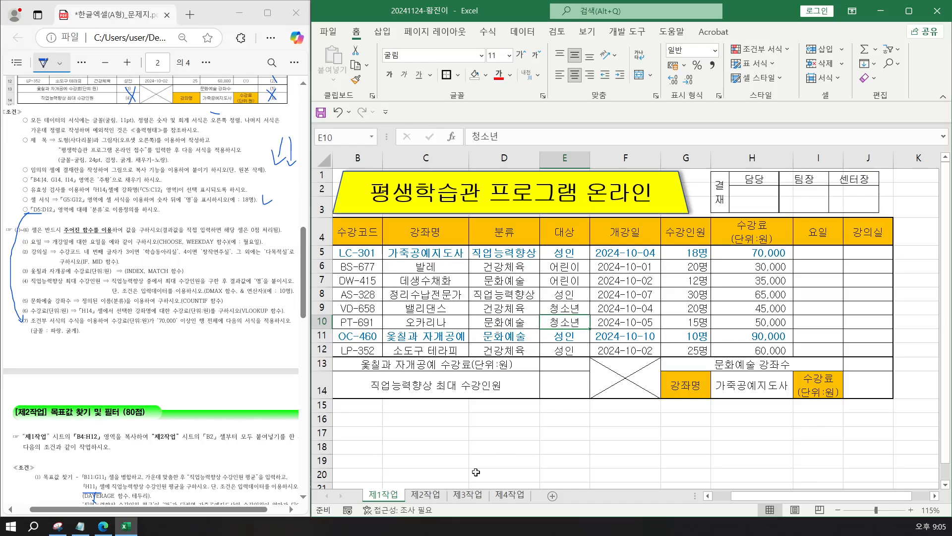
# Switch to the Notepad notes and start a new line below the last note with '함수 1, 2번을 하고 나면 채우기 작업을 하면'.
pyautogui.click(79, 526)
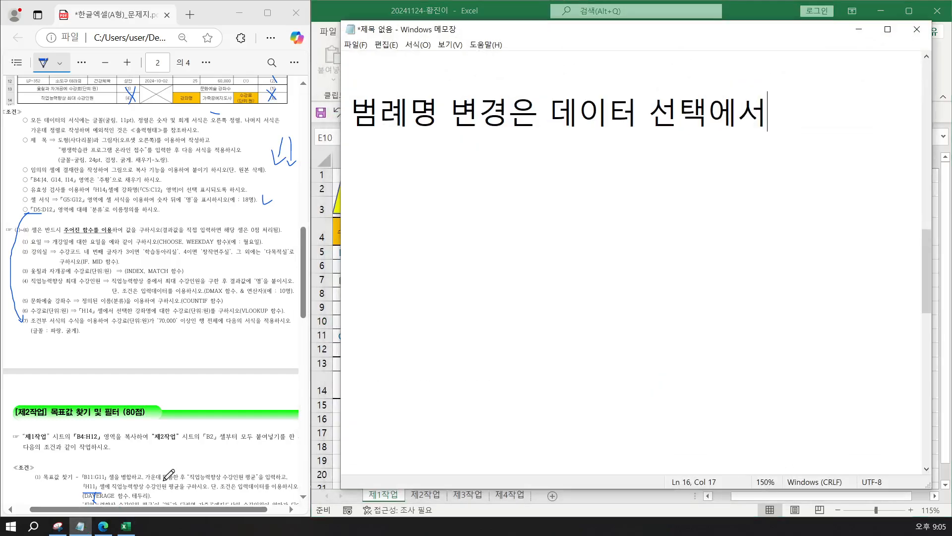
pyautogui.click(568, 178)
pyautogui.scroll(-1, 551, 179)
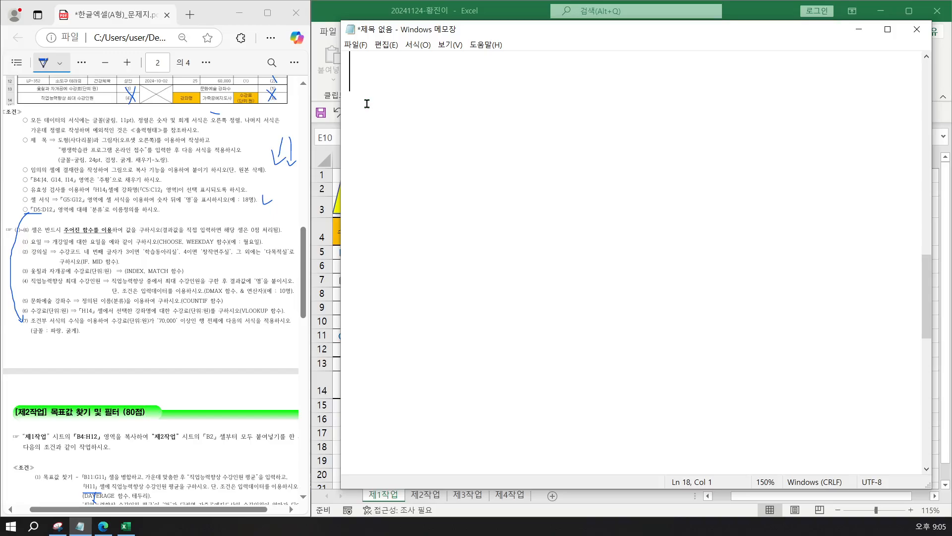
pyautogui.press('Return')
pyautogui.write('함수 ')
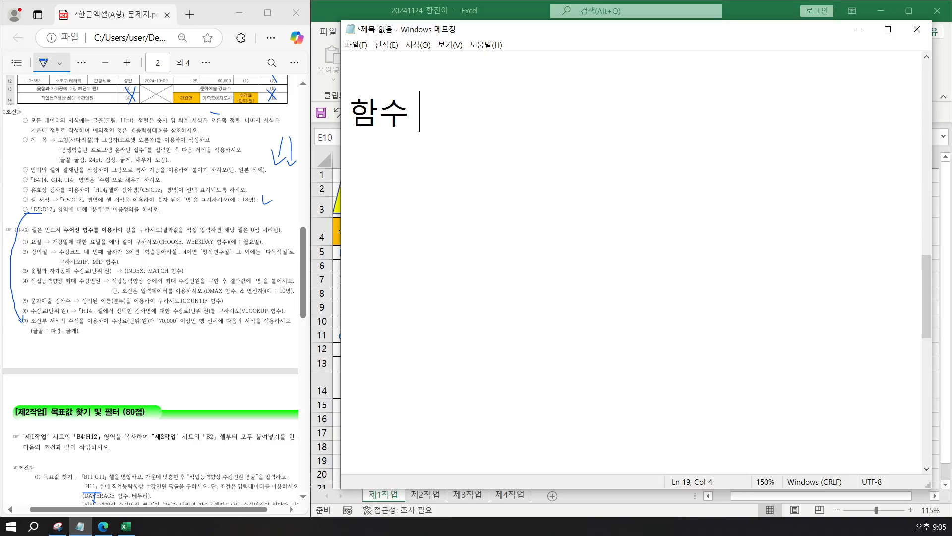
pyautogui.write('1, 2번을 ')
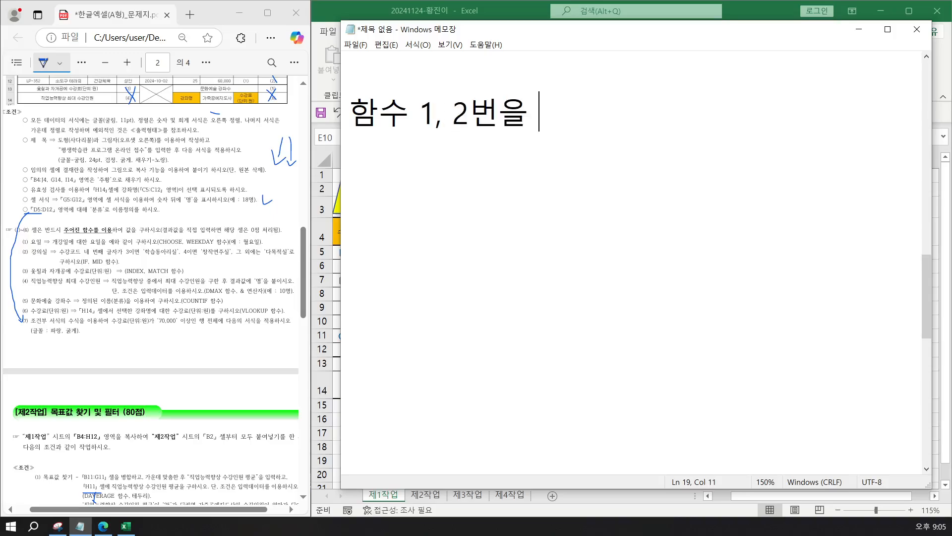
pyautogui.write('하고 마')
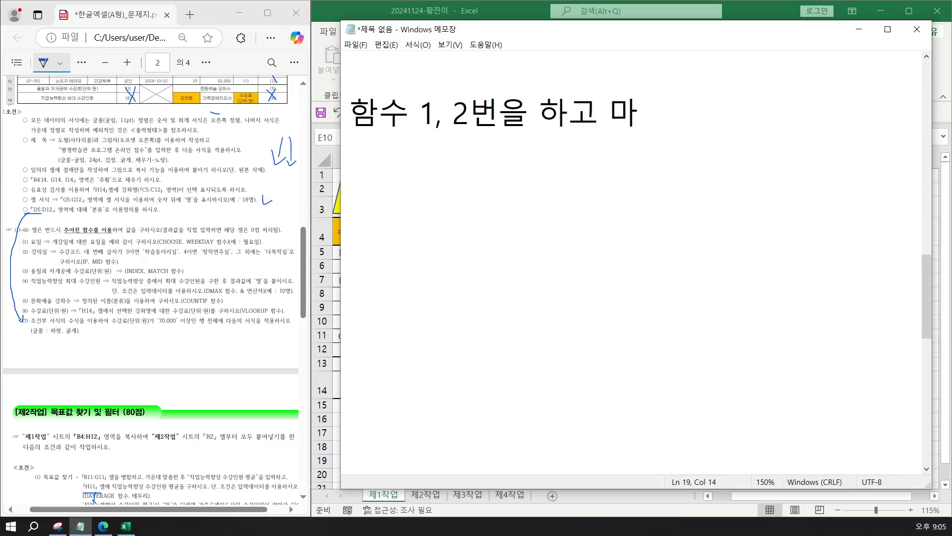
pyautogui.press('BackSpace')
pyautogui.write('나면 채')
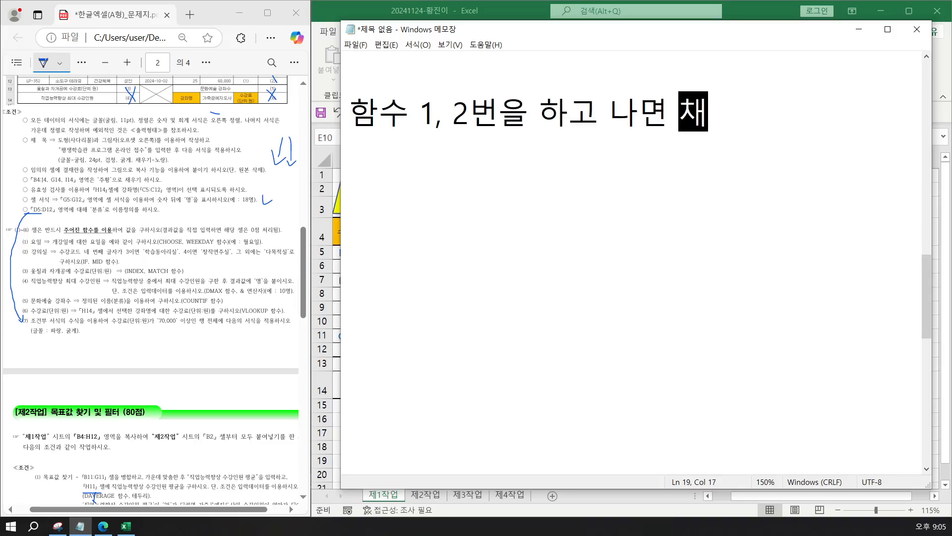
pyautogui.write('우기 작어')
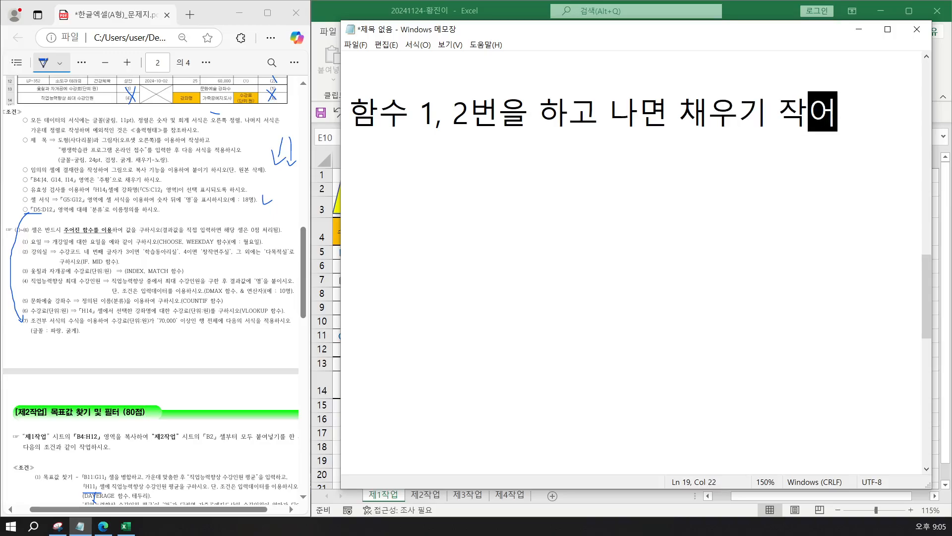
pyautogui.write('ㅂ을 ')
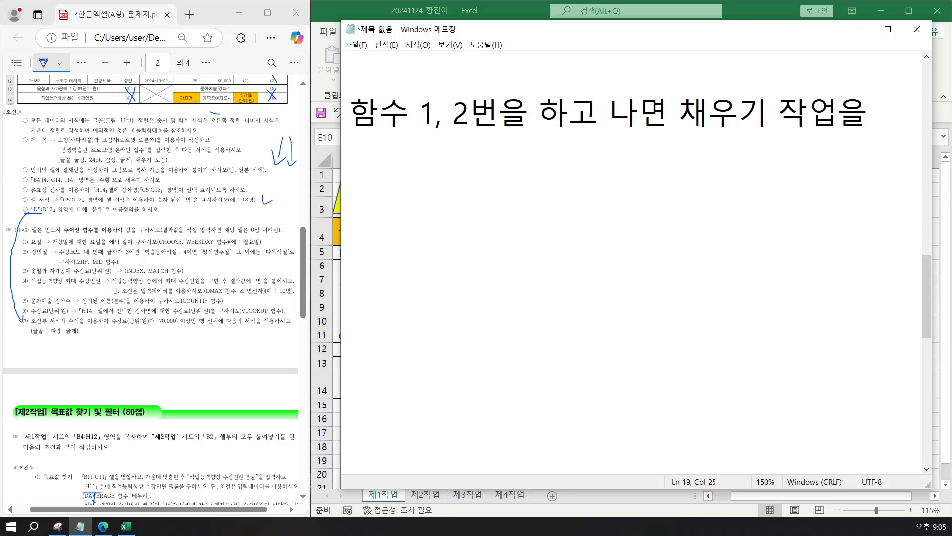
pyautogui.write('하')
pyautogui.press('BackSpace')
pyautogui.write('ㅐ')
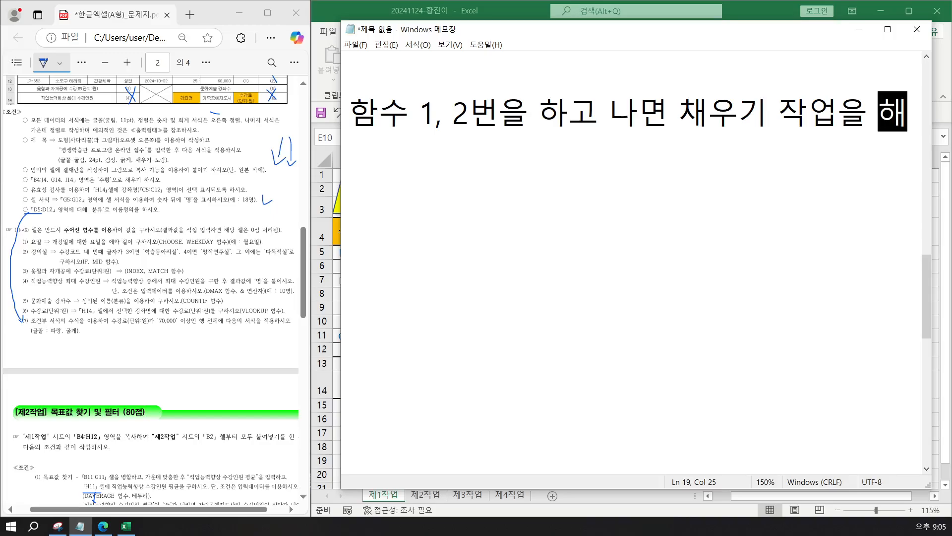
pyautogui.press('BackSpace')
pyautogui.write('ㅏ면 ')
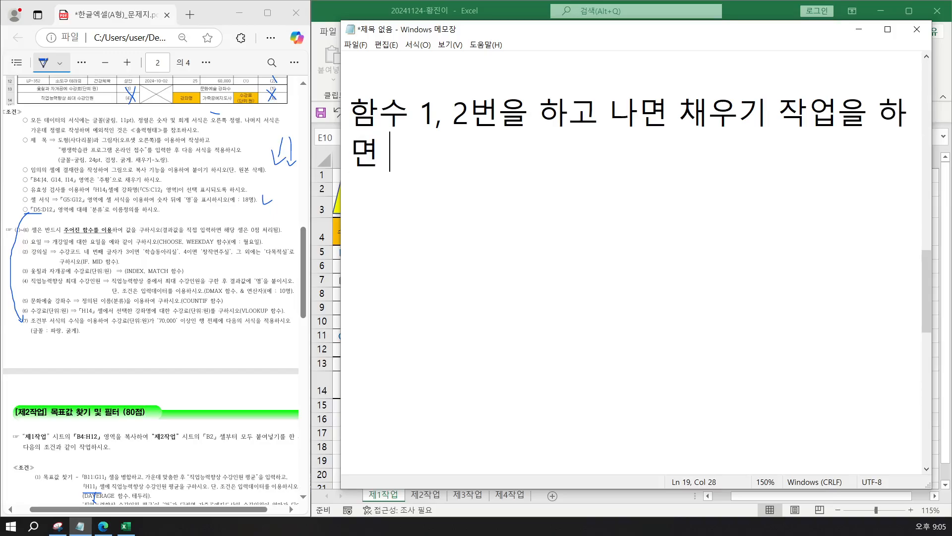
# Continue the note on functions 1 and 2 with '아래에 채우기 옵션을 클릭하여'.
pyautogui.write('아래에')
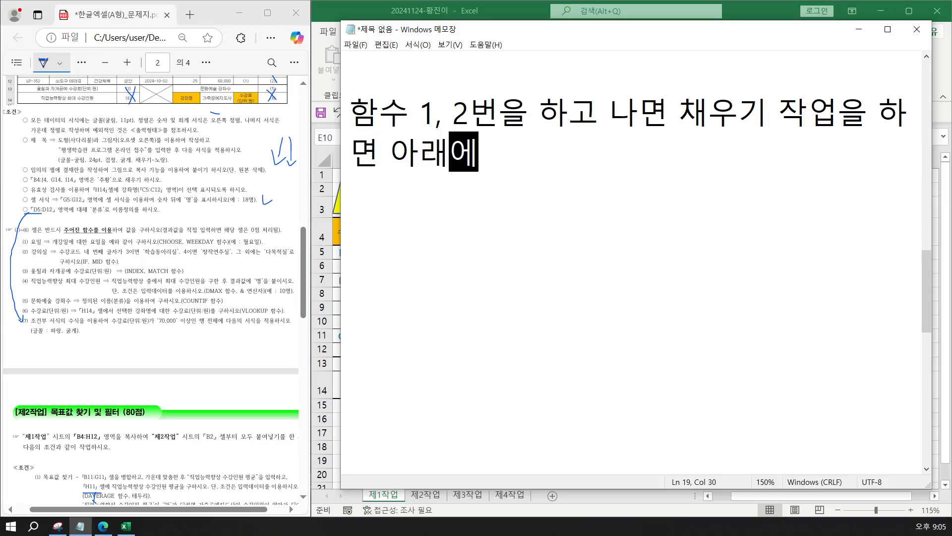
pyautogui.write(' 채우기')
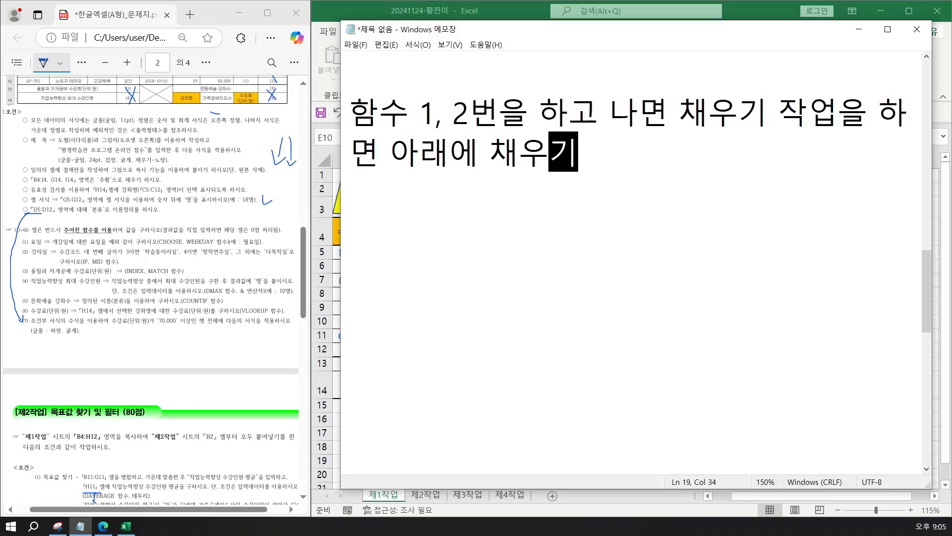
pyautogui.write(' 옷')
pyautogui.press('BackSpace')
pyautogui.write('ㅂ')
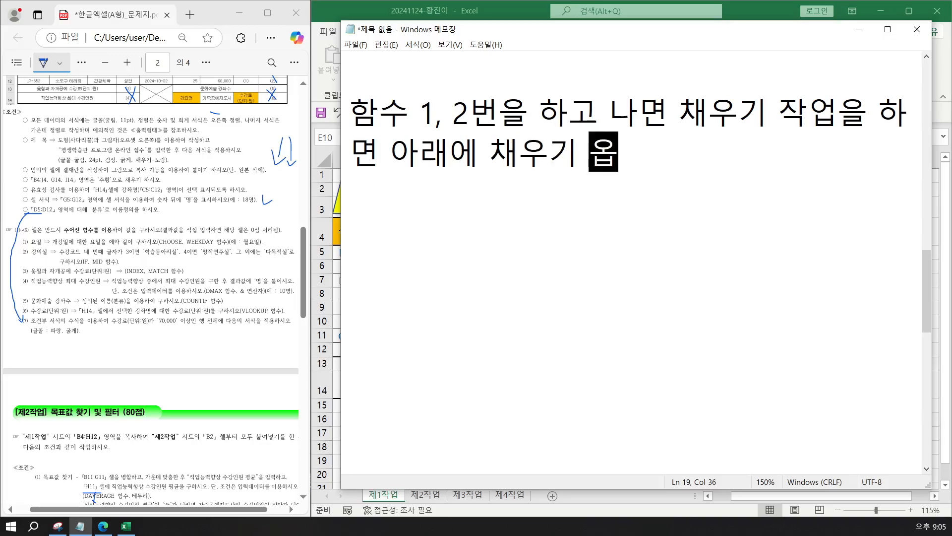
pyautogui.write('ㅓㅅ')
pyautogui.press('BackSpace')
pyautogui.press('BackSpace')
pyautogui.press('BackSpace')
pyautogui.press('BackSpace')
pyautogui.write('ㅇㅗㅓ')
pyautogui.press('BackSpace')
pyautogui.press('BackSpace')
pyautogui.write('옶ㅕㄴ을 ㅌ')
pyautogui.press('BackSpace')
pyautogui.write('ㅋ')
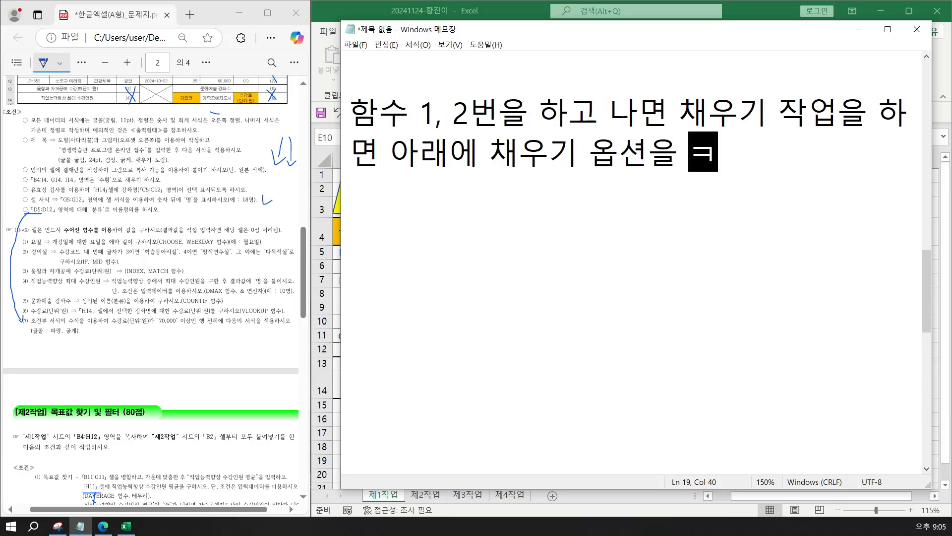
pyautogui.write('ㅡㄹ릭하여')
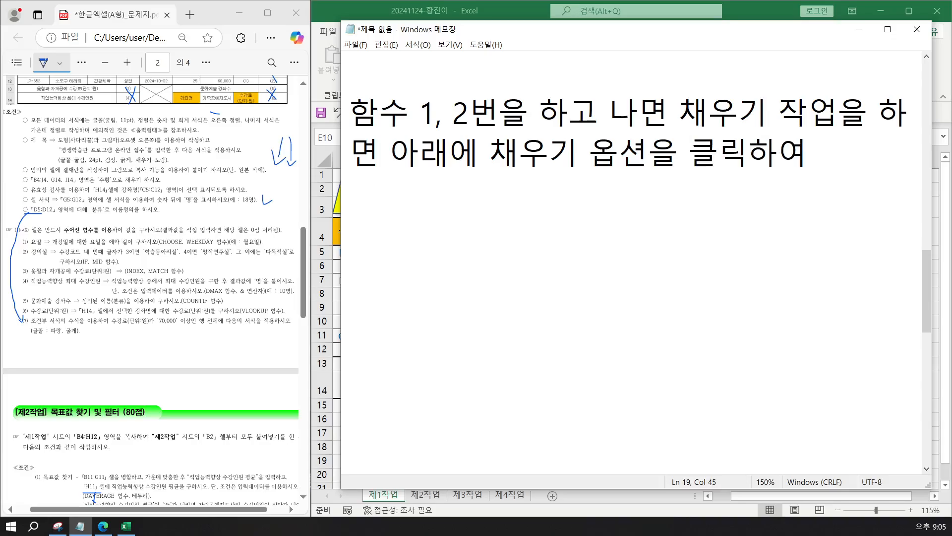
# Finish the fill-options note with '서식없이 채우기를 반드시 클릭하기'.
pyautogui.write(' 서시ㄱㅇㅓㅂㅅㅇㅣ ㅊ')
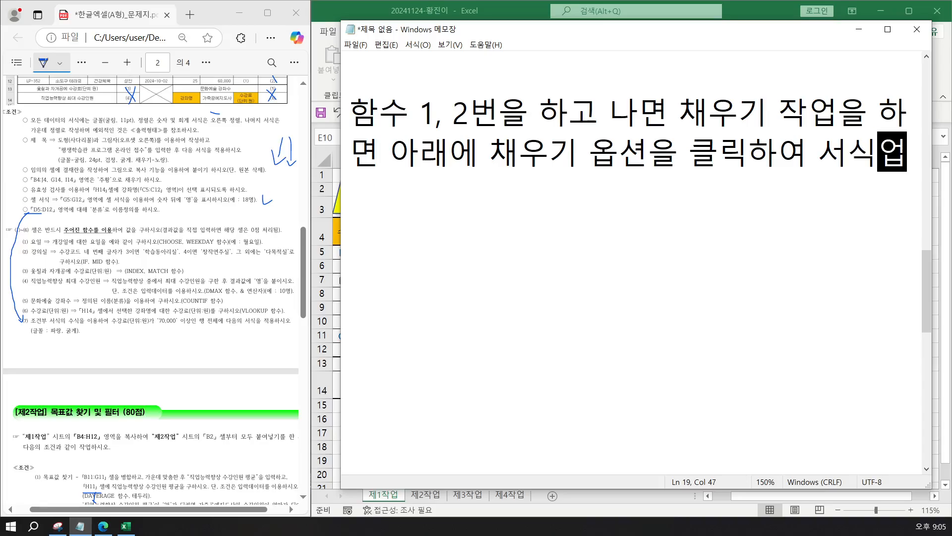
pyautogui.write('ㅐㅇㅜㄱㅣㄹㅡㄹ ㅂㅏ')
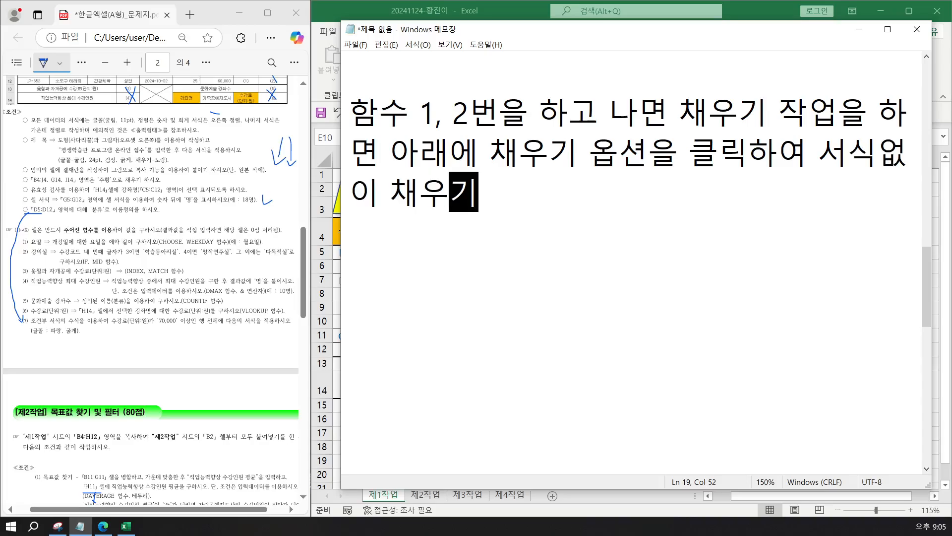
pyautogui.write('시 ')
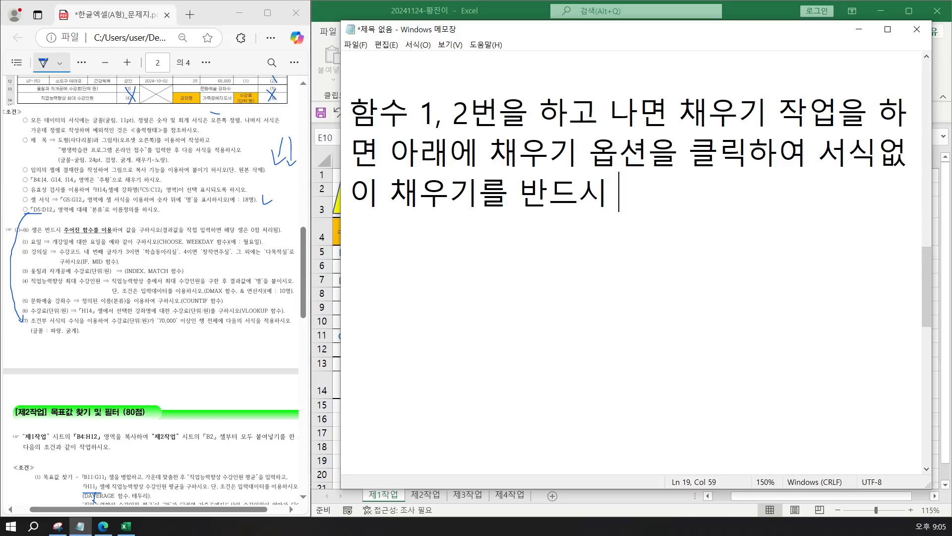
pyautogui.write('클리ㄱ하기')
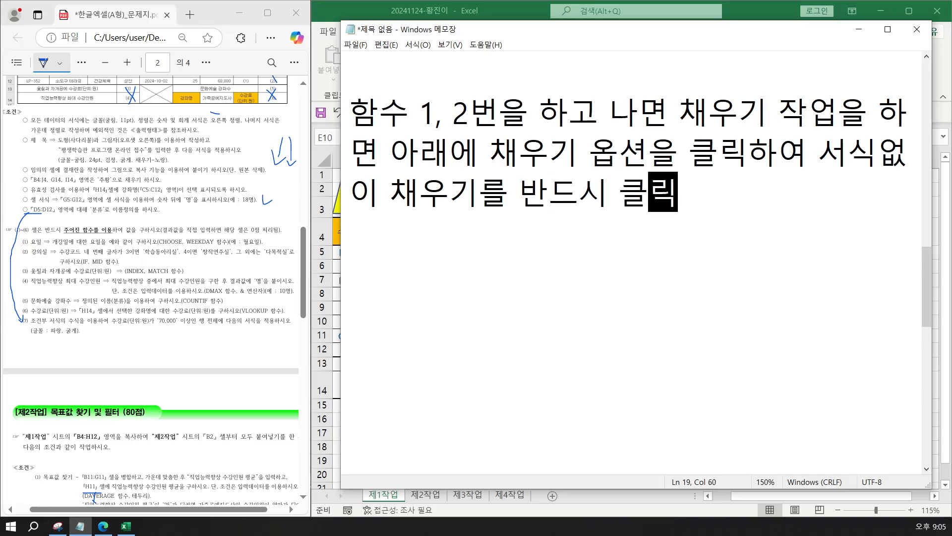
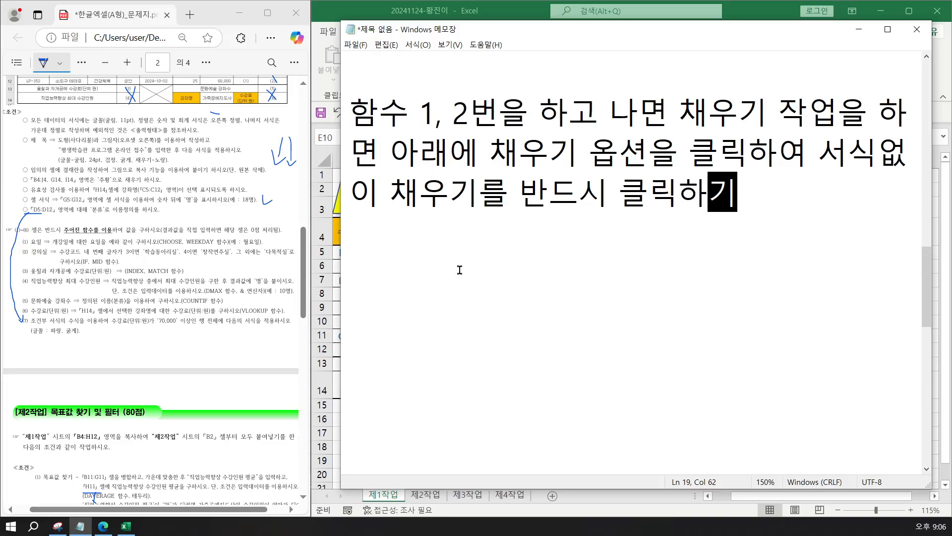
# Add a '1.' heading below the fill note and start the syntax line under it with '=CHOOSE(찾을번호,'.
pyautogui.scroll(-1, 442, 267)
pyautogui.click(390, 146)
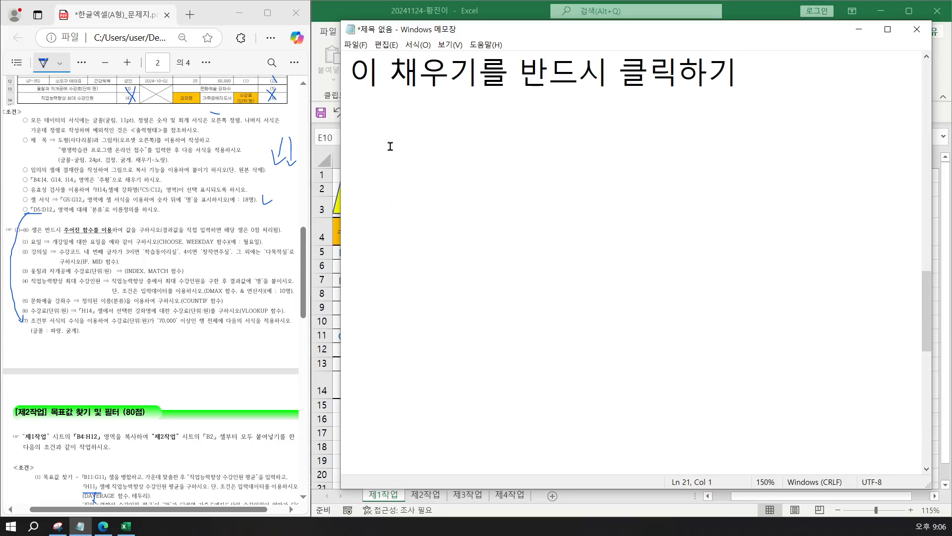
pyautogui.write('1.')
pyautogui.press('Return')
pyautogui.write('초')
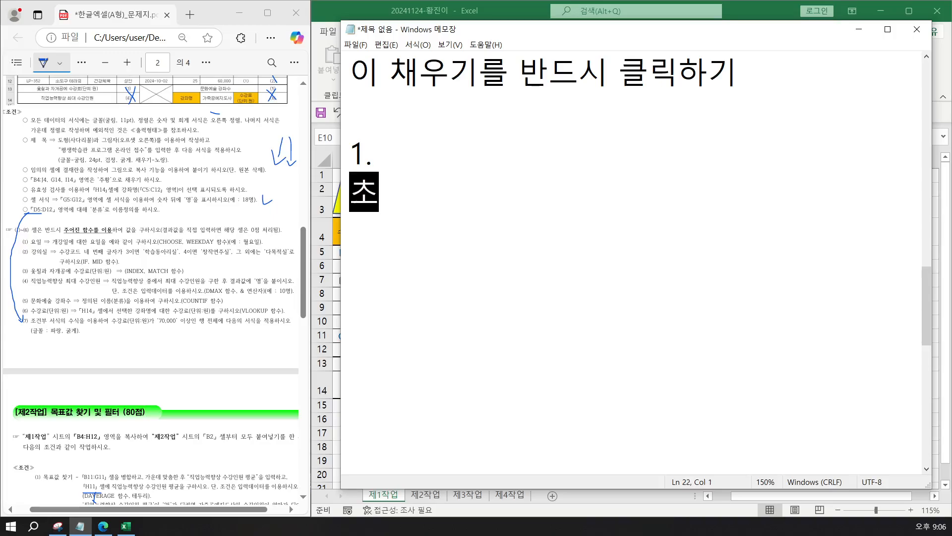
pyautogui.press('BackSpace')
pyautogui.press('BackSpace')
pyautogui.write('=')
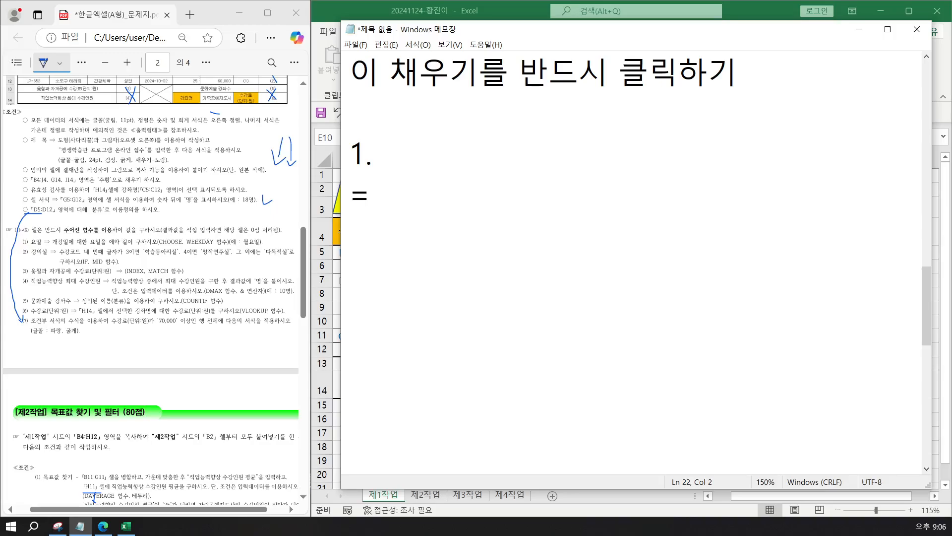
pyautogui.write('CHOOS')
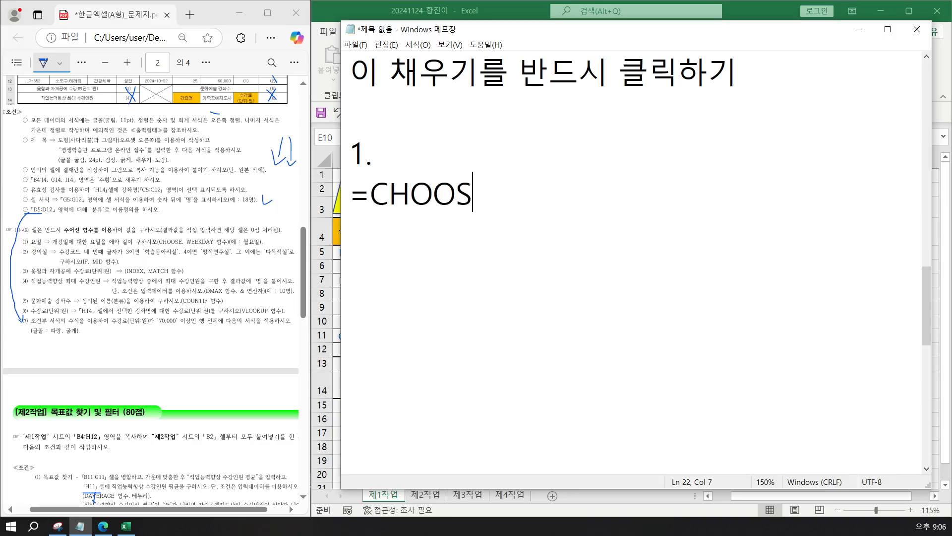
pyautogui.write('E(찾을버')
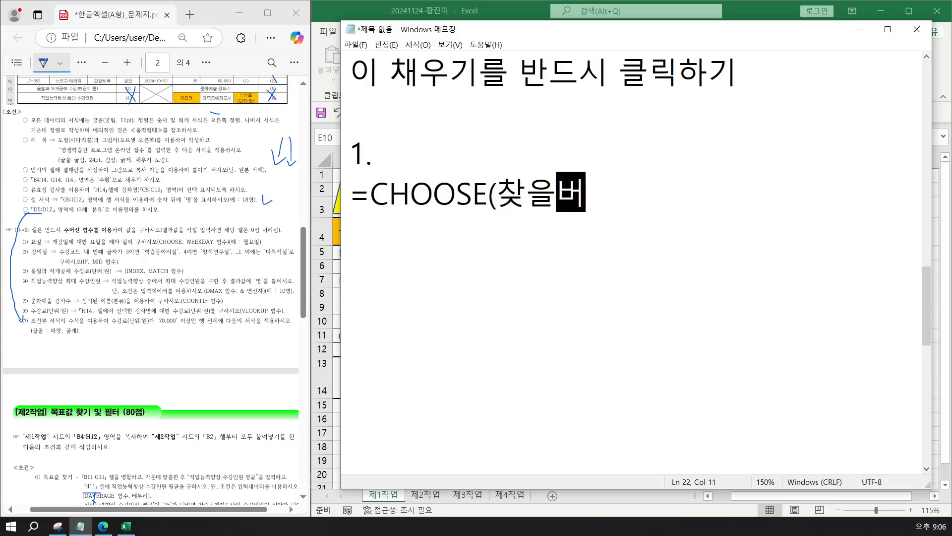
pyautogui.write('ㄴ호,')
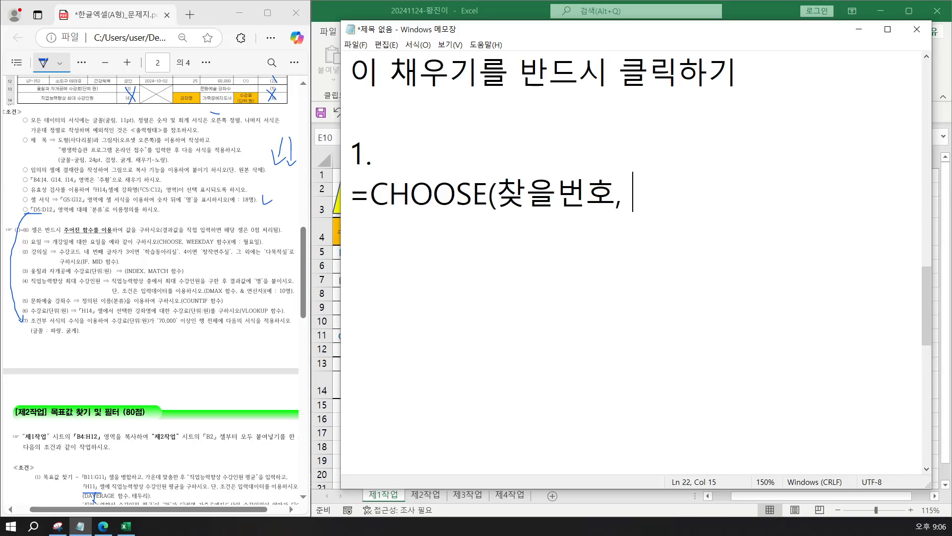
# Complete the CHOOSE syntax with seven comma-separated '값' arguments and a closing parenthesis.
pyautogui.write('값, 갑')
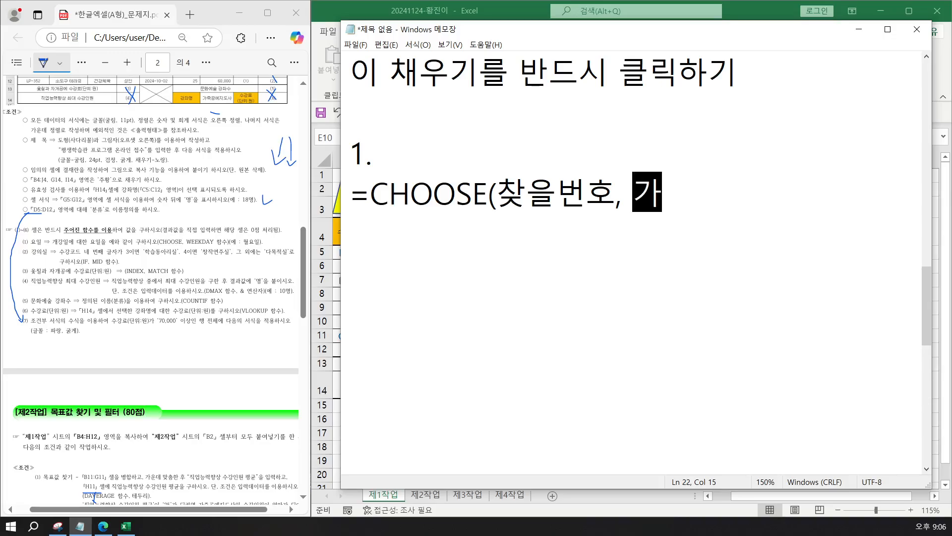
pyautogui.write(', 값,')
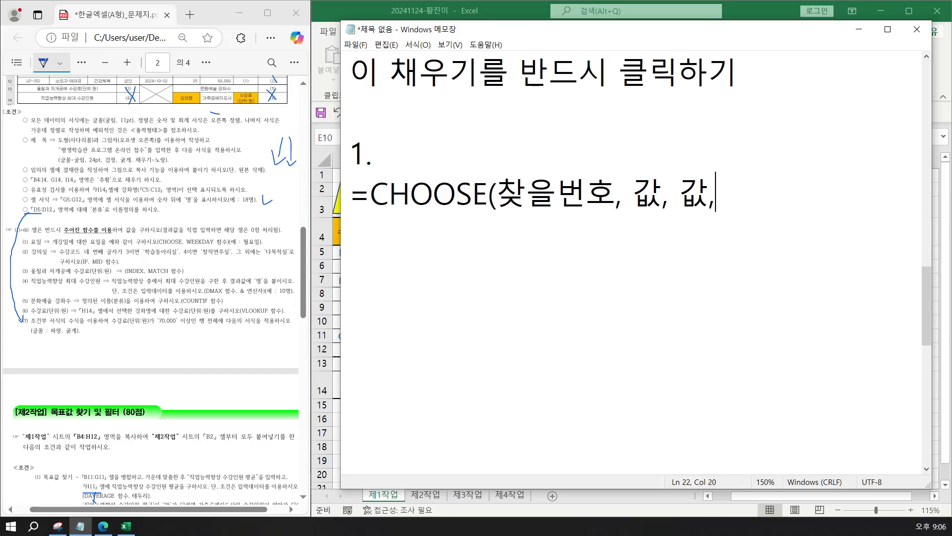
pyautogui.write(' 값, 값,')
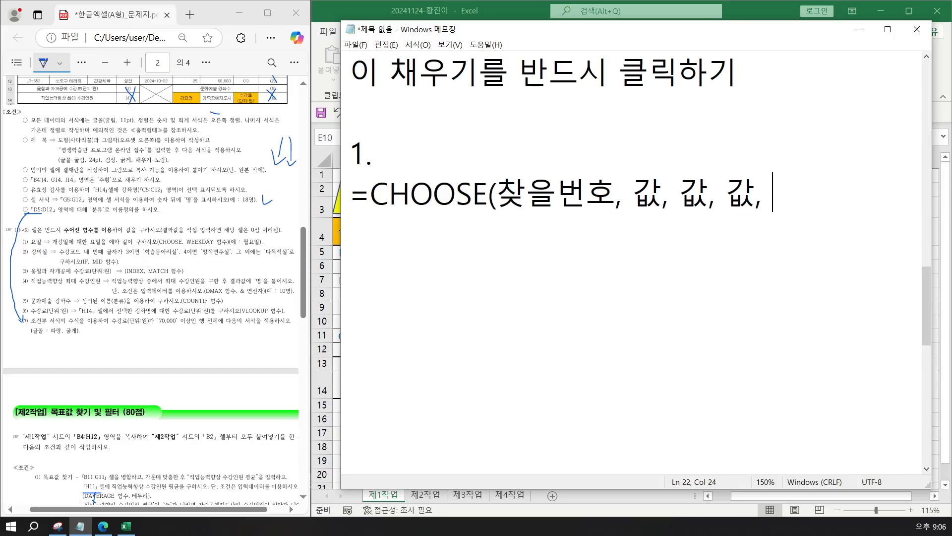
pyautogui.write('값, 갑')
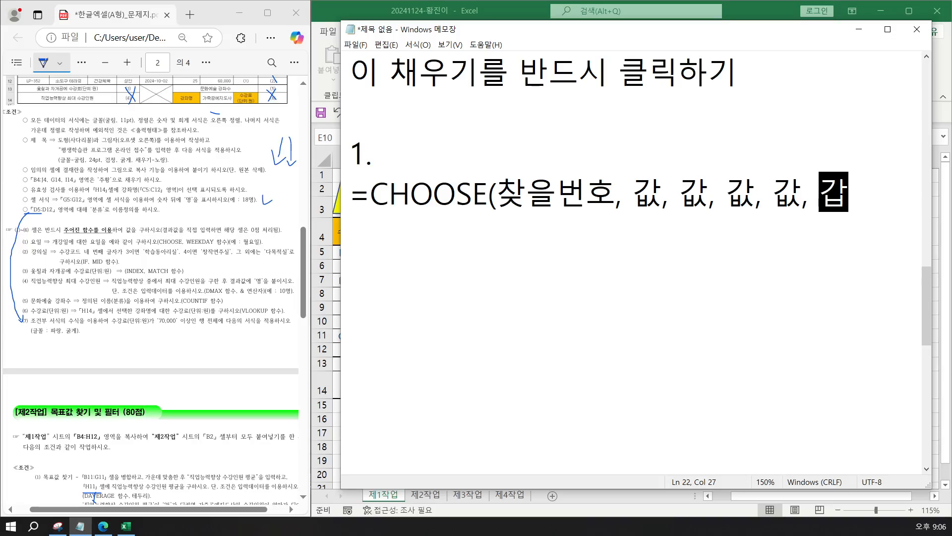
pyautogui.write(', 갑')
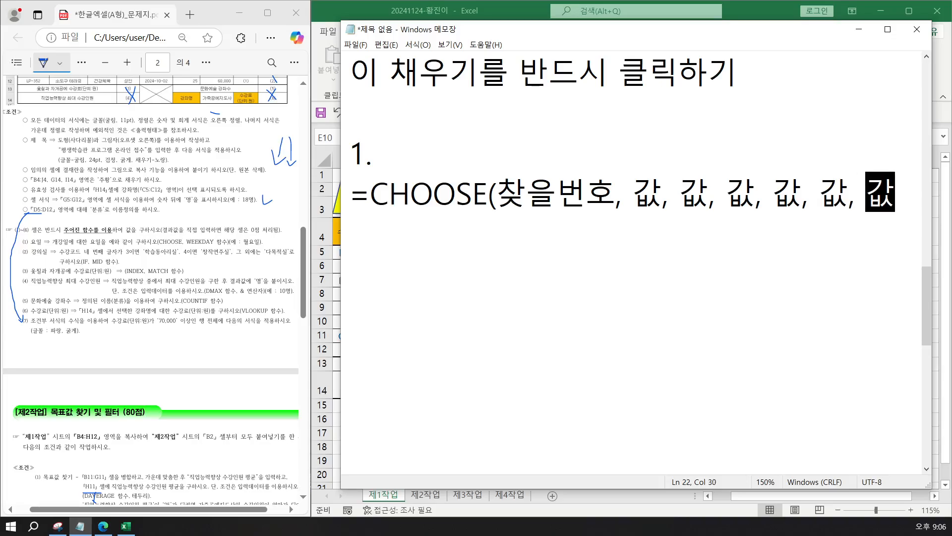
pyautogui.write('ㅅ')
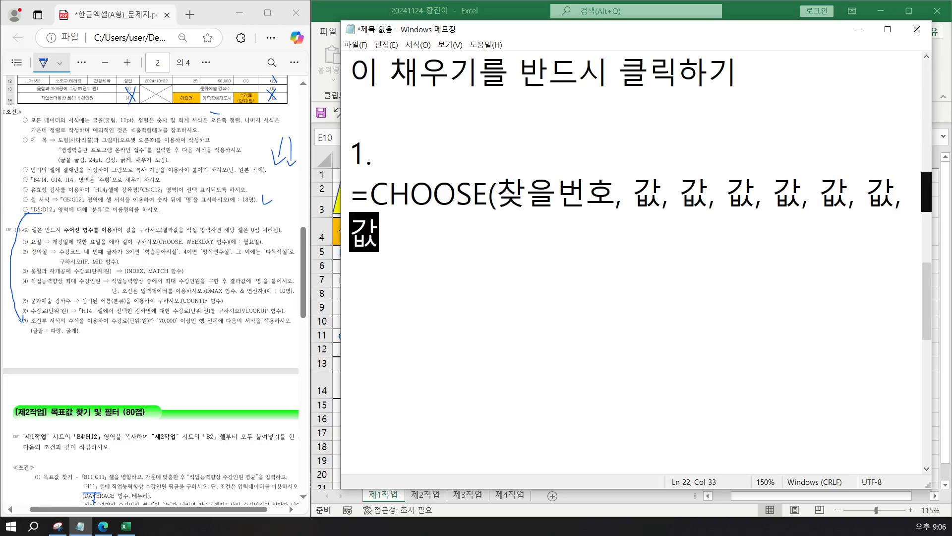
pyautogui.write(')')
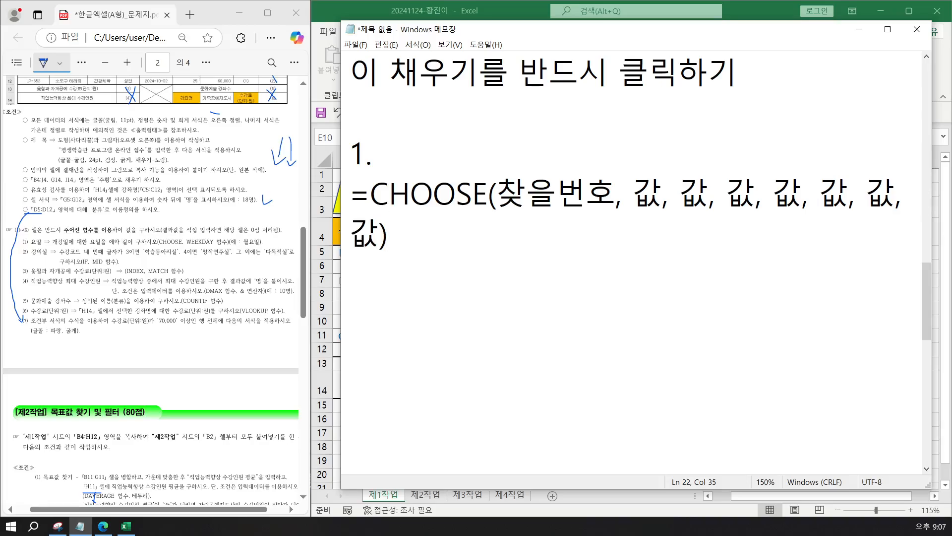
# Add the syntax line '=WEEKDAAY(날짜, 유형)' under the CHOOSE line, followed by the word '유형을'.
pyautogui.press('Return')
pyautogui.scroll(-1, 425, 229)
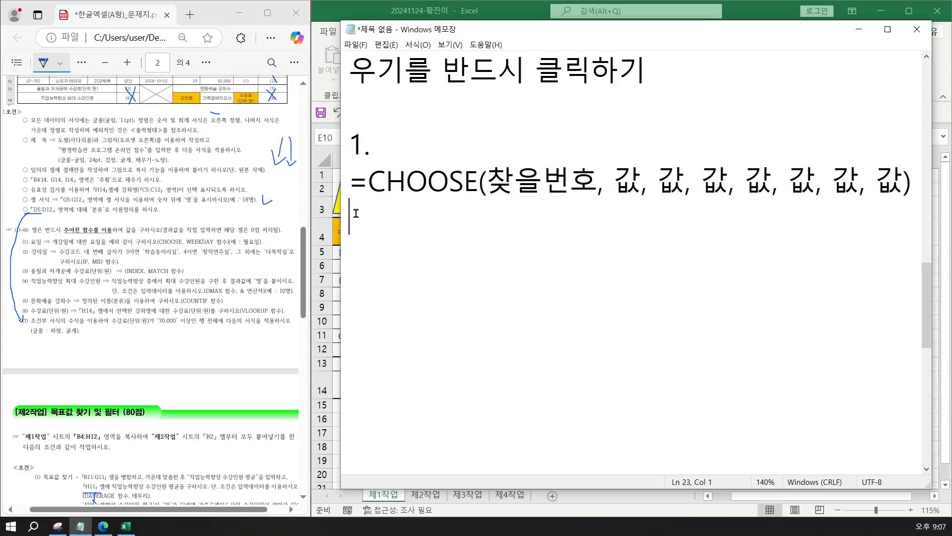
pyautogui.write('=WEEKDAAY(')
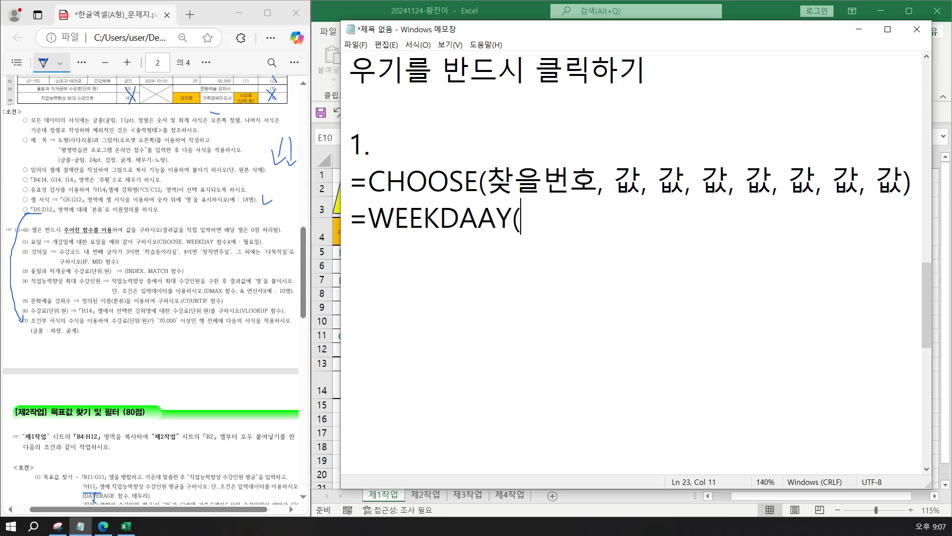
pyautogui.write('SK')
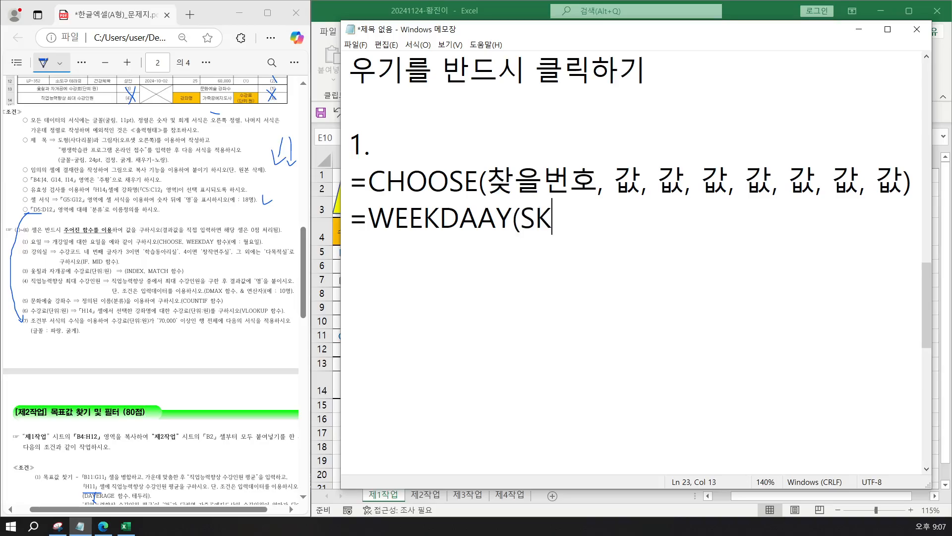
pyautogui.press('BackSpace')
pyautogui.press('BackSpace')
pyautogui.write('SKF')
pyautogui.press('BackSpace')
pyautogui.press('BackSpace')
pyautogui.press('BackSpace')
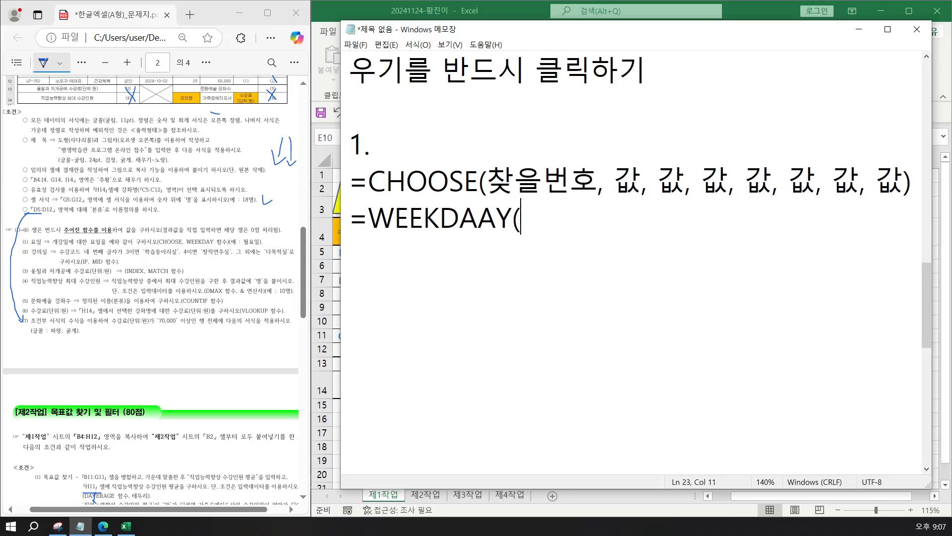
pyautogui.write('날ㅉㅏ')
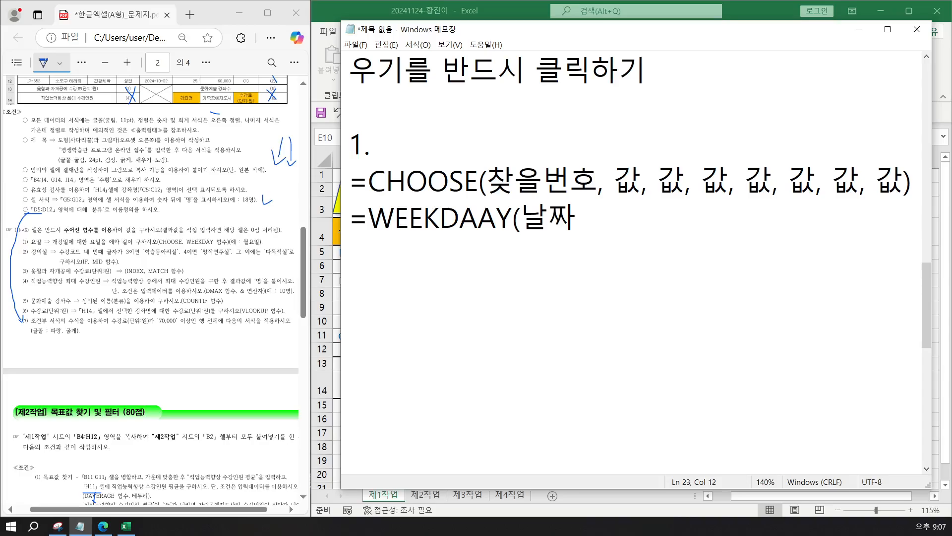
pyautogui.write(', 유형')
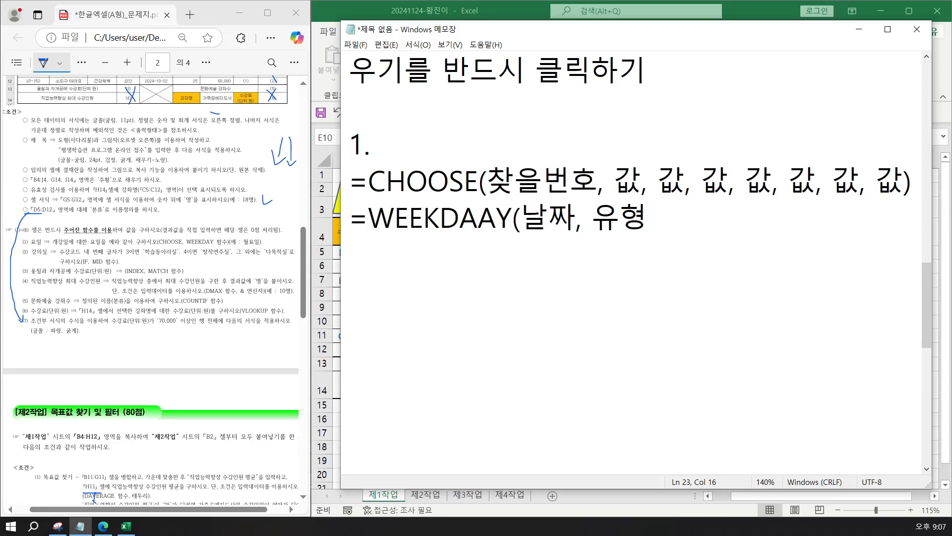
pyautogui.write(') 유형을')
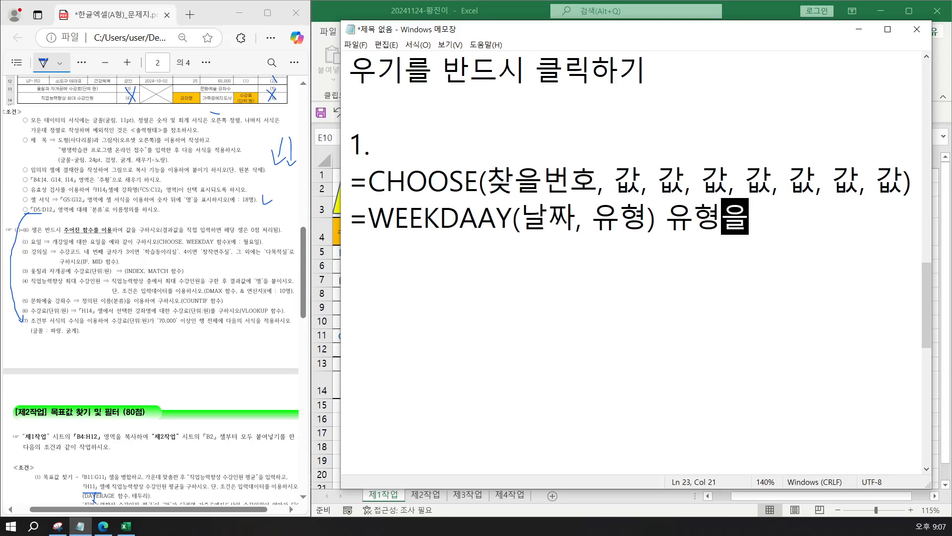
pyautogui.write(' 잘 선')
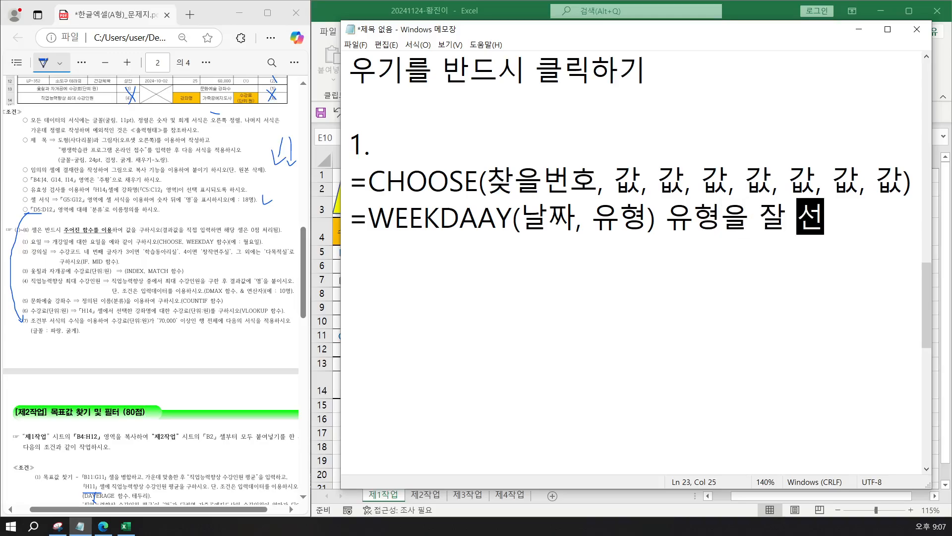
pyautogui.write('택함면')
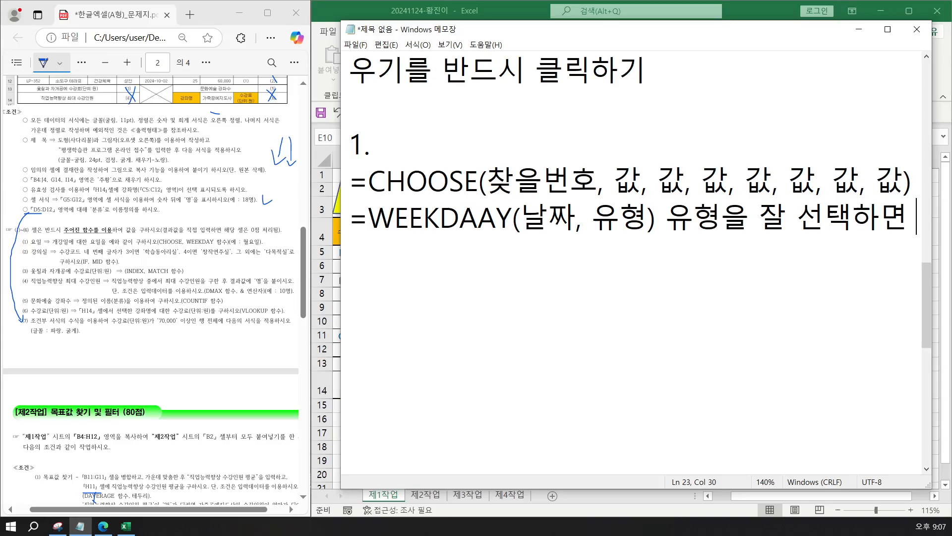
pyautogui.press('BackSpace')
pyautogui.press('BackSpace')
pyautogui.press('BackSpace')
pyautogui.press('BackSpace')
pyautogui.press('BackSpace')
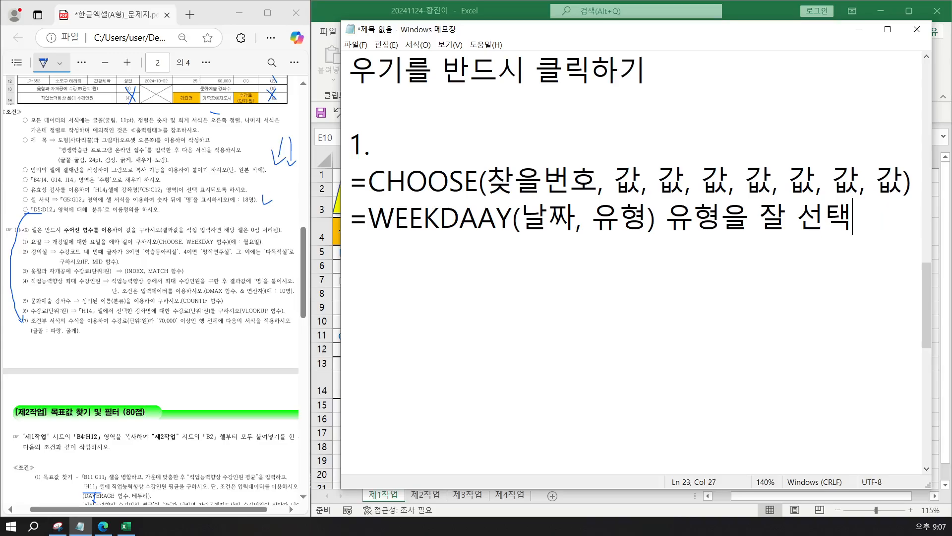
pyautogui.press('BackSpace')
pyautogui.press('BackSpace')
pyautogui.press('BackSpace')
pyautogui.press('BackSpace')
pyautogui.press('BackSpace')
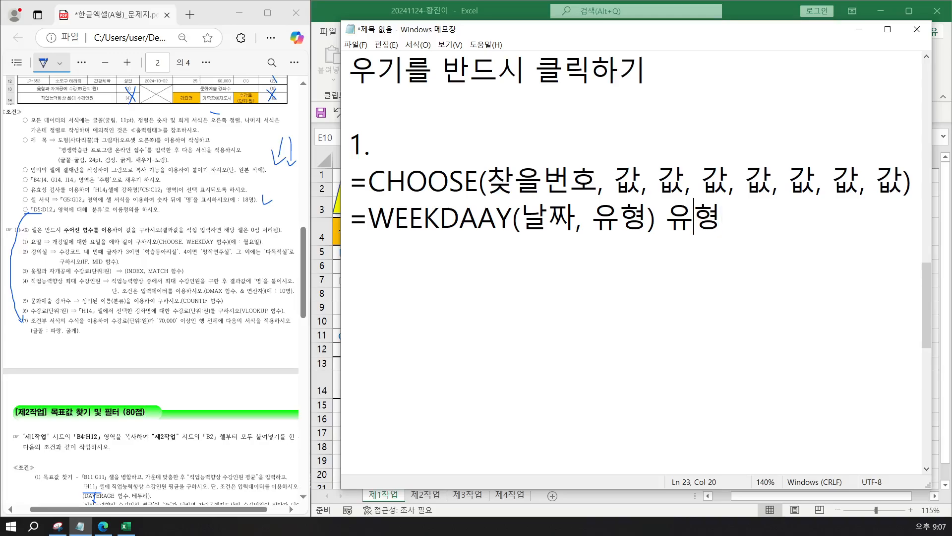
# Move the trailing '유형' to its own line and complete it as '유형은 달력을 보고 일요일터 읽으시면 1번 유형'.
pyautogui.press('Left')
pyautogui.press('Return')
pyautogui.press('End')
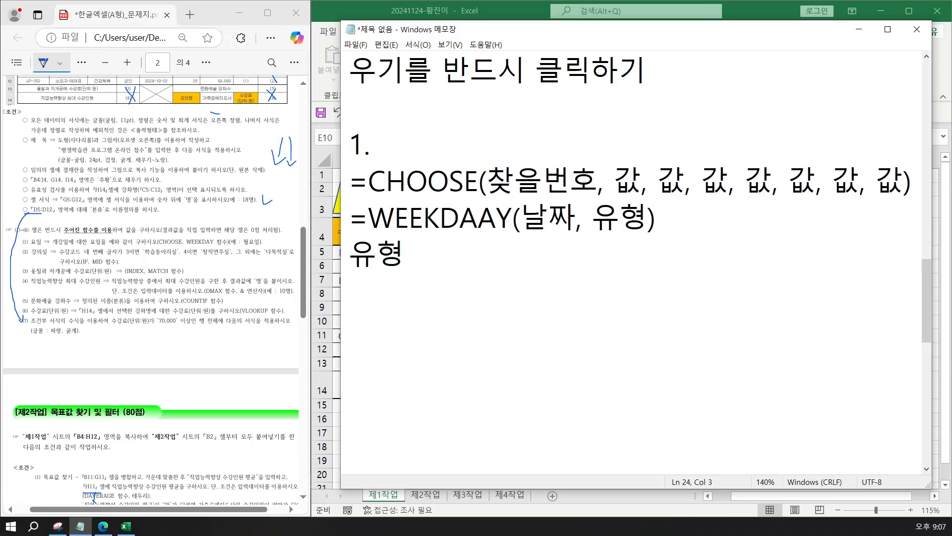
pyautogui.write('은 달력을 ')
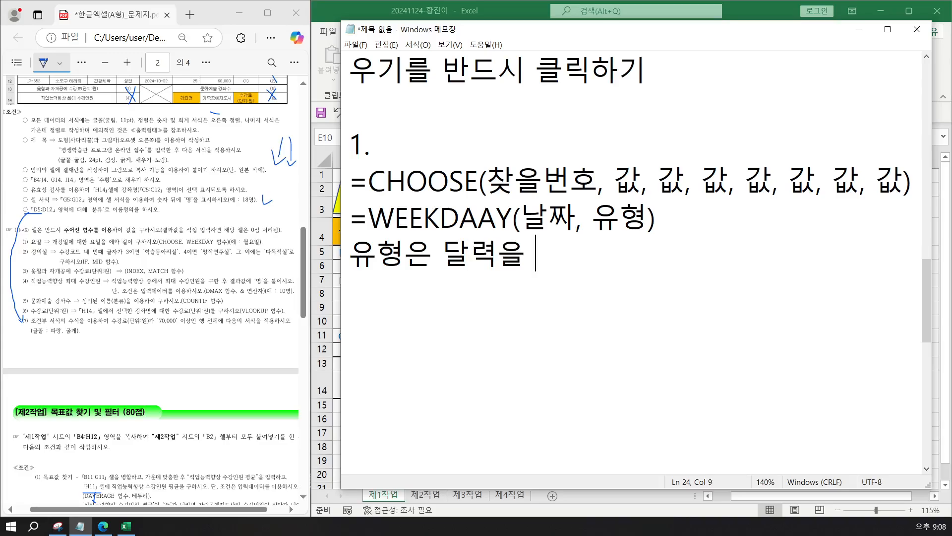
pyautogui.write('보고 이')
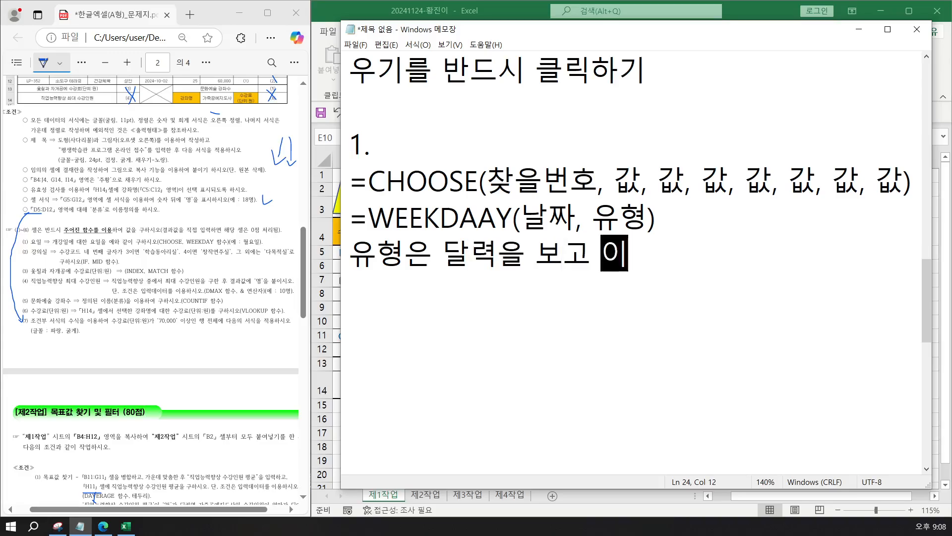
pyautogui.write('일요일터 ')
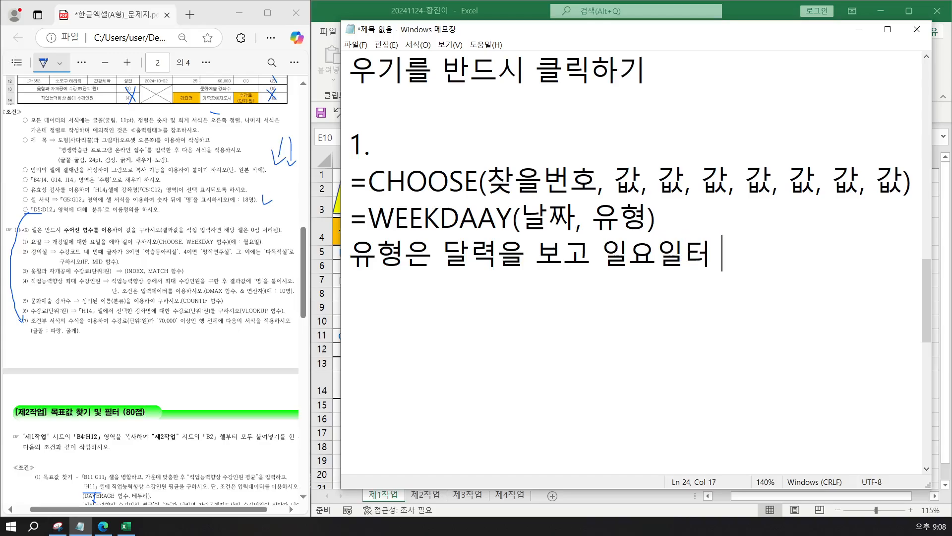
pyautogui.write('읽으시면')
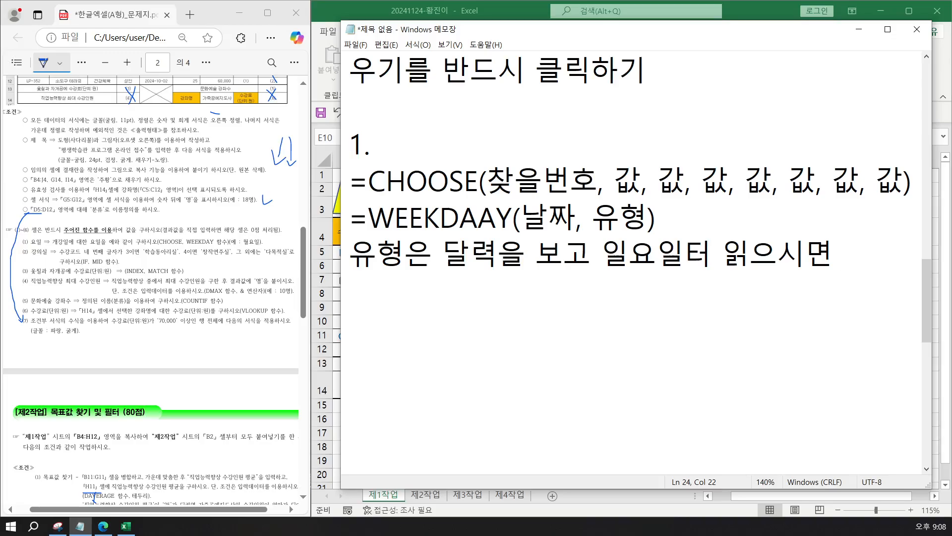
pyautogui.write('1ㅂ')
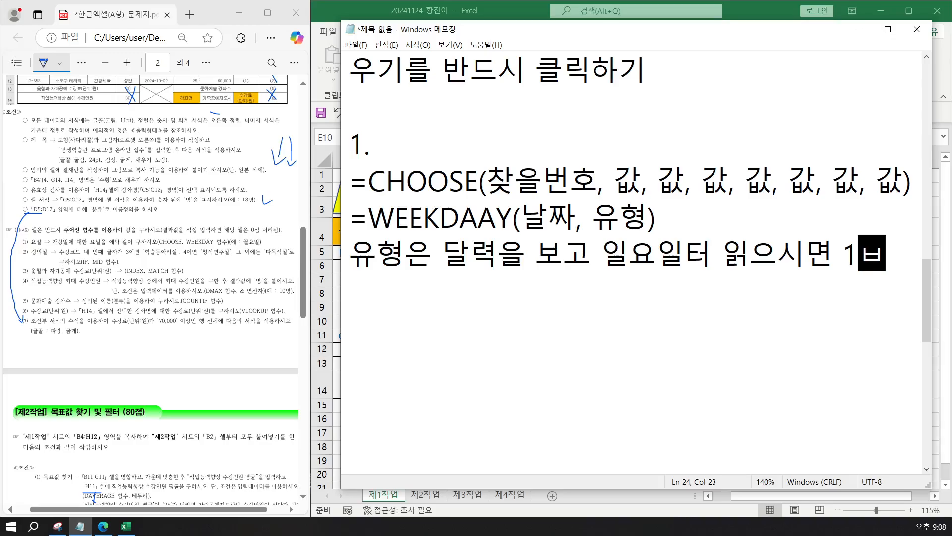
pyautogui.write('ㅓㄴ')
pyautogui.write(' 유형')
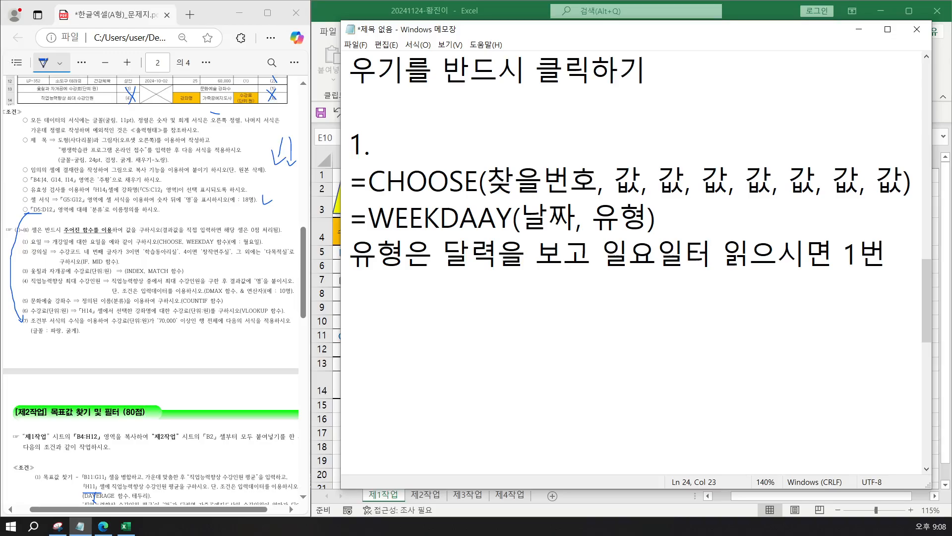
# Add a line below it reading '월요일부터 읽을꺼면 2번 유형으로~~'.
pyautogui.press('Return')
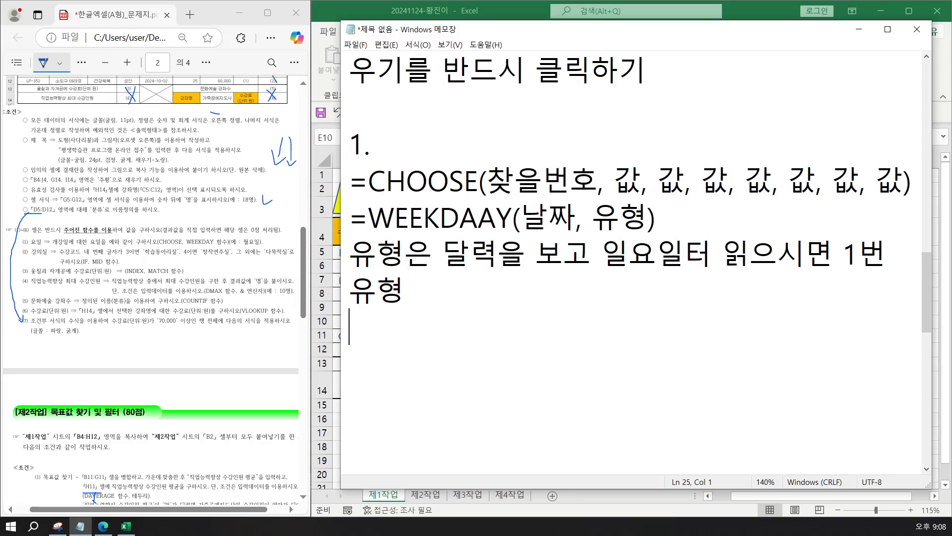
pyautogui.write('월ㅇ')
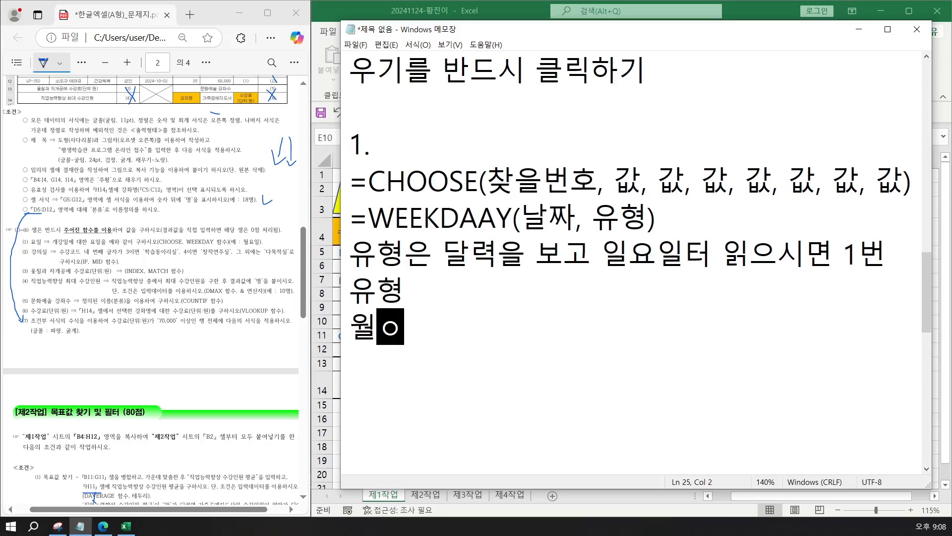
pyautogui.write('요일')
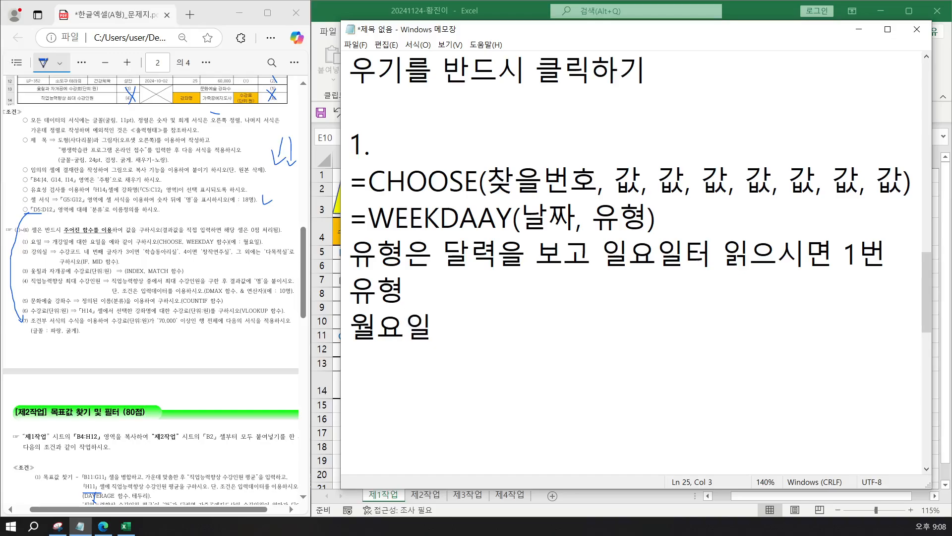
pyautogui.write('부터')
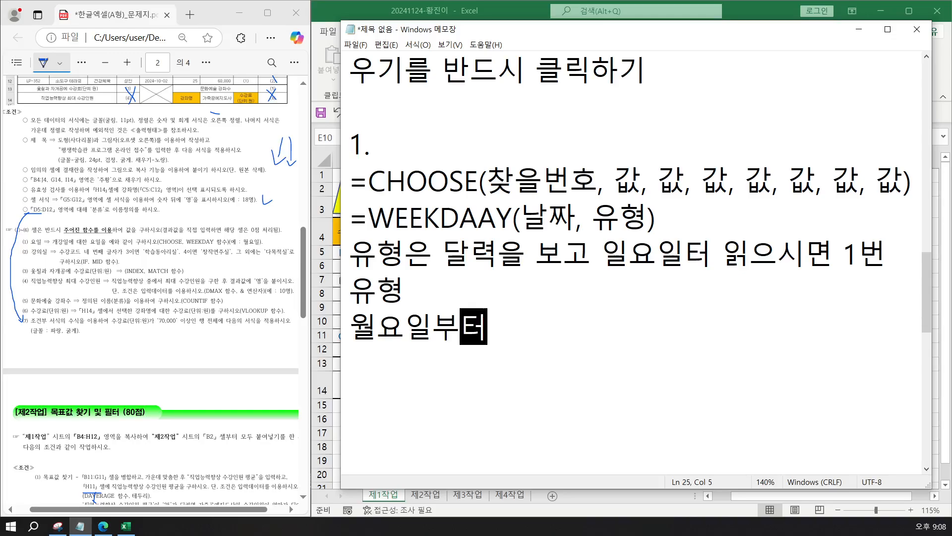
pyautogui.write(' 읽을')
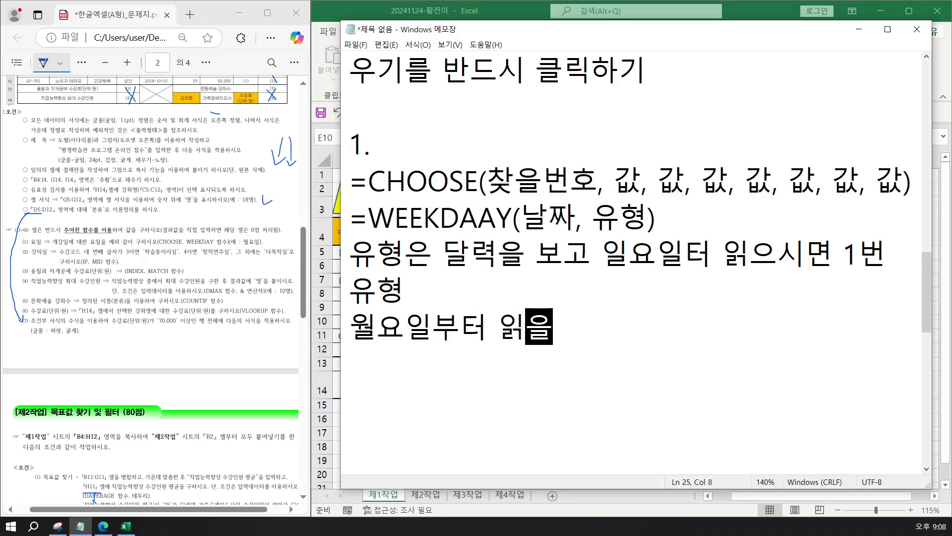
pyautogui.write('꺼면')
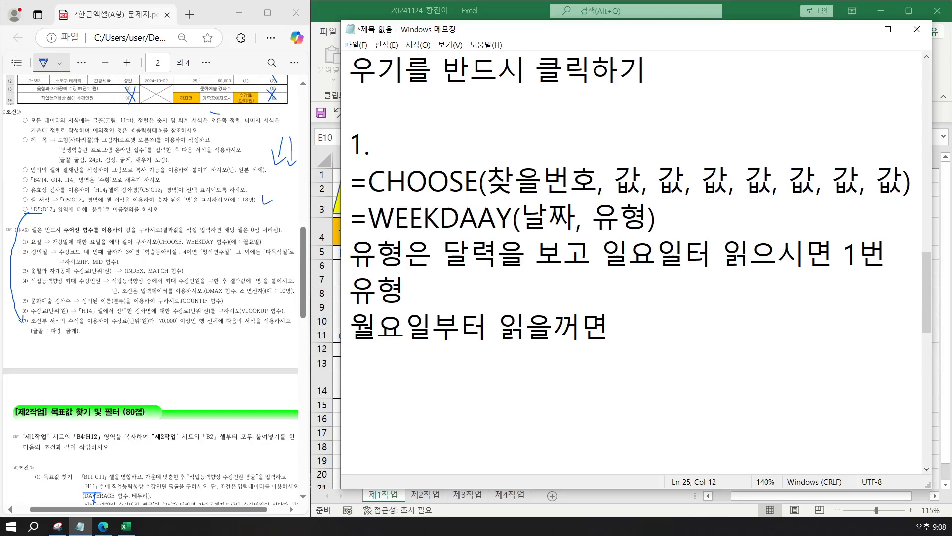
pyautogui.write(' 2번')
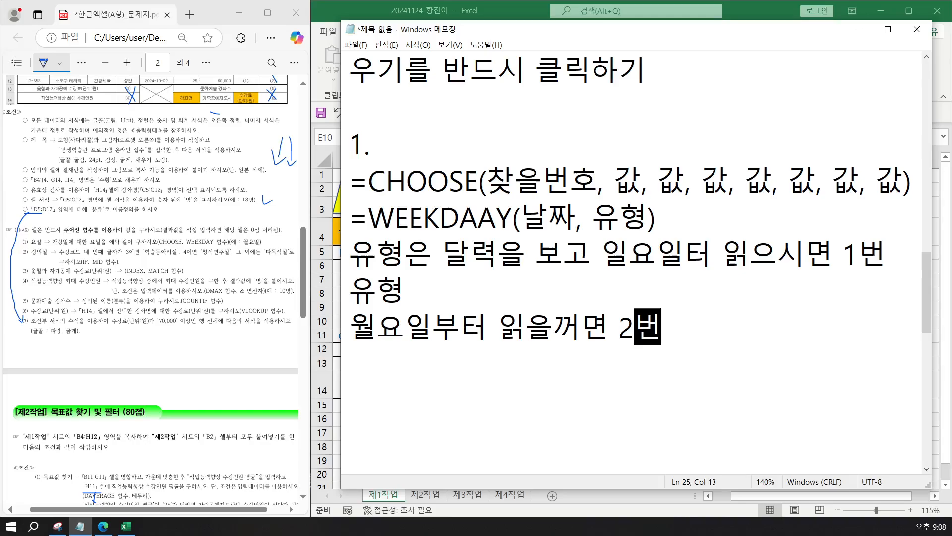
pyautogui.write(' 유형을')
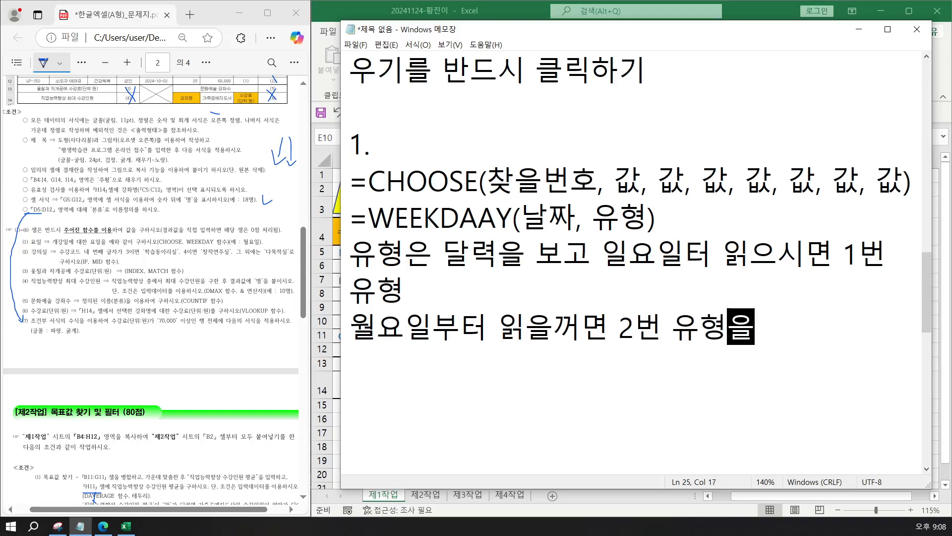
pyautogui.write('로~~')
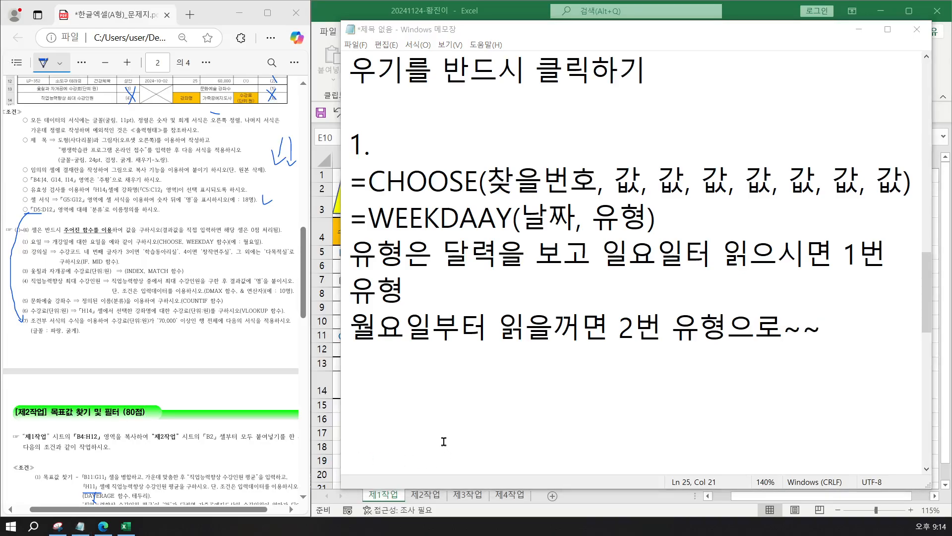
# Add a '2.' heading a few lines below the WEEKDAY note, with the syntax '=IF(조건, 참, 거짓)' under it.
pyautogui.click(429, 424)
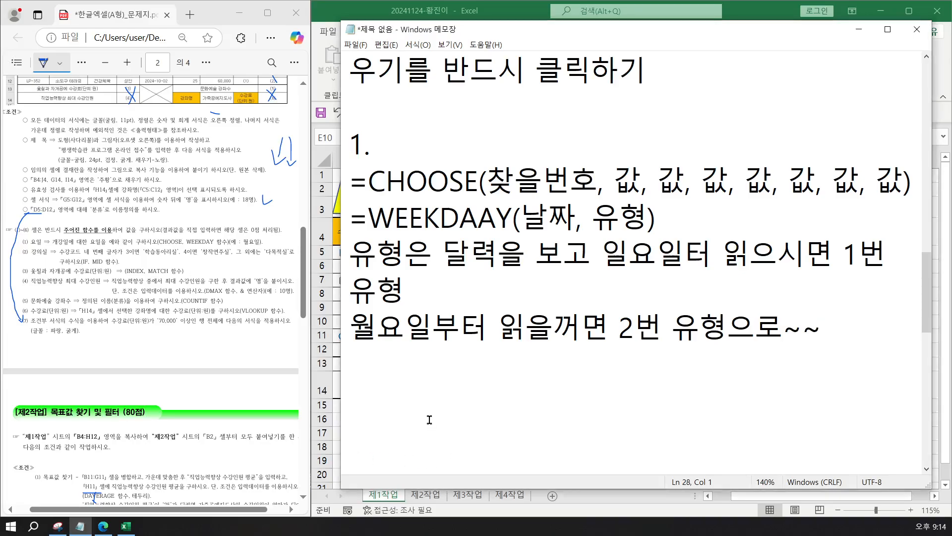
pyautogui.scroll(-2, 430, 417)
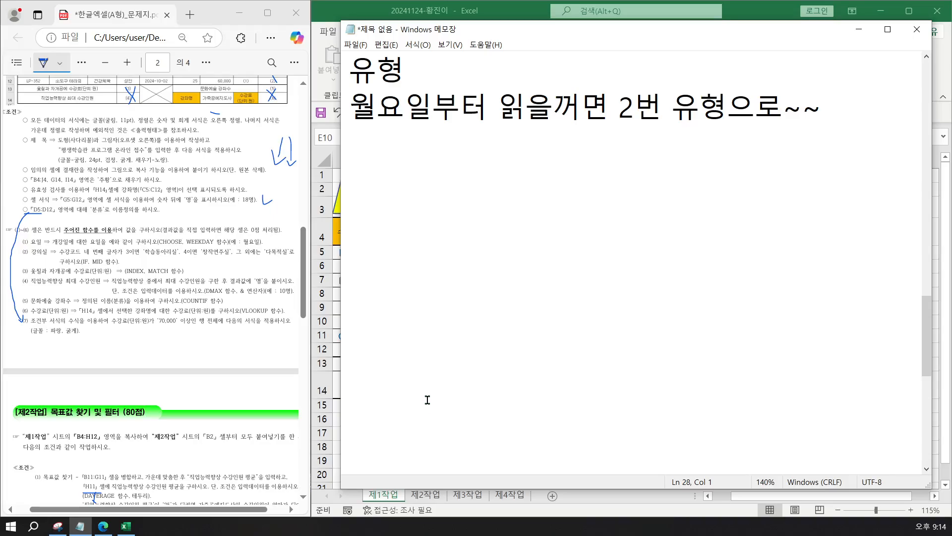
pyautogui.write('2.')
pyautogui.press('Return')
pyautogui.write('=ㅏ')
pyautogui.press('BackSpace')
pyautogui.write('IF(조건, ')
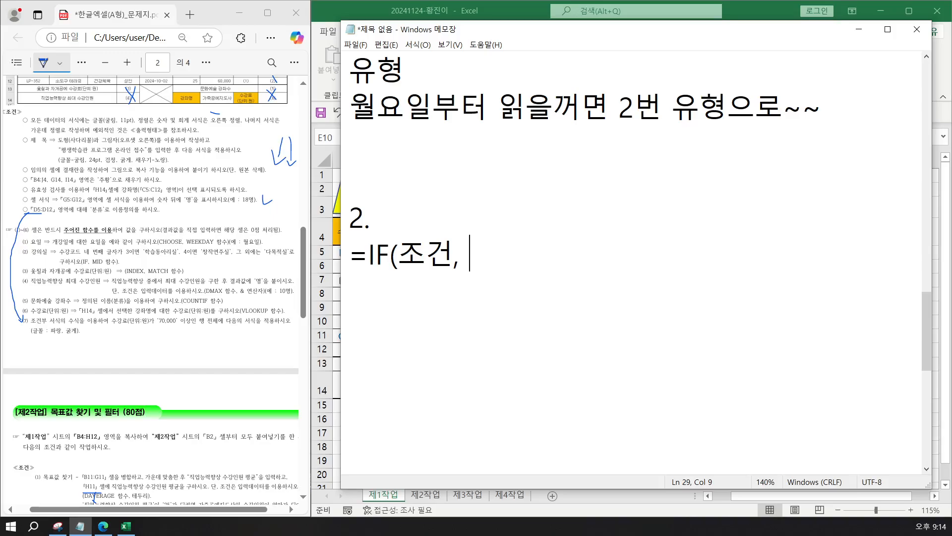
pyautogui.write('참,')
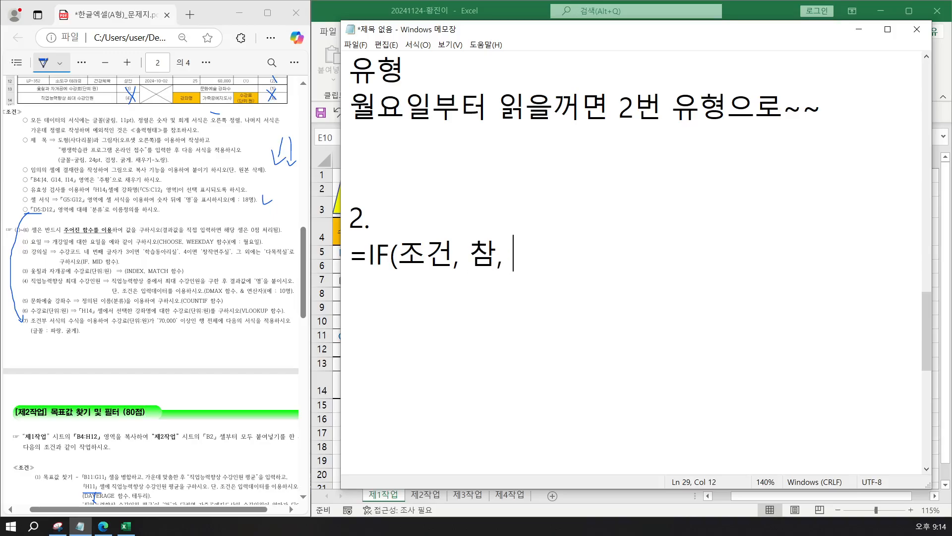
pyautogui.write('거짓')
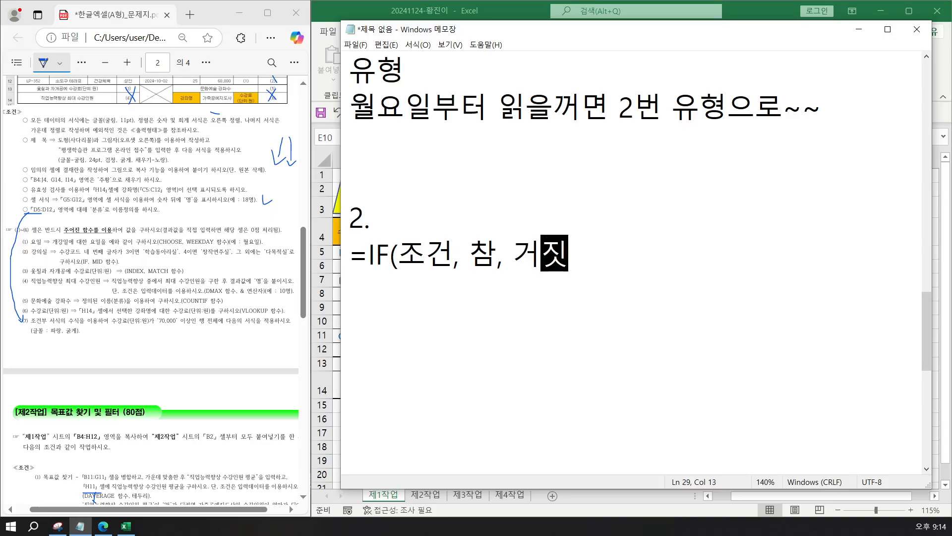
pyautogui.write(')')
# Add the syntax line '=MID(텍스트, 시작위치, 추출자리수)' directly under the IF line.
pyautogui.press('Return')
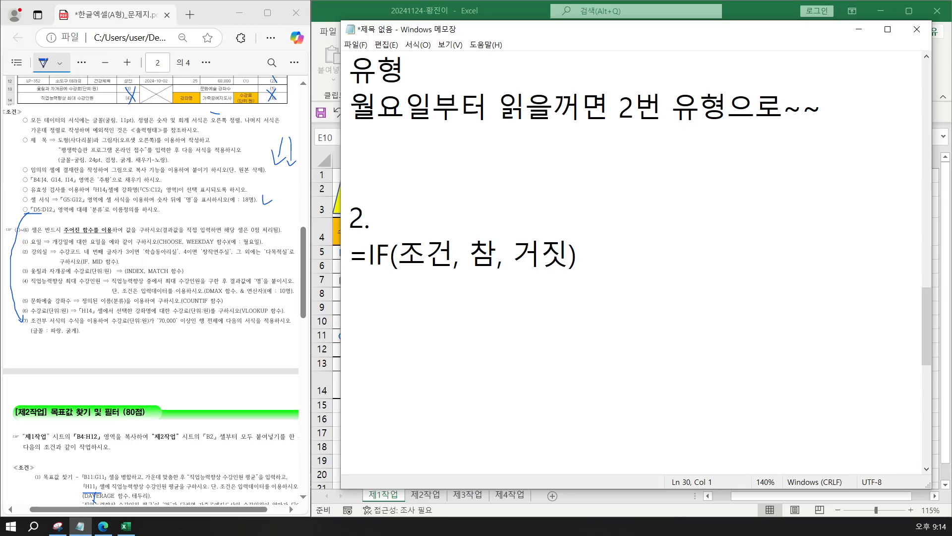
pyautogui.write('=MID')
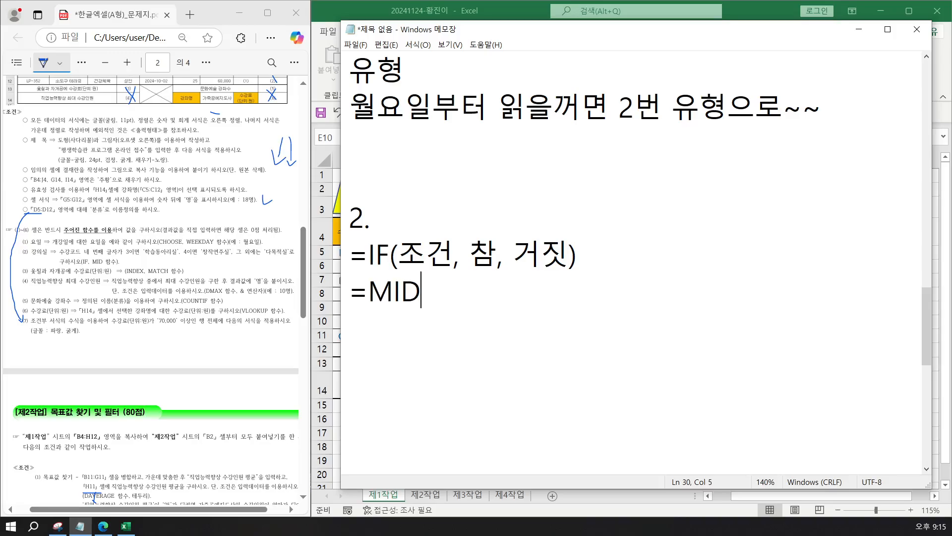
pyautogui.write('(')
pyautogui.write('XP')
pyautogui.press('BackSpace')
pyautogui.press('BackSpace')
pyautogui.press('Hangul')
pyautogui.write('테')
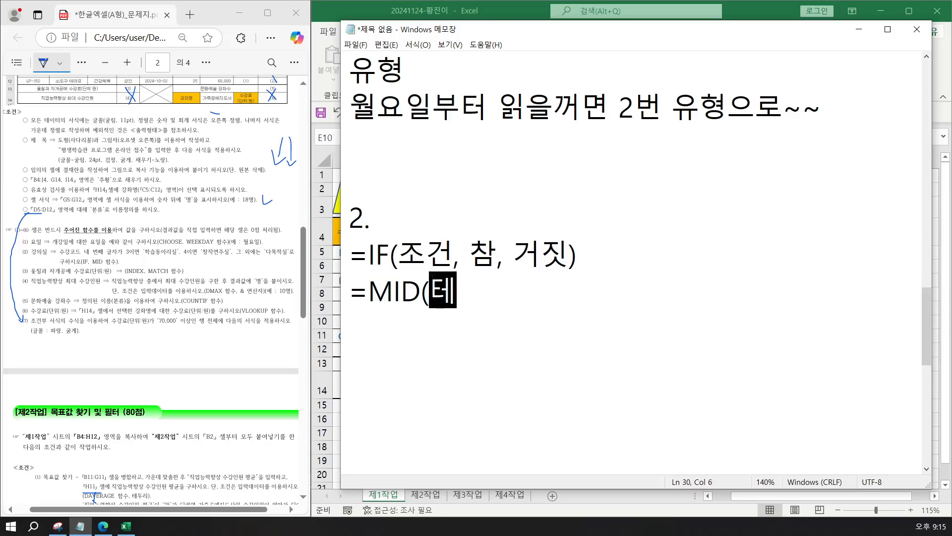
pyautogui.write('ㄱ스트, ')
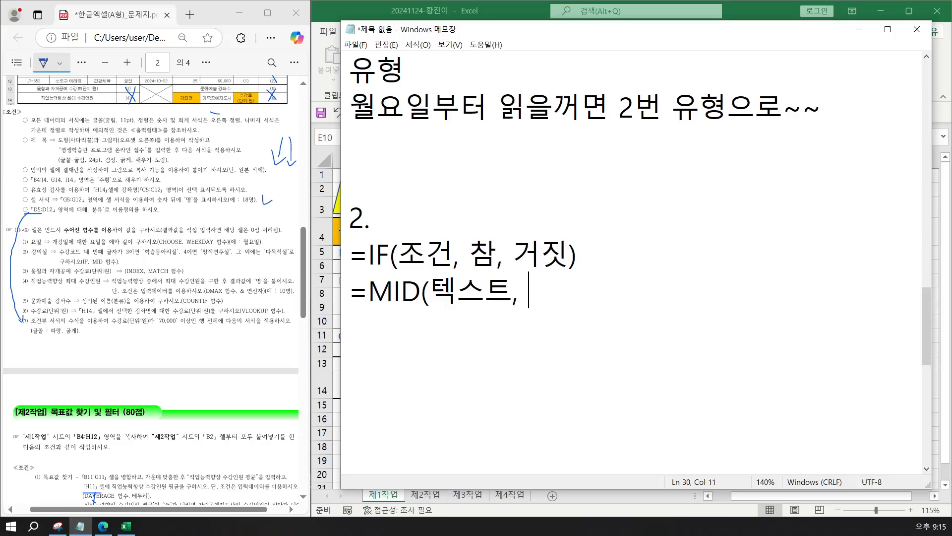
pyautogui.write('시작윛')
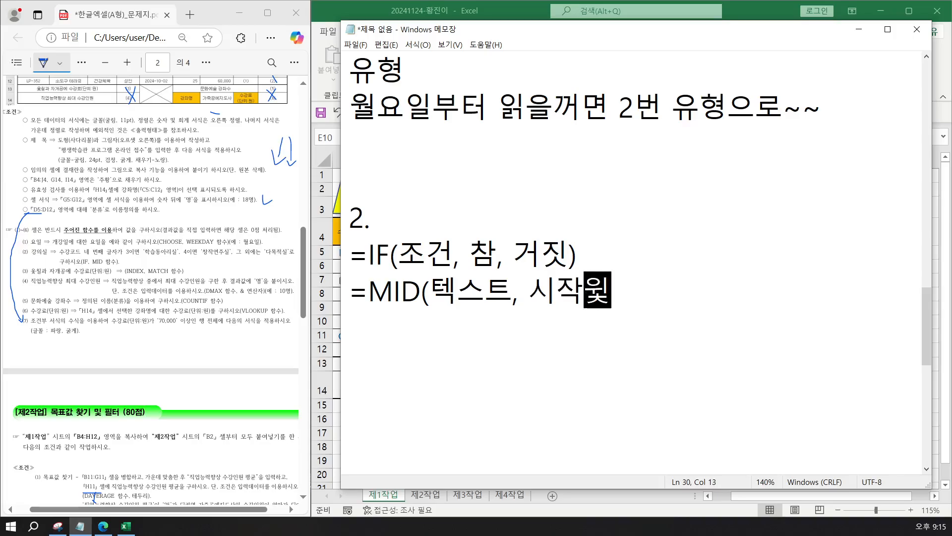
pyautogui.write('ㅣ,')
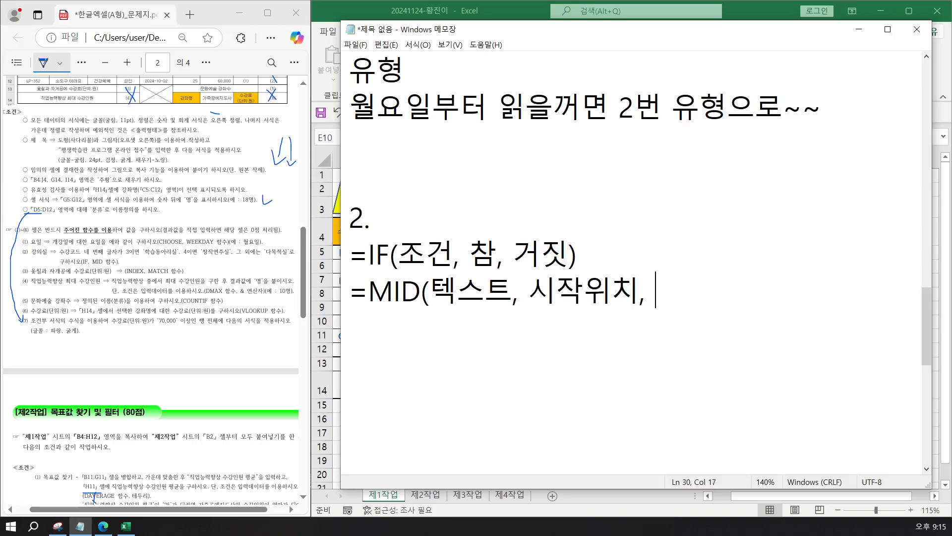
pyautogui.write(' 추')
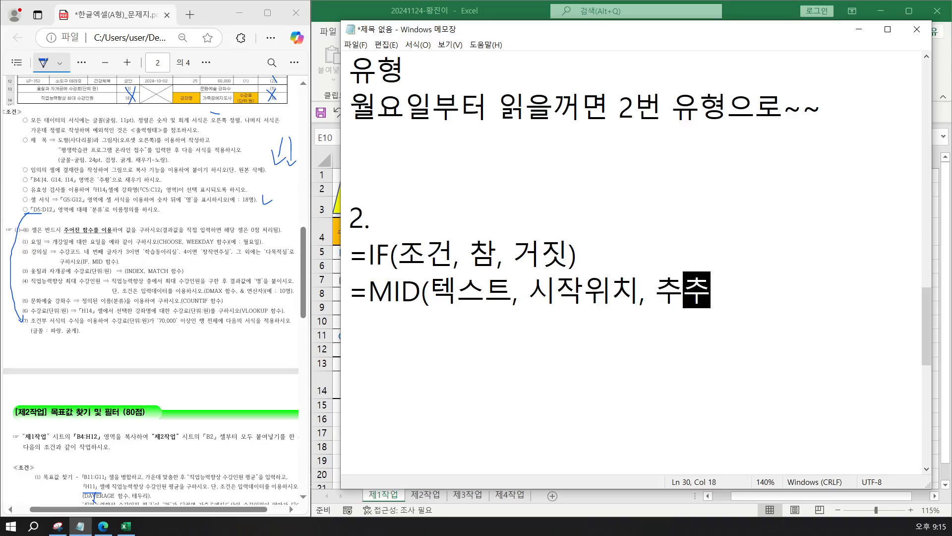
pyautogui.write('출자릿ㅜ)')
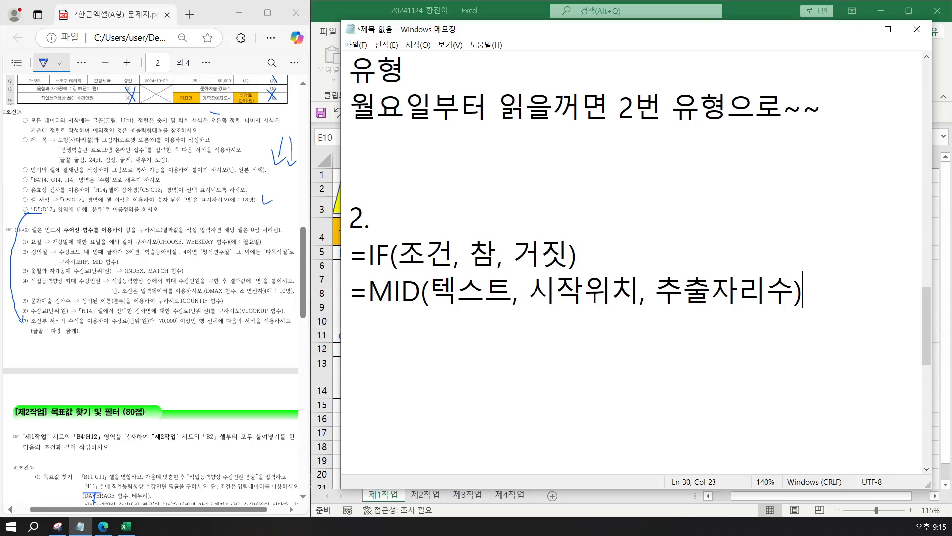
# Add a '3.' heading a few lines below the MID syntax.
pyautogui.press('Return')
pyautogui.press('Return')
pyautogui.press('Return')
pyautogui.write('3.')
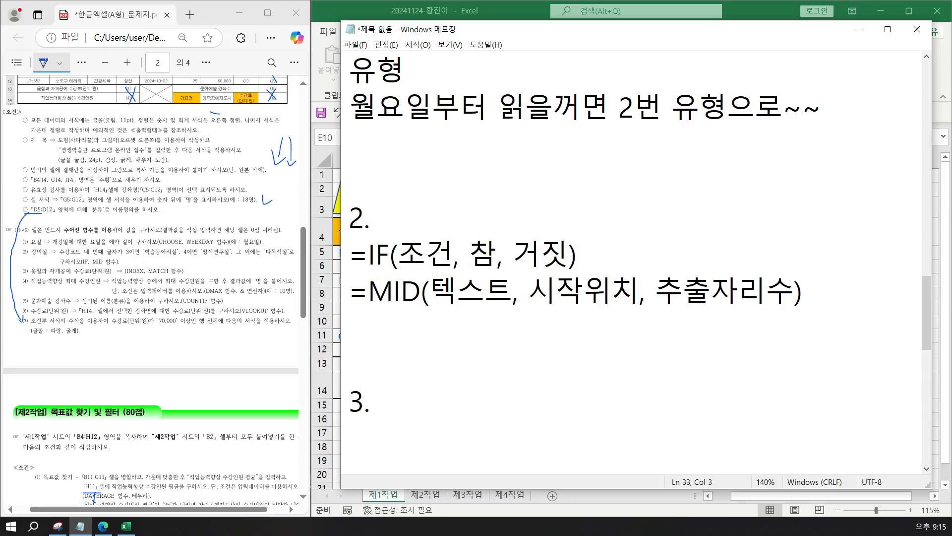
# Write the syntax line '=INDEX(범위, 행번호, 열번호)' under the '3.' heading.
pyautogui.press('Return')
pyautogui.write('=INE')
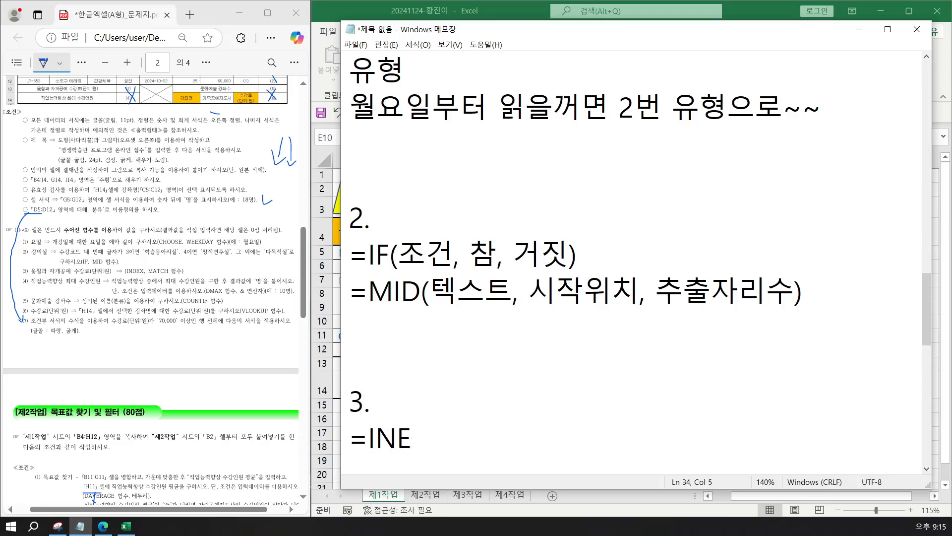
pyautogui.write('X')
pyautogui.press('BackSpace')
pyautogui.press('BackSpace')
pyautogui.write('DEX(Q')
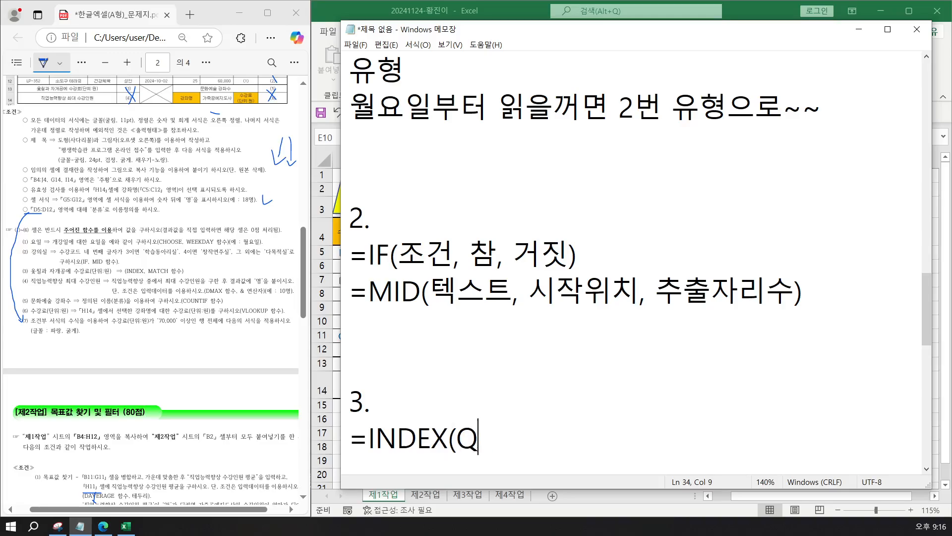
pyautogui.press('BackSpace')
pyautogui.press('Hangul')
pyautogui.write('범우,')
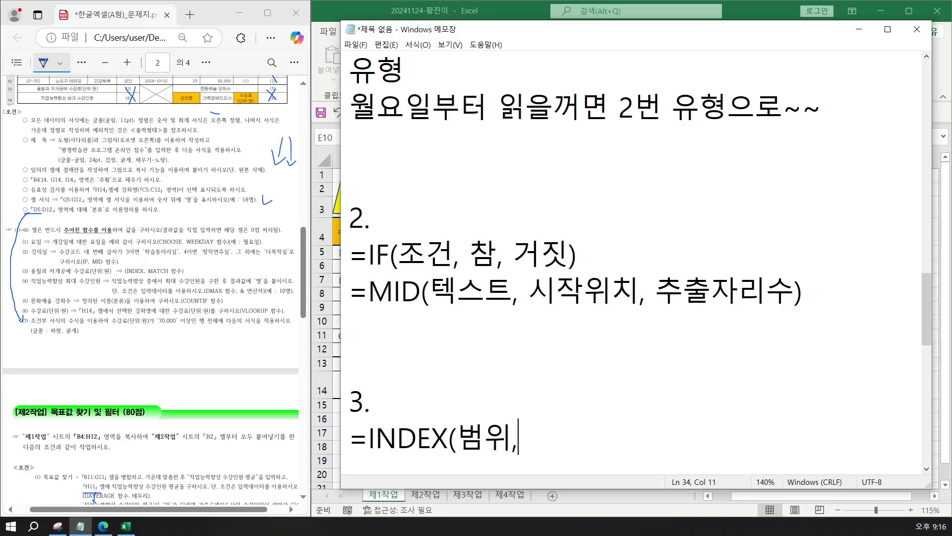
pyautogui.write(' 행번호')
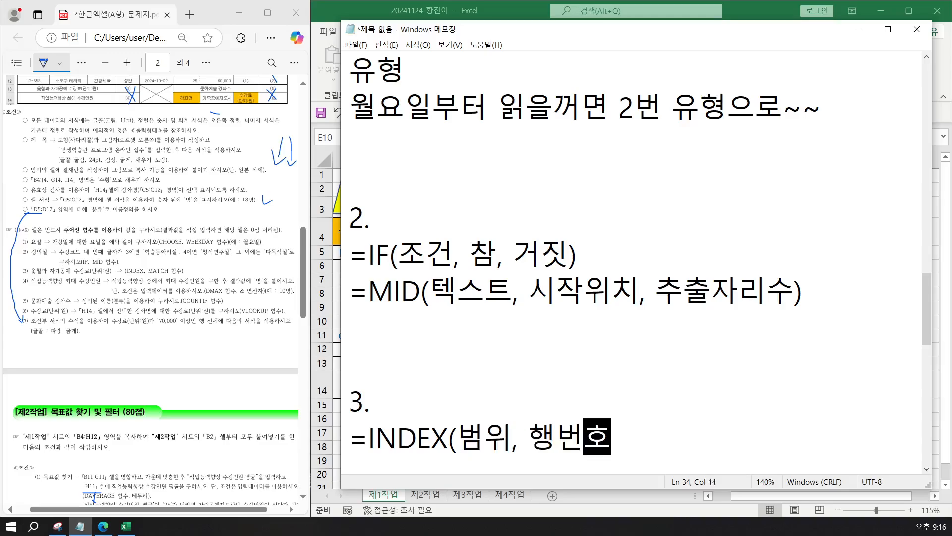
pyautogui.write(', 여번호')
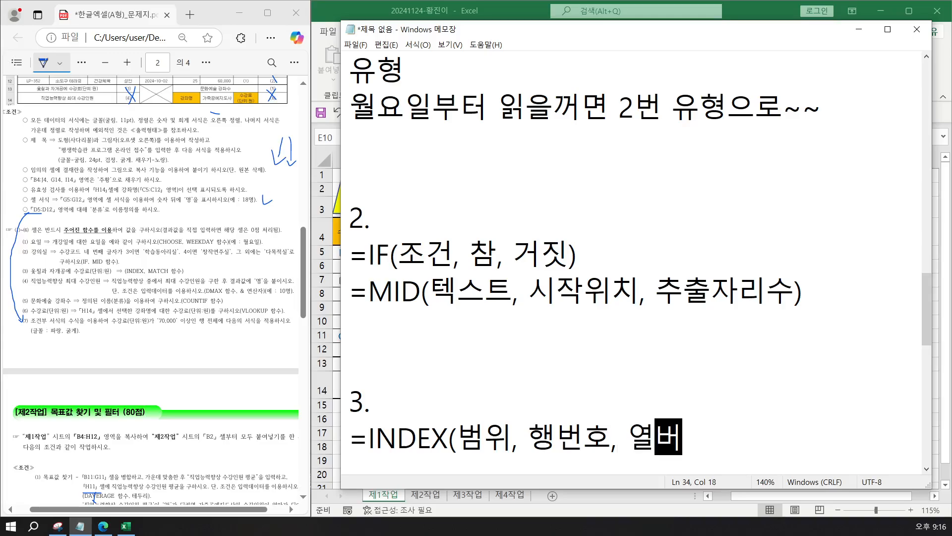
pyautogui.write(')')
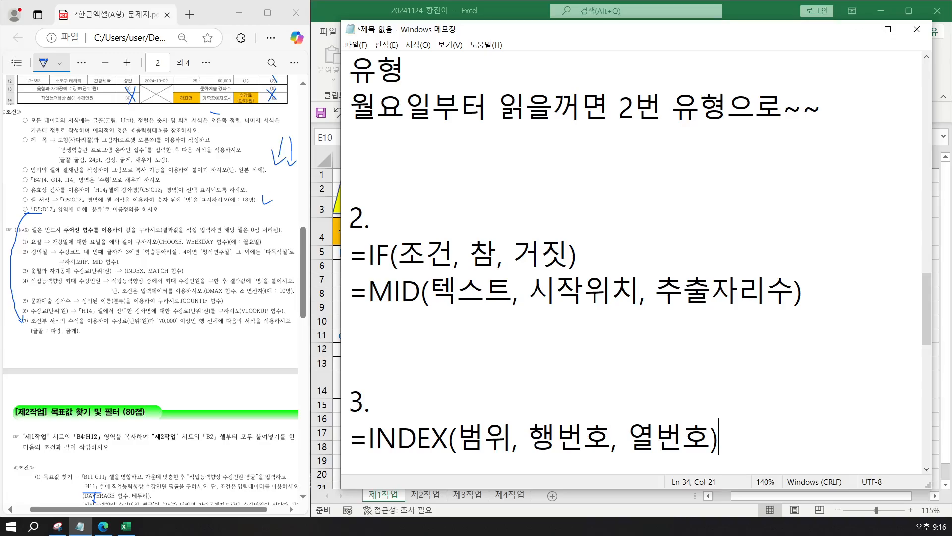
# Add a line reading '=MATCH' under the INDEX syntax, followed by a few blank lines.
pyautogui.press('Return')
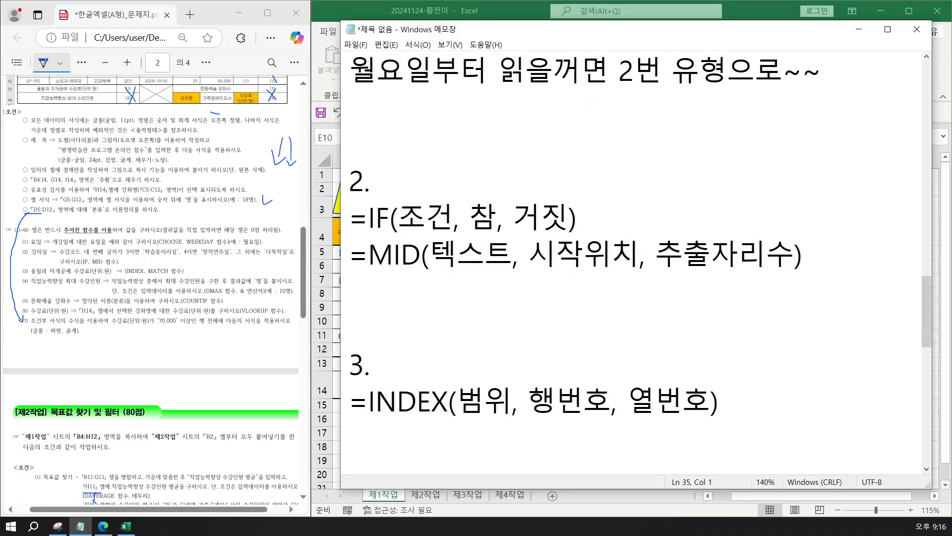
pyautogui.write('=ㅡ')
pyautogui.press('BackSpace')
pyautogui.write('MAX')
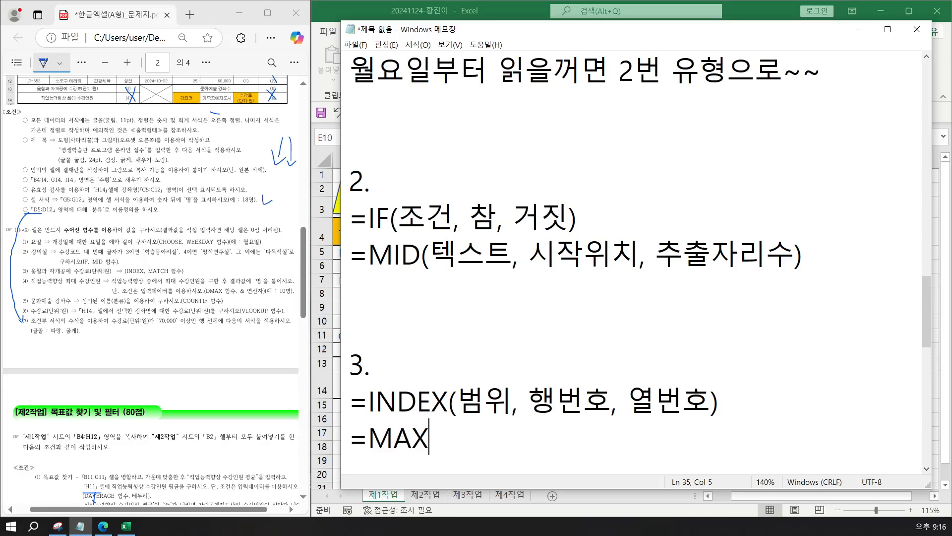
pyautogui.press('BackSpace')
pyautogui.write('TCH')
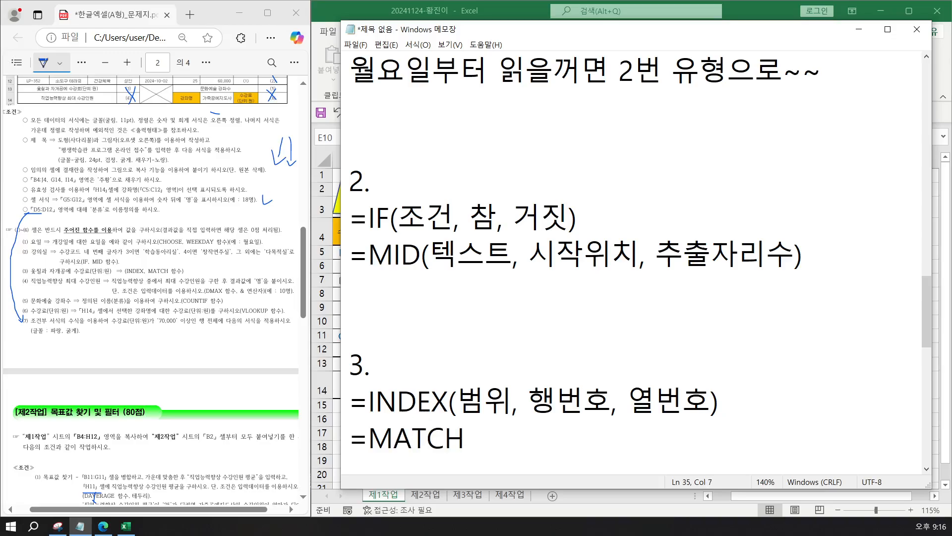
pyautogui.press('Return')
pyautogui.press('Return')
pyautogui.press('Return')
pyautogui.press('Return')
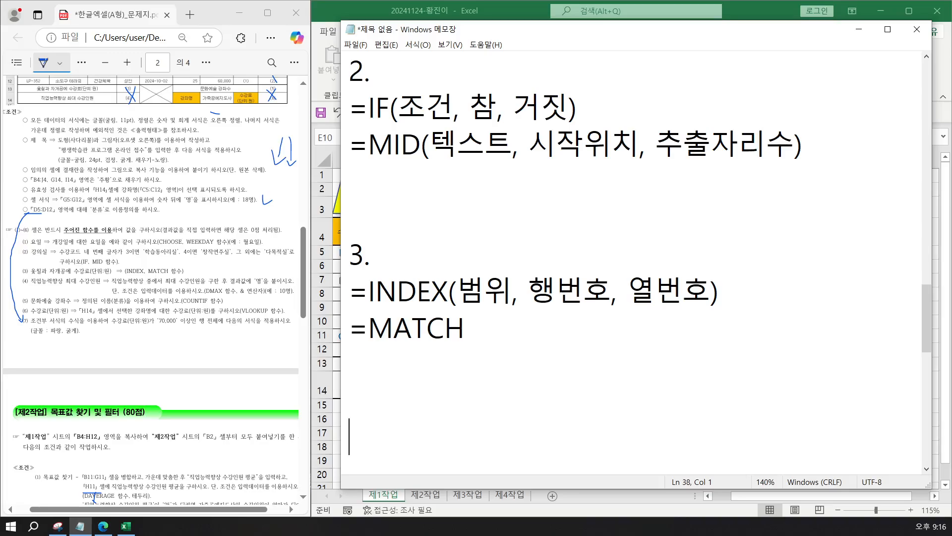
# Extend the '=MATCH' line with an opening parenthesis and its first two arguments, '값, 값범위, '.
pyautogui.press('Up')
pyautogui.press('Up')
pyautogui.press('Up')
pyautogui.press('Up')
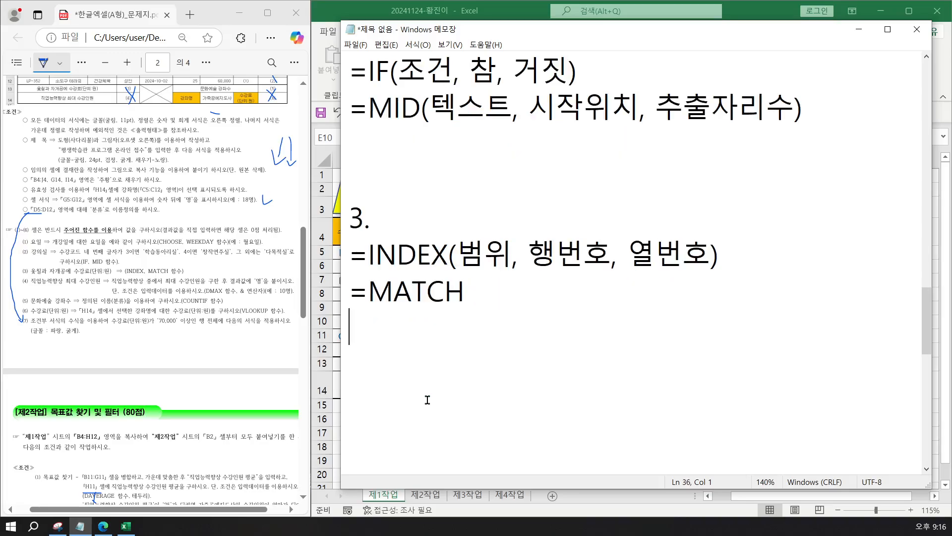
pyautogui.press('End')
pyautogui.write('(')
pyautogui.write('값, ')
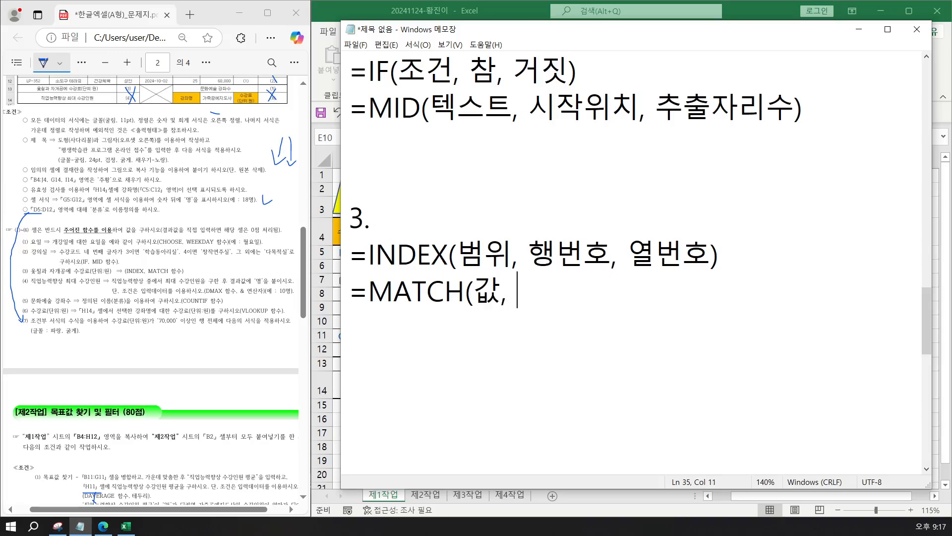
pyautogui.write('값')
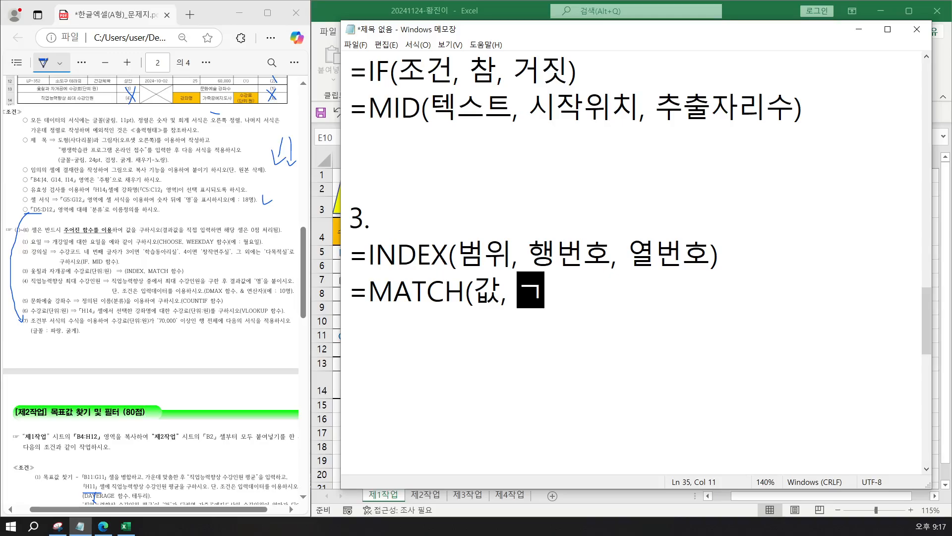
pyautogui.write('범위')
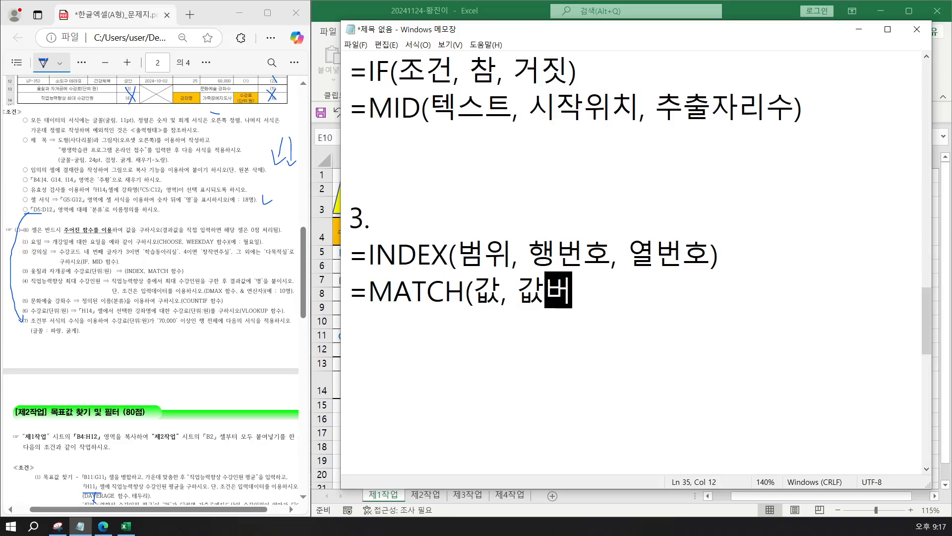
pyautogui.write(', ')
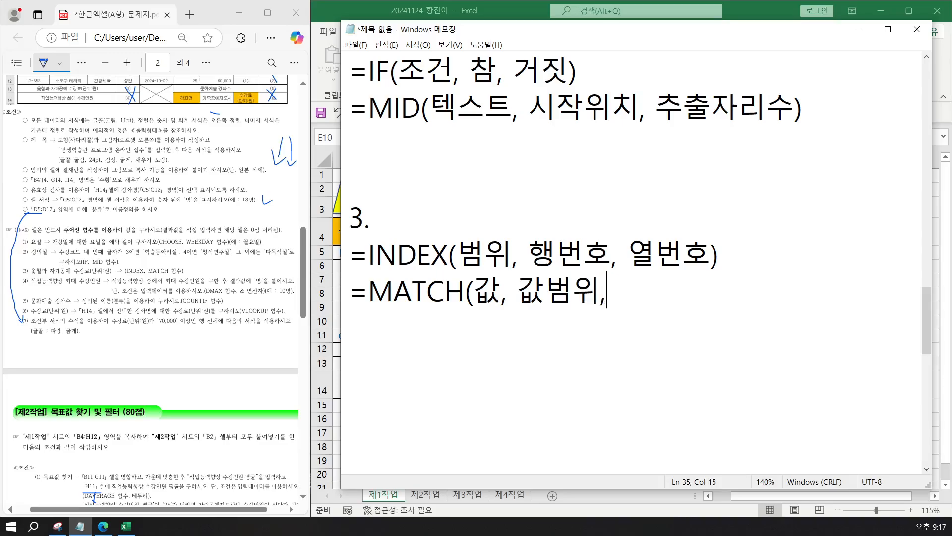
pyautogui.write('유형')
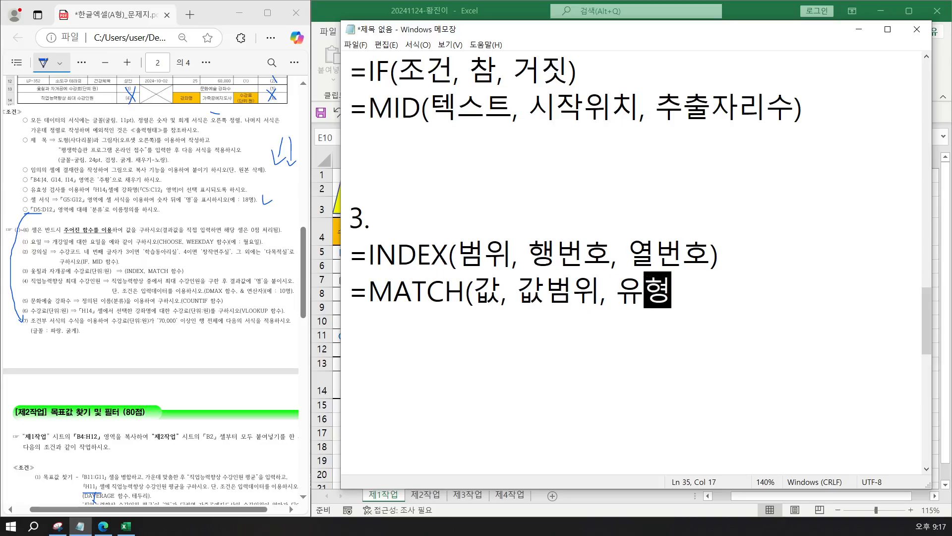
pyautogui.press('BackSpace')
pyautogui.press('BackSpace')
pyautogui.press('BackSpace')
pyautogui.press('BackSpace')
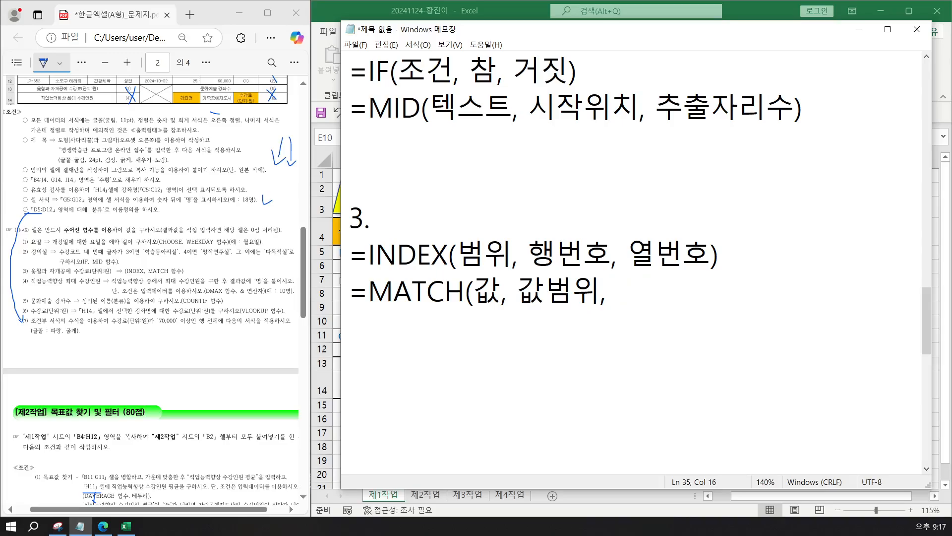
# Finish the MATCH line with the last argument and its explanation, '0) - 0은 정확하게 일치'.
pyautogui.write('0) - 0은')
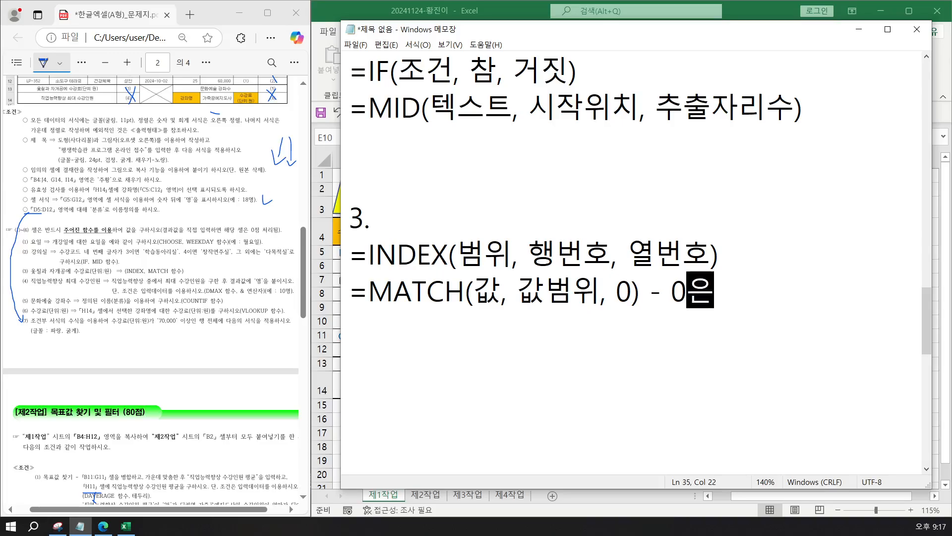
pyautogui.write(' 정화확하게 이')
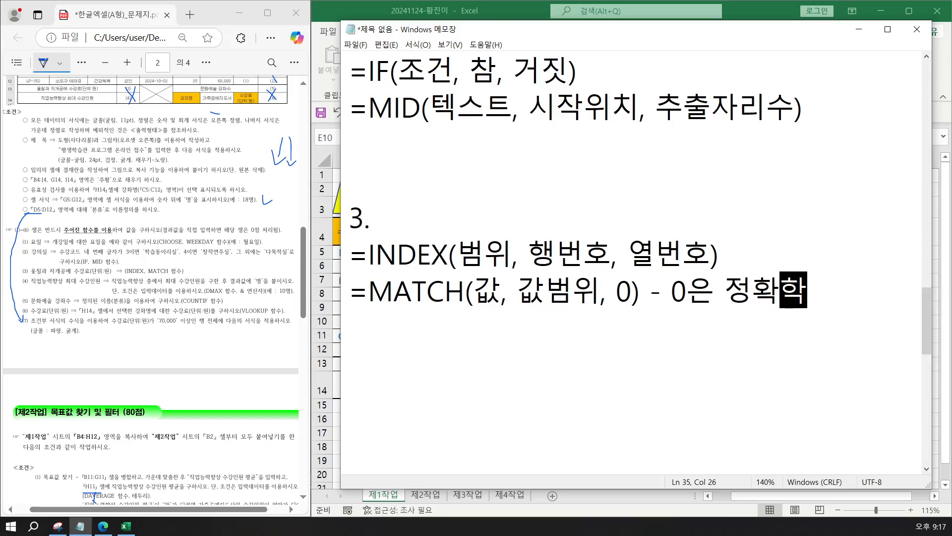
pyautogui.write('일치')
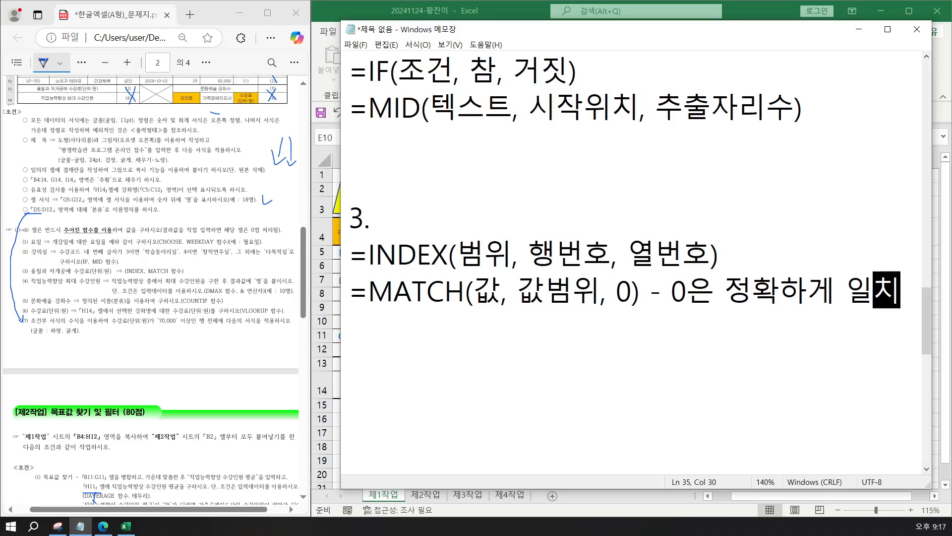
# Add a '4.' heading a few lines below the MATCH syntax.
pyautogui.press('Return')
pyautogui.press('Return')
pyautogui.press('Return')
pyautogui.press('Return')
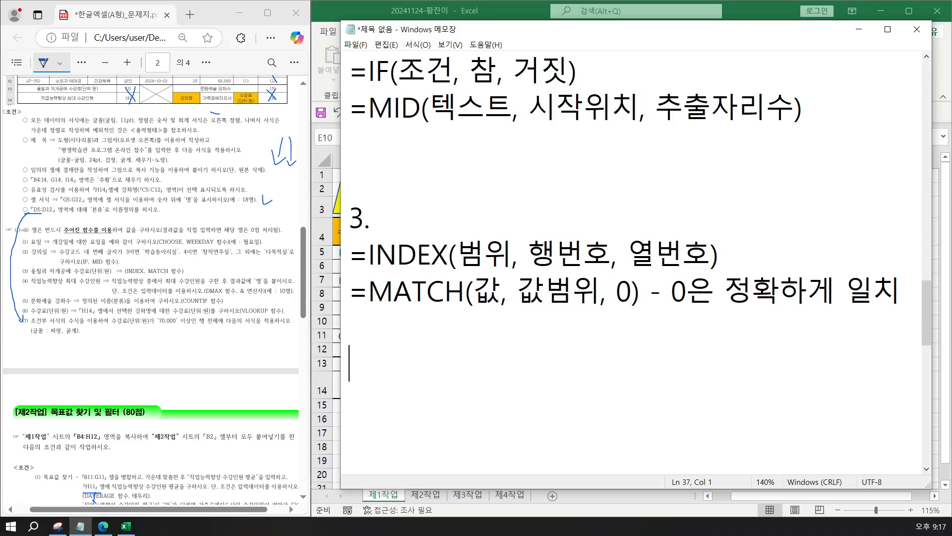
pyautogui.write('4.')
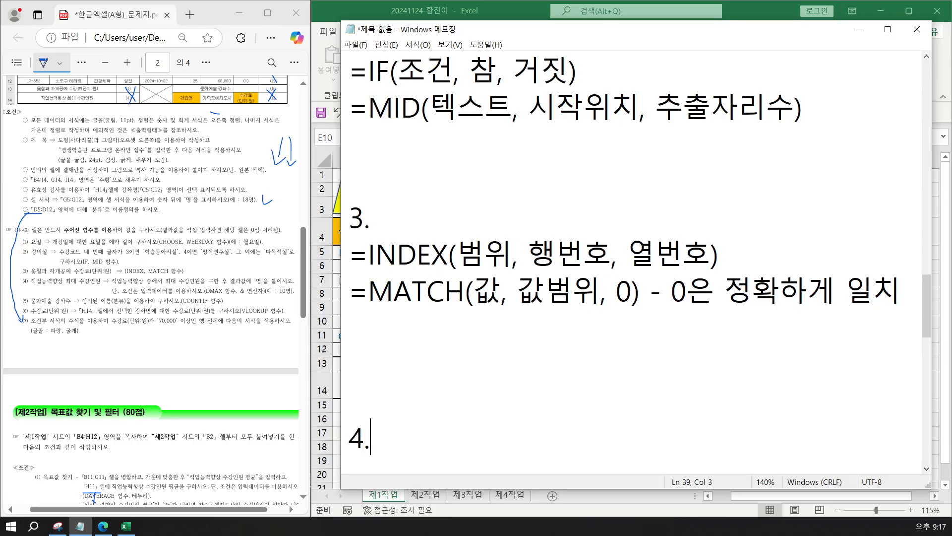
# Write the DMAX syntax on a new line under the '4.' heading as '=DMAX(전체범위, 계산제목, 조건)'.
pyautogui.press('Return')
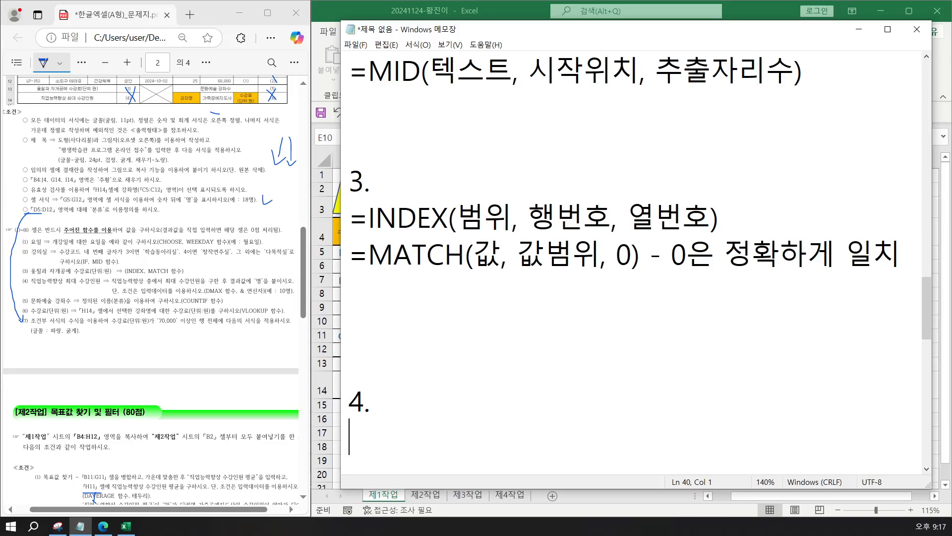
pyautogui.write('=DMAX')
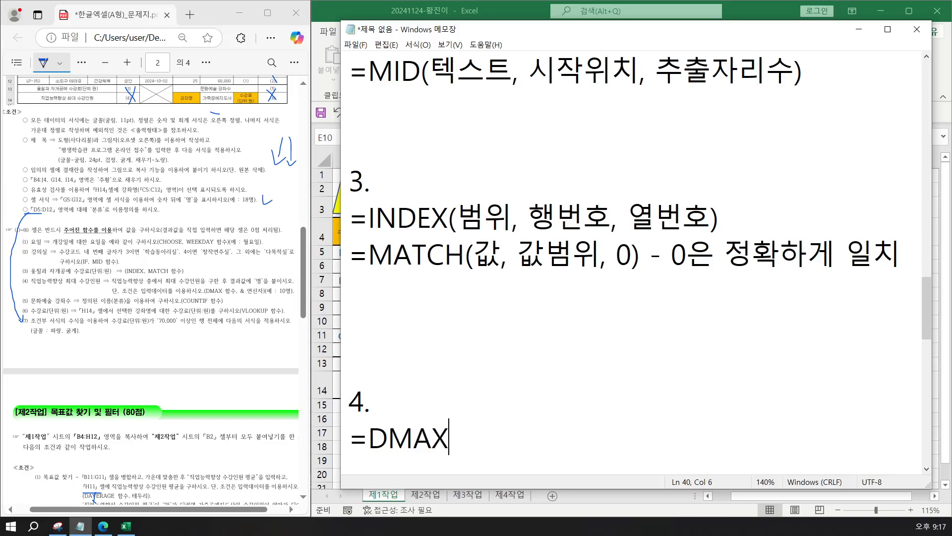
pyautogui.write('(')
pyautogui.write('WJS')
pyautogui.press('BackSpace')
pyautogui.press('BackSpace')
pyautogui.press('BackSpace')
pyautogui.press('Hangul')
pyautogui.write('전ㅊㅔ범위')
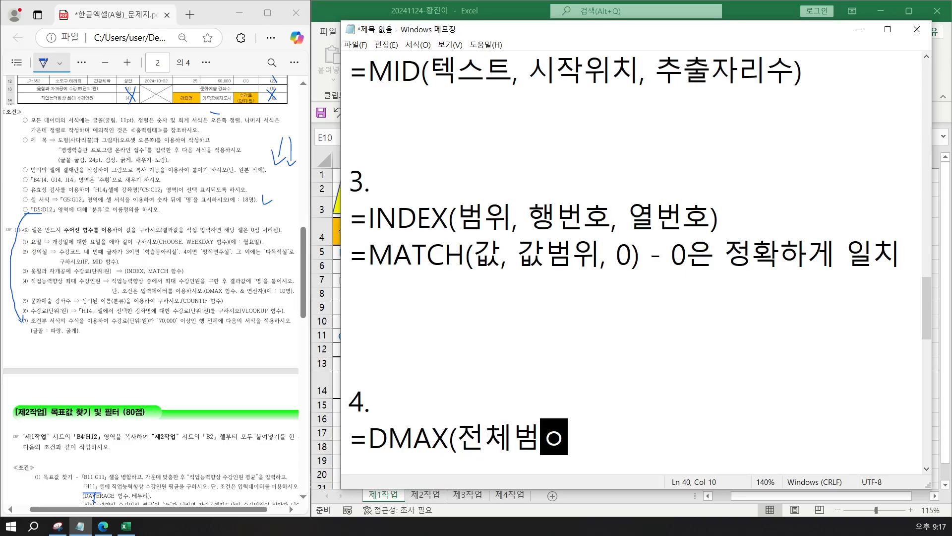
pyautogui.write(', ')
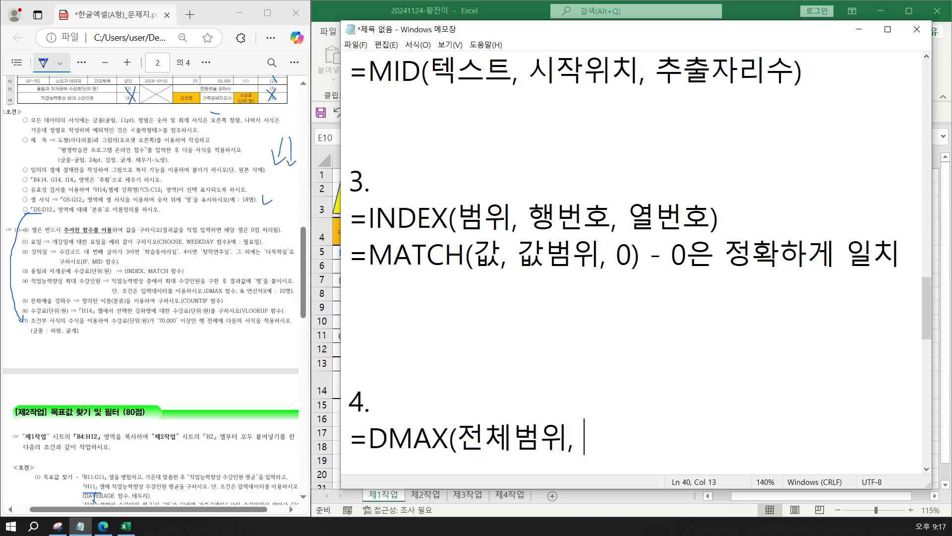
pyautogui.write('계산')
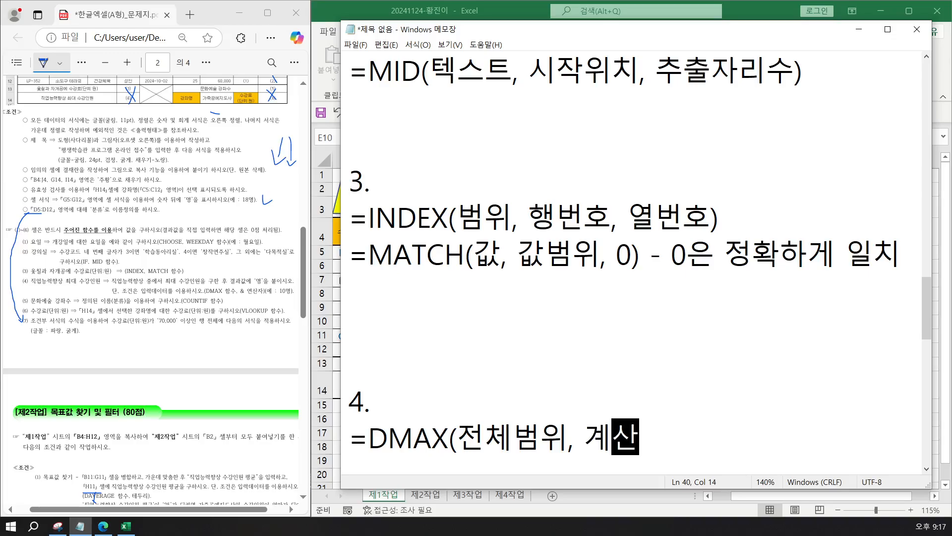
pyautogui.write('제모ㄱ')
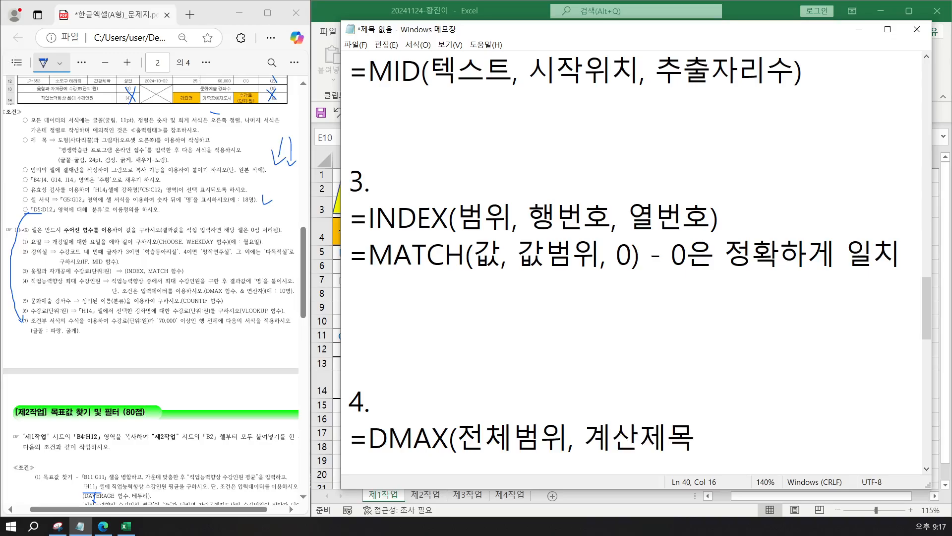
pyautogui.write(', 조건')
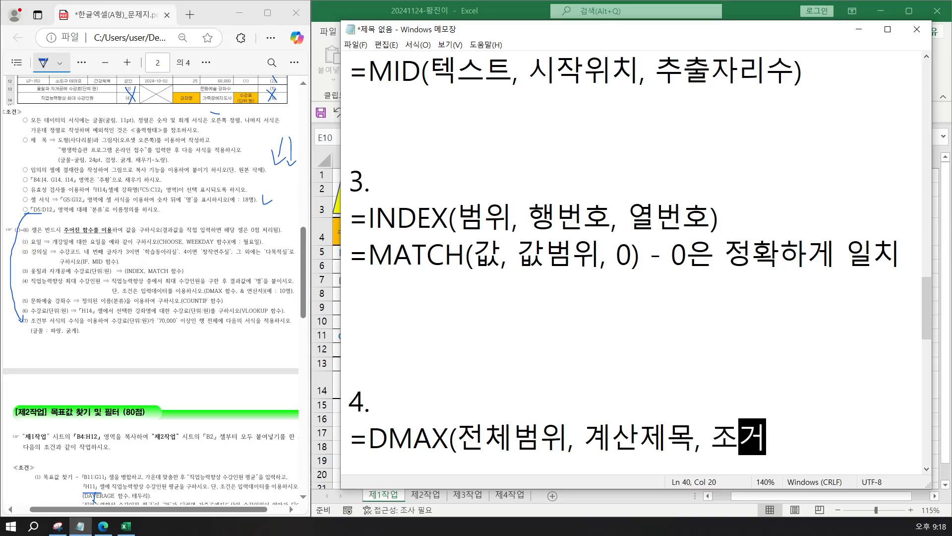
pyautogui.write(')')
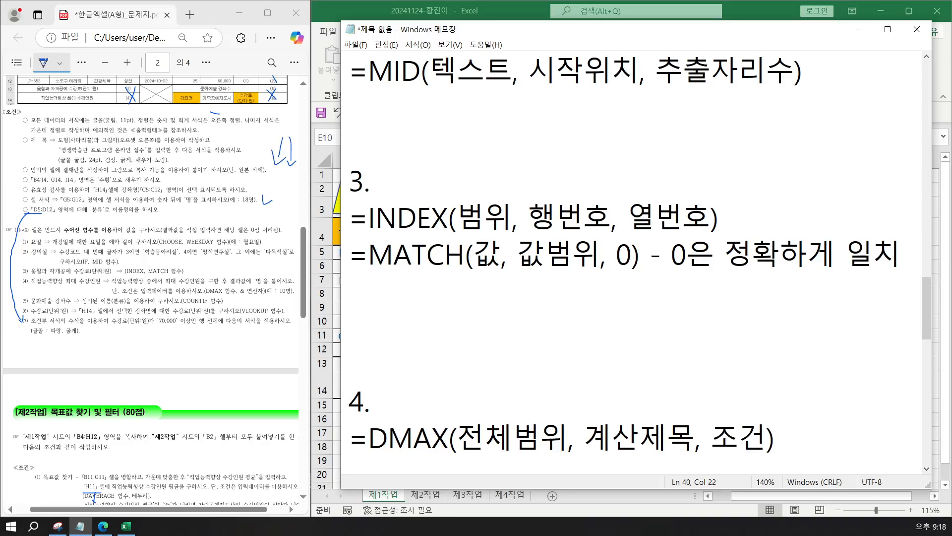
# Append the note ' - 데이터베이스함수는 반드시 제목이 필요' to the DMAX syntax.
pyautogui.write(' - 데이터')
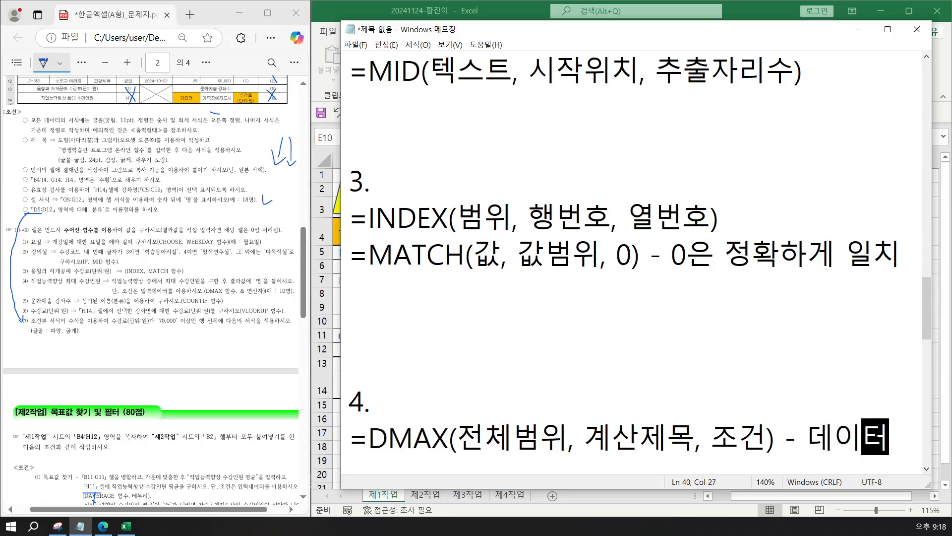
pyautogui.write('벵이스함수')
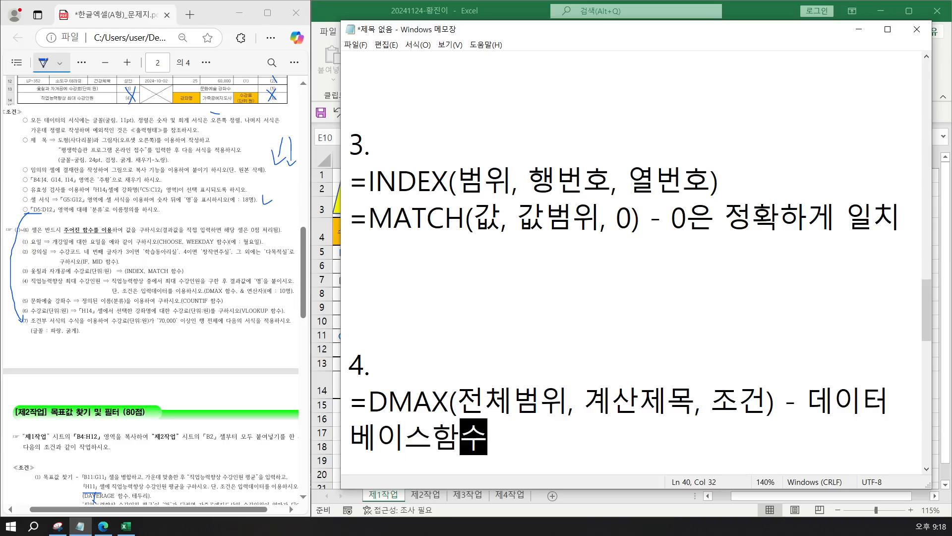
pyautogui.write('는 반드시')
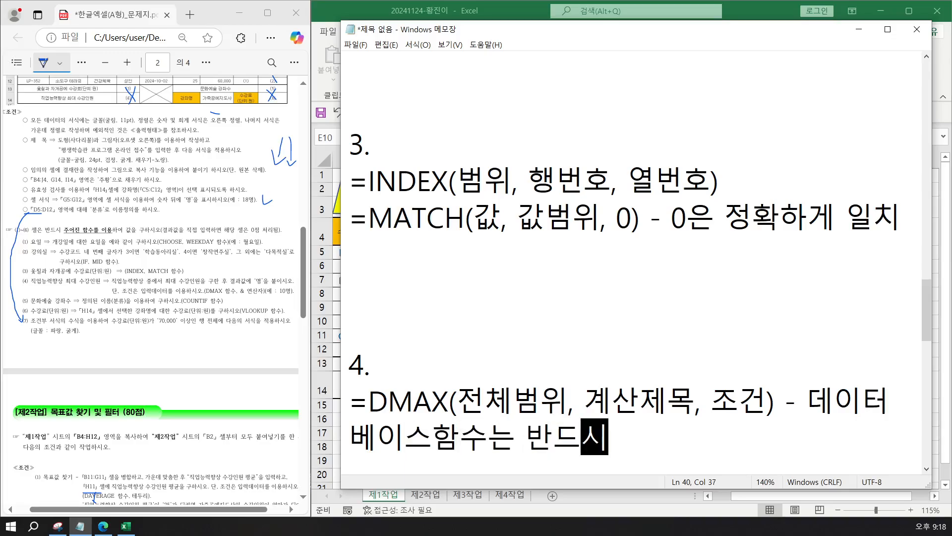
pyautogui.write(' ㅈ제모')
pyautogui.write('필요')
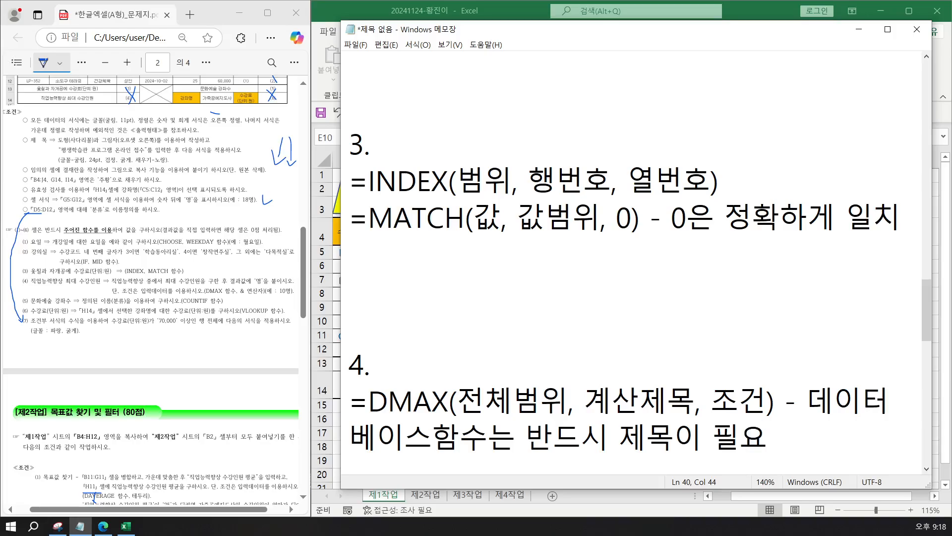
# Add a line below the DMAX note explaining the & operator: '& : 수식과 결합하여 사용하자 결합연산자'.
pyautogui.press('Return')
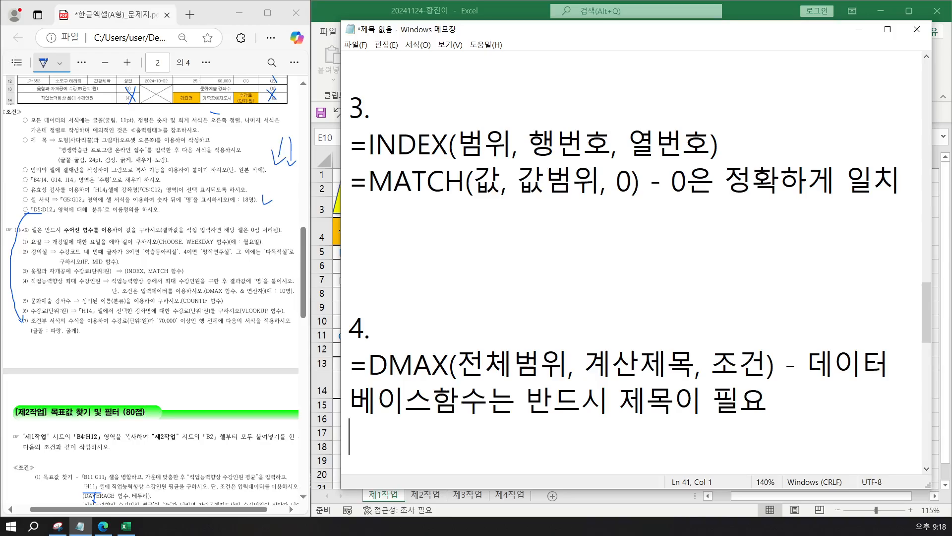
pyautogui.write('&')
pyautogui.press('Return')
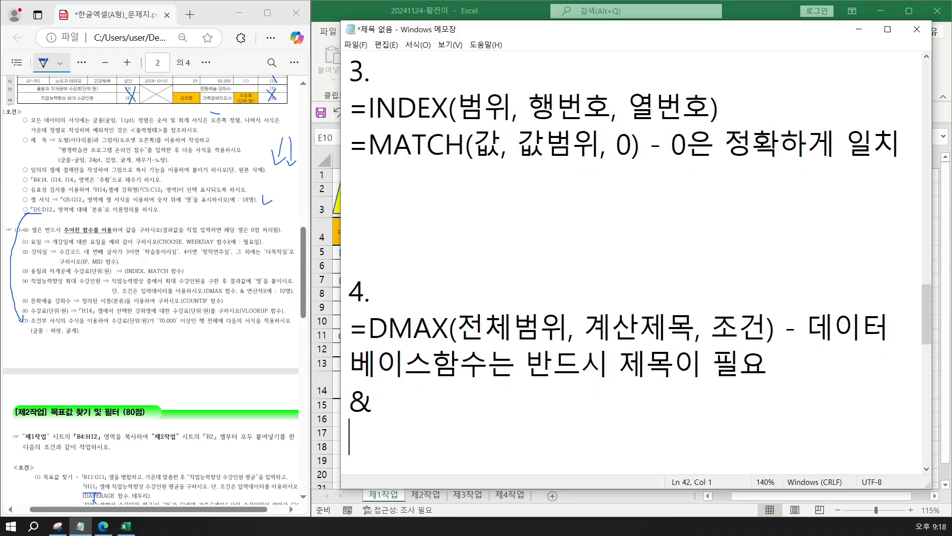
pyautogui.press('BackSpace')
pyautogui.write(':')
pyautogui.write(' 수식과 ㄱ')
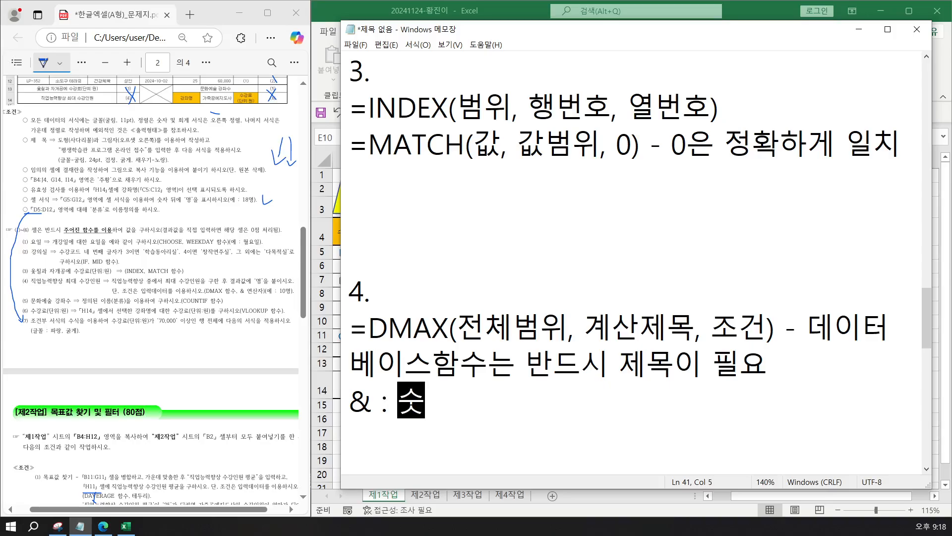
pyautogui.write('결합하')
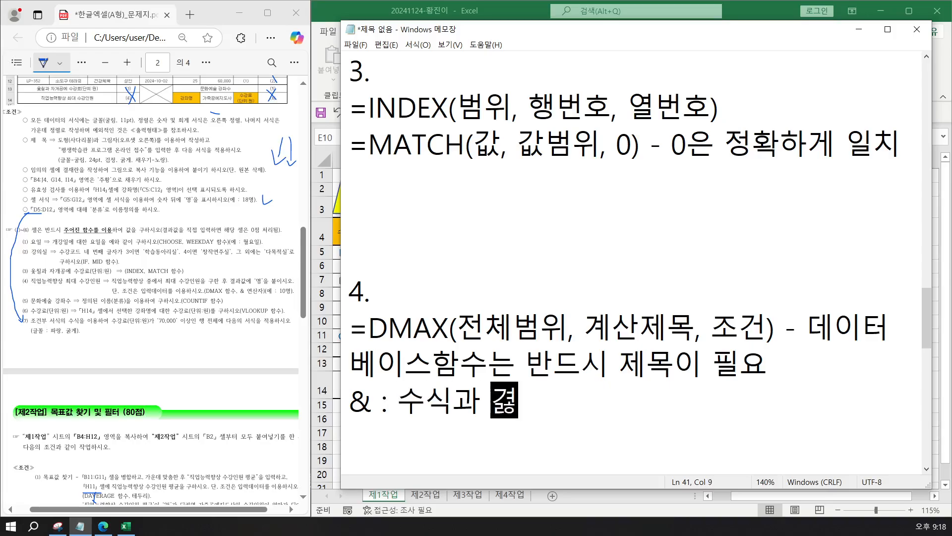
pyautogui.write('여 ')
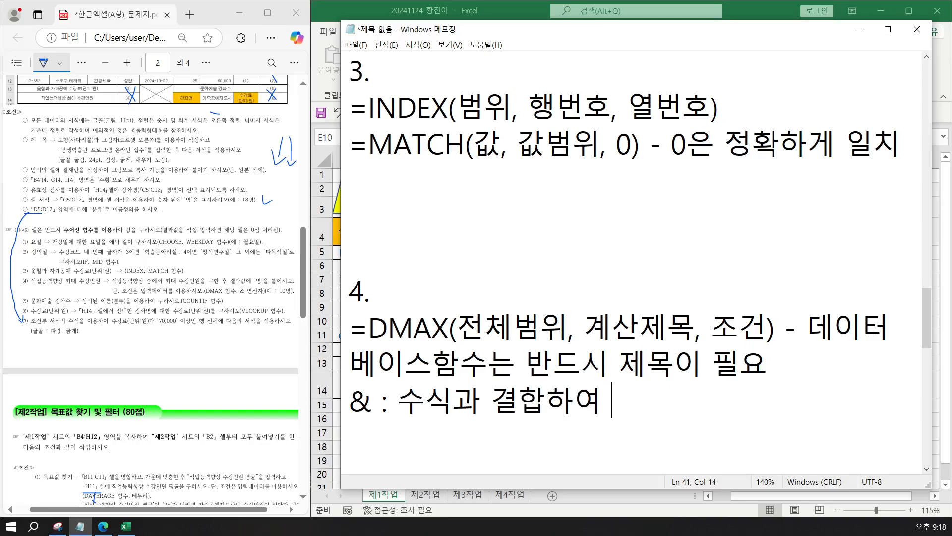
pyautogui.write('사용하자 결합')
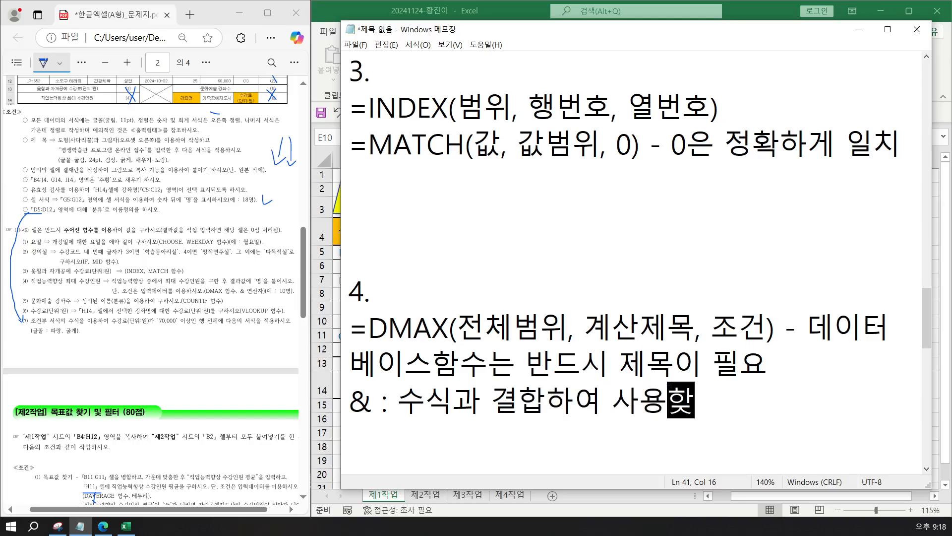
pyautogui.write('연산자')
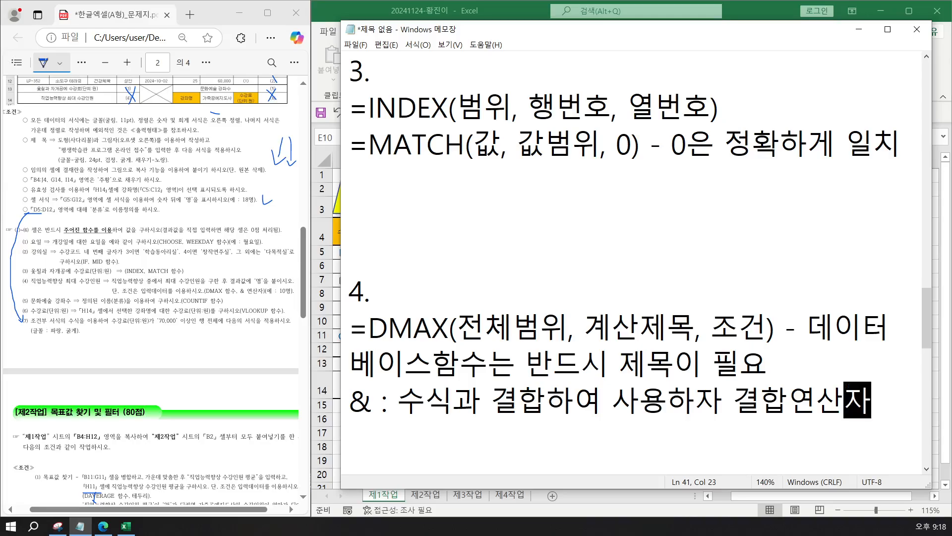
# Add a '5.' heading below the & operator line, leaving three blank lines between them.
pyautogui.press('Return')
pyautogui.press('Return')
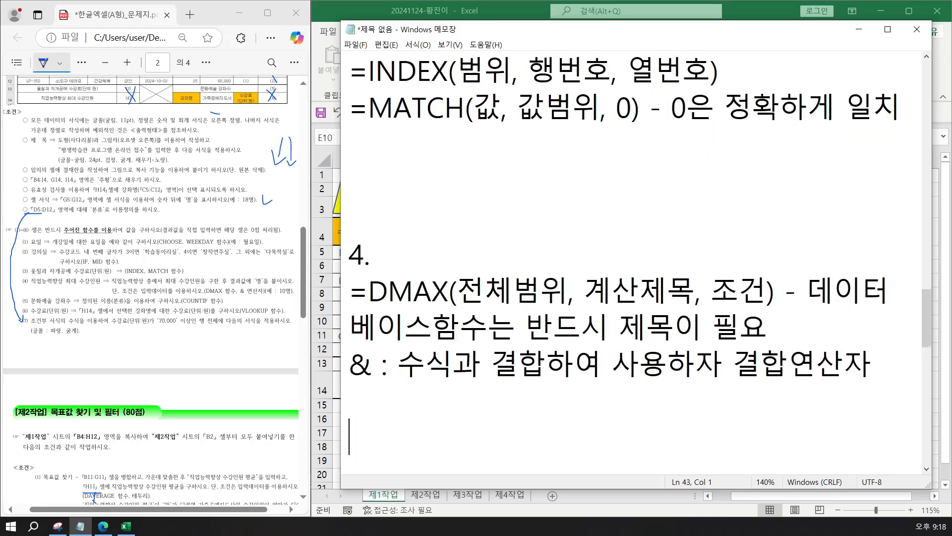
pyautogui.press('Return')
pyautogui.press('Return')
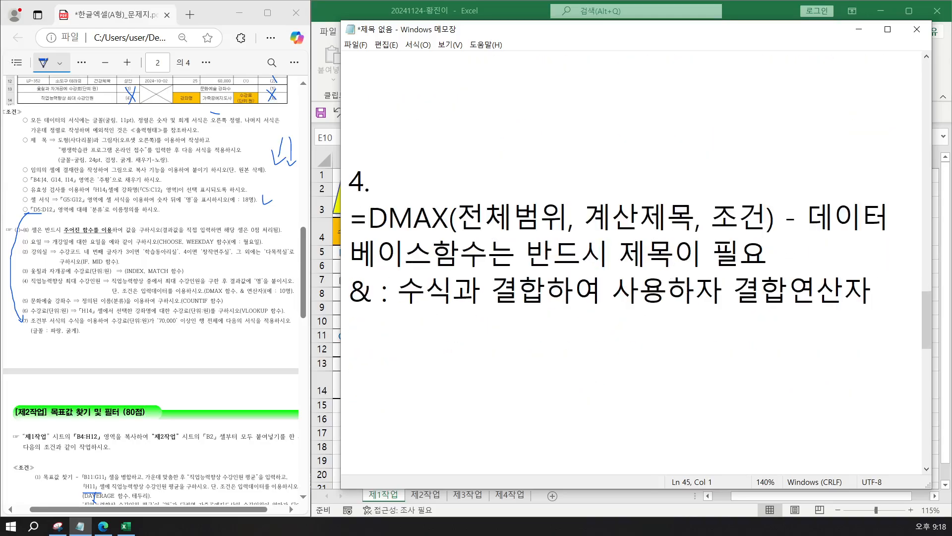
pyautogui.press('Return')
pyautogui.press('Return')
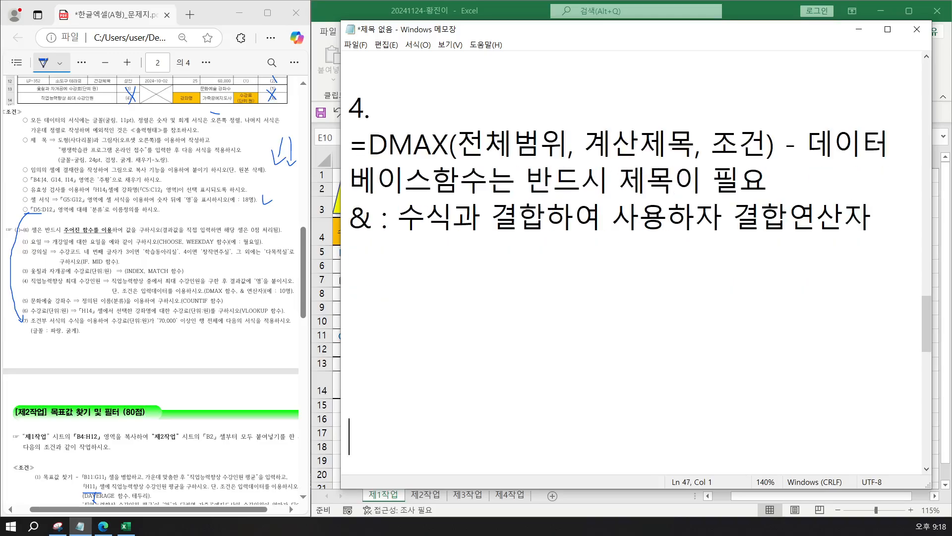
pyautogui.press('Up')
pyautogui.press('Up')
pyautogui.write('5.')
# Write the COUNTIF syntax on a new line under the '5.' heading as '=COUNTIF(조건범위, "조건")'.
pyautogui.press('Return')
pyautogui.write('=C')
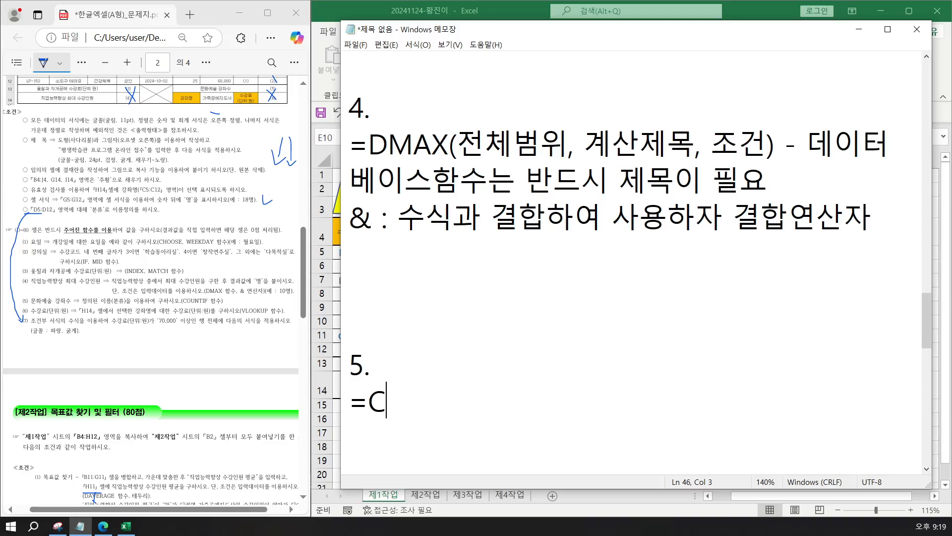
pyautogui.write('OUNT')
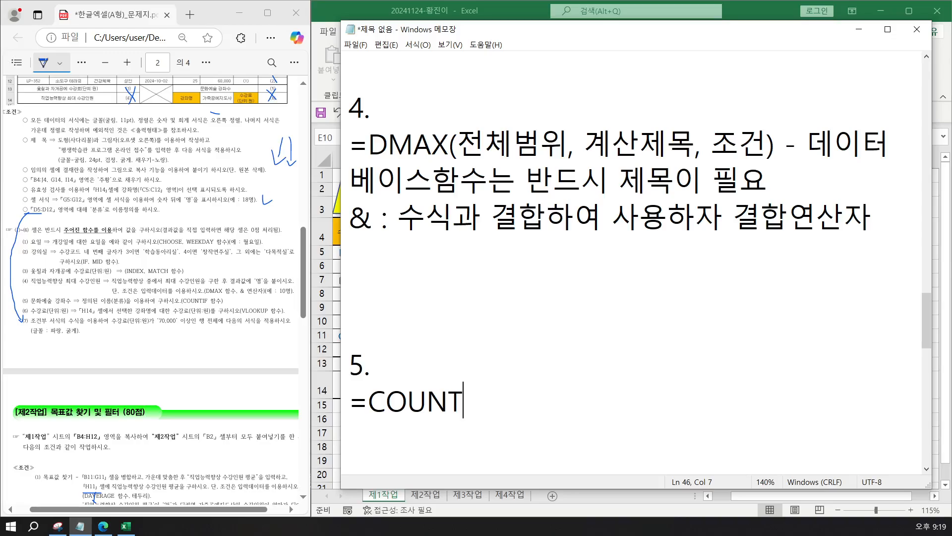
pyautogui.write('IF')
pyautogui.write('(')
pyautogui.write('조건범위')
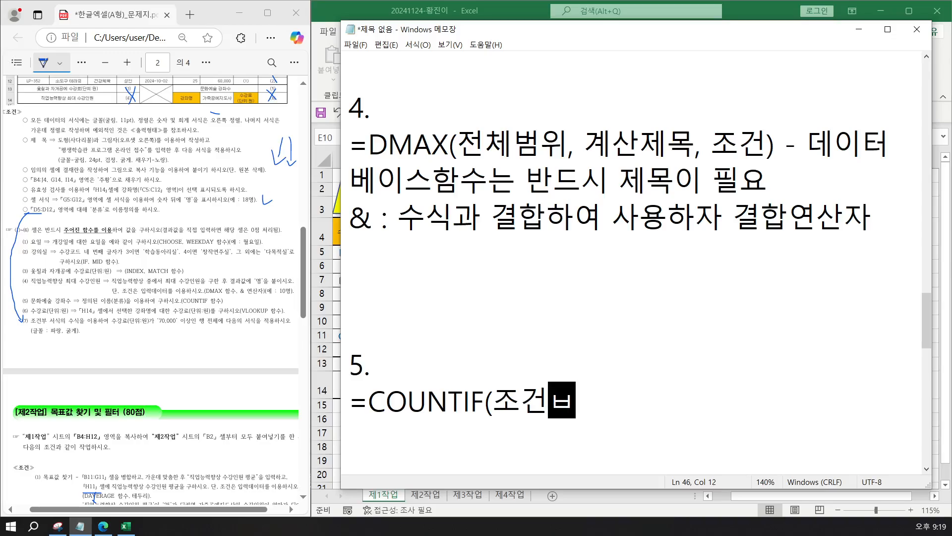
pyautogui.write(', ')
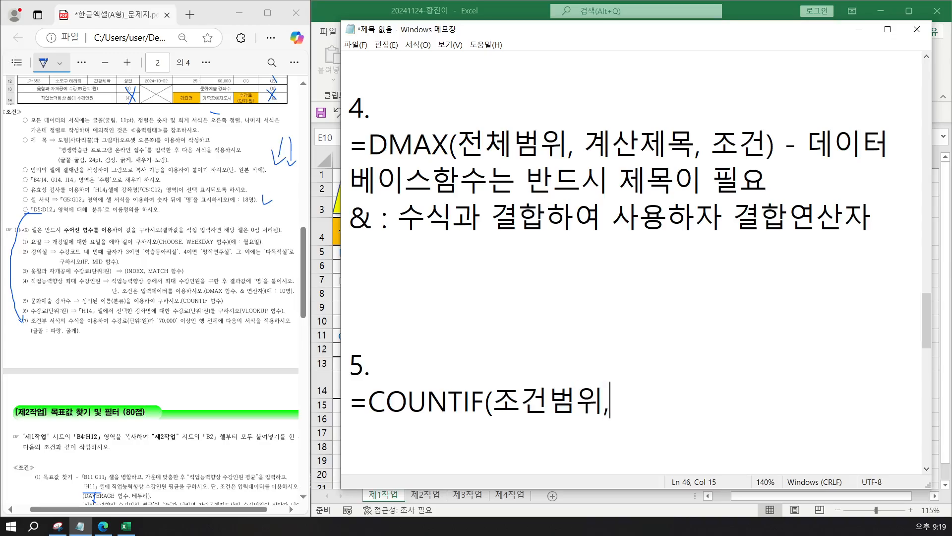
pyautogui.write('"족건')
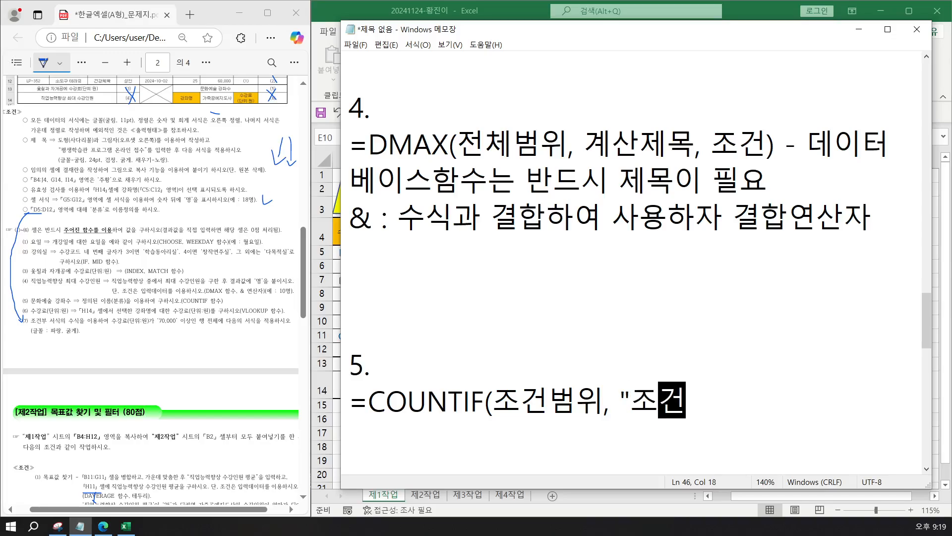
pyautogui.write('")')
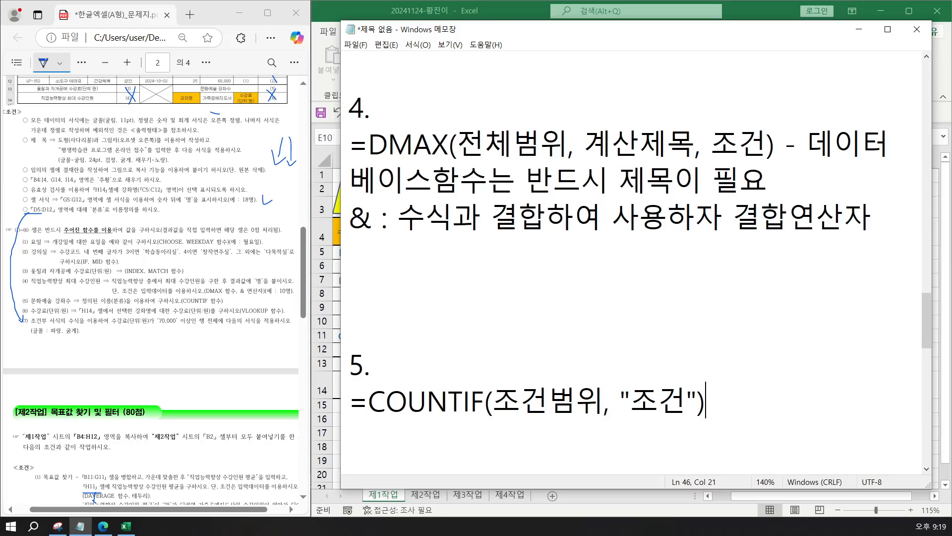
# Add a new "6." heading a few blank lines below the COUNTIF note.
pyautogui.press('Return')
pyautogui.press('Return')
pyautogui.press('Return')
pyautogui.press('Return')
pyautogui.press('Return')
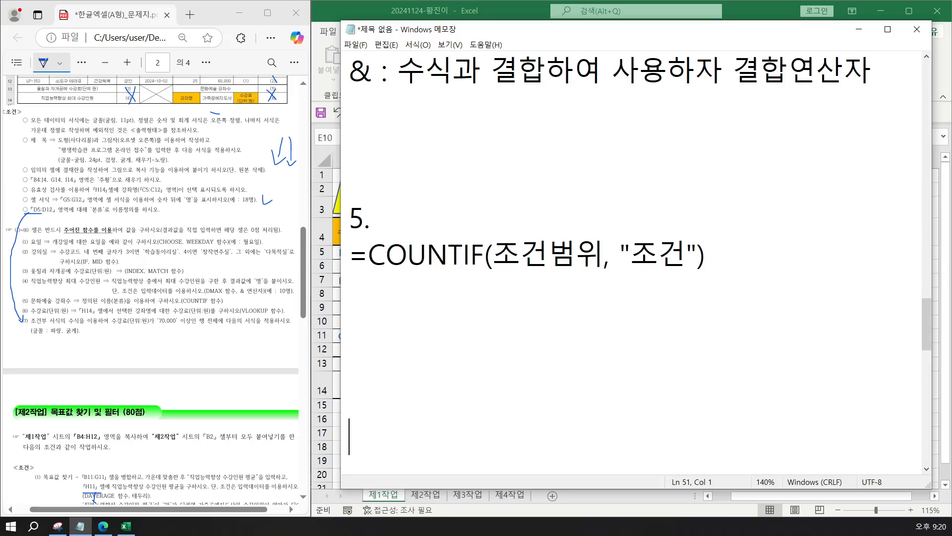
pyautogui.click(427, 400)
pyautogui.press('Up')
pyautogui.write('6.')
pyautogui.press('Return')
# Write the syntax note =VLOOKUP(대상값, 대상범위, 열번호, 유형) under the 6. heading.
pyautogui.write('=CL')
pyautogui.press('BackSpace')
pyautogui.press('BackSpace')
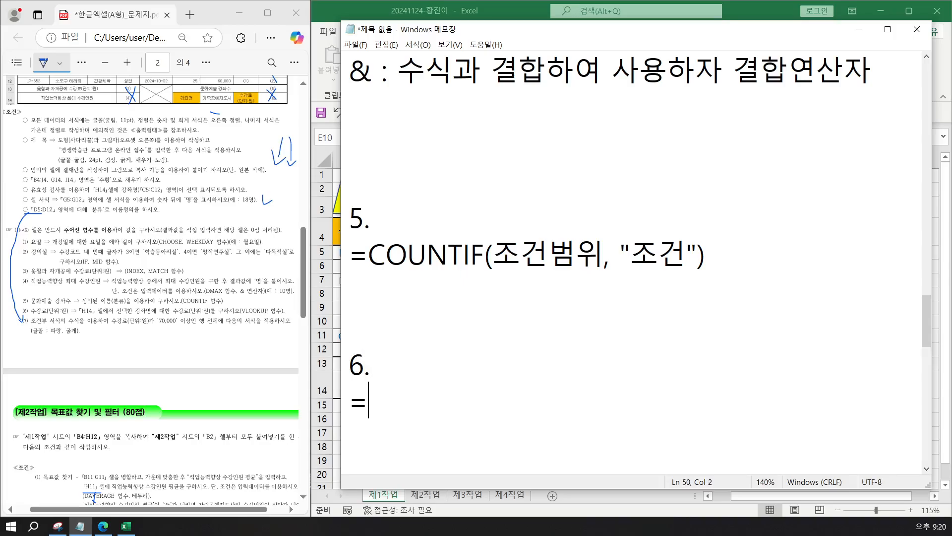
pyautogui.write('VLOOKUP')
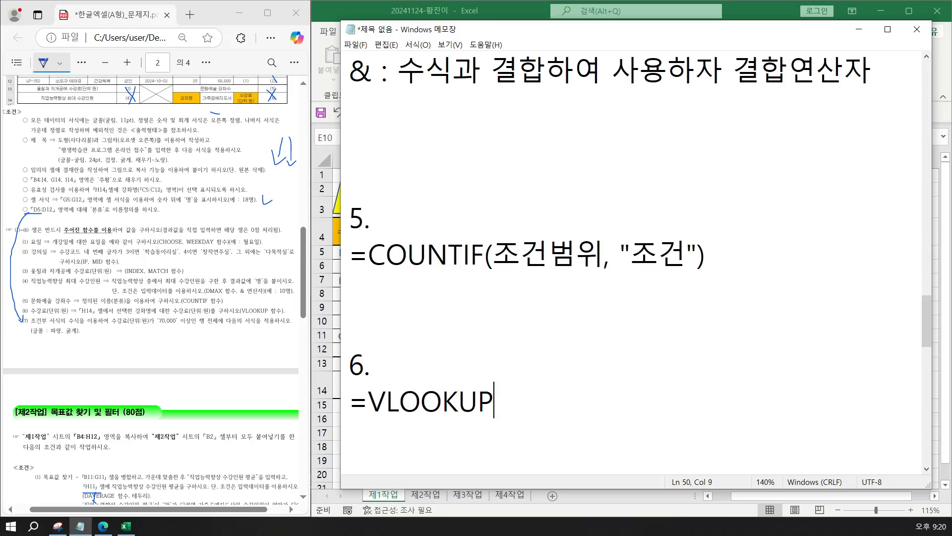
pyautogui.write('(EOTK')
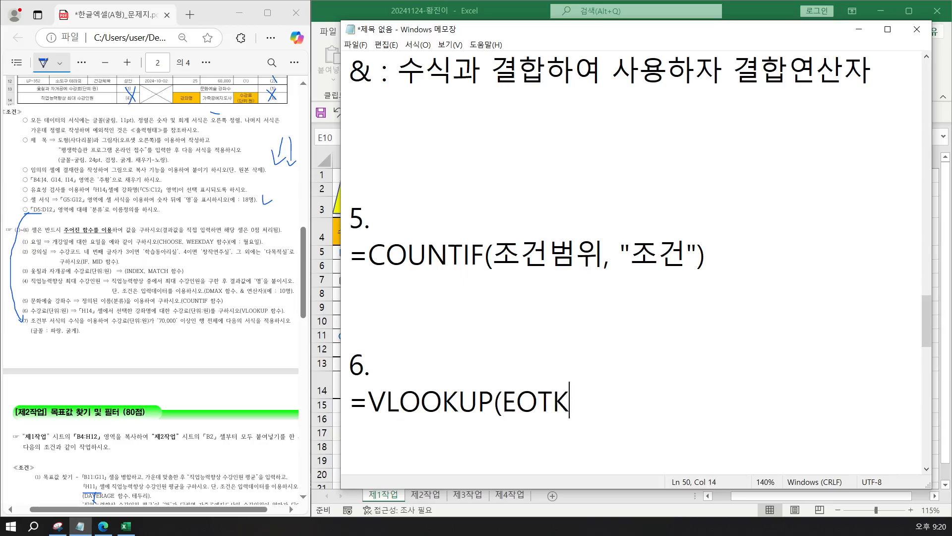
pyautogui.press('BackSpace')
pyautogui.press('BackSpace')
pyautogui.press('BackSpace')
pyautogui.press('BackSpace')
pyautogui.write('대상')
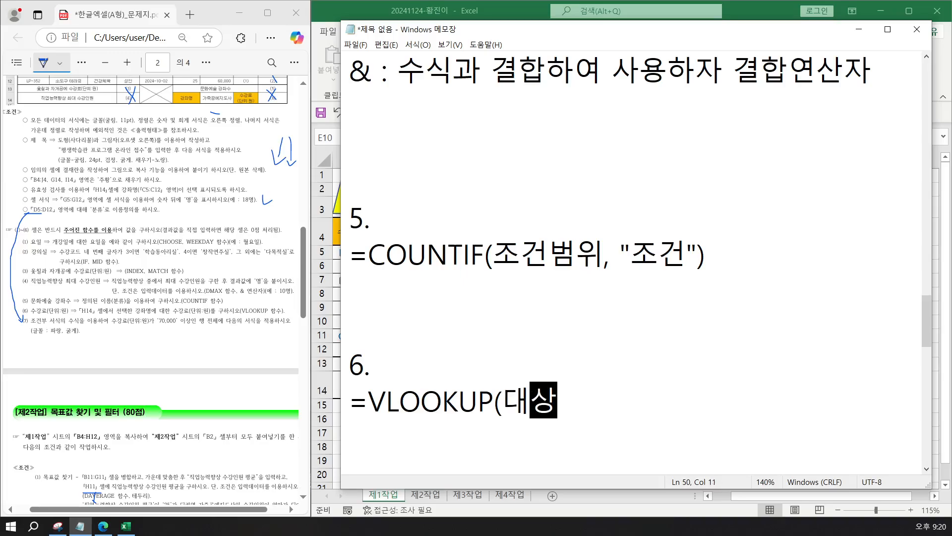
pyautogui.write('값, 대상')
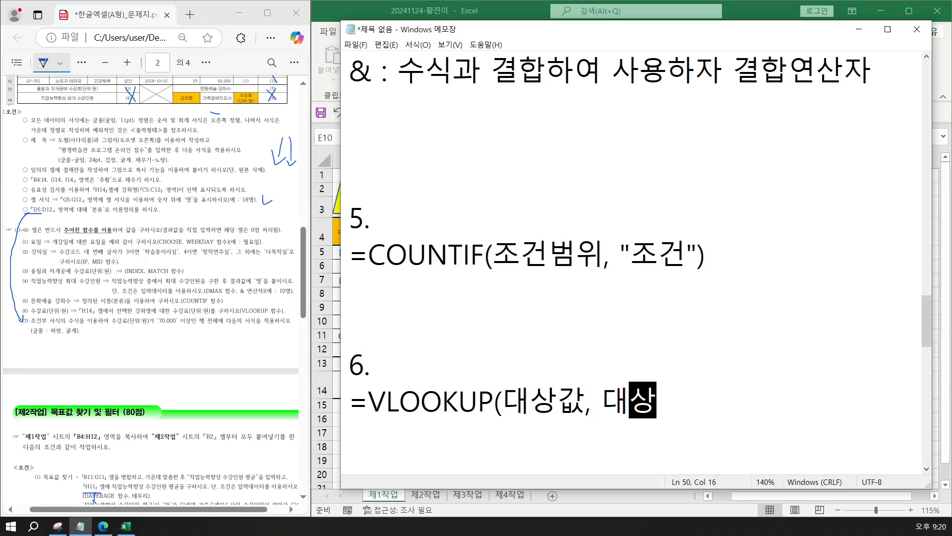
pyautogui.write('범위, 열')
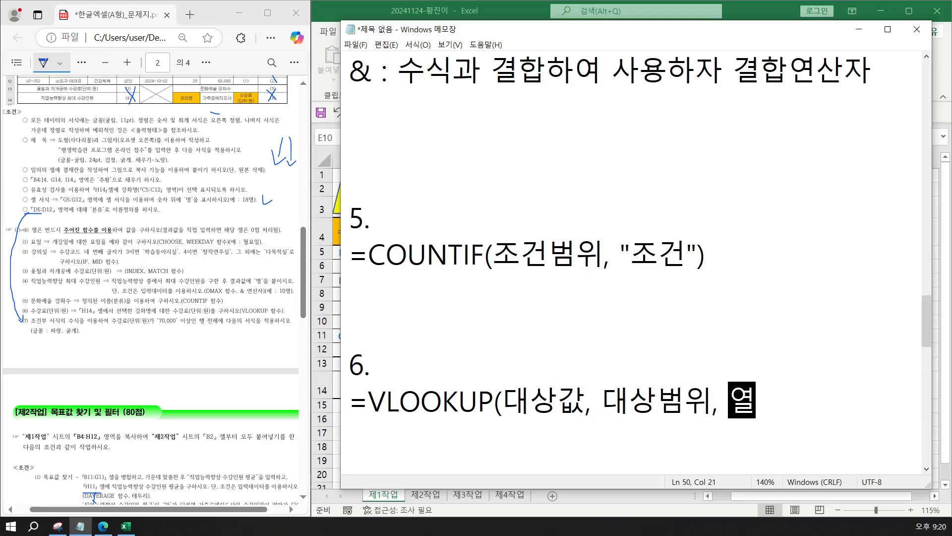
pyautogui.write('번호,, ')
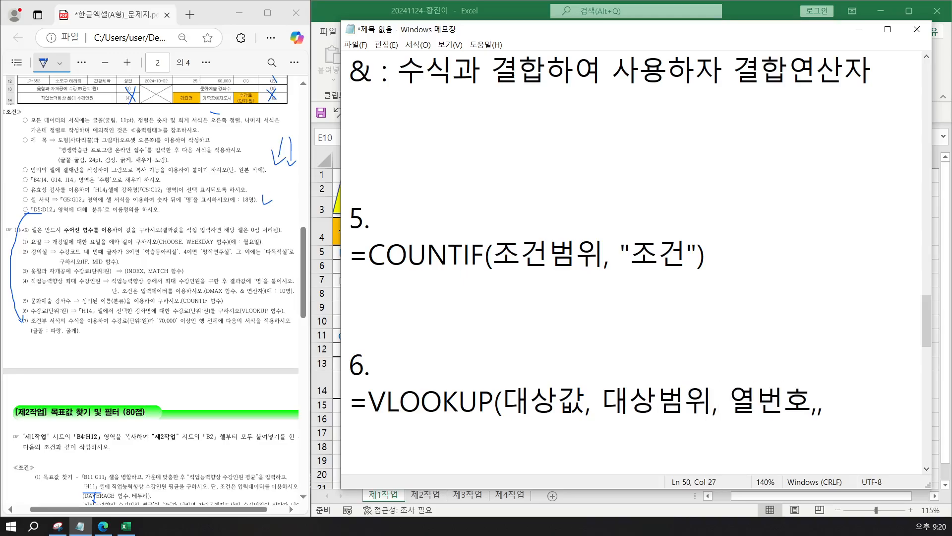
pyautogui.write('유형')
pyautogui.press('Left')
pyautogui.press('Left')
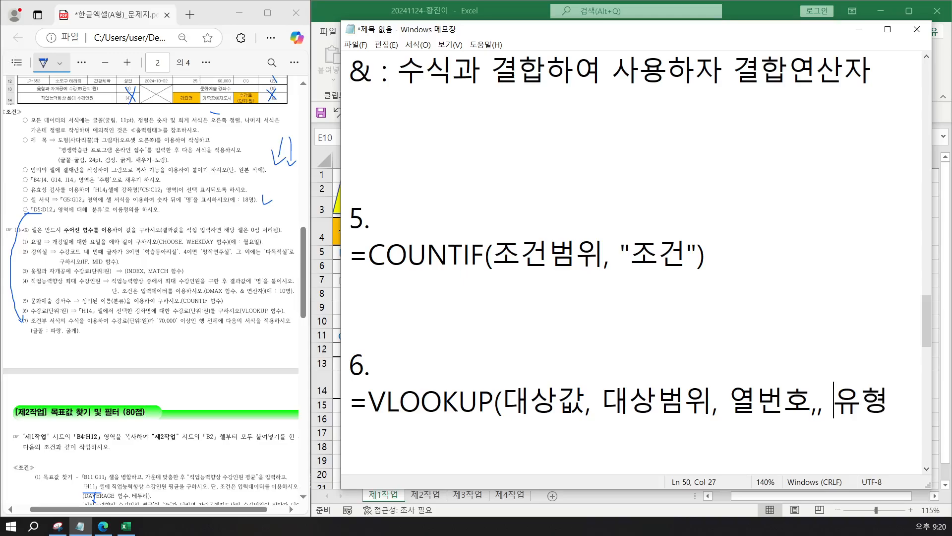
pyautogui.press('Left')
pyautogui.press('BackSpace')
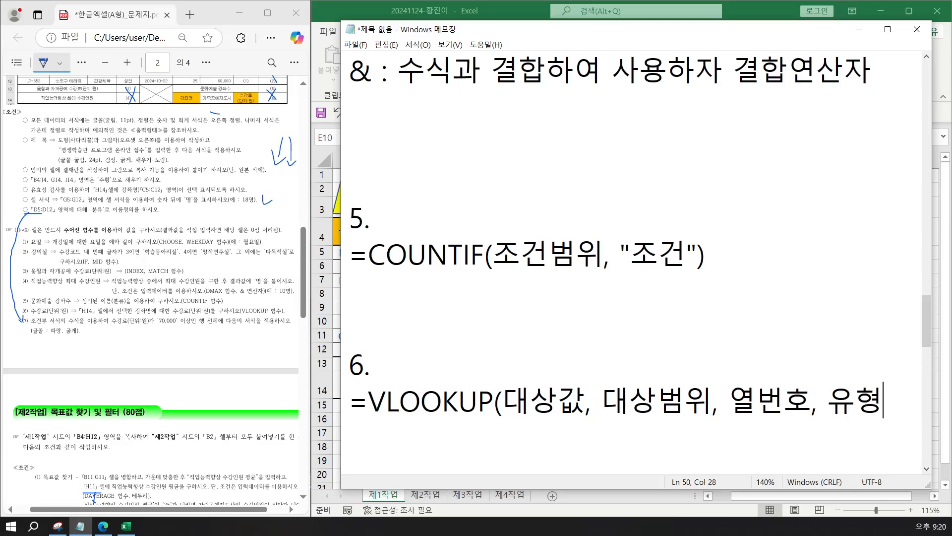
pyautogui.write(')')
# Replace the last VLOOKUP argument, 유형, with 0 in the note.
pyautogui.click(883, 392)
pyautogui.press('BackSpace')
pyautogui.press('BackSpace')
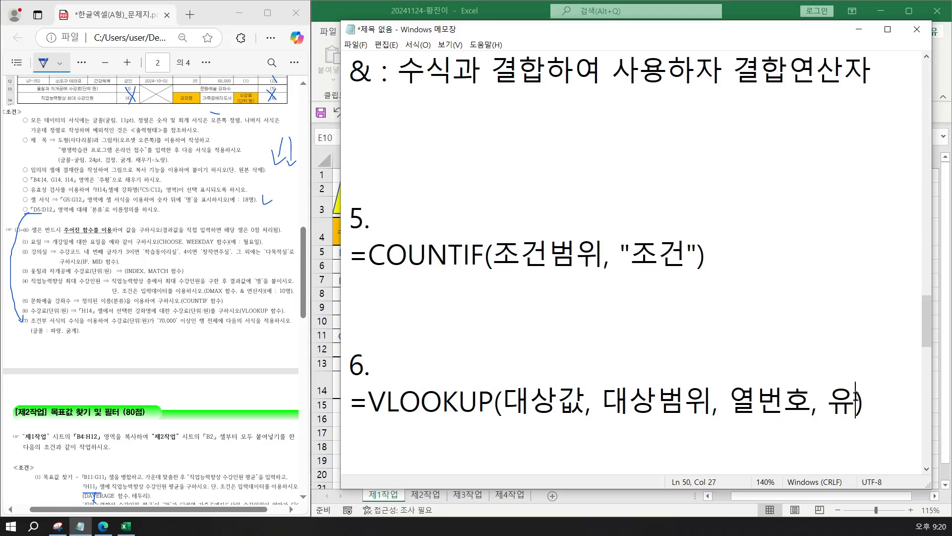
pyautogui.write('0')
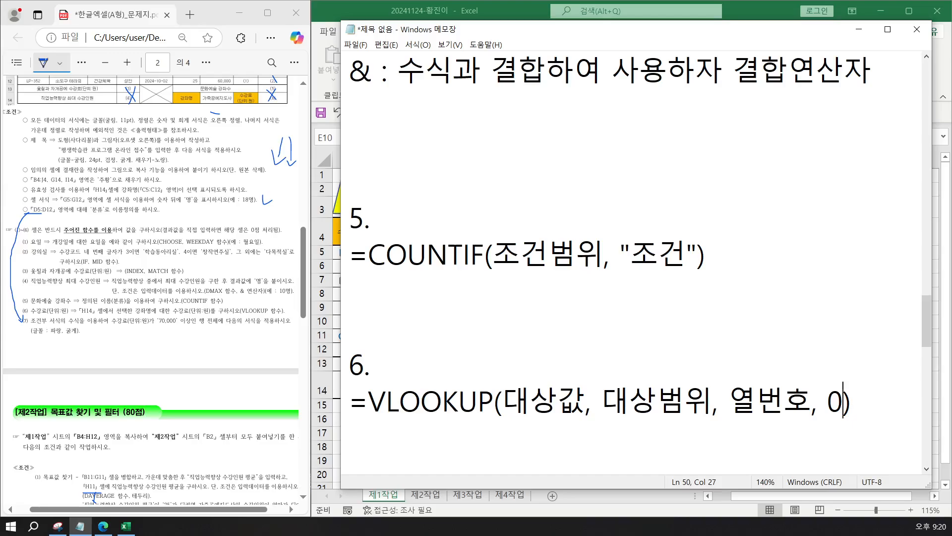
# Append the explanation "- 유형의 0 은 정확하게 일치" after the VLOOKUP syntax and add blank lines below it.
pyautogui.press('Right')
pyautogui.write('- 0')
pyautogui.press('BackSpace')
pyautogui.write('유형의')
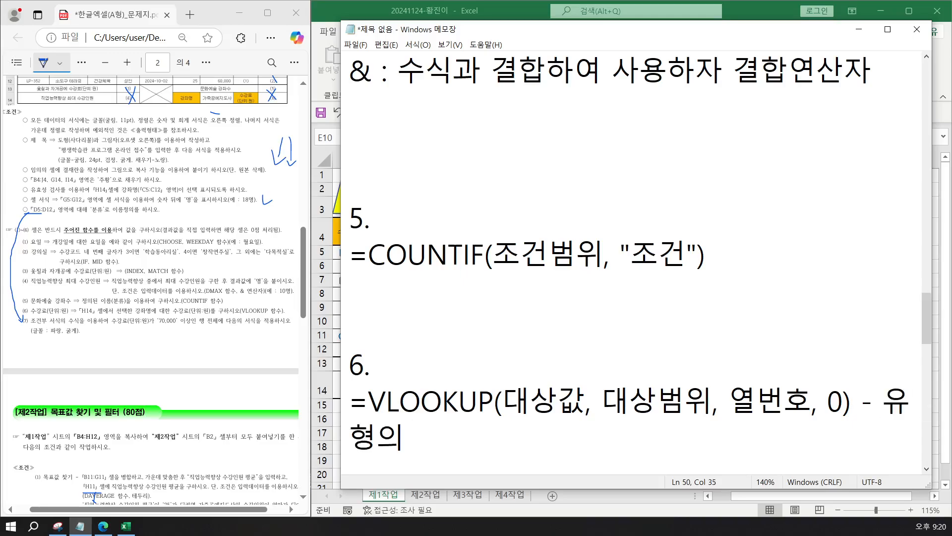
pyautogui.write(' 0 은')
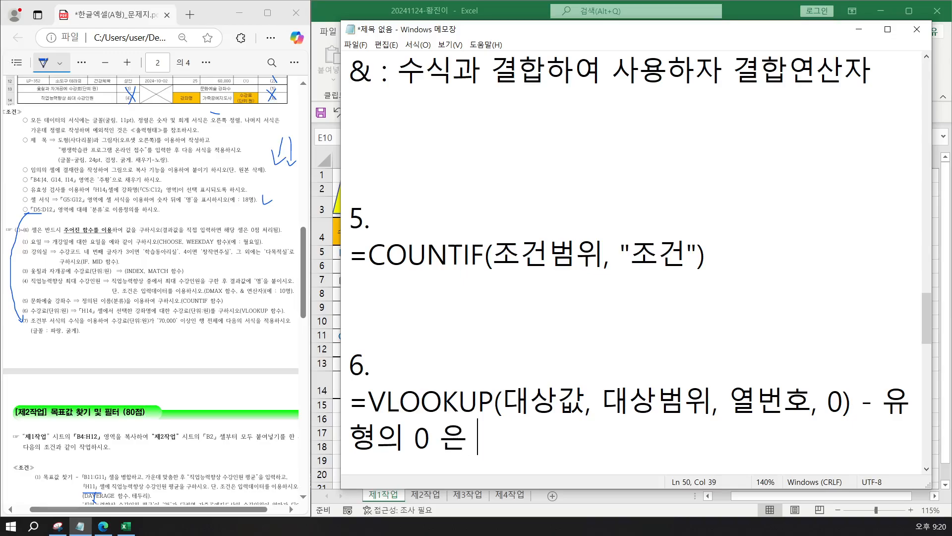
pyautogui.write(' 정확하게')
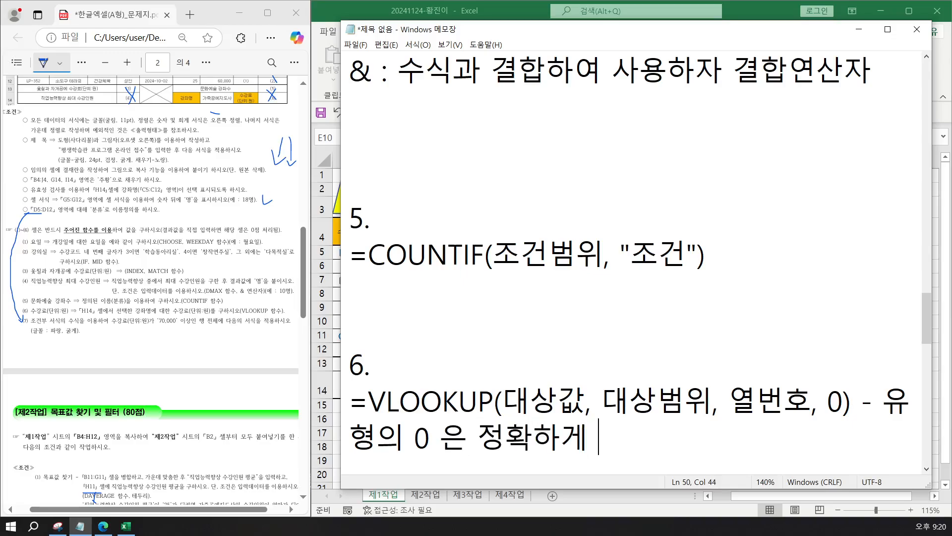
pyautogui.write(' 일치')
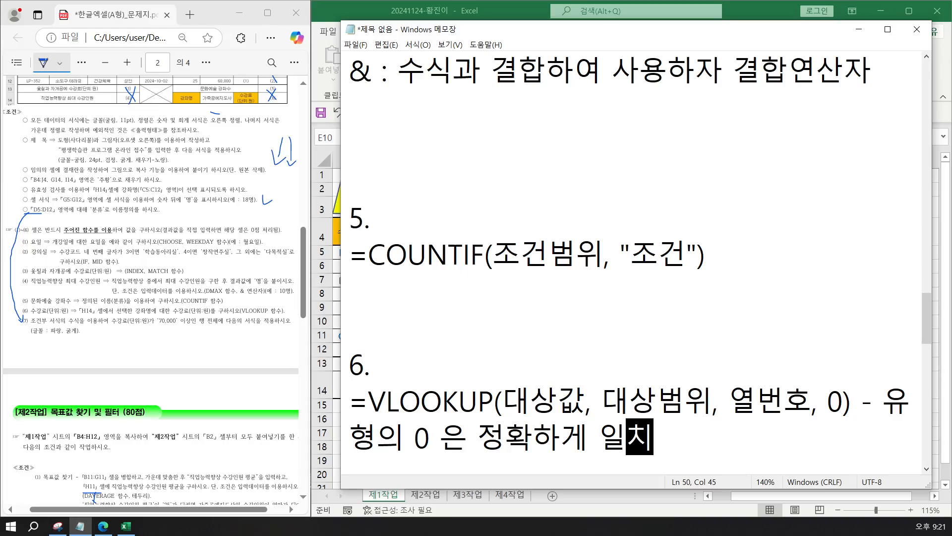
pyautogui.press('Return')
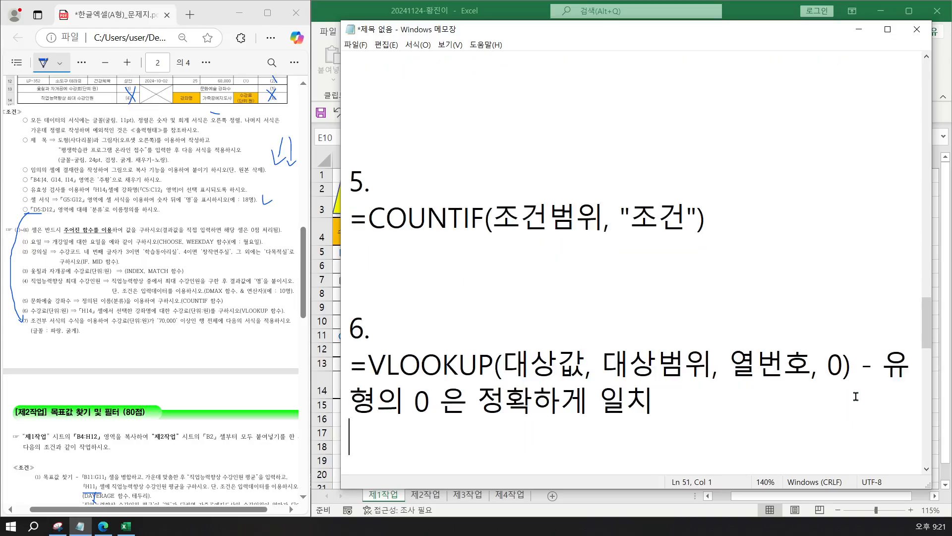
pyautogui.press('Return')
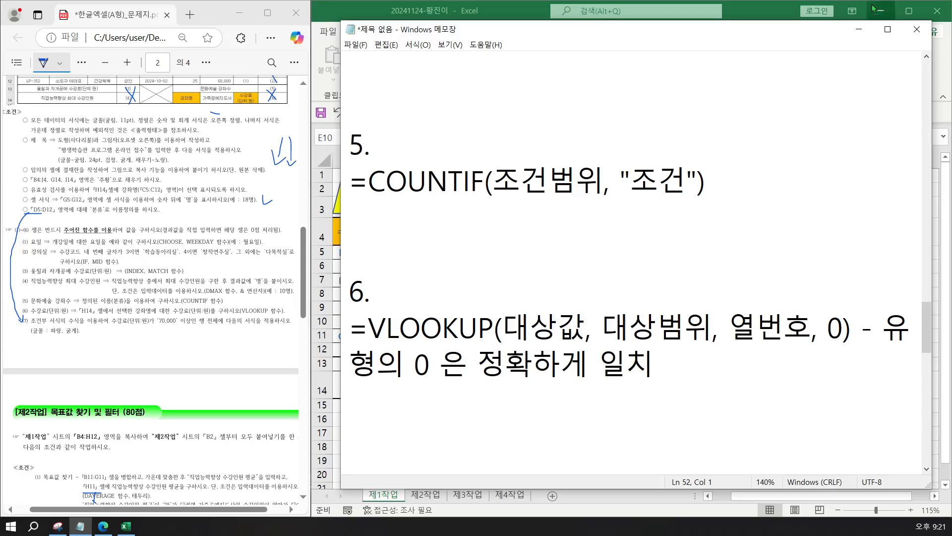
# Switch to the Excel workbook, select I5, and widen the 요일 column (I) to roughly three and a half times its width.
pyautogui.click(858, 30)
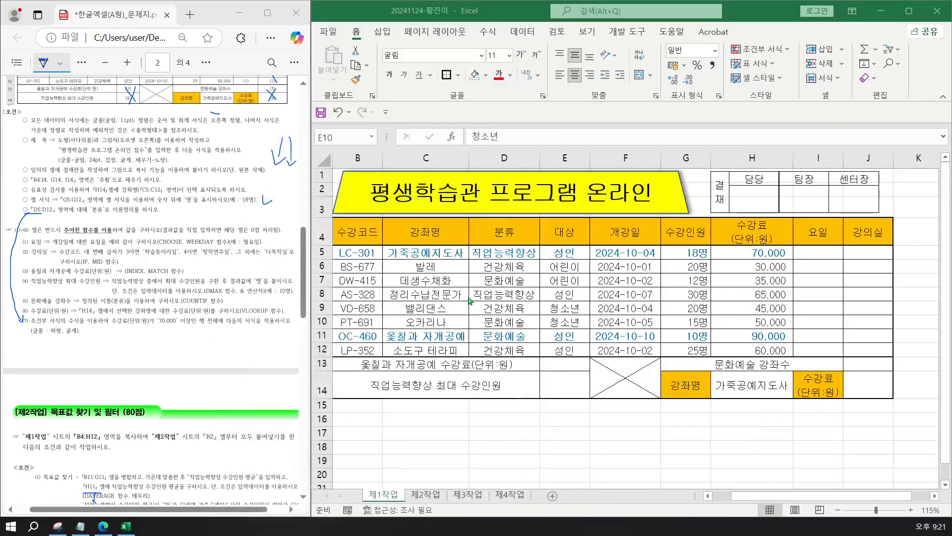
pyautogui.click(813, 253)
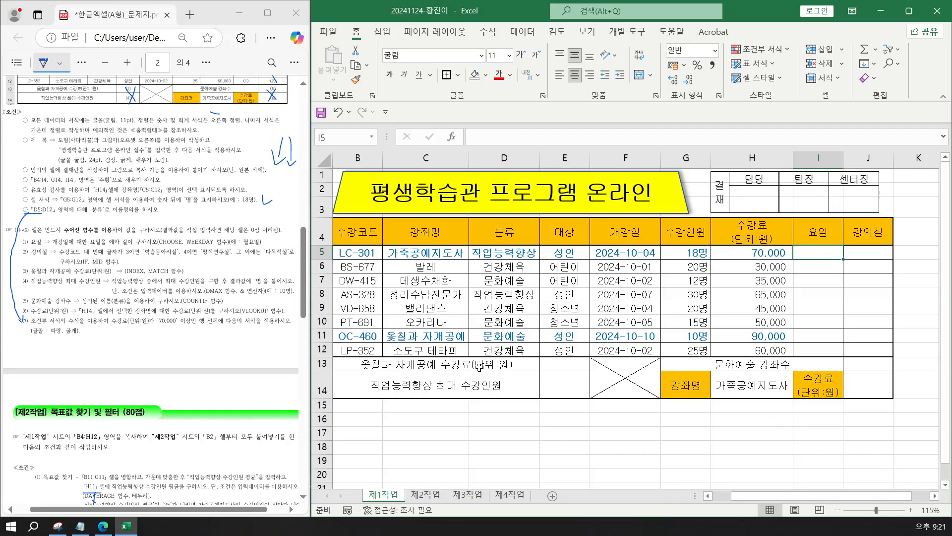
pyautogui.scroll(3, 478, 367)
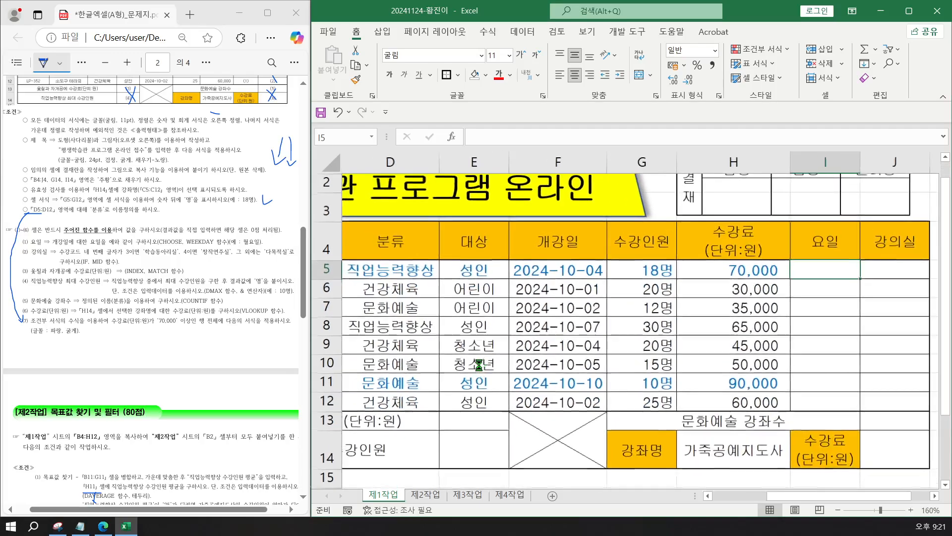
pyautogui.scroll(1, 478, 367)
pyautogui.click(933, 496)
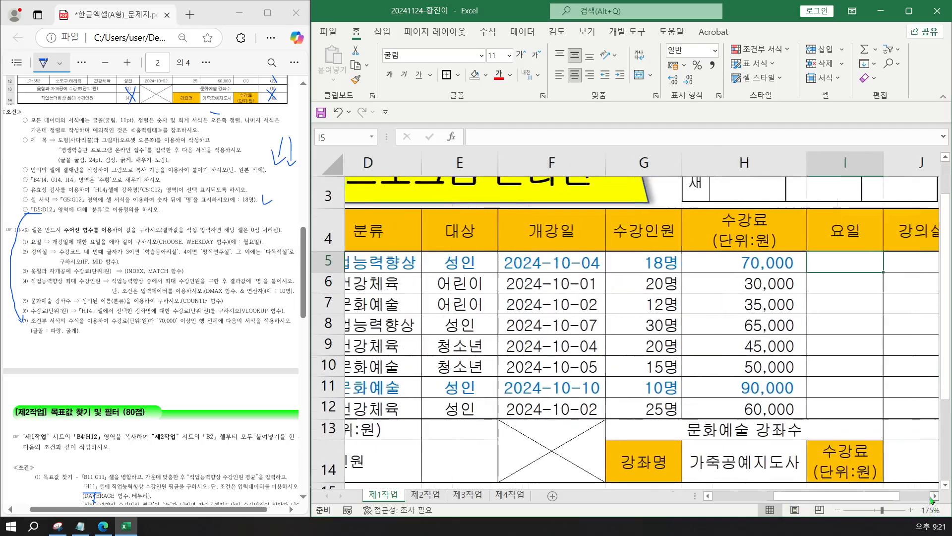
pyautogui.click(933, 496)
pyautogui.click(934, 496)
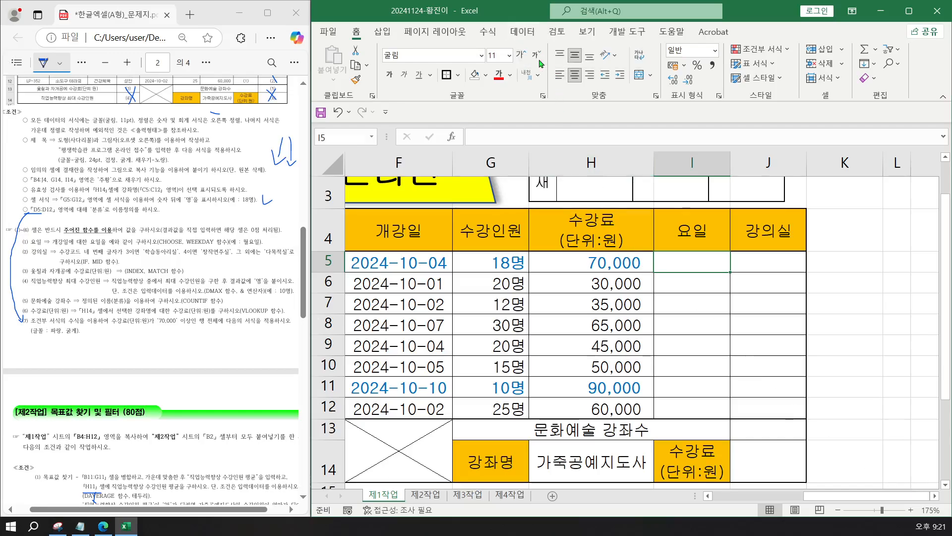
pyautogui.hotkey('ctrl', 'F1')
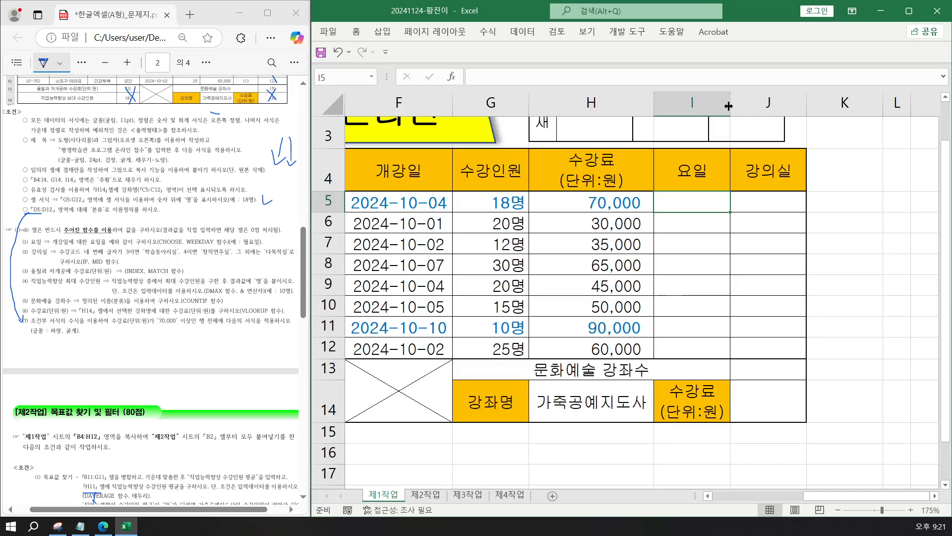
pyautogui.moveTo(728, 106); pyautogui.dragTo(923, 110)
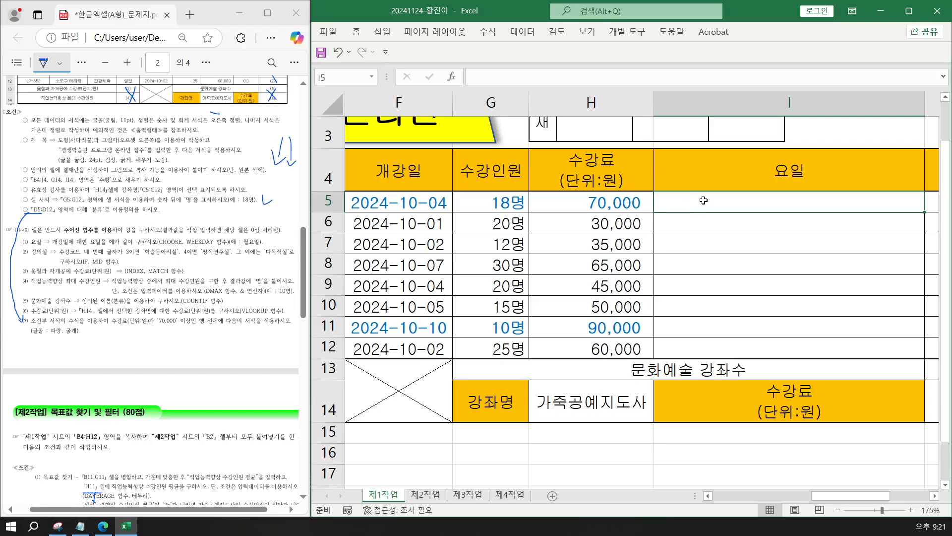
# Begin the 요일 formula in I5 with =CHOOSE(WEEKDAY(F5,2), using the 개강일 cell as the date and return type 2.
pyautogui.write('=')
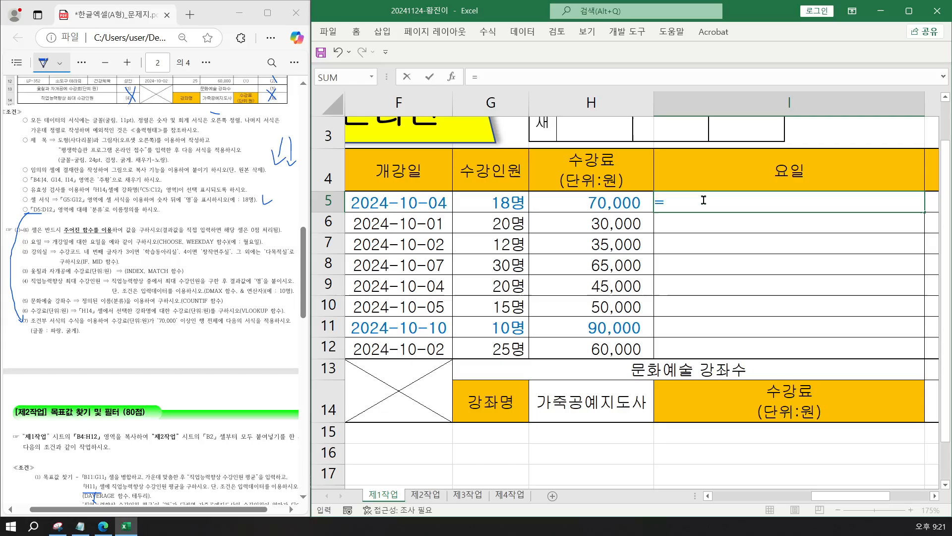
pyautogui.write('ㅊ')
pyautogui.press('BackSpace')
pyautogui.write('CHO')
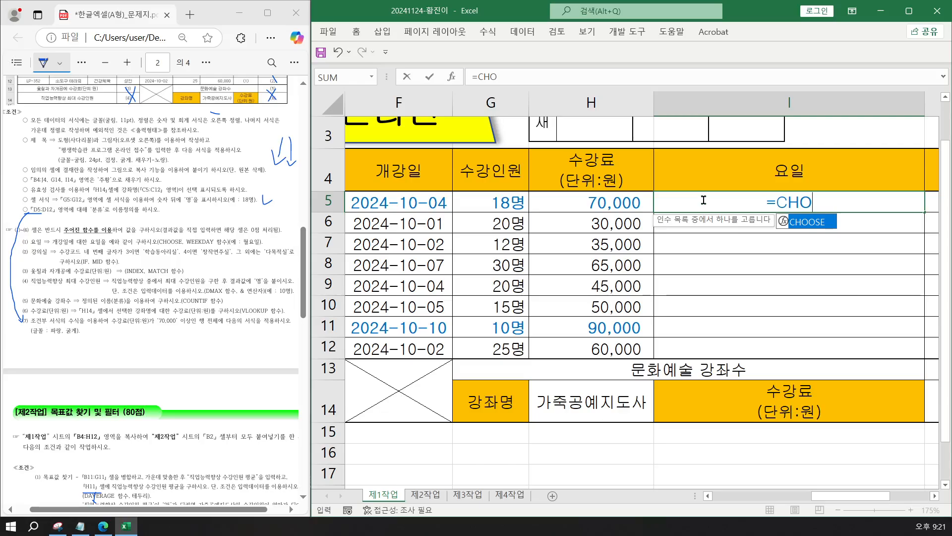
pyautogui.press('Tab')
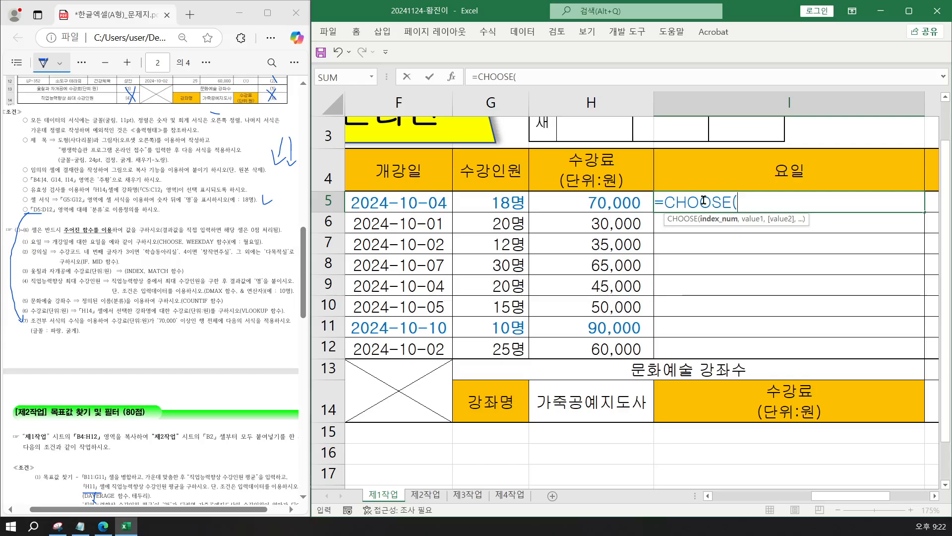
pyautogui.write('W')
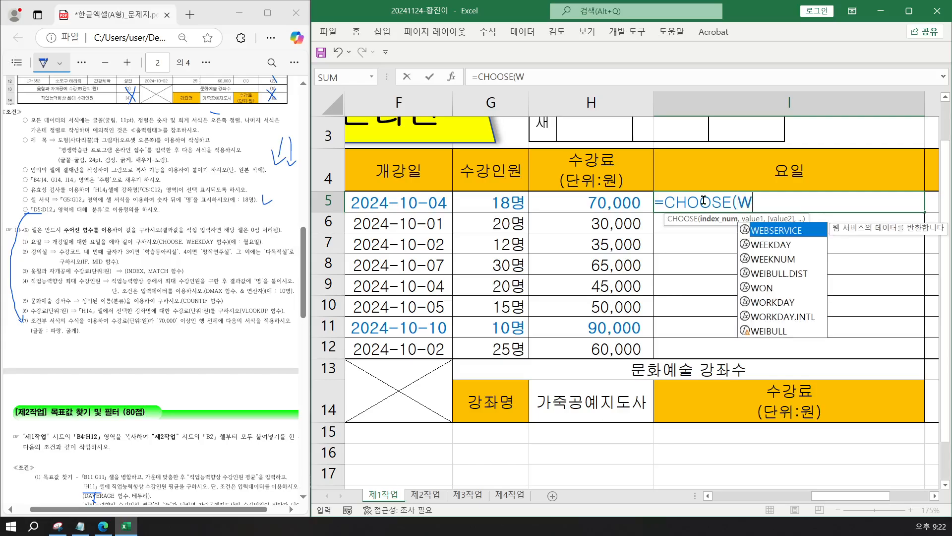
pyautogui.write('EE')
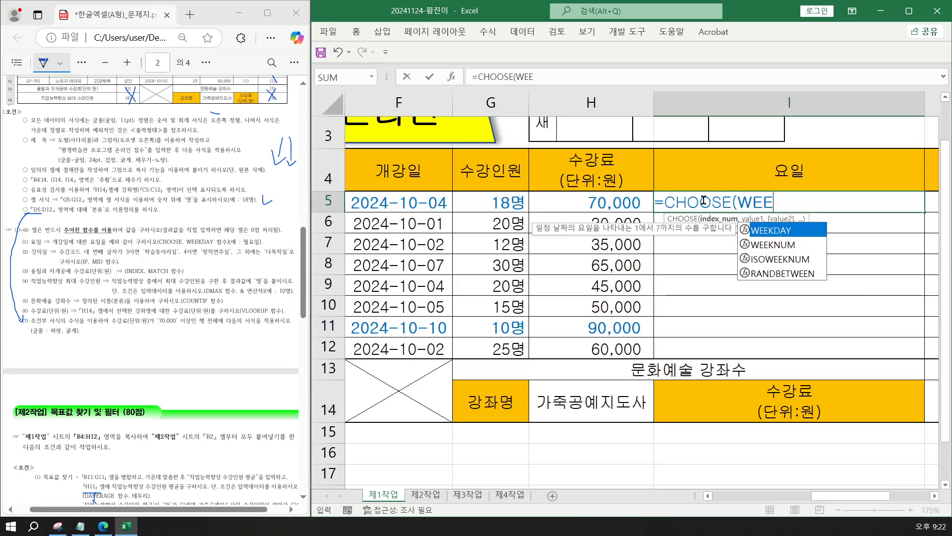
pyautogui.press('Tab')
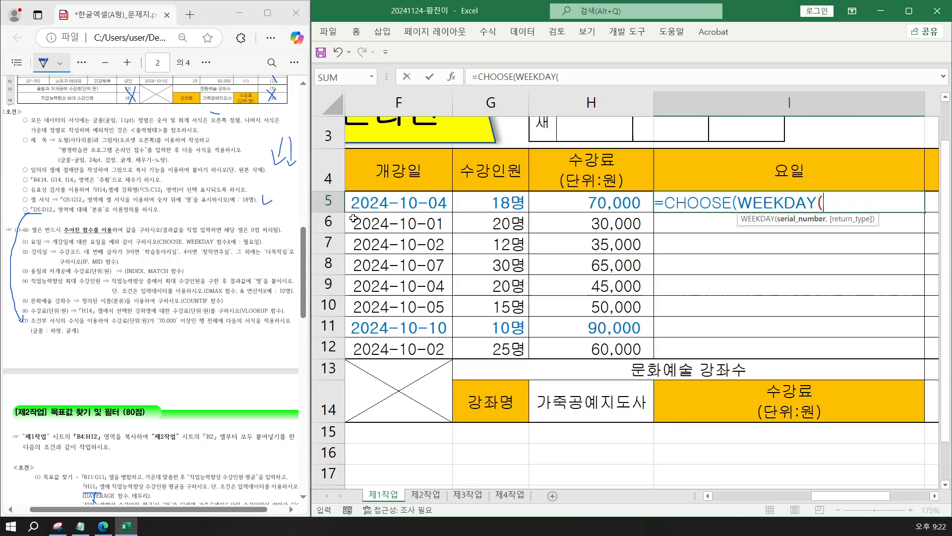
pyautogui.click(379, 201)
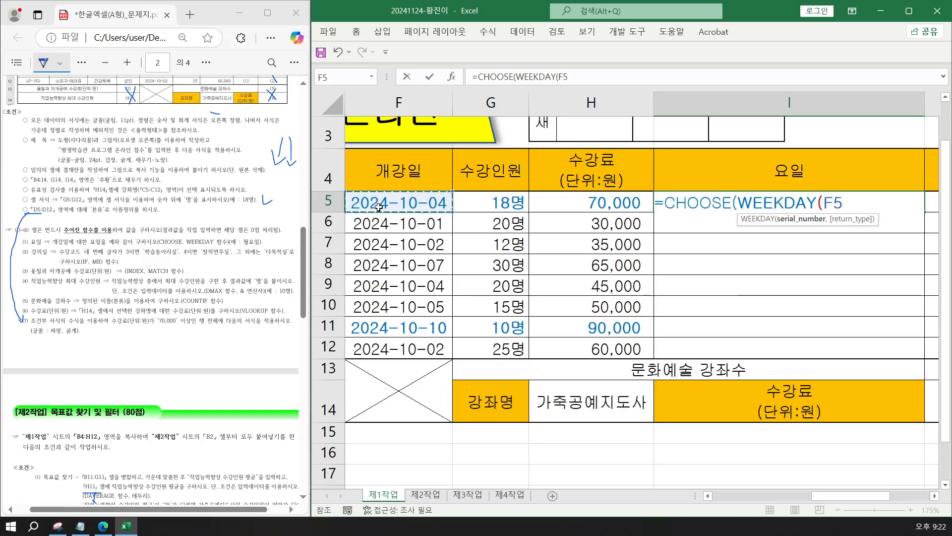
pyautogui.write(',')
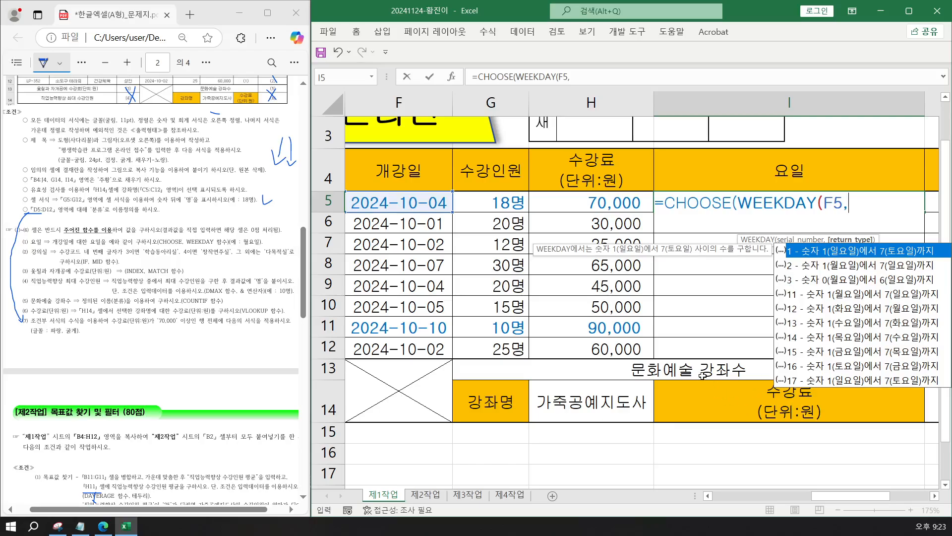
pyautogui.write('2)')
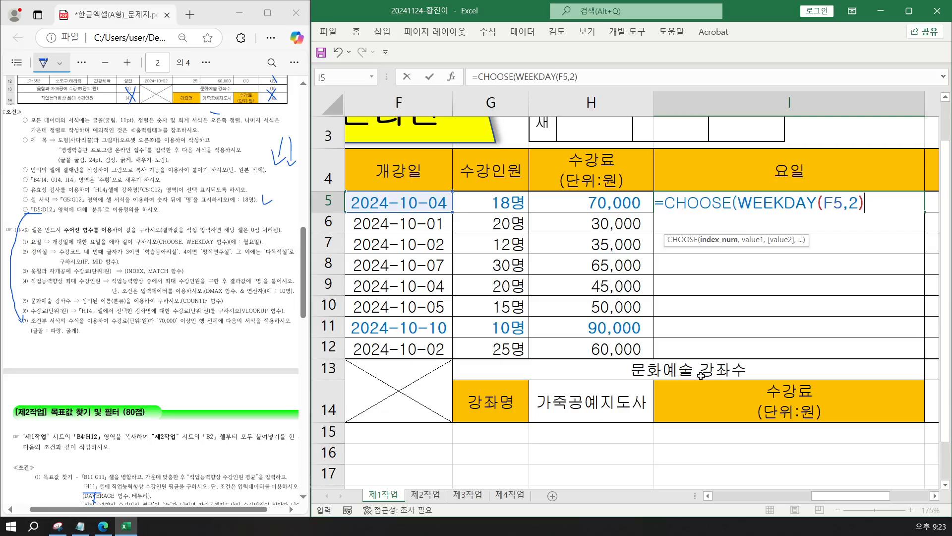
pyautogui.write(',')
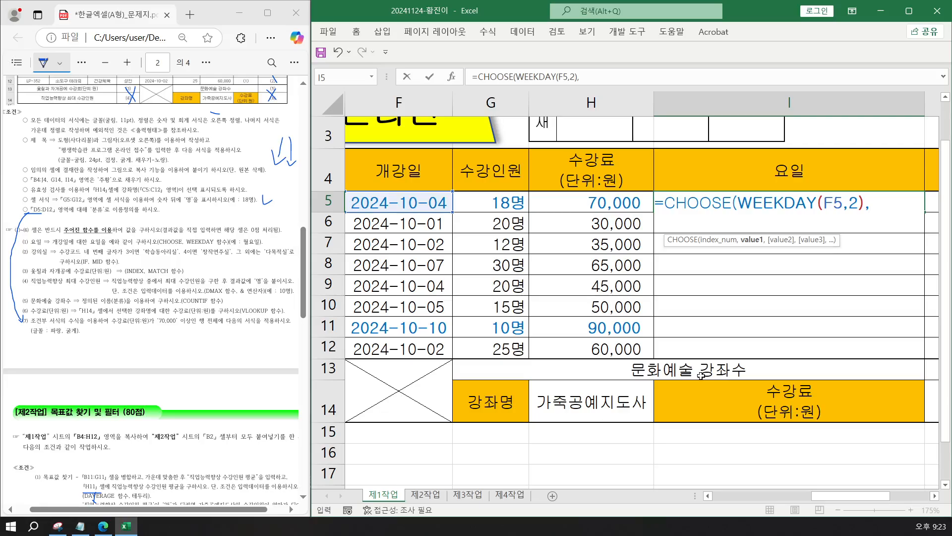
# Add "월요일", "화요일", "수요일" and "목요일" as the first four CHOOSE values in the I5 formula.
pyautogui.write('"월요일')
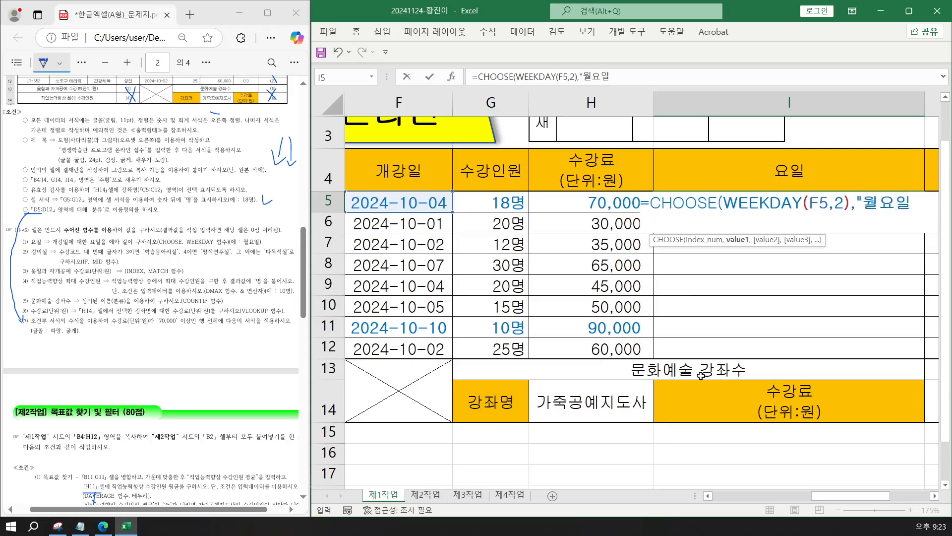
pyautogui.write('","')
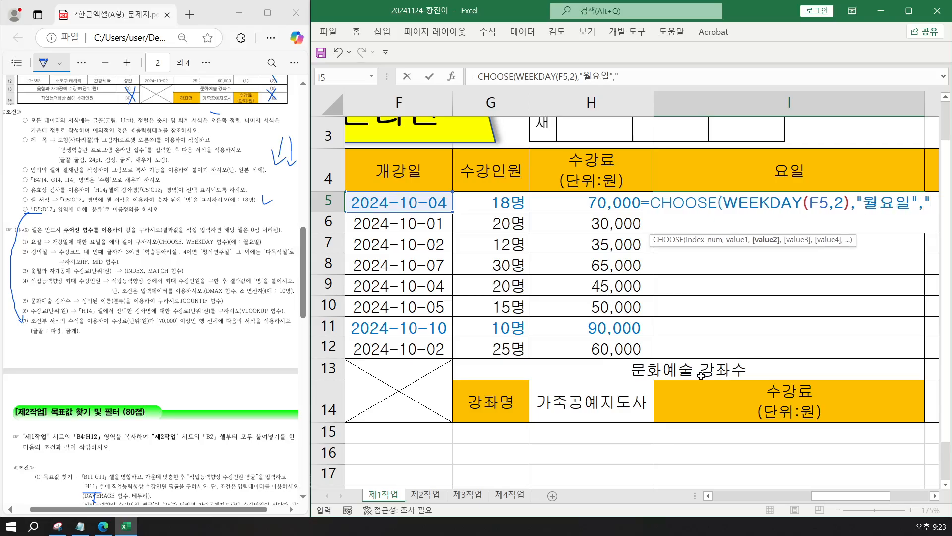
pyautogui.write('화요일')
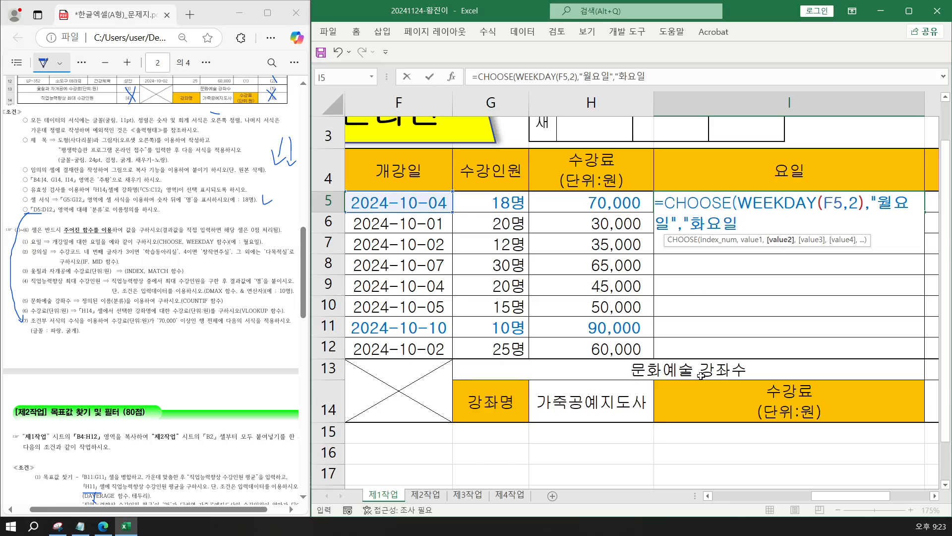
pyautogui.write('",')
pyautogui.write('"수요일')
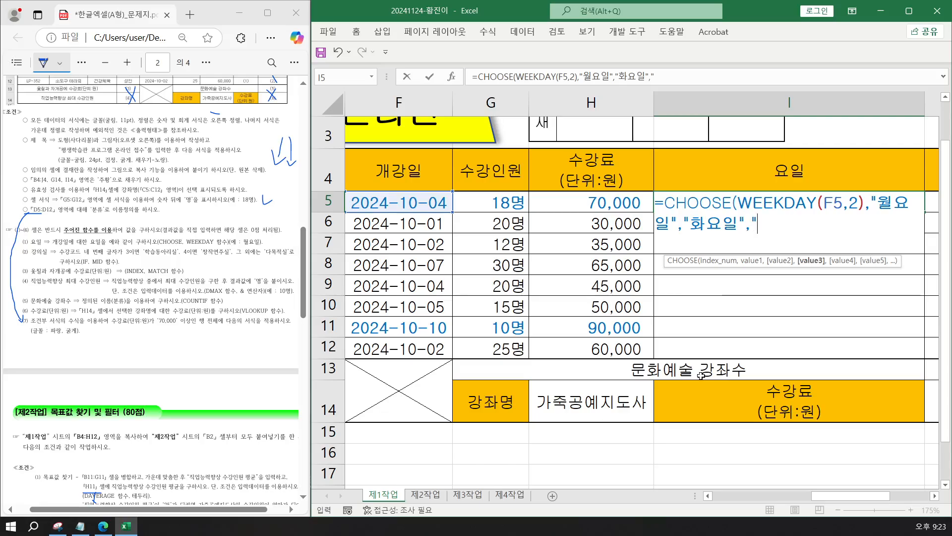
pyautogui.write('","')
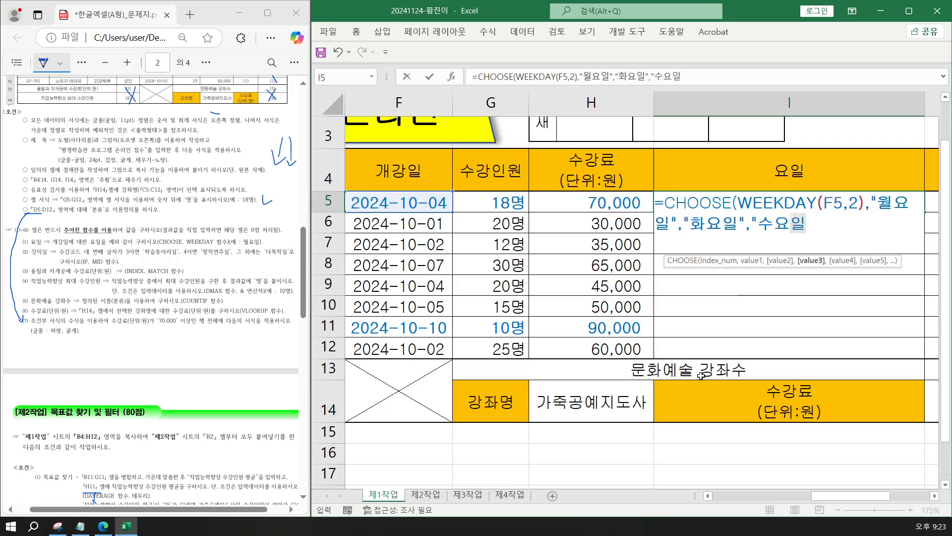
pyautogui.write('목')
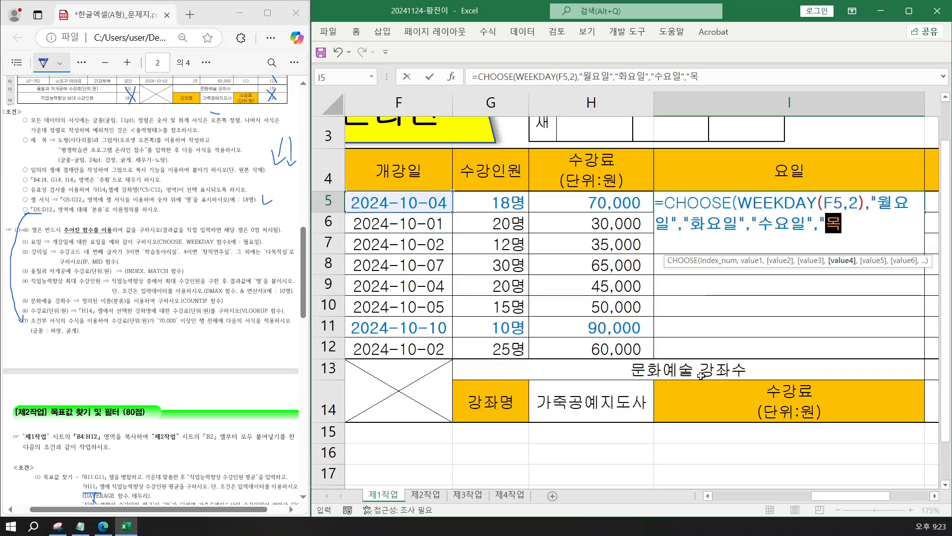
pyautogui.write('요일","ㄱ')
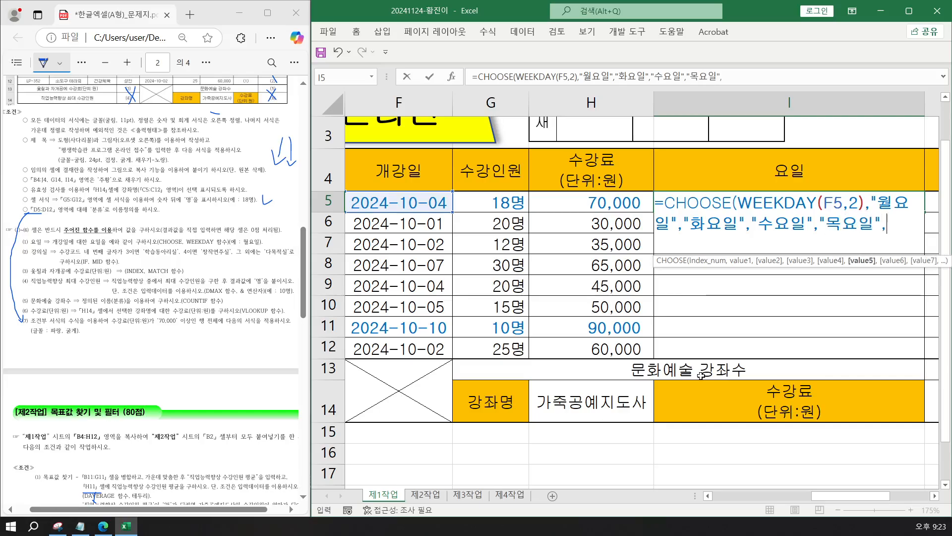
# Add "금요일", "토요일" and "일요일" as the remaining CHOOSE values and commit the I5 formula.
pyautogui.press('BackSpace')
pyautogui.press('BackSpace')
pyautogui.write('"금ㅇ')
pyautogui.write('요일')
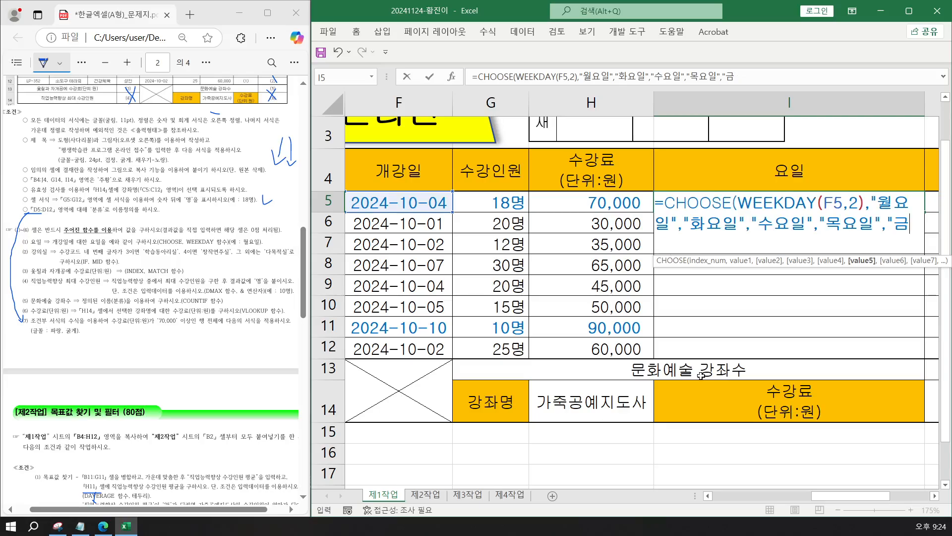
pyautogui.write('",')
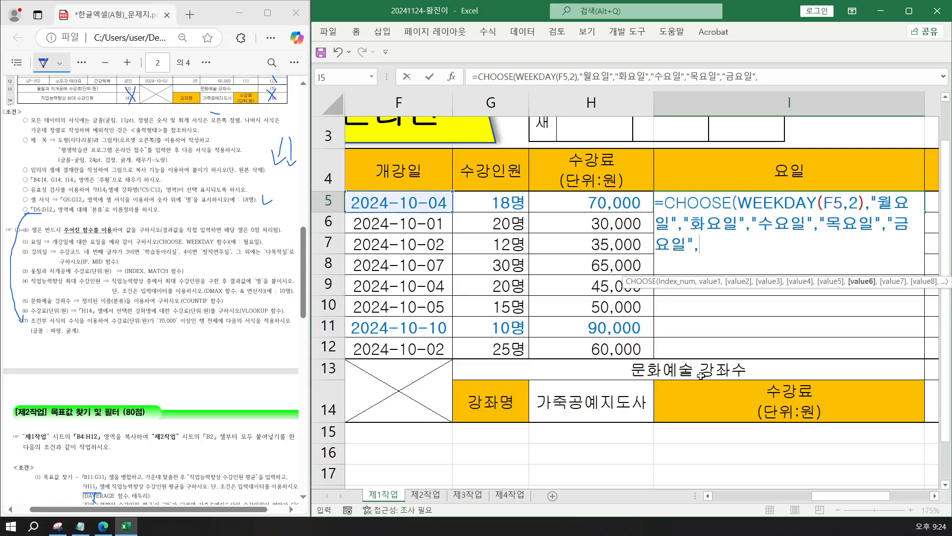
pyautogui.write('"토요이')
pyautogui.write('일')
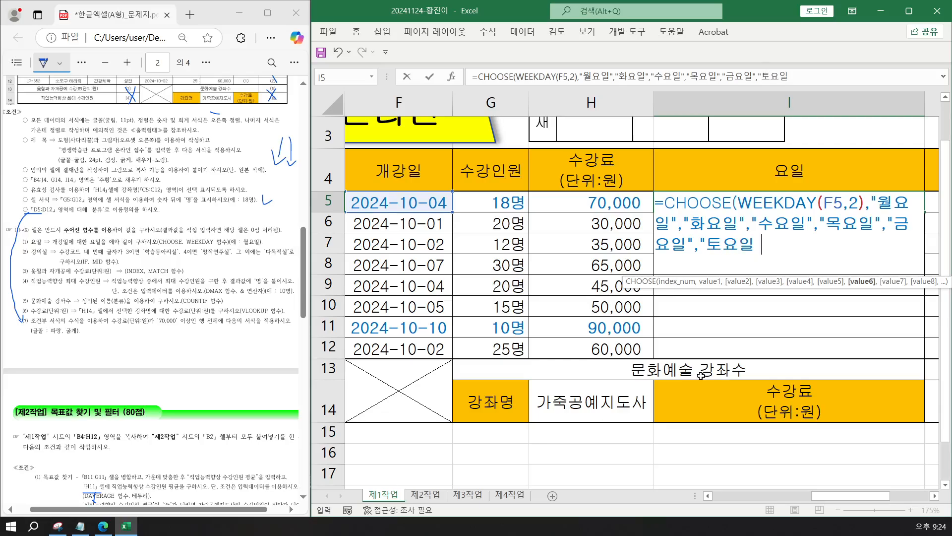
pyautogui.write('","ㅇ')
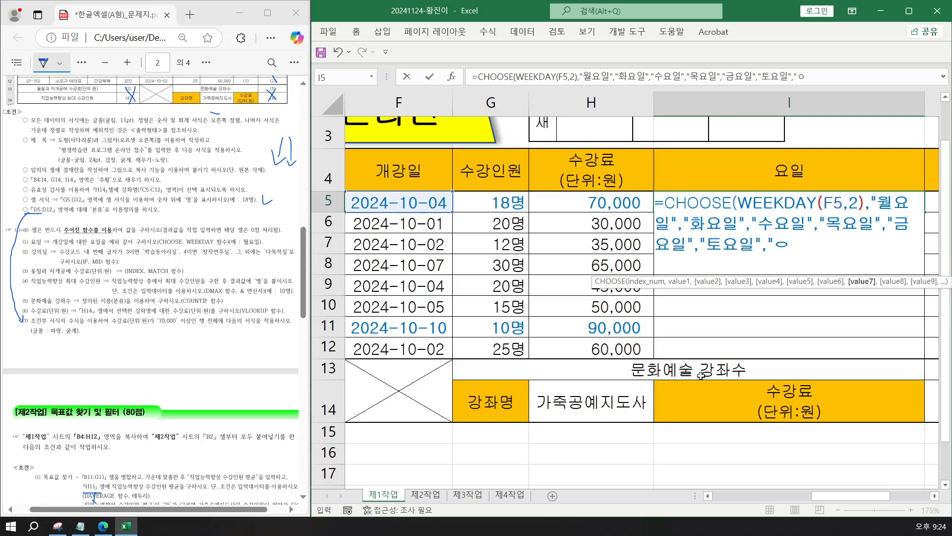
pyautogui.write('일요이일"')
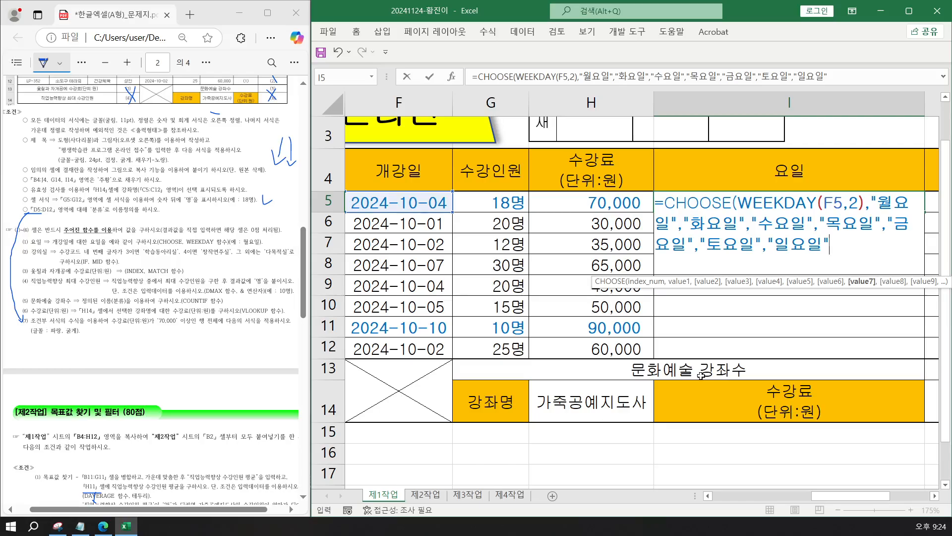
pyautogui.press('Return')
pyautogui.press('Return')
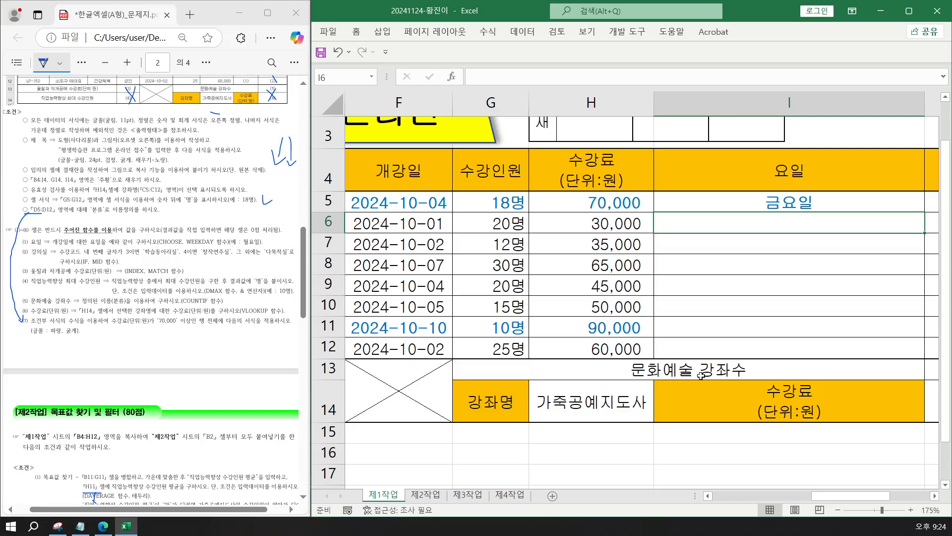
# Fill the I5 formula down through I12 with the 서식 없이 채우기 option.
pyautogui.click(801, 200)
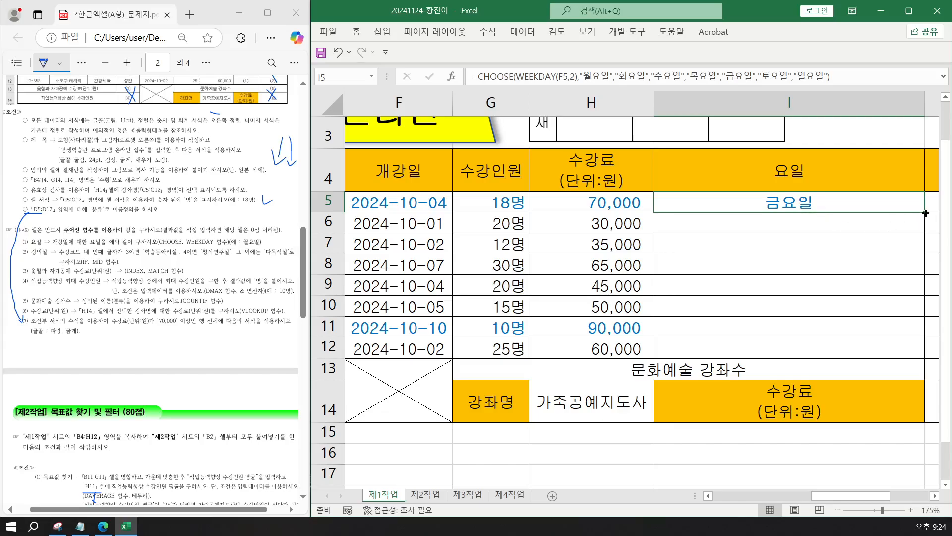
pyautogui.moveTo(923, 212); pyautogui.dragTo(923, 361)
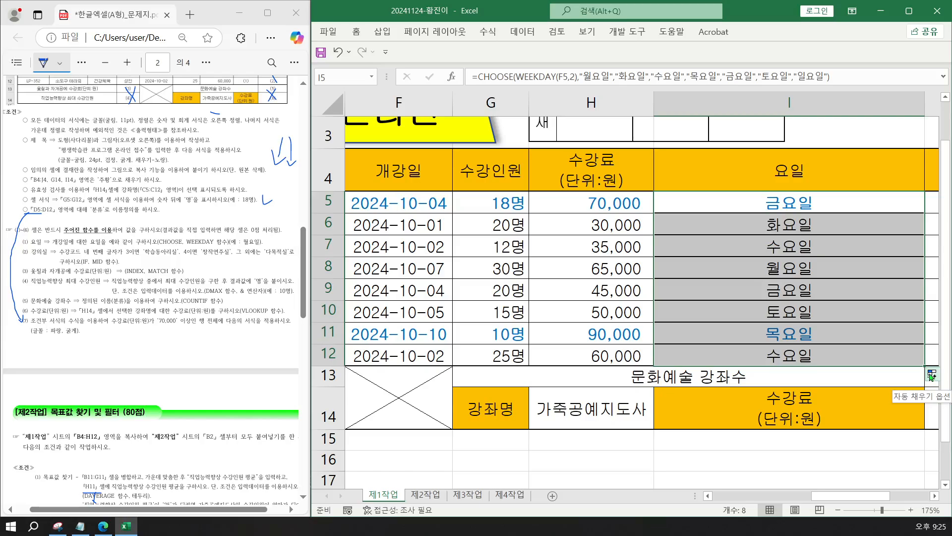
pyautogui.click(931, 376)
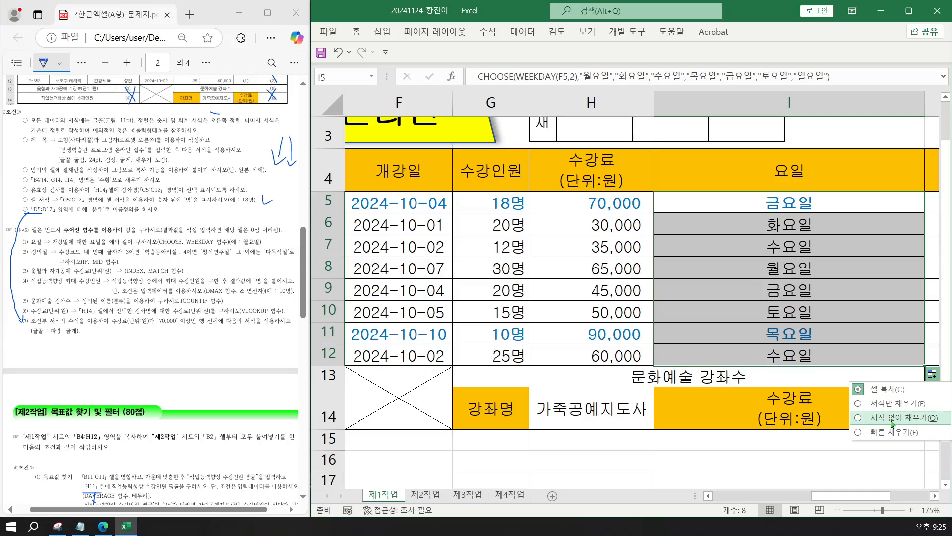
pyautogui.click(893, 423)
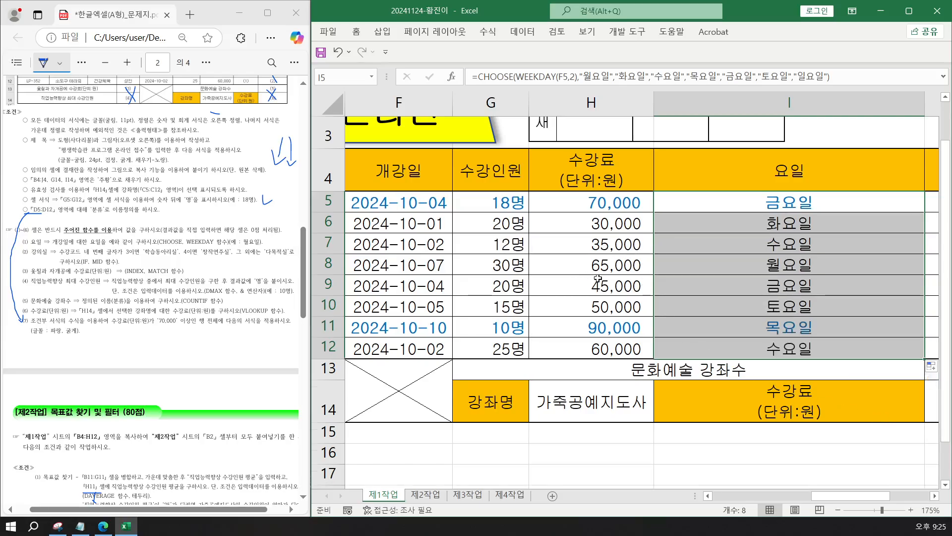
# Copy the full formula text of I5 and leave cell editing without changes.
pyautogui.click(678, 201)
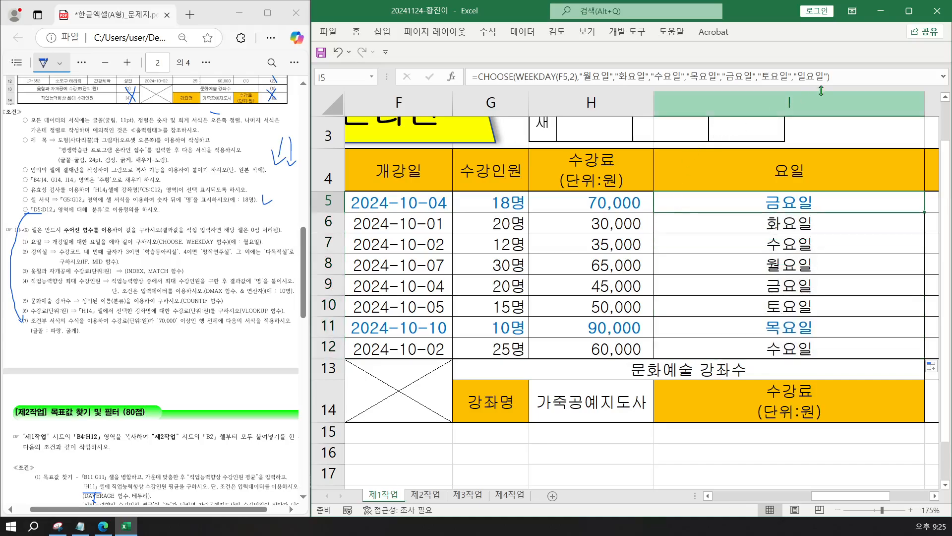
pyautogui.moveTo(829, 76); pyautogui.dragTo(280, 75)
pyautogui.hotkey('ctrl', 'c')
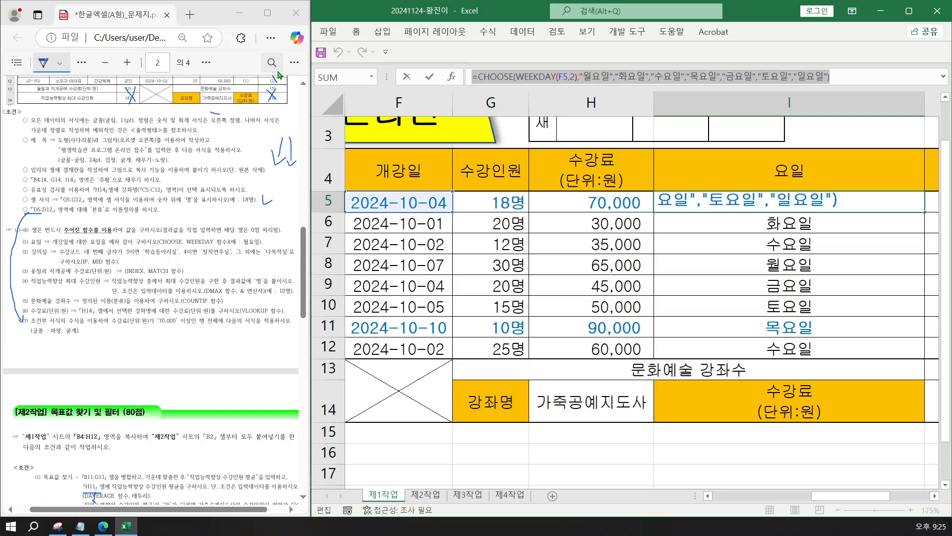
pyautogui.press('Escape')
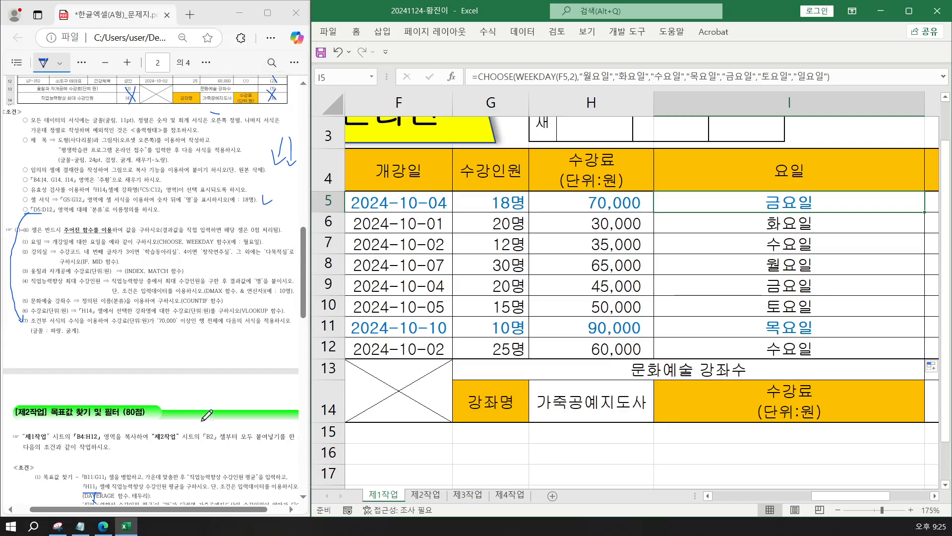
# Switch to Notepad and paste the copied CHOOSE/WEEKDAY formula below the 유형 explanation, adding a blank line before the 2. heading.
pyautogui.click(80, 526)
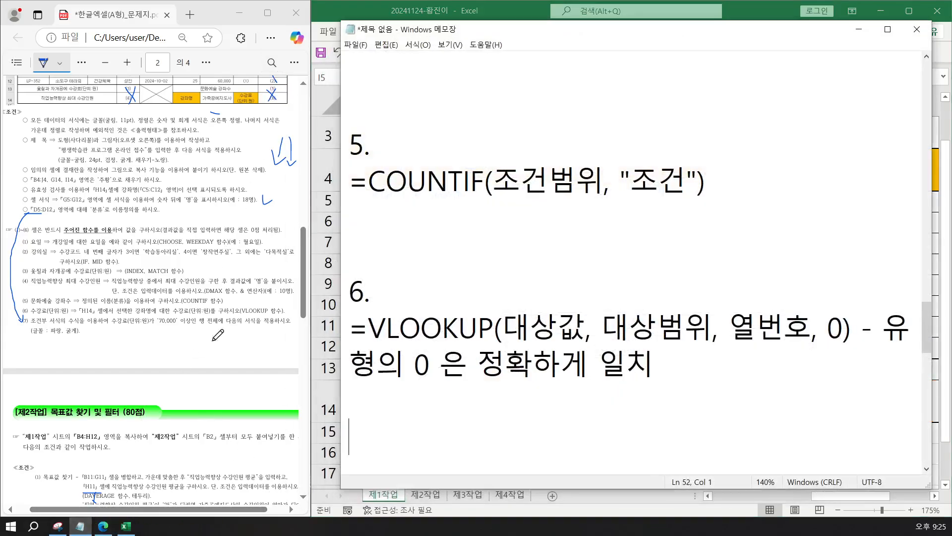
pyautogui.scroll(6, 379, 211)
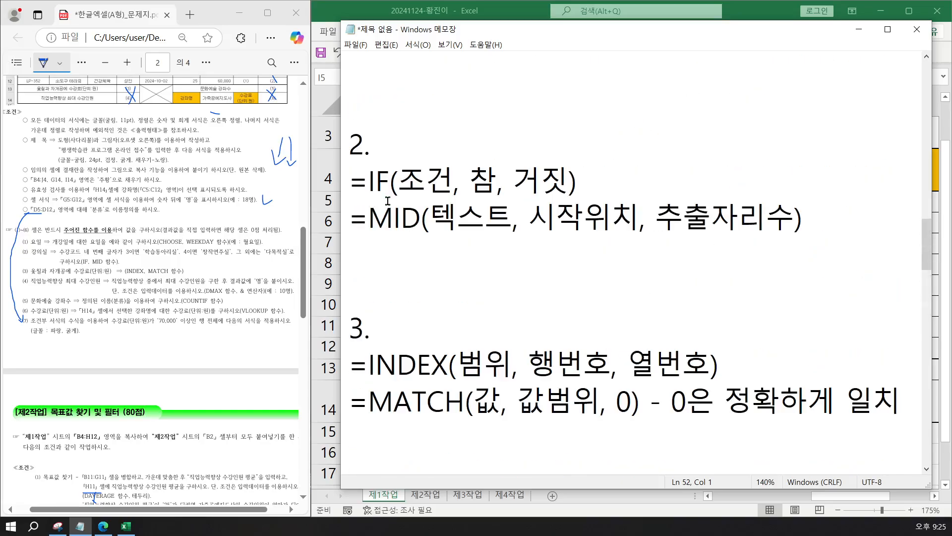
pyautogui.click(388, 201)
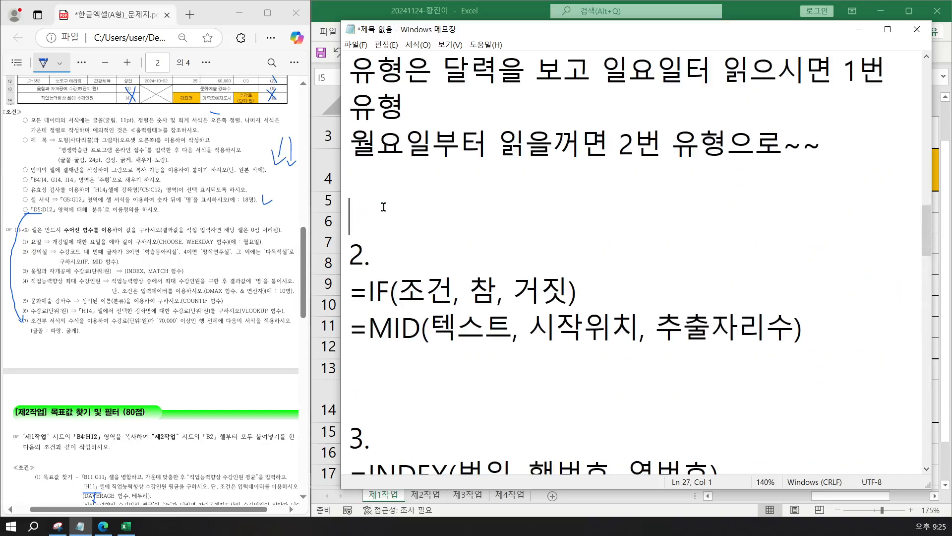
pyautogui.press('Return')
pyautogui.click(384, 206)
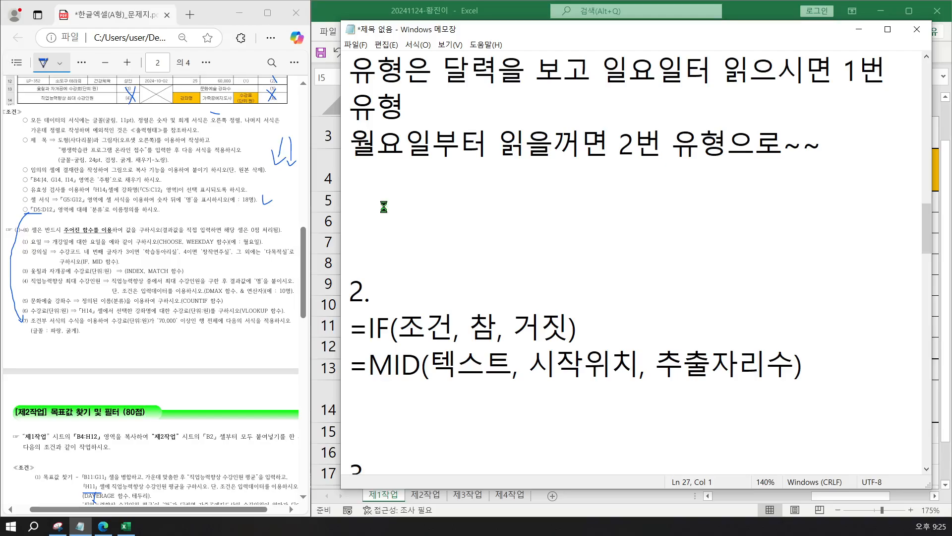
pyautogui.hotkey('ctrl', 'v')
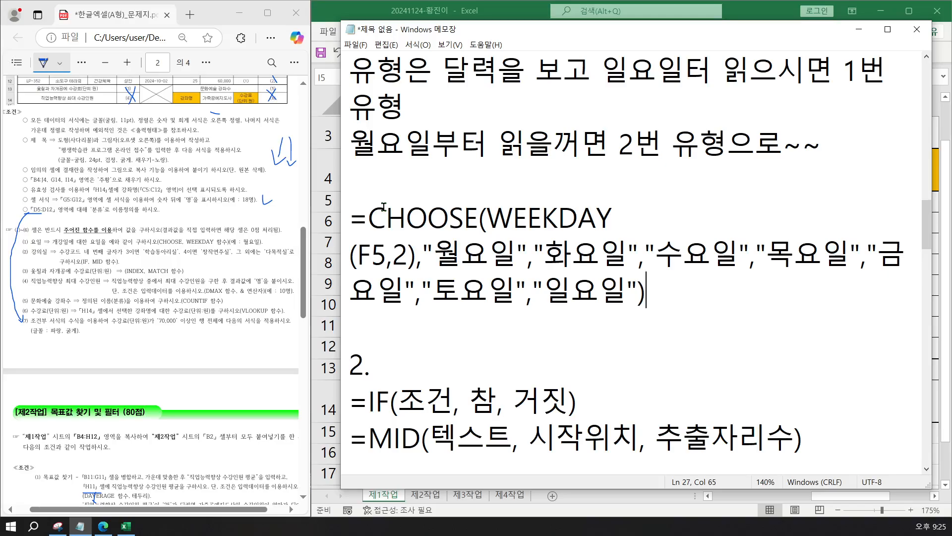
# Duplicate the CHOOSE/WEEKDAY formula in the Notepad notes onto the blank line directly below it.
pyautogui.moveTo(350, 216); pyautogui.dragTo(653, 286)
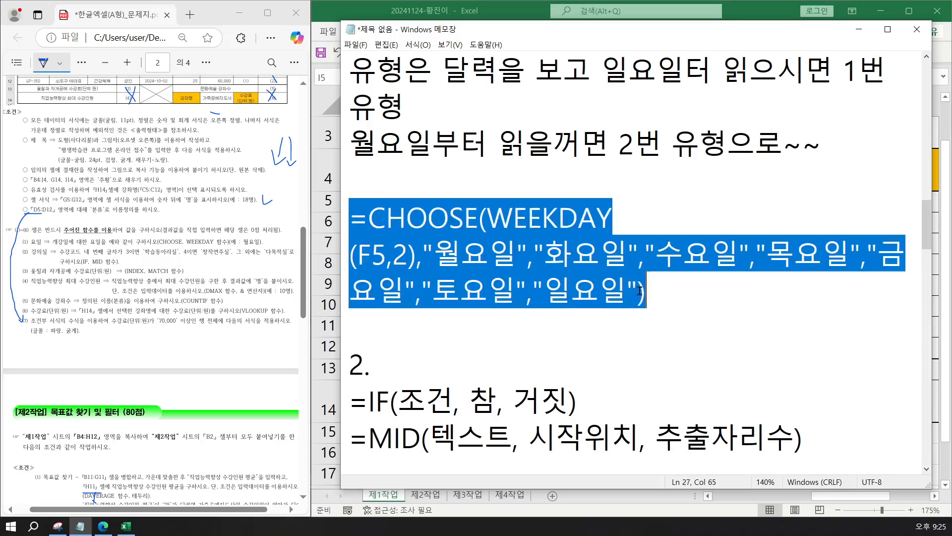
pyautogui.hotkey('ctrl', 'c')
pyautogui.click(555, 318)
pyautogui.hotkey('ctrl', 'v')
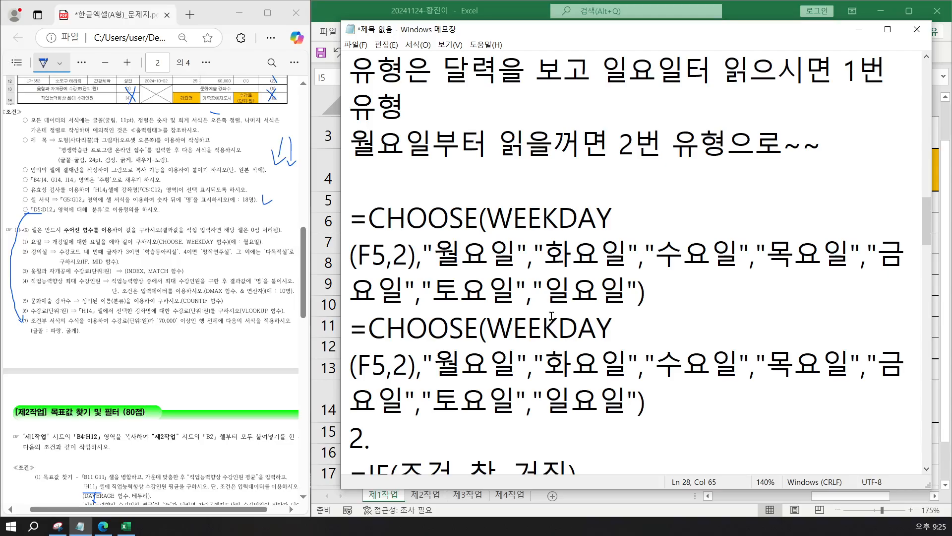
# In the duplicated formula, empty the "토요일" and "일요일" values, keeping their quotation marks.
pyautogui.scroll(-3, 551, 317)
pyautogui.scroll(-1, 551, 317)
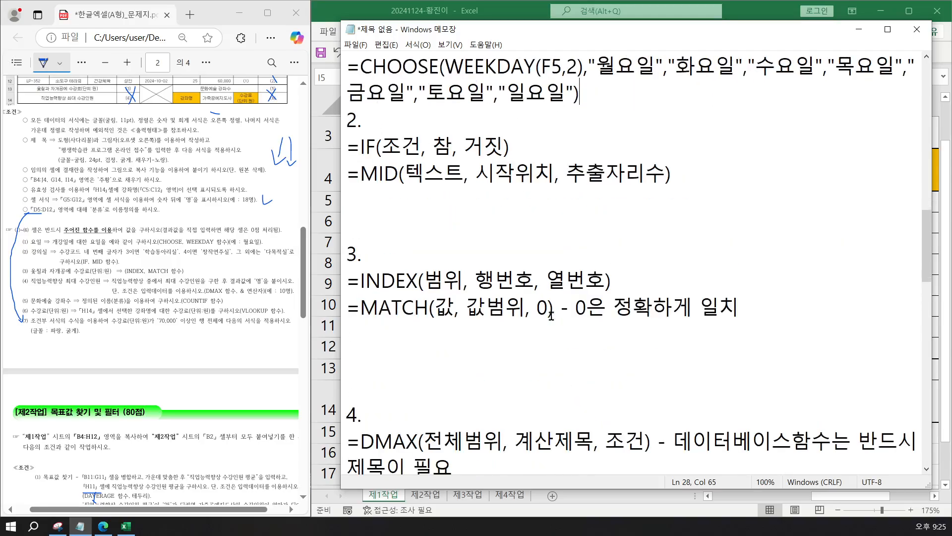
pyautogui.scroll(-1, 551, 316)
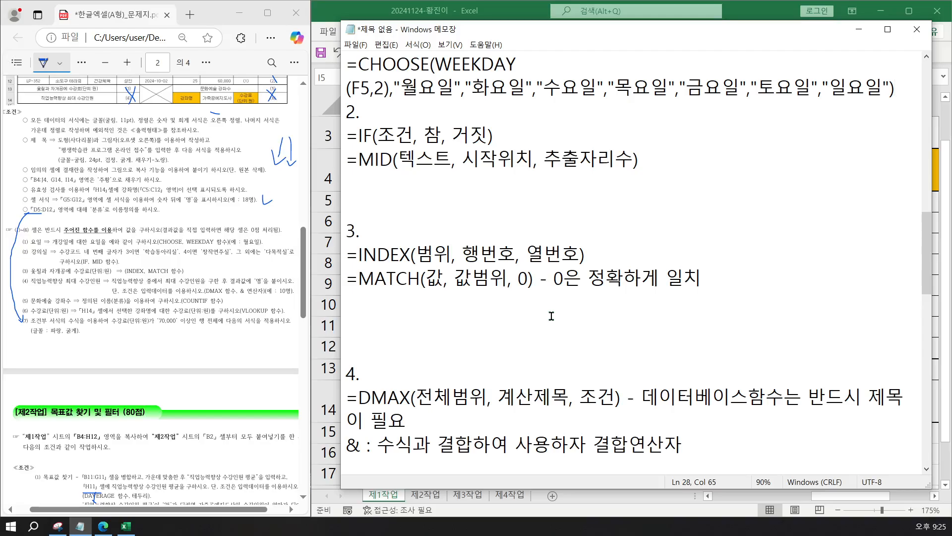
pyautogui.scroll(2, 531, 345)
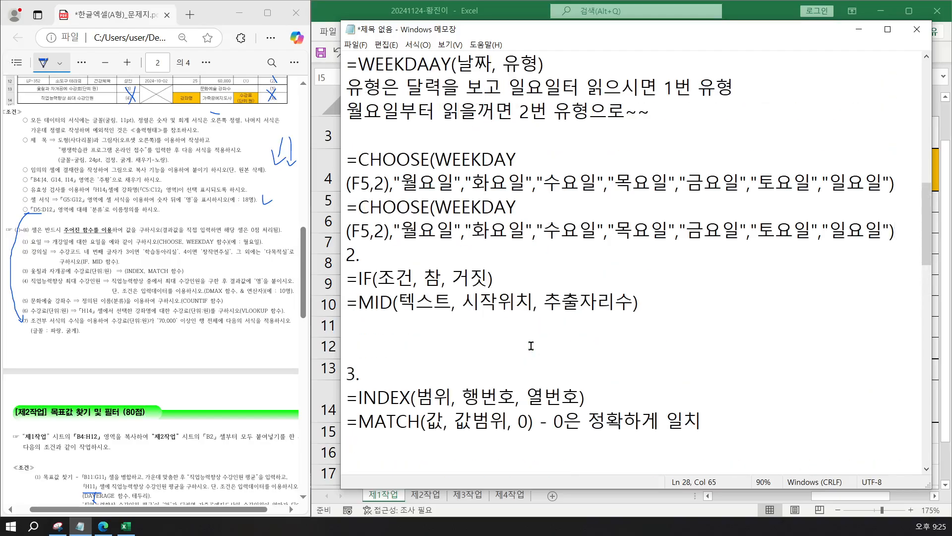
pyautogui.scroll(-1, 525, 337)
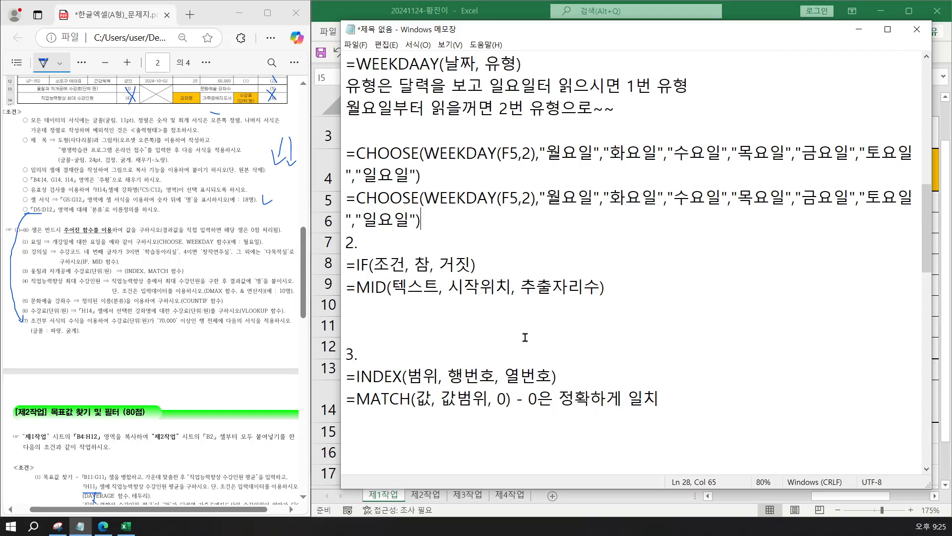
pyautogui.scroll(-1, 525, 338)
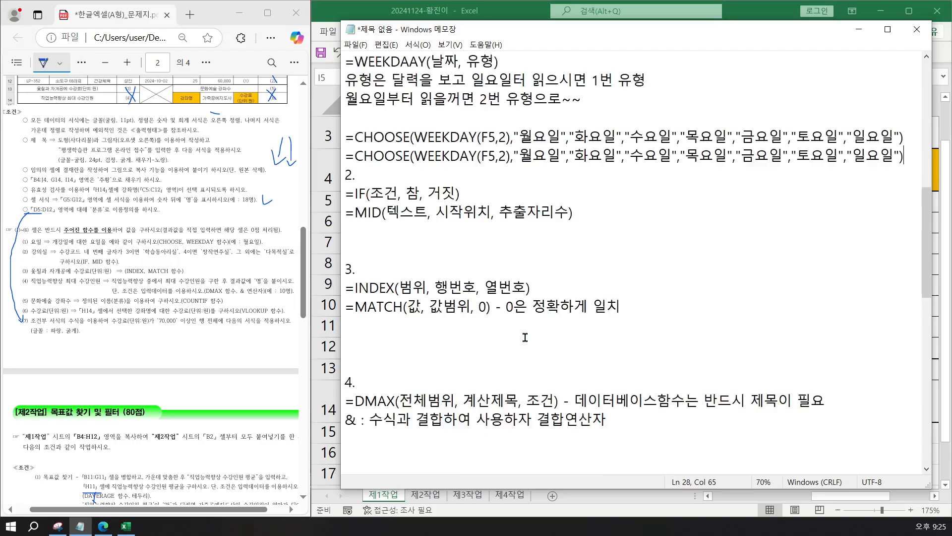
pyautogui.scroll(1, 525, 337)
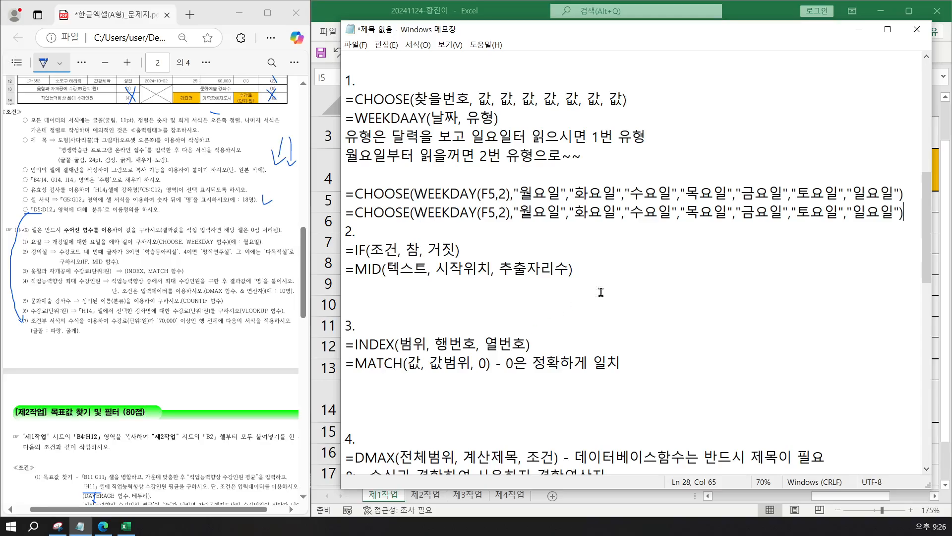
pyautogui.click(798, 212)
pyautogui.press('Delete')
pyautogui.press('Delete')
pyautogui.press('Delete')
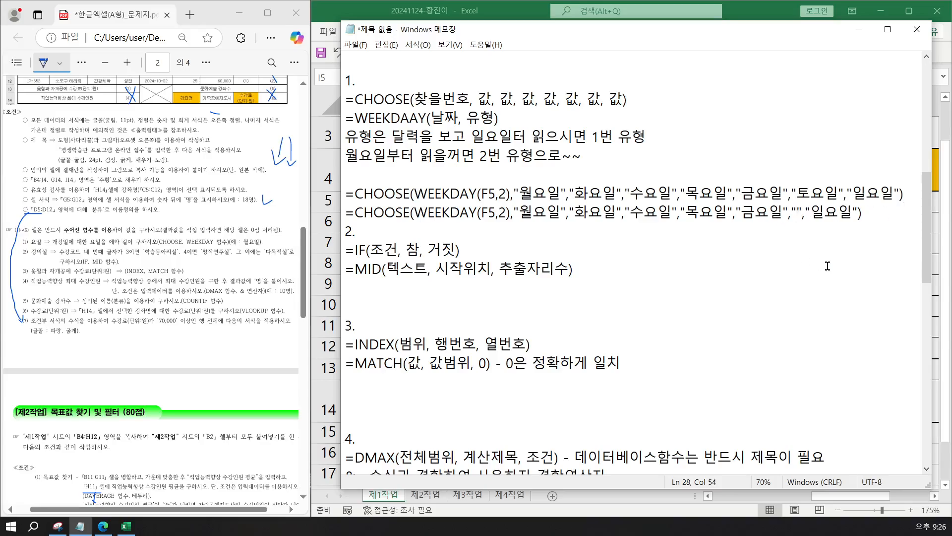
pyautogui.press('Right')
pyautogui.press('Right')
pyautogui.press('Right')
pyautogui.press('Delete')
pyautogui.press('Delete')
pyautogui.press('Delete')
# Return to Excel, fit the 요일 column I to its contents and widen the 강의실 column J for a long formula.
pyautogui.click(859, 31)
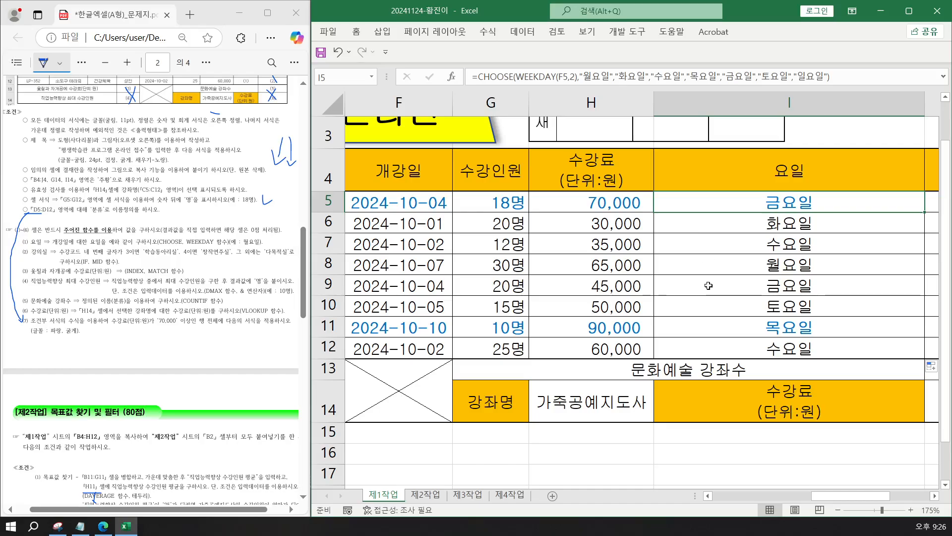
pyautogui.click(709, 307)
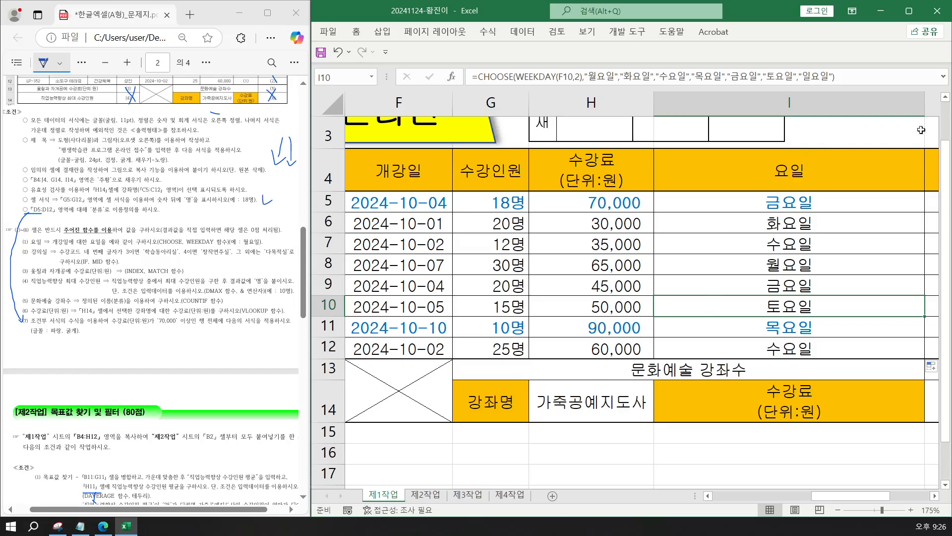
pyautogui.doubleClick(924, 105)
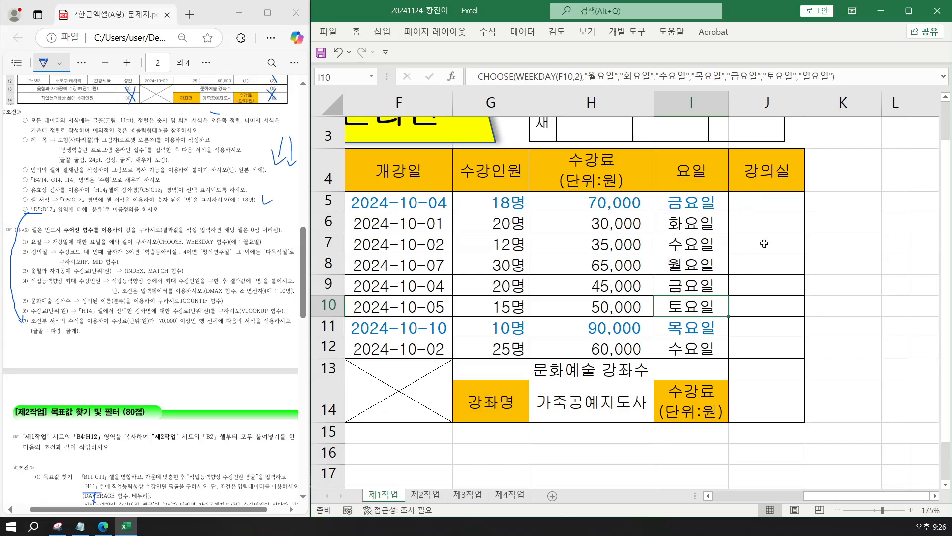
pyautogui.moveTo(806, 105); pyautogui.dragTo(932, 107)
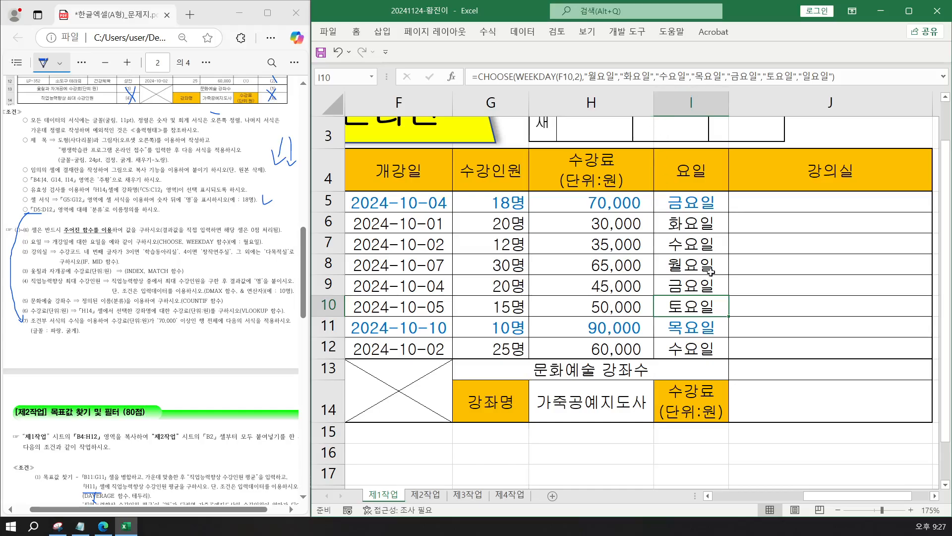
pyautogui.click(936, 496)
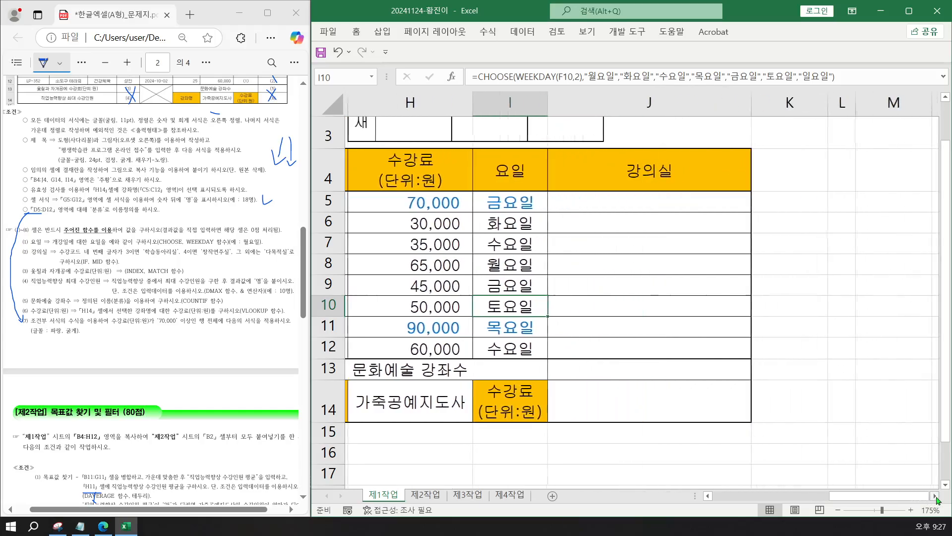
pyautogui.moveTo(749, 104); pyautogui.dragTo(883, 105)
pyautogui.click(656, 202)
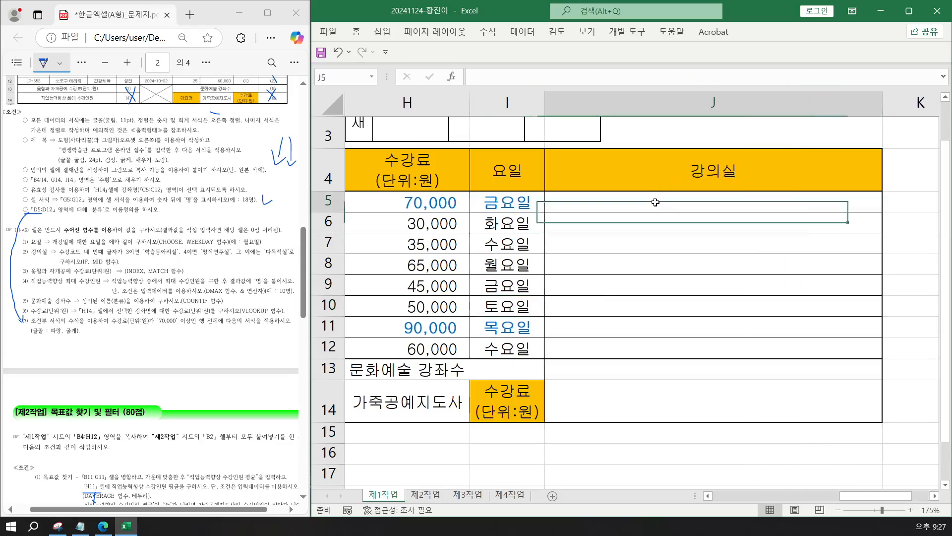
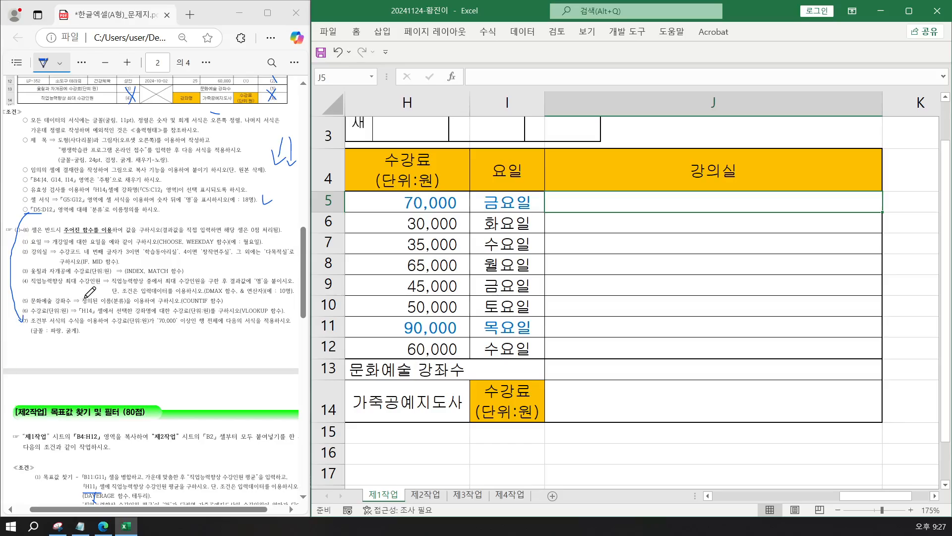
# In the exam PDF, underline 학습동아리실, 창작연주실 and 다목적실 in the 강의실 instruction with the pen.
pyautogui.scroll(1, 91, 293)
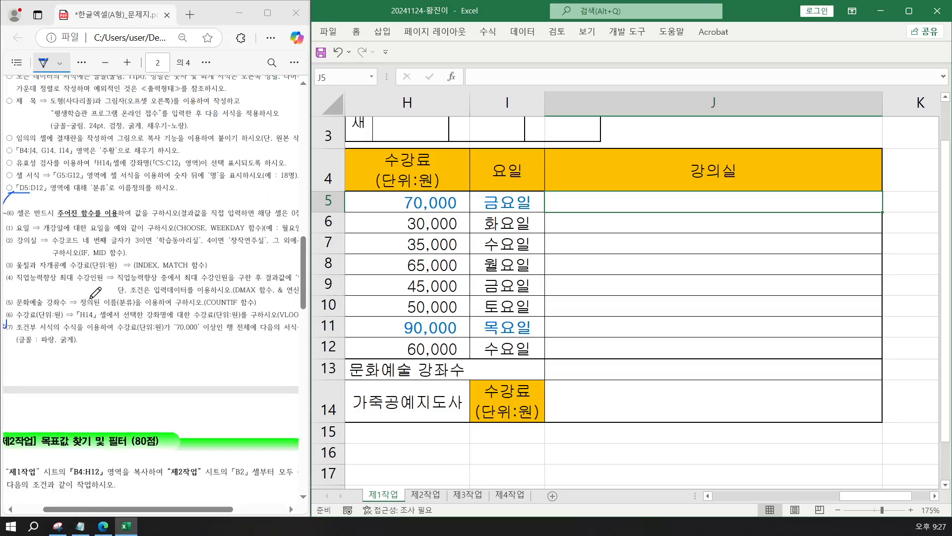
pyautogui.scroll(1, 94, 292)
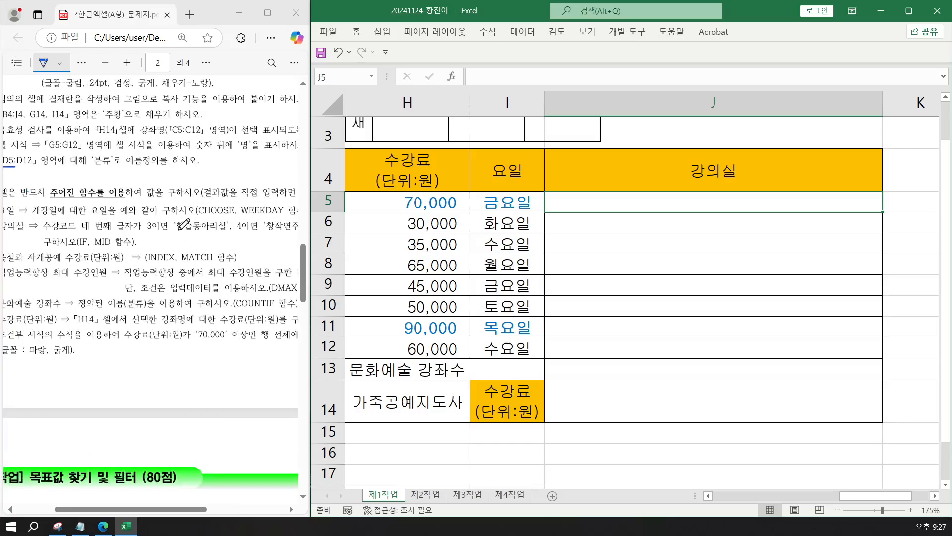
pyautogui.moveTo(177, 230); pyautogui.dragTo(222, 230)
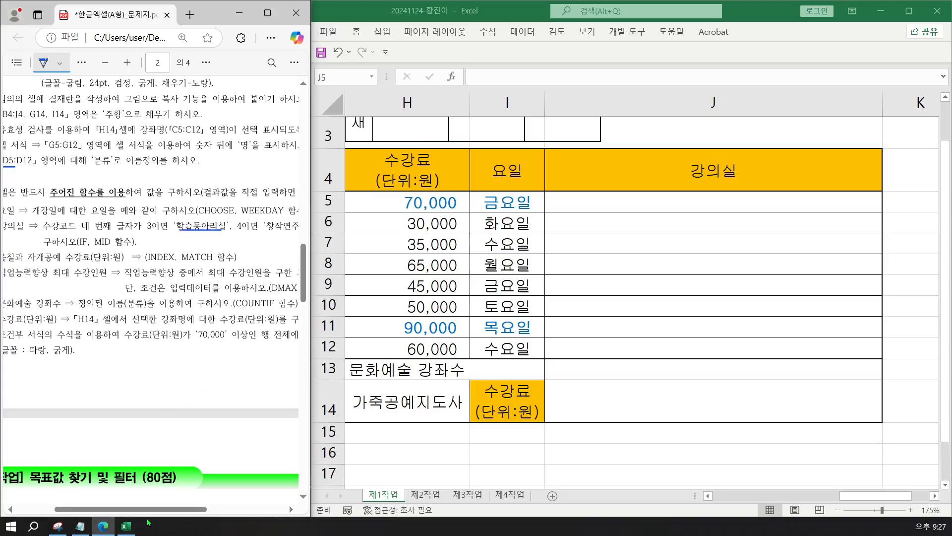
pyautogui.moveTo(150, 510); pyautogui.dragTo(218, 514)
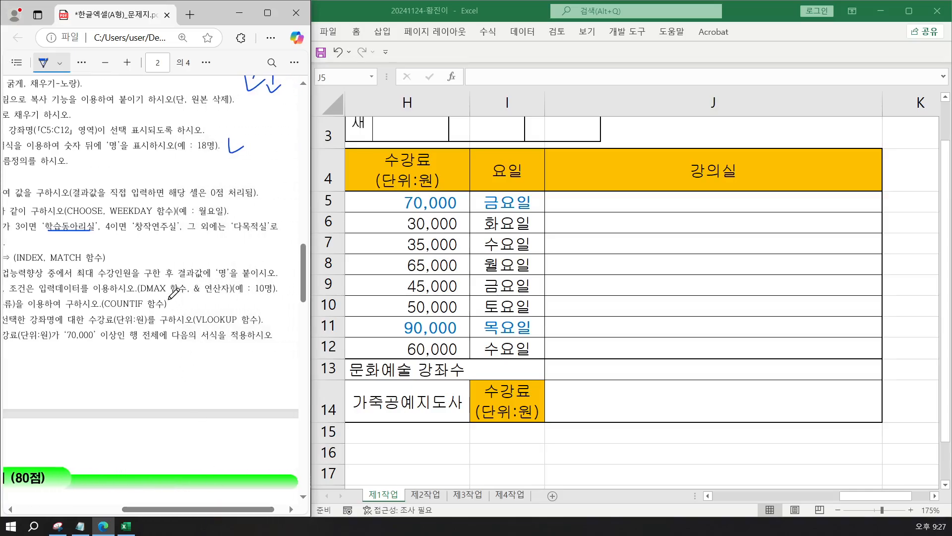
pyautogui.moveTo(136, 237); pyautogui.dragTo(267, 236)
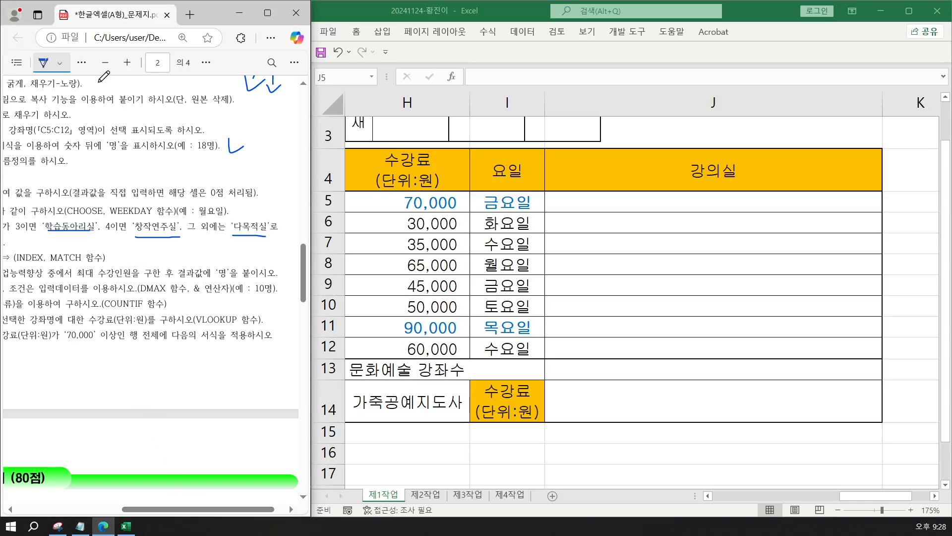
pyautogui.click(107, 68)
pyautogui.click(107, 68)
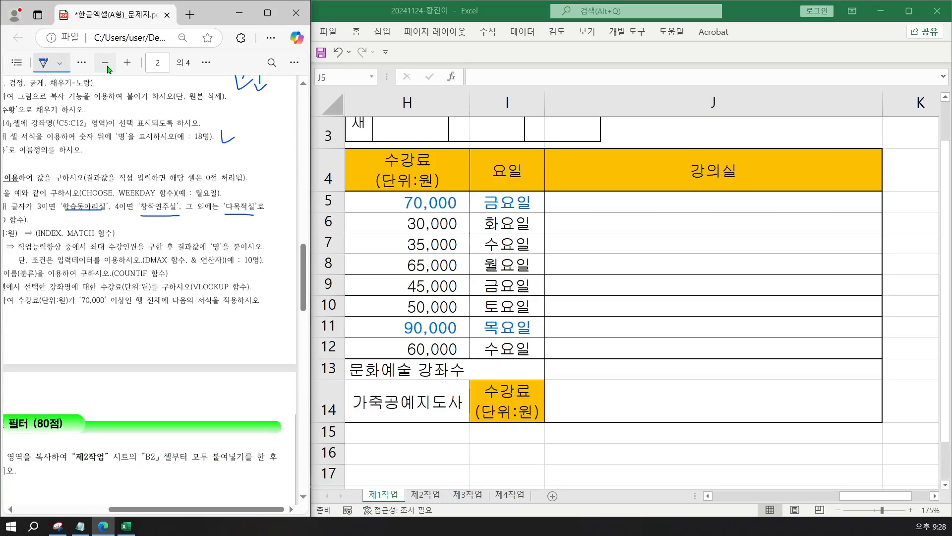
pyautogui.click(106, 67)
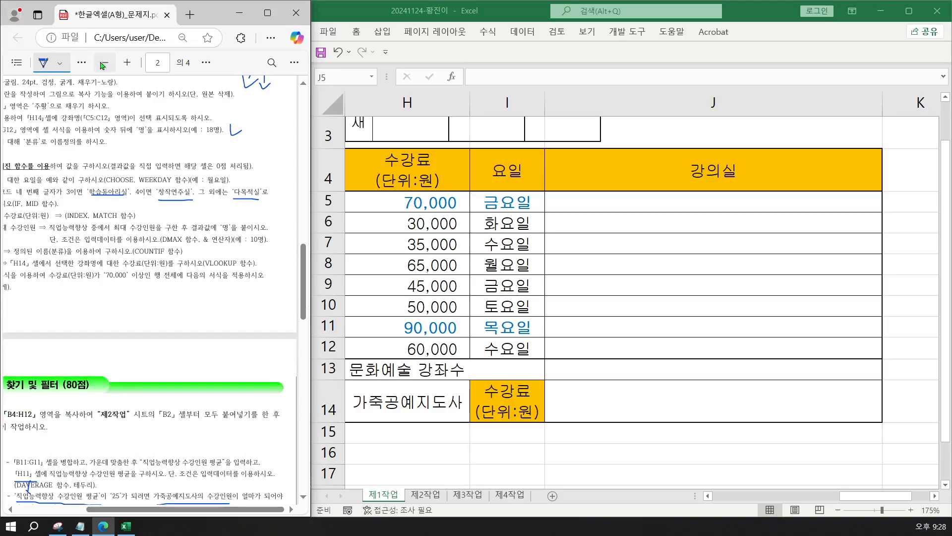
pyautogui.click(105, 67)
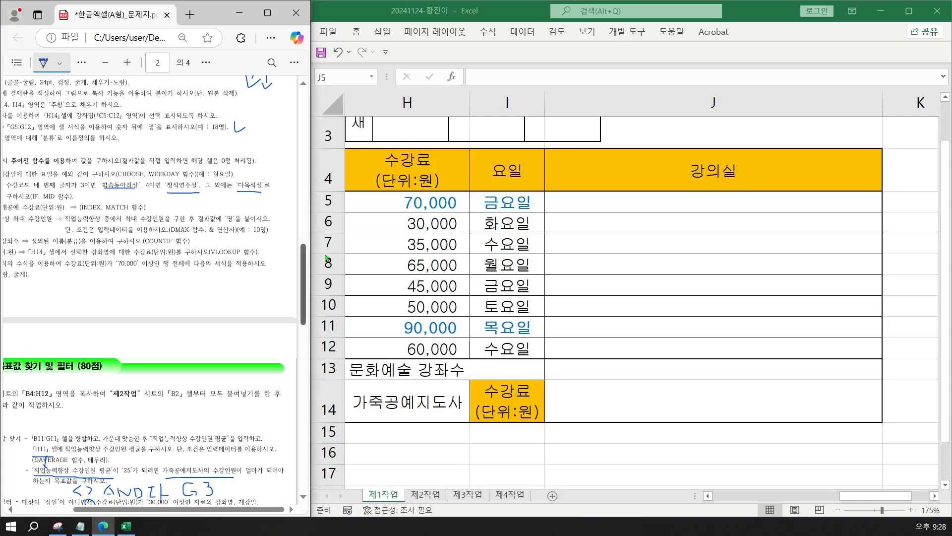
# Start the 강의실 formula in J5 with IF and a nested MID that uses B5 as its text.
pyautogui.click(616, 196)
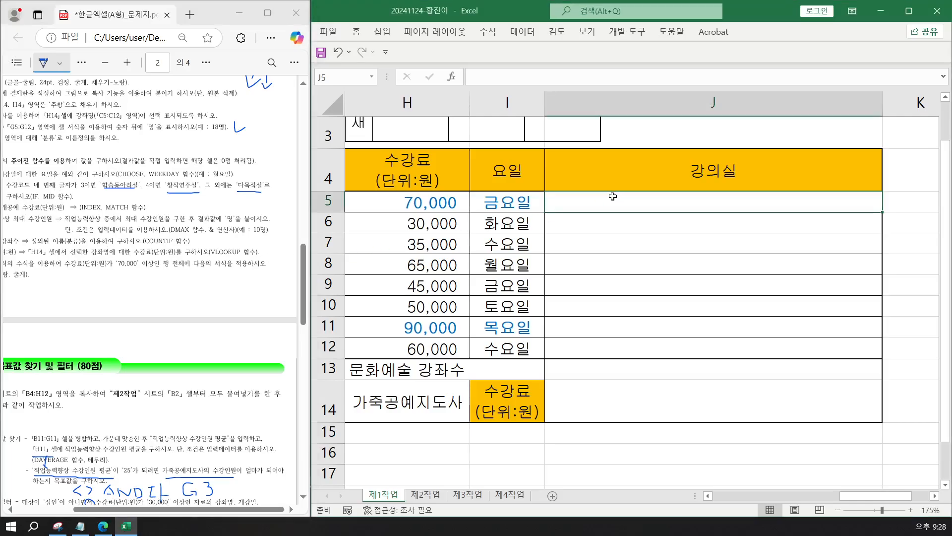
pyautogui.doubleClick(613, 196)
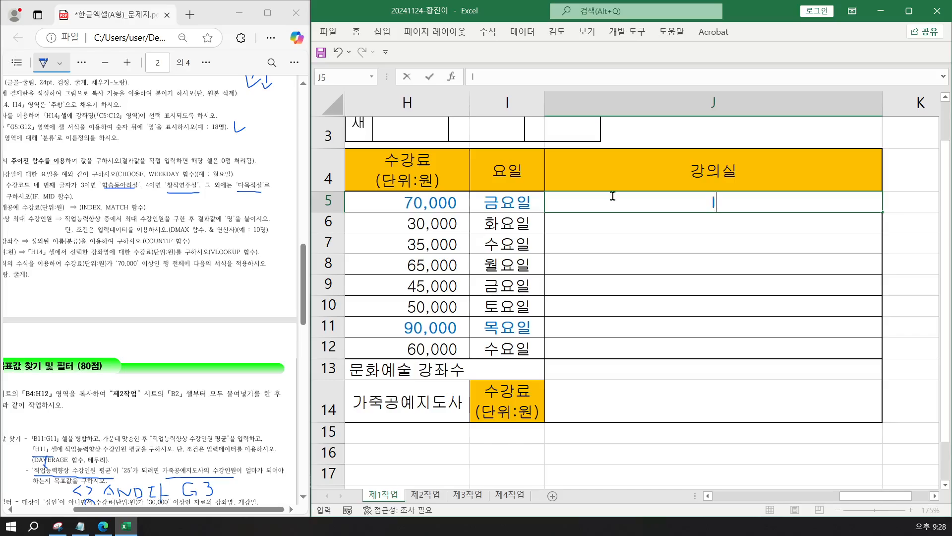
pyautogui.press('BackSpace')
pyautogui.write('=IF(')
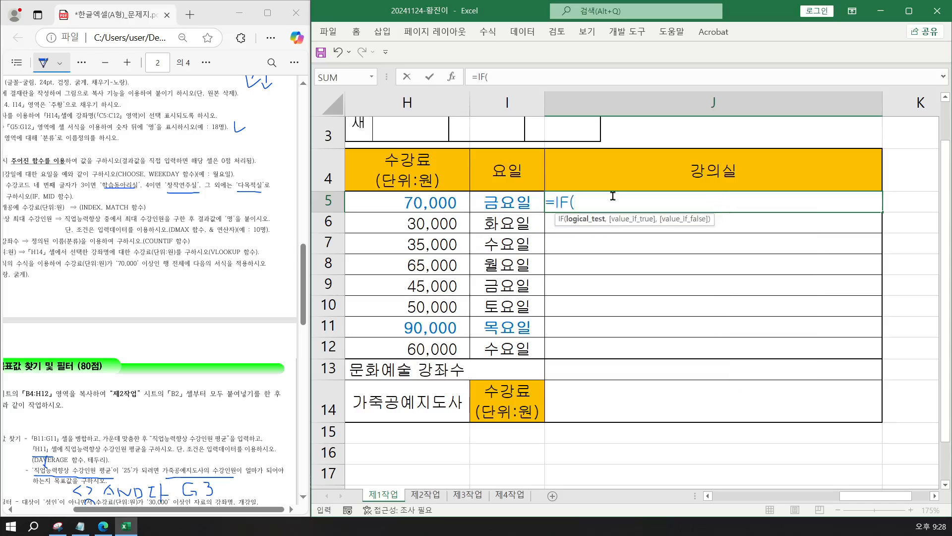
pyautogui.write('MI')
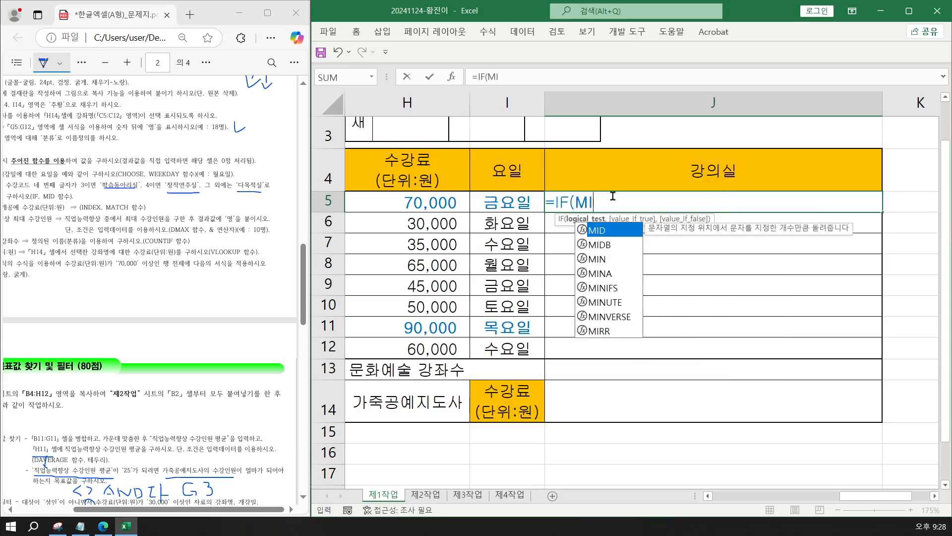
pyautogui.write('D(')
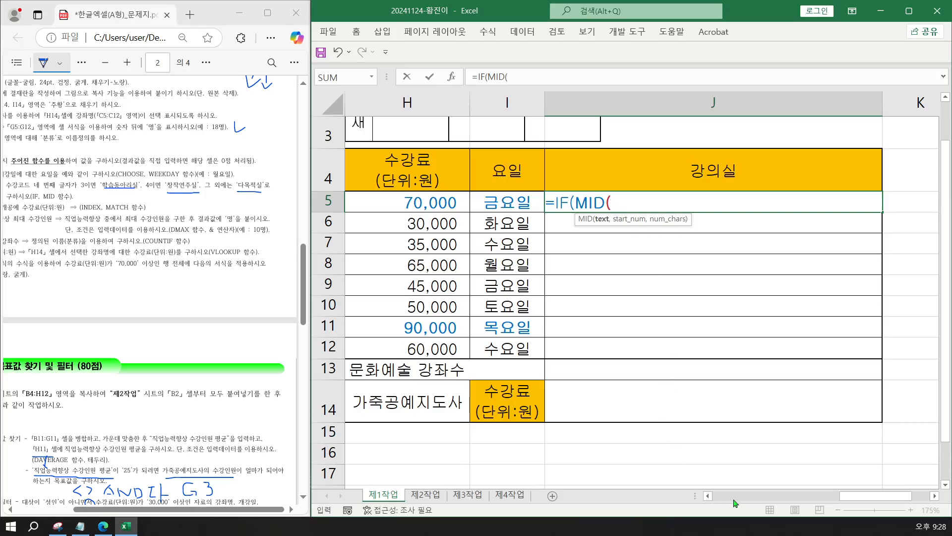
pyautogui.moveTo(844, 497); pyautogui.dragTo(720, 526)
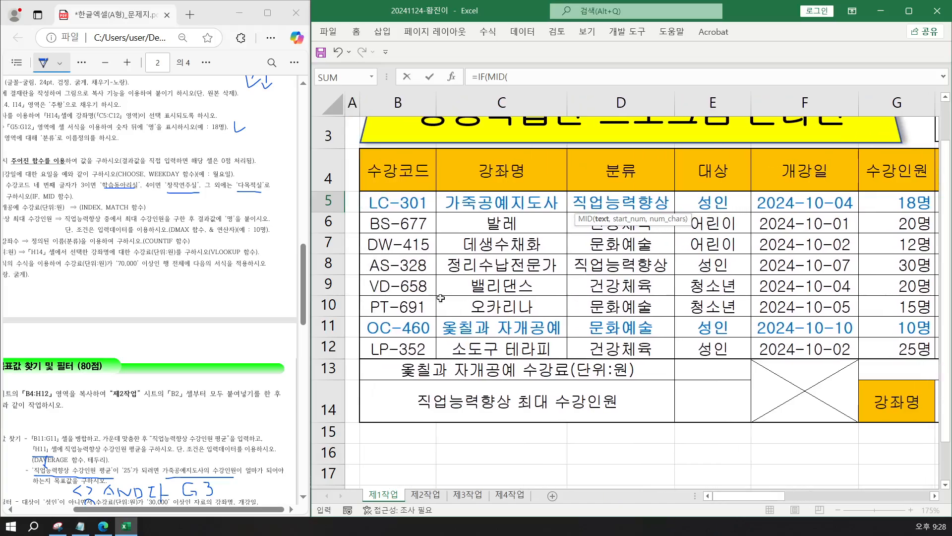
pyautogui.click(395, 207)
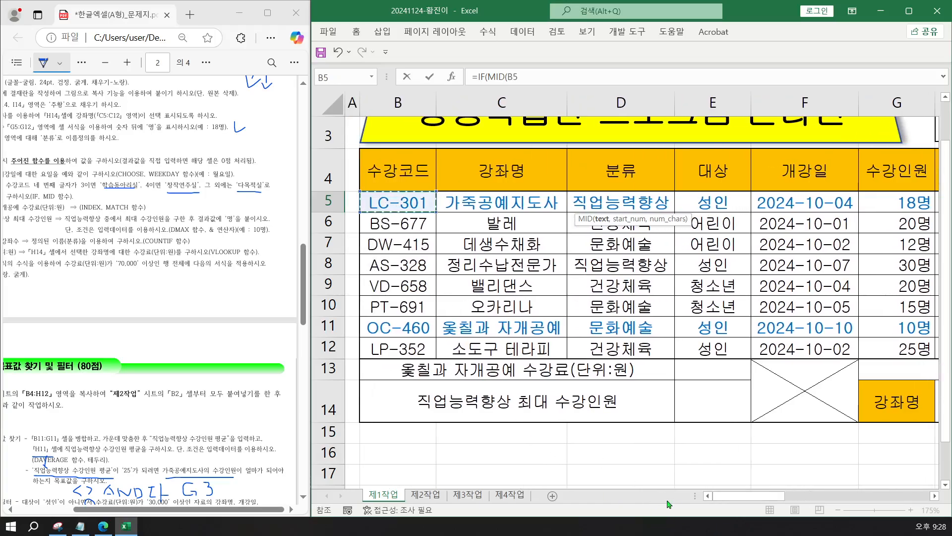
# Finish the IF condition in J5 by giving MID start position 4 and length 1, compared with "3".
pyautogui.moveTo(727, 499); pyautogui.dragTo(862, 494)
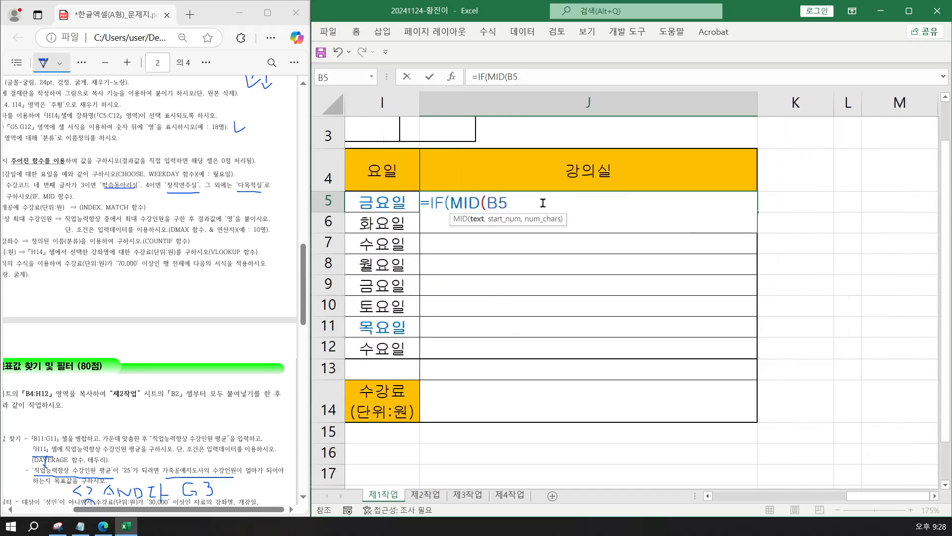
pyautogui.write(',')
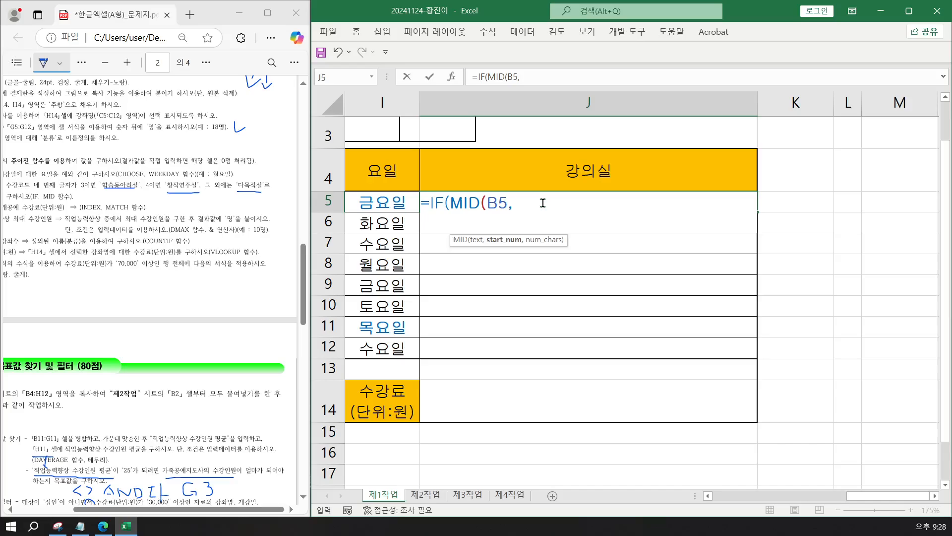
pyautogui.write('41')
pyautogui.press('BackSpace')
pyautogui.write(',1)')
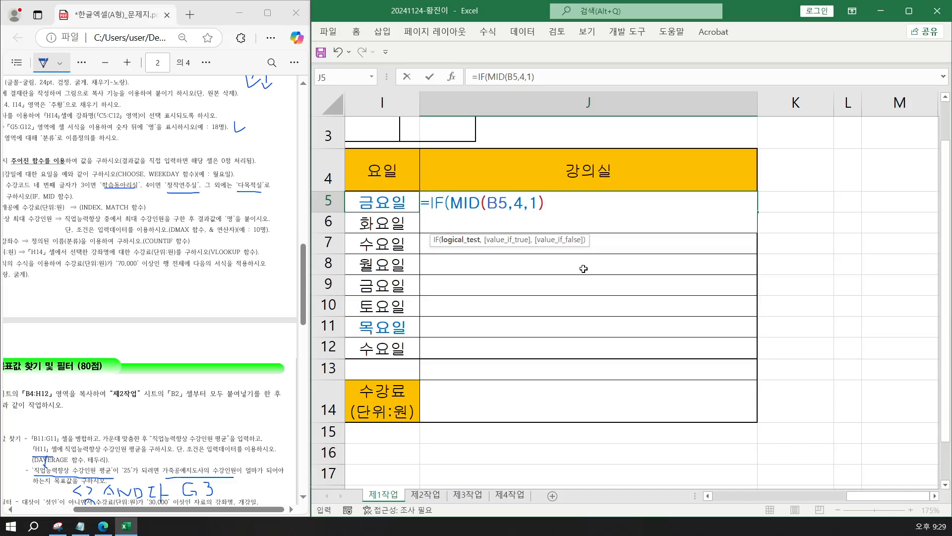
pyautogui.write('="3"')
pyautogui.write(',')
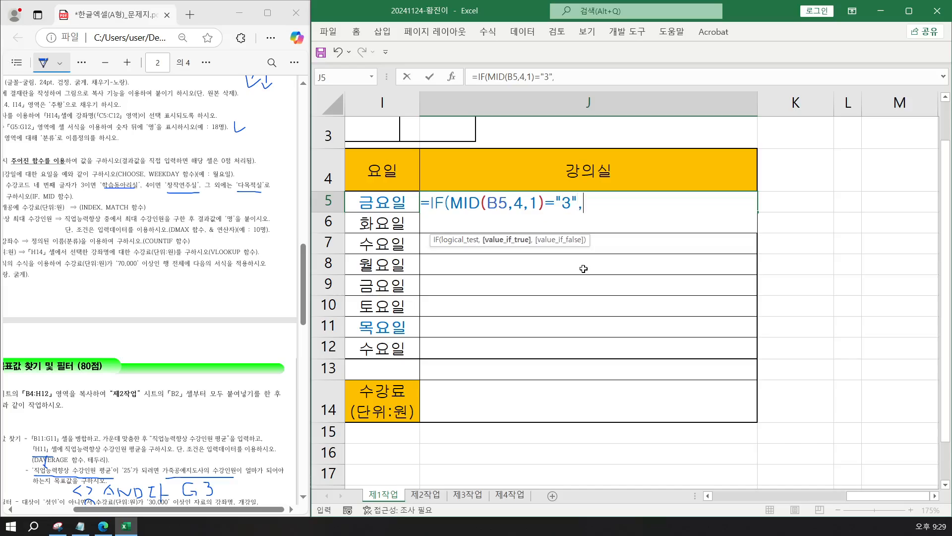
# Give the IF function in J5 "학습동아리실" as its value if true.
pyautogui.write('"')
pyautogui.write('GKR')
pyautogui.press('BackSpace')
pyautogui.press('BackSpace')
pyautogui.press('BackSpace')
pyautogui.write('학습동')
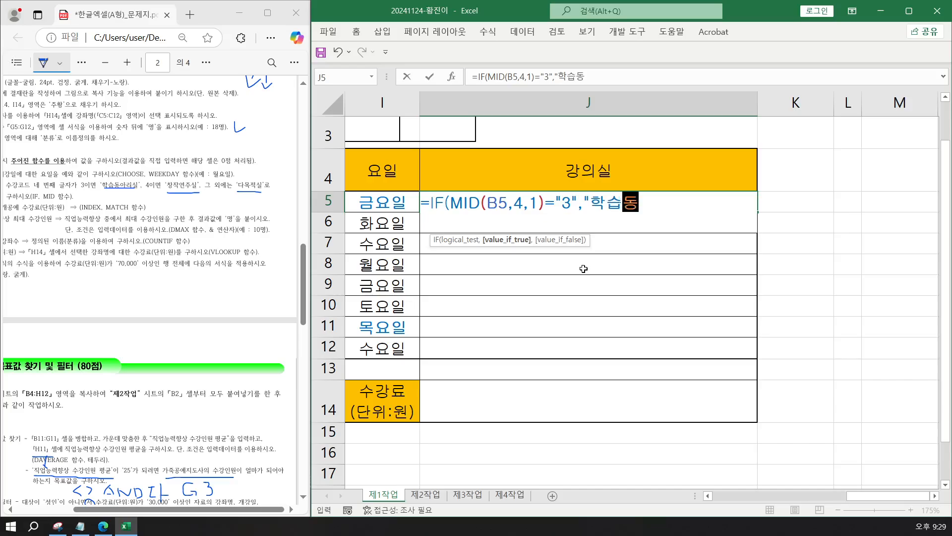
pyautogui.write('알라')
pyautogui.press('BackSpace')
pyautogui.press('BackSpace')
pyautogui.press('BackSpace')
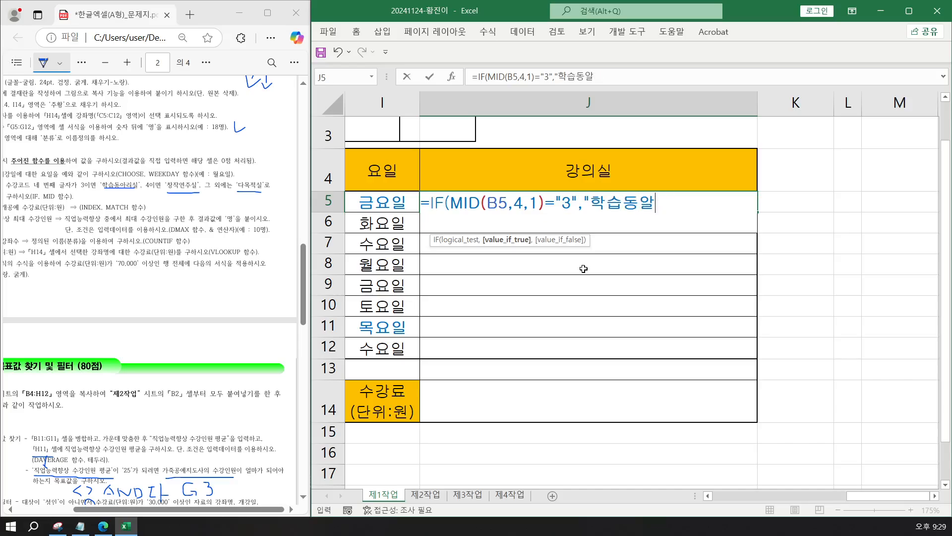
pyautogui.write('아리실')
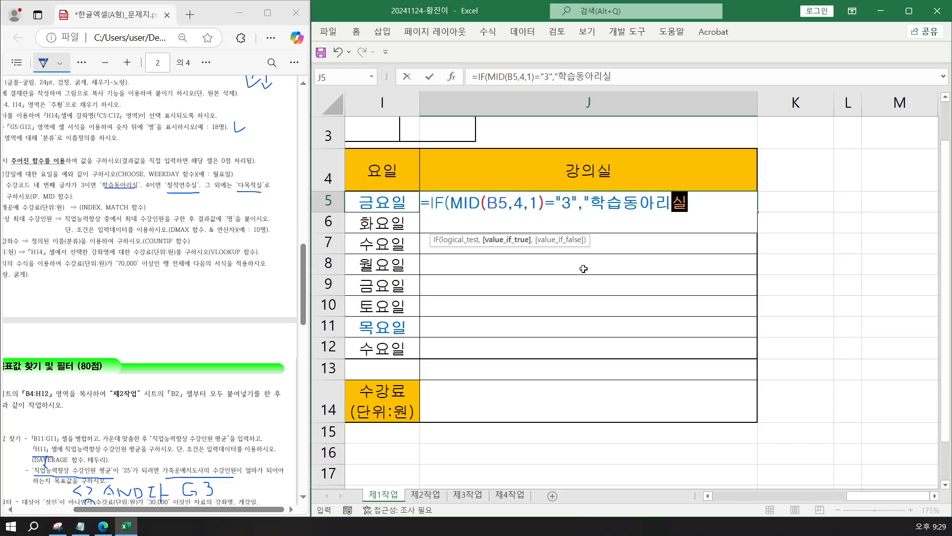
pyautogui.write('",')
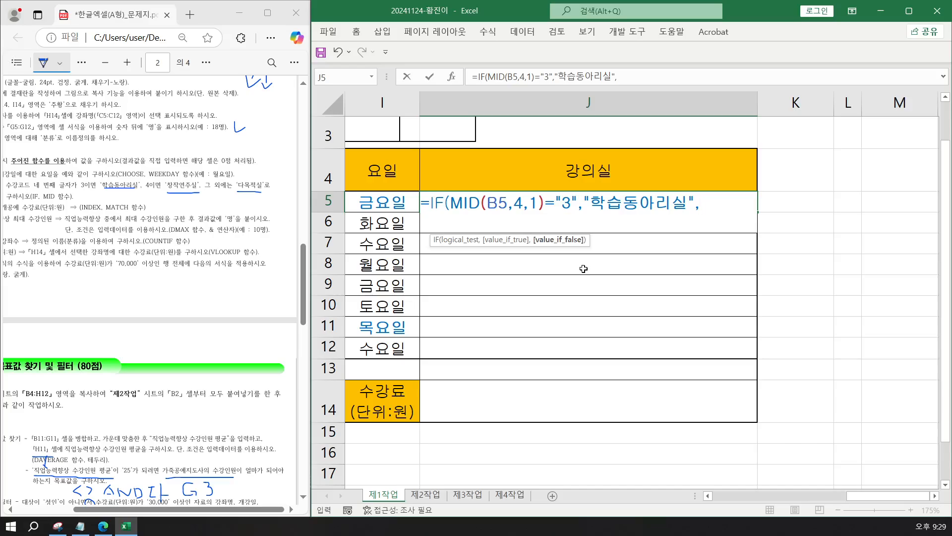
# Nest a second IF as the false value in J5, with the condition MID(B5,4,1)="4".
pyautogui.write('IF(M')
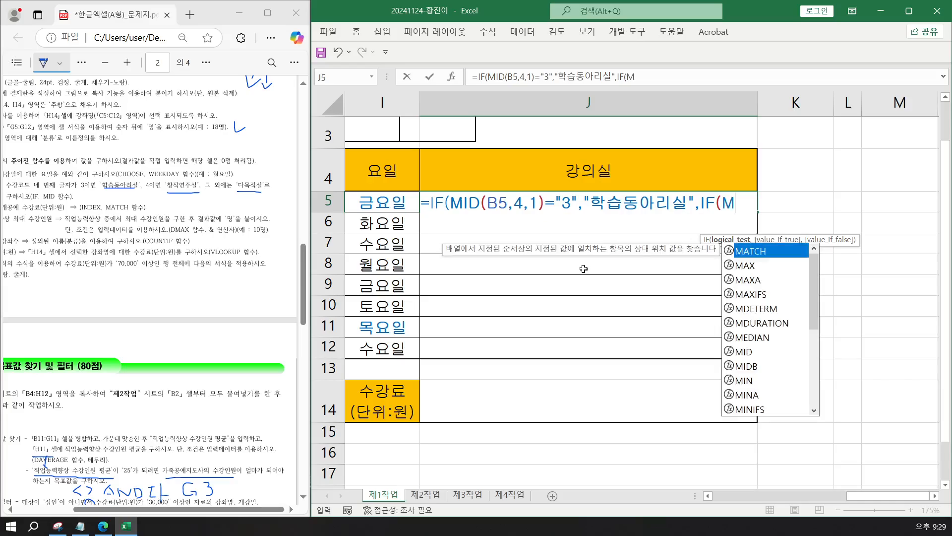
pyautogui.write('ID(')
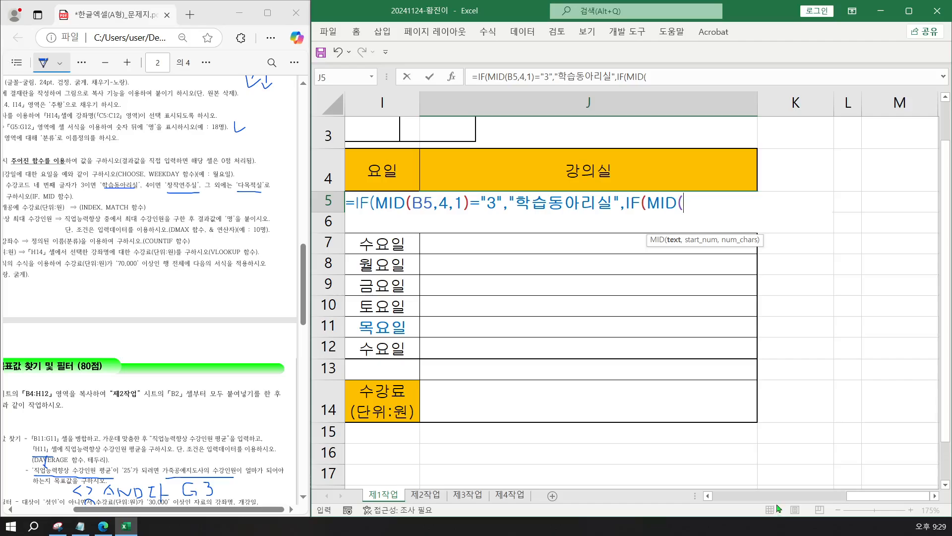
pyautogui.moveTo(854, 496); pyautogui.dragTo(722, 496)
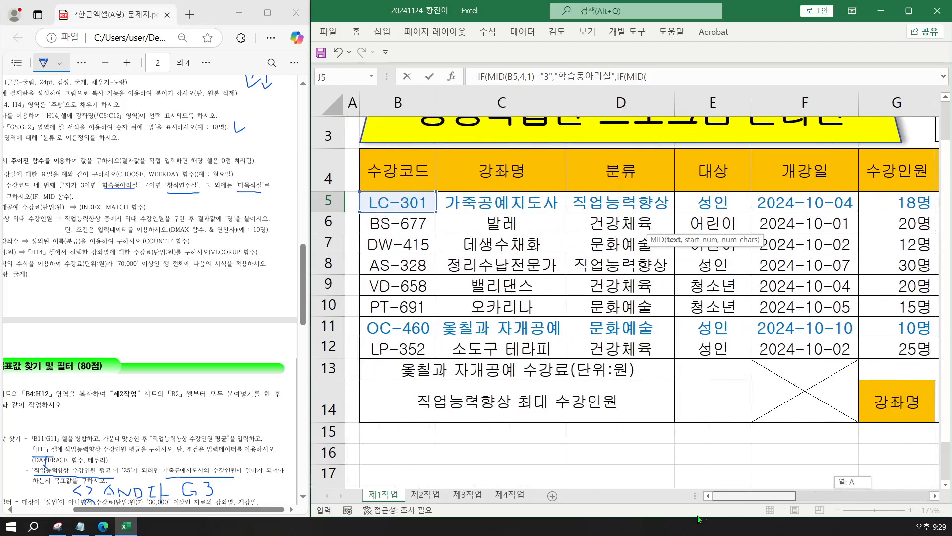
pyautogui.click(400, 201)
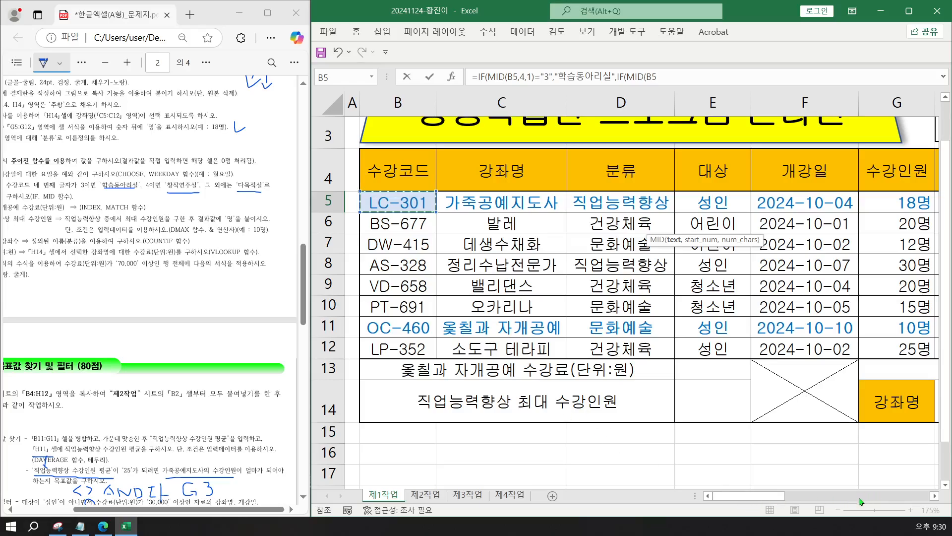
pyautogui.moveTo(725, 501); pyautogui.dragTo(849, 500)
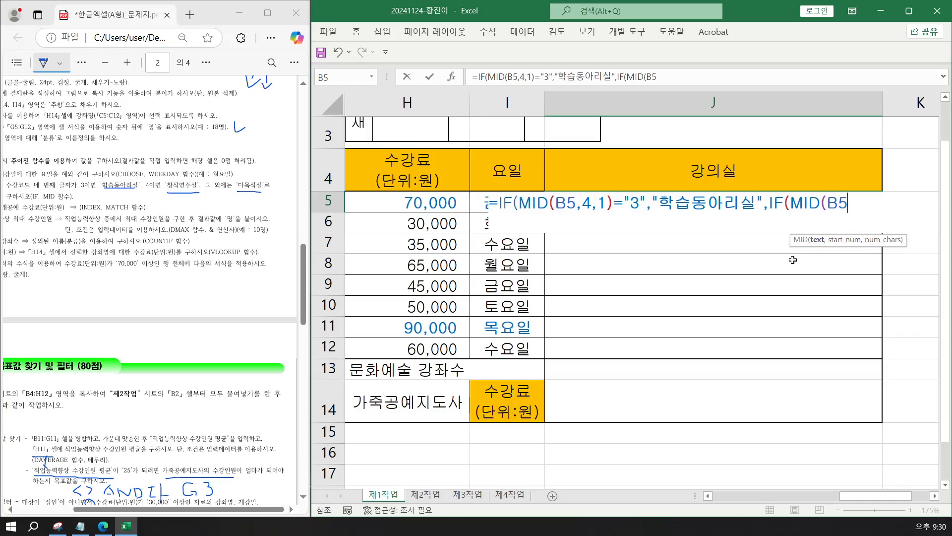
pyautogui.write(',4')
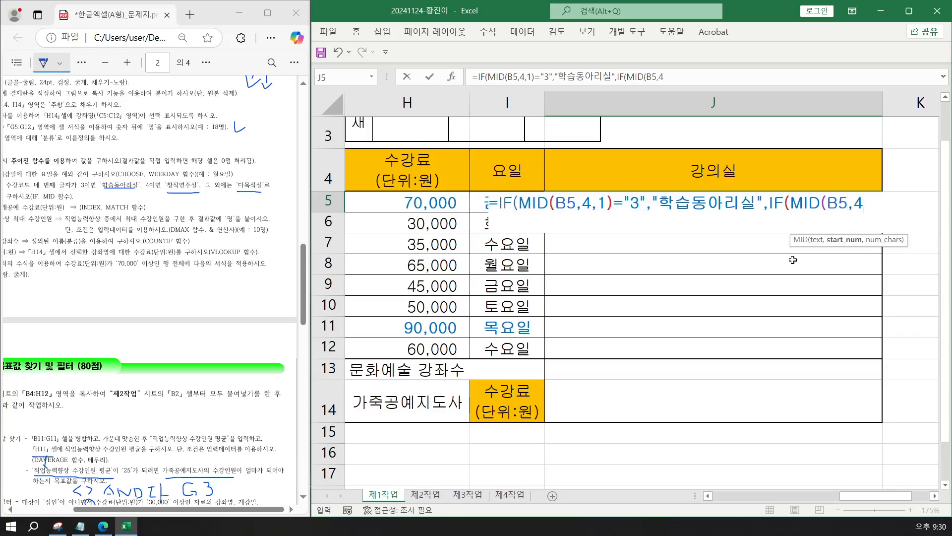
pyautogui.write(',1)="')
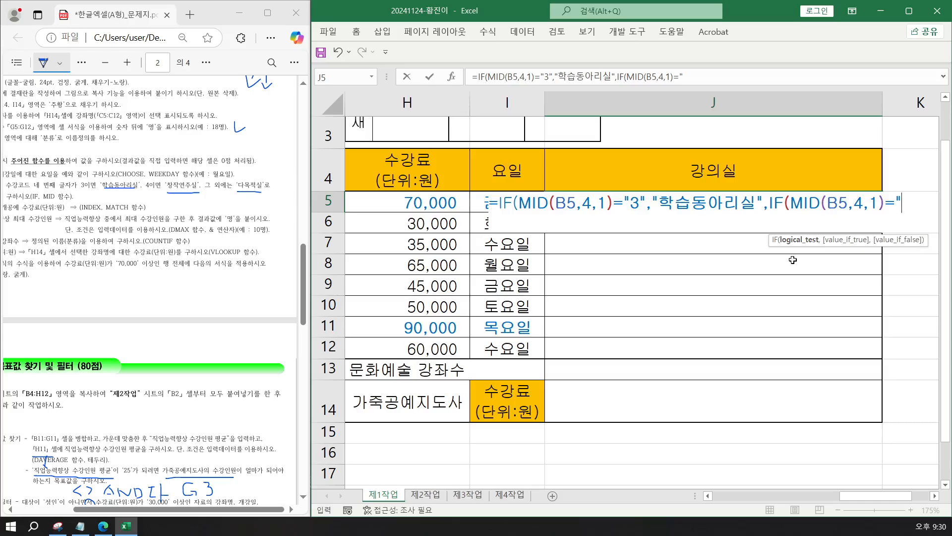
pyautogui.write('4","')
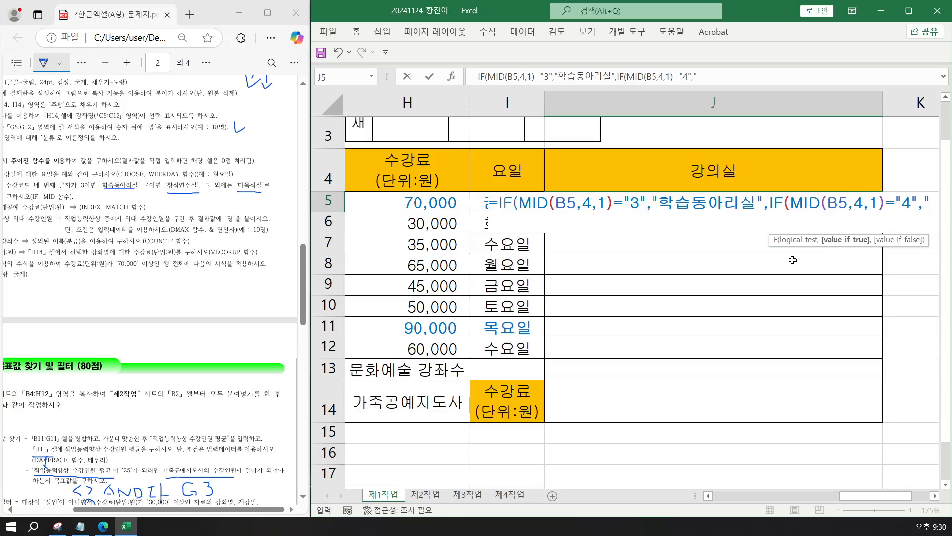
# Enter 창작연주실 as the nested IF's value if true in J5.
pyautogui.write('CKDWK')
pyautogui.press('BackSpace')
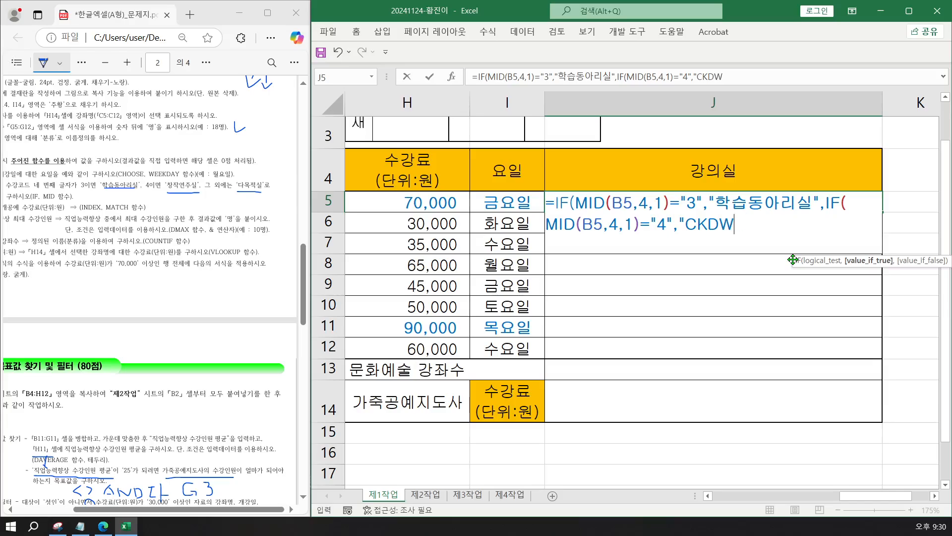
pyautogui.press('BackSpace')
pyautogui.press('BackSpace')
pyautogui.press('BackSpace')
pyautogui.press('BackSpace')
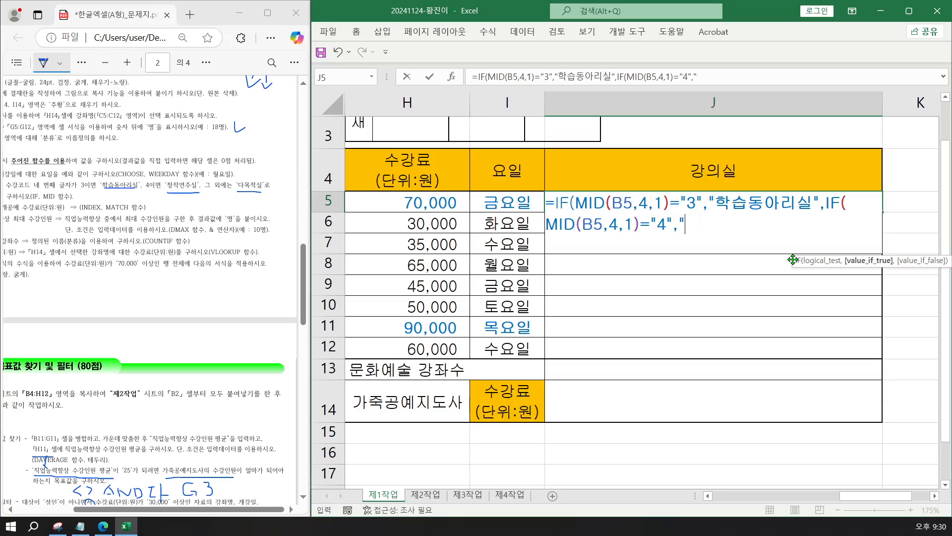
pyautogui.write('창작')
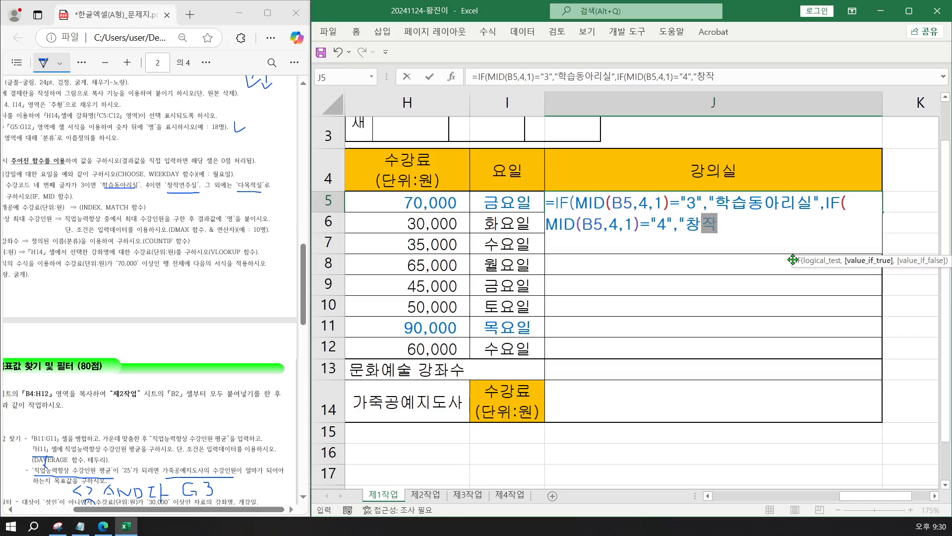
pyautogui.write('연주실')
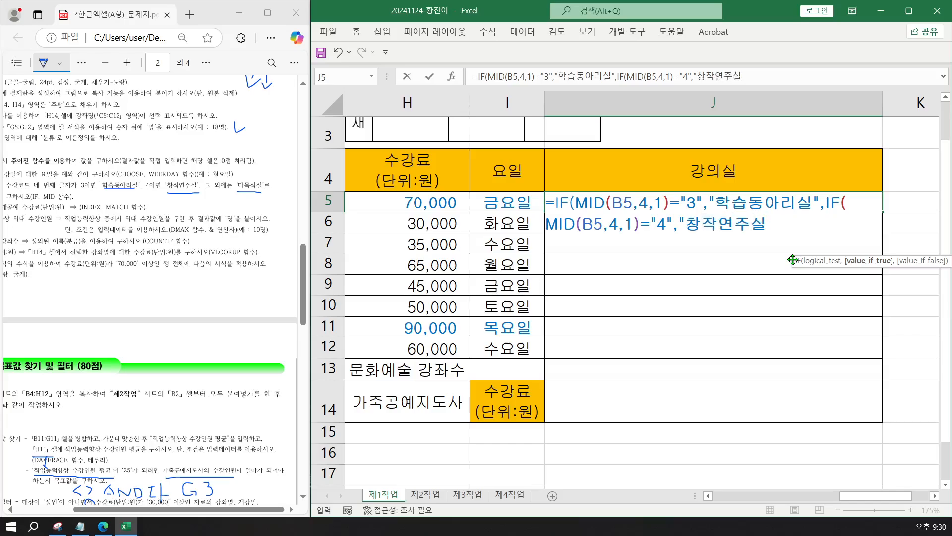
# Set "다목적실" as the nested IF's value if false and complete the J5 formula.
pyautogui.write('"')
pyautogui.write(',"다모')
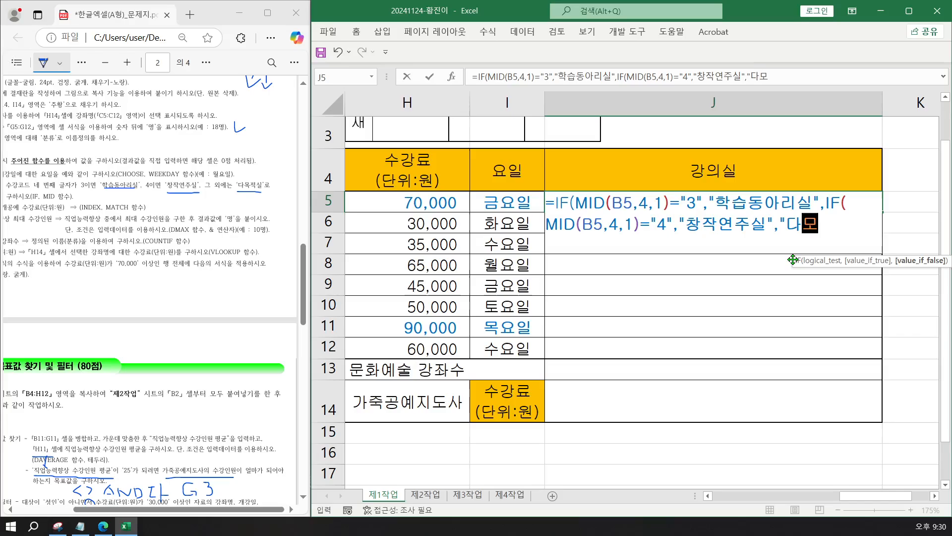
pyautogui.write('목적실')
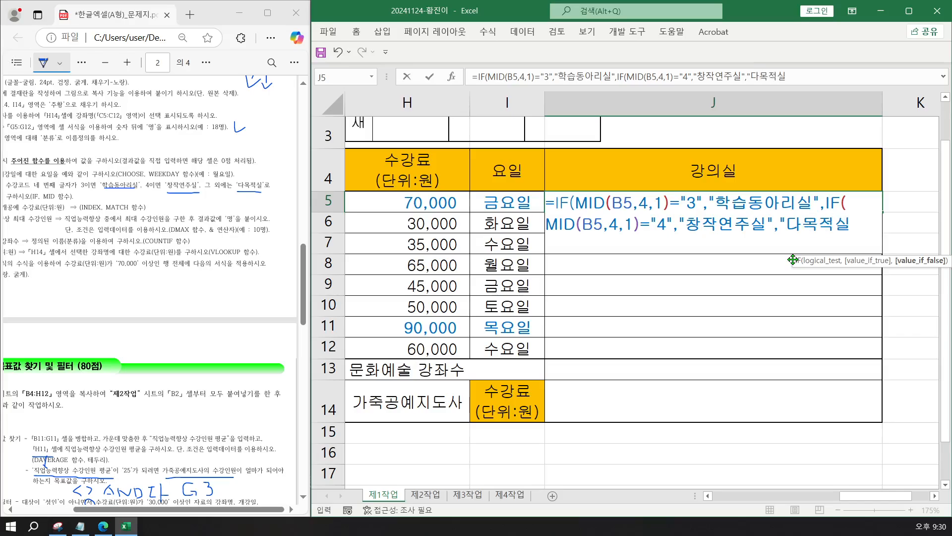
pyautogui.write('"')
pyautogui.press('Return')
pyautogui.press('Return')
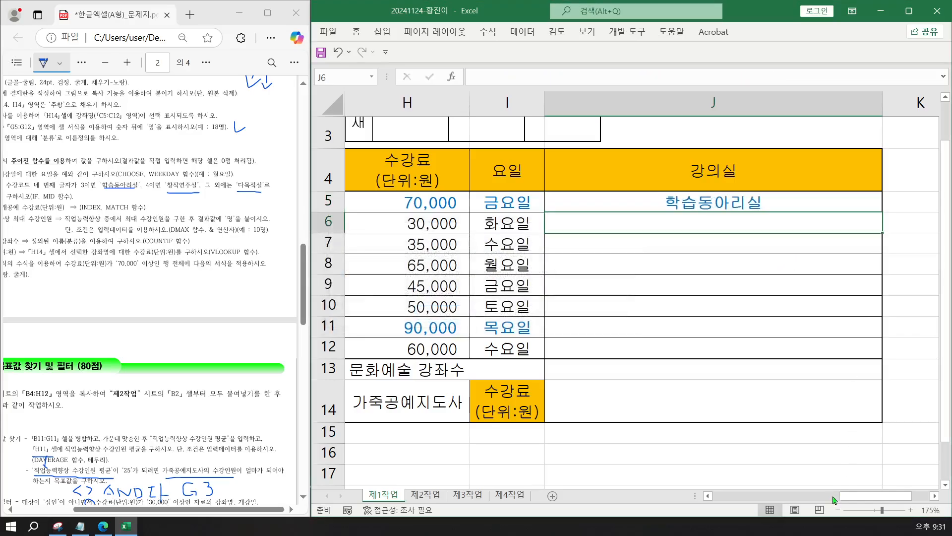
# Fill the J5 formula down to J12 without formatting and fit the 강의실 column J to its contents.
pyautogui.moveTo(844, 497)
pyautogui.mouseDown()
pyautogui.moveTo(713, 510)
pyautogui.moveTo(843, 482)
pyautogui.mouseUp()
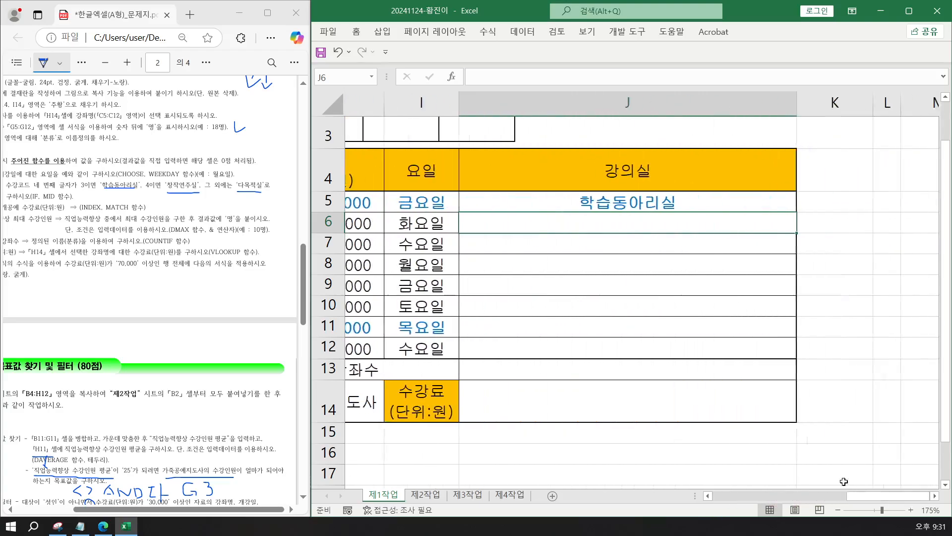
pyautogui.click(641, 198)
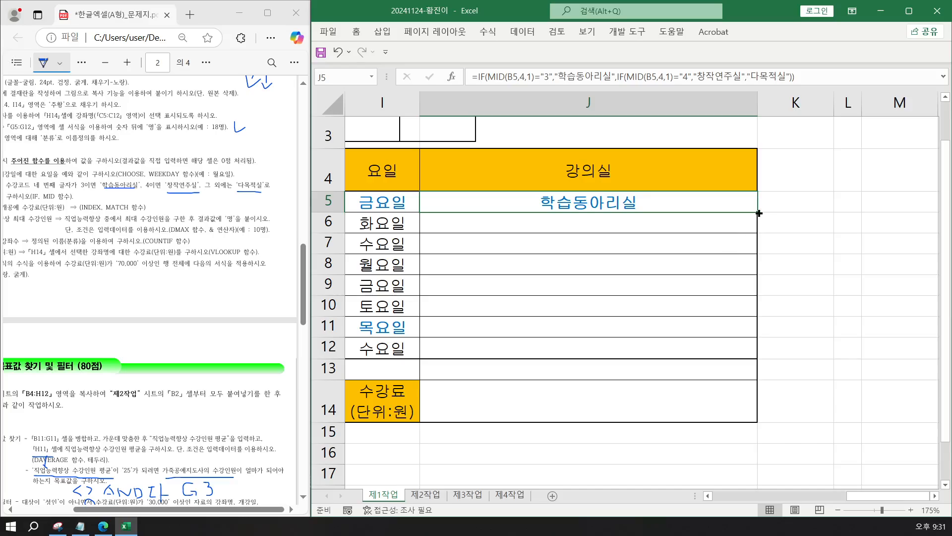
pyautogui.moveTo(757, 212); pyautogui.dragTo(753, 361)
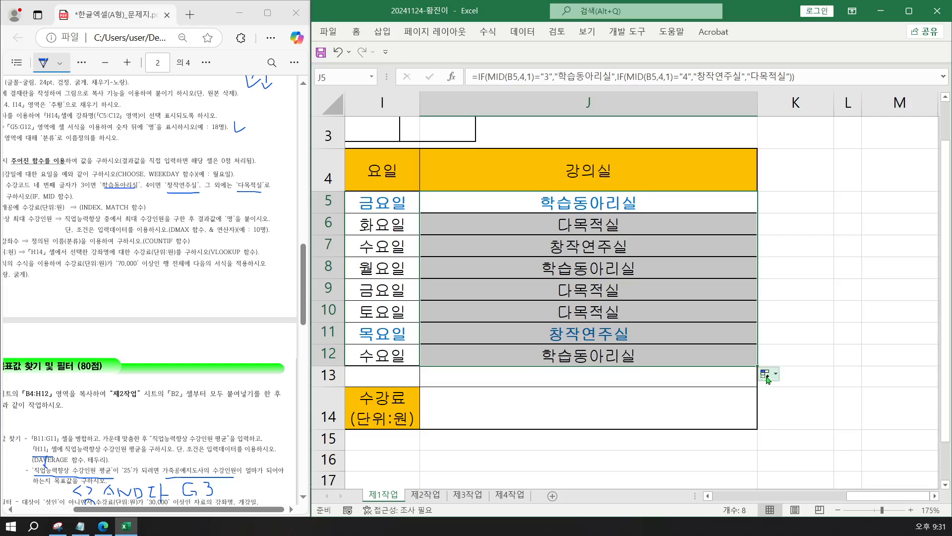
pyautogui.click(766, 375)
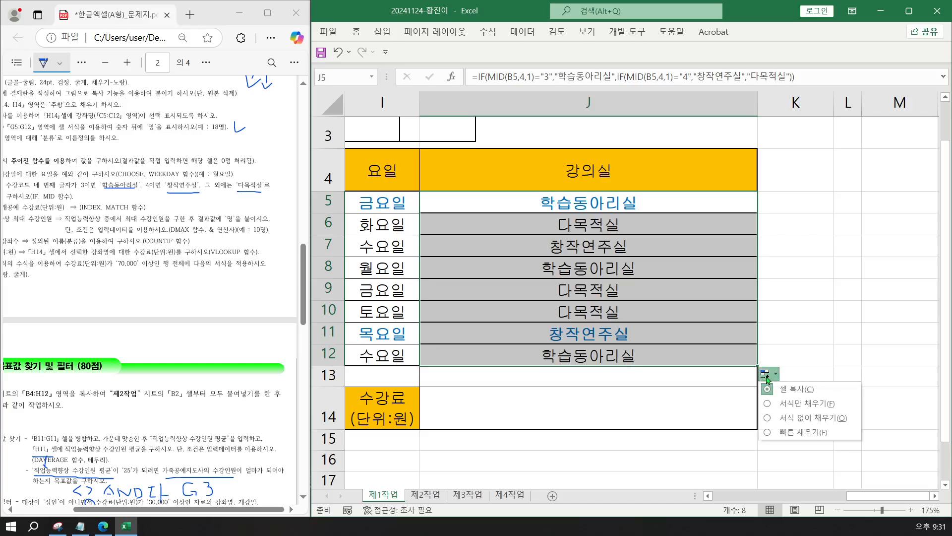
pyautogui.click(793, 417)
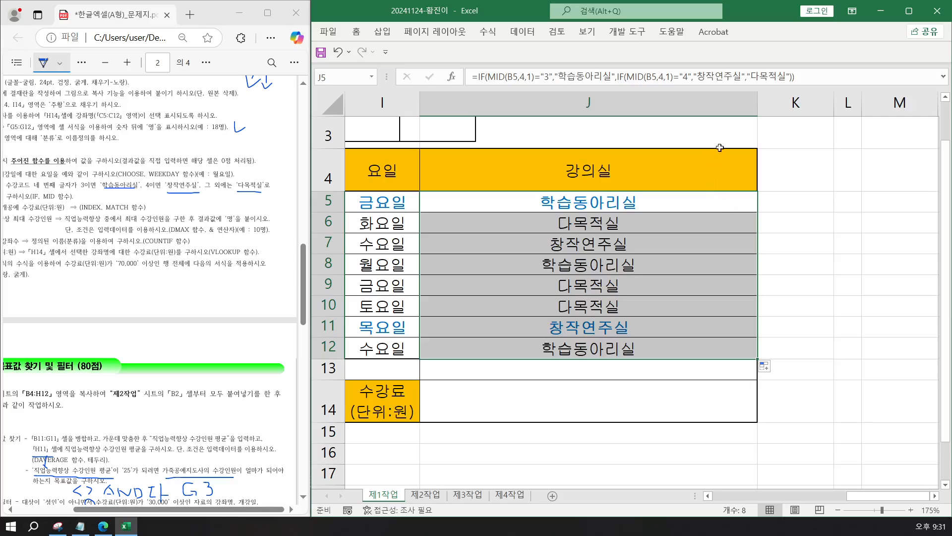
pyautogui.doubleClick(757, 106)
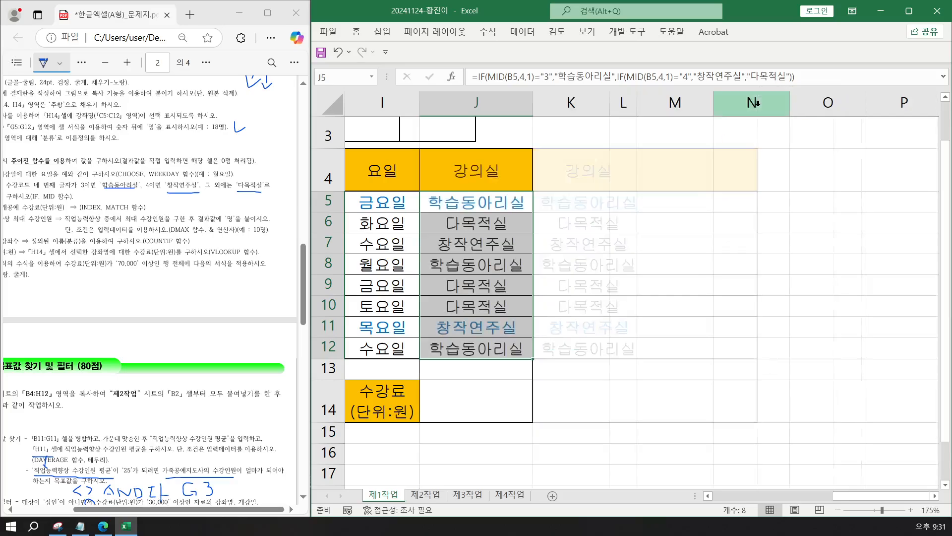
pyautogui.click(566, 372)
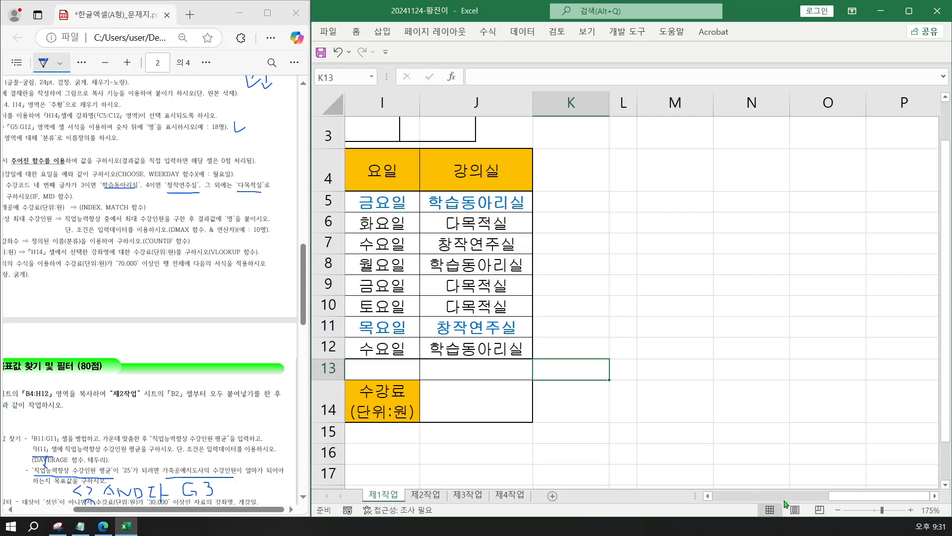
# Start an INDEX formula in E13, the 옻칠과 자개공예 수강료(단위:원) result cell.
pyautogui.moveTo(863, 495); pyautogui.dragTo(773, 508)
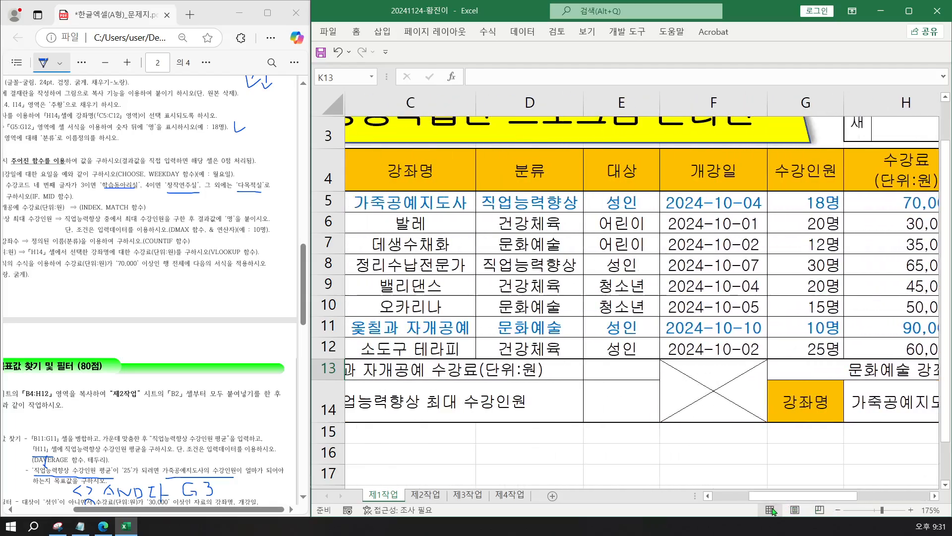
pyautogui.scroll(-1, 690, 356)
pyautogui.scroll(-2, 691, 356)
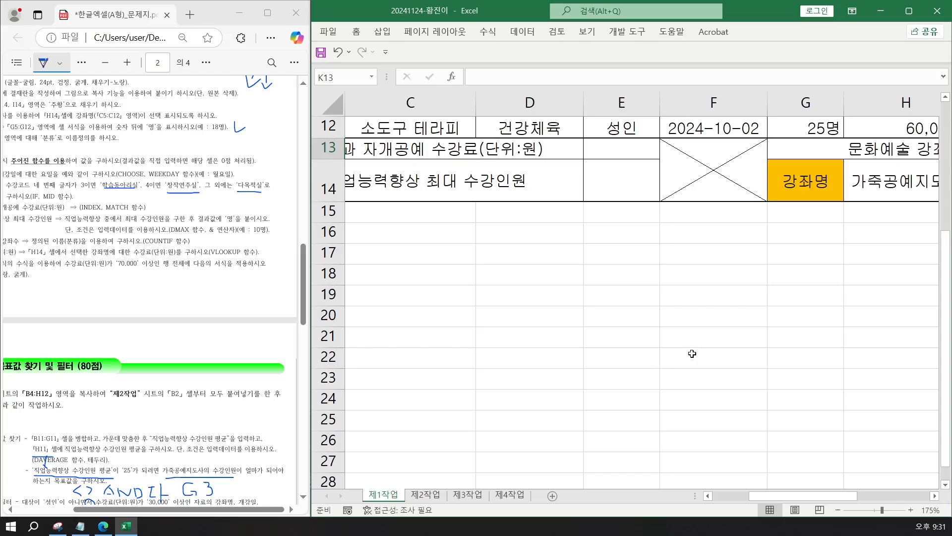
pyautogui.scroll(3, 692, 353)
pyautogui.scroll(-3, 690, 349)
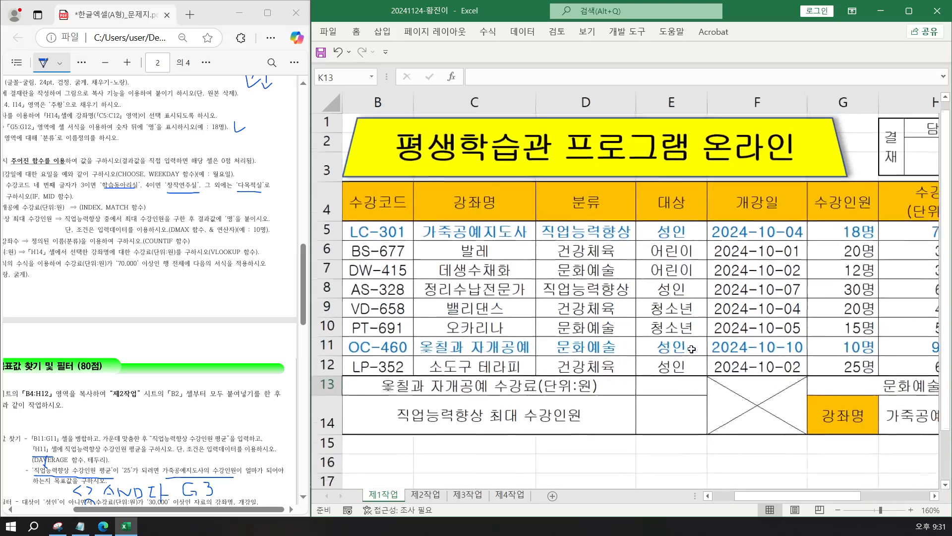
pyautogui.scroll(-1, 692, 349)
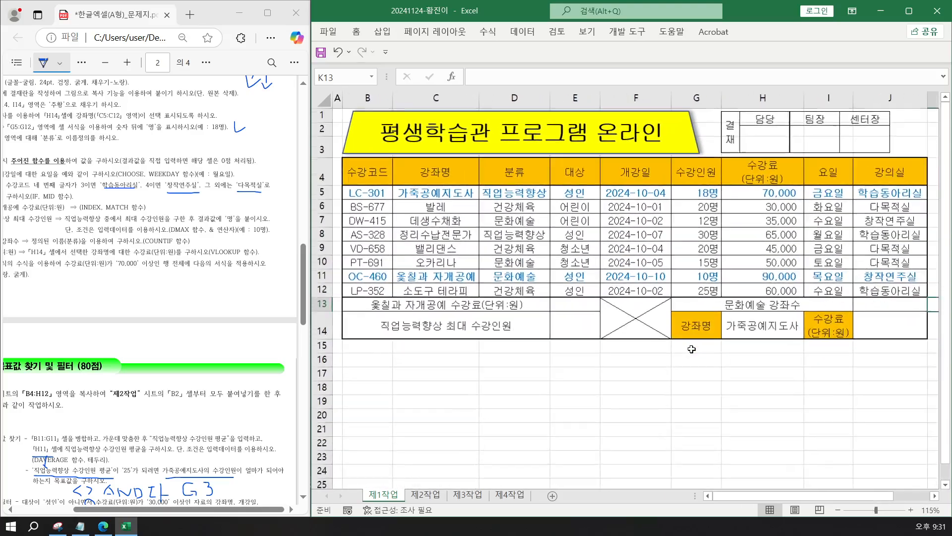
pyautogui.click(685, 378)
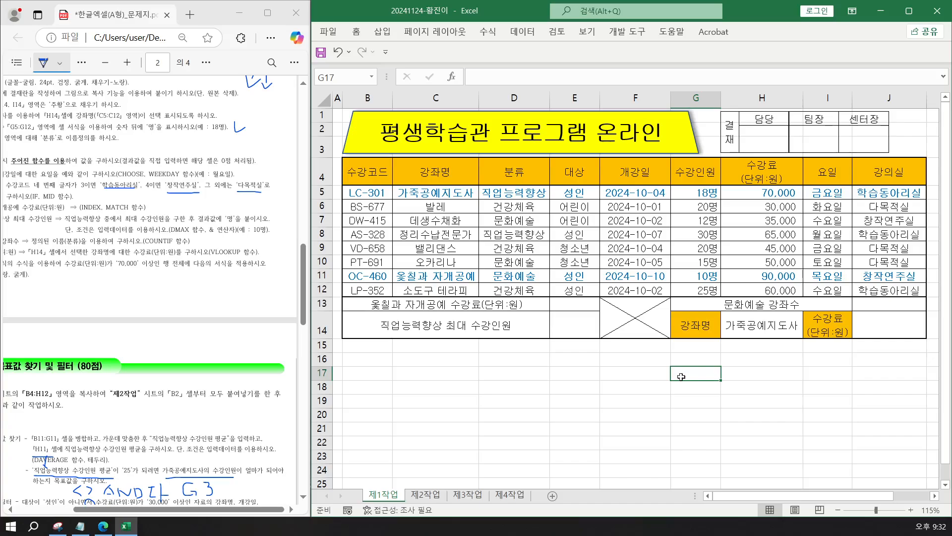
pyautogui.click(552, 304)
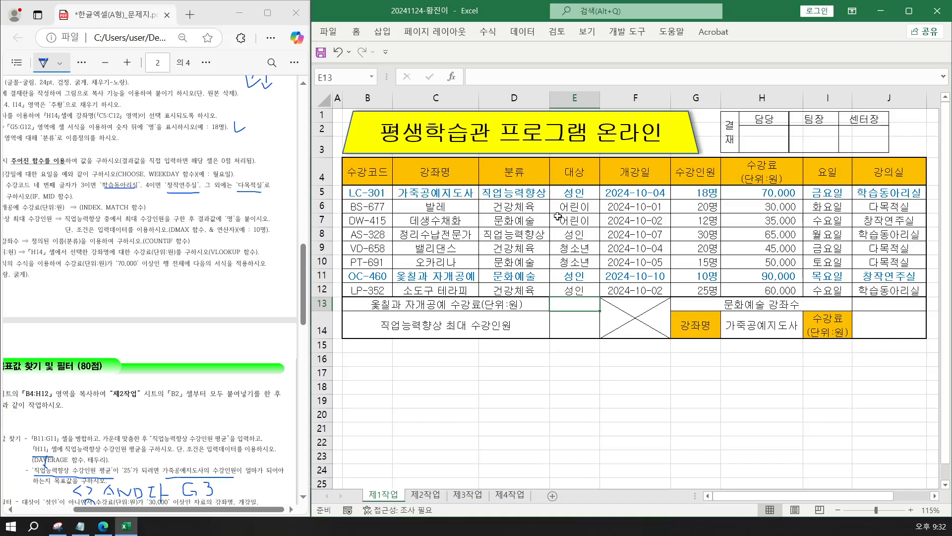
pyautogui.write('=')
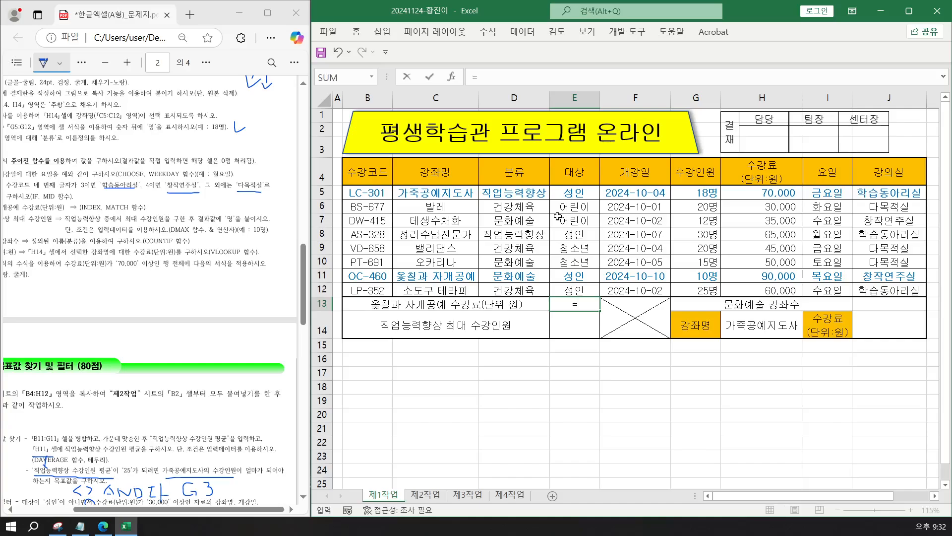
pyautogui.write('ㅑㅜ')
pyautogui.press('BackSpace')
pyautogui.press('BackSpace')
pyautogui.write('IN')
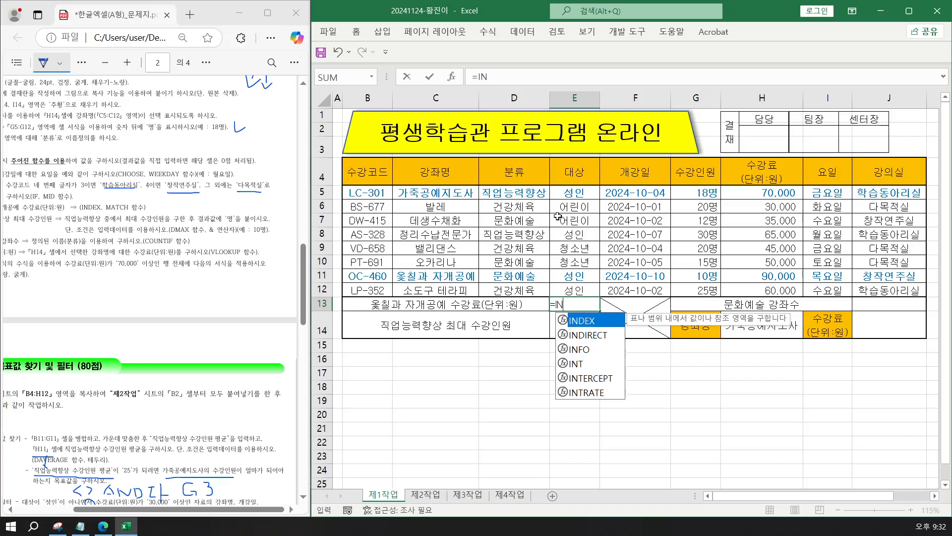
pyautogui.press('Tab')
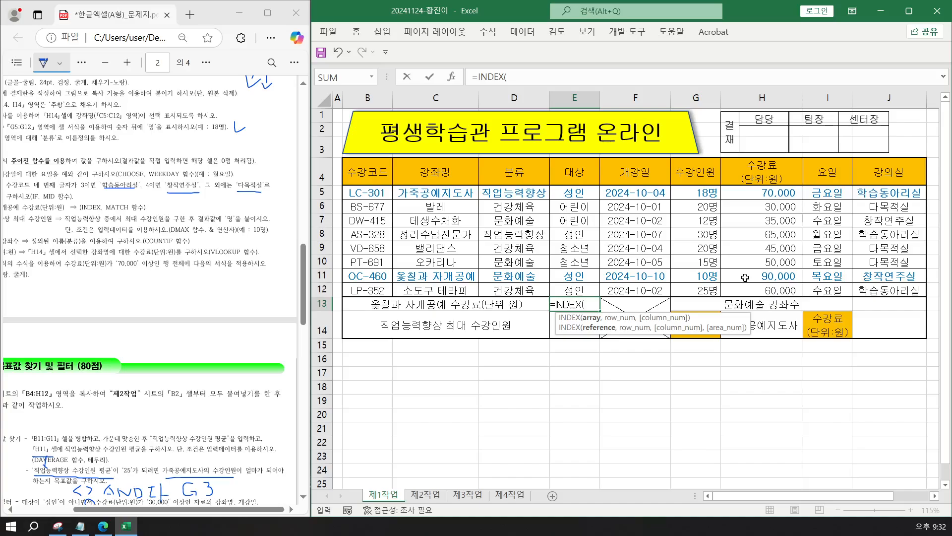
# Give the E13 INDEX formula the array C5:H12, row 7 and column 6, and complete it.
pyautogui.click(423, 197)
pyautogui.moveTo(449, 200); pyautogui.dragTo(748, 290)
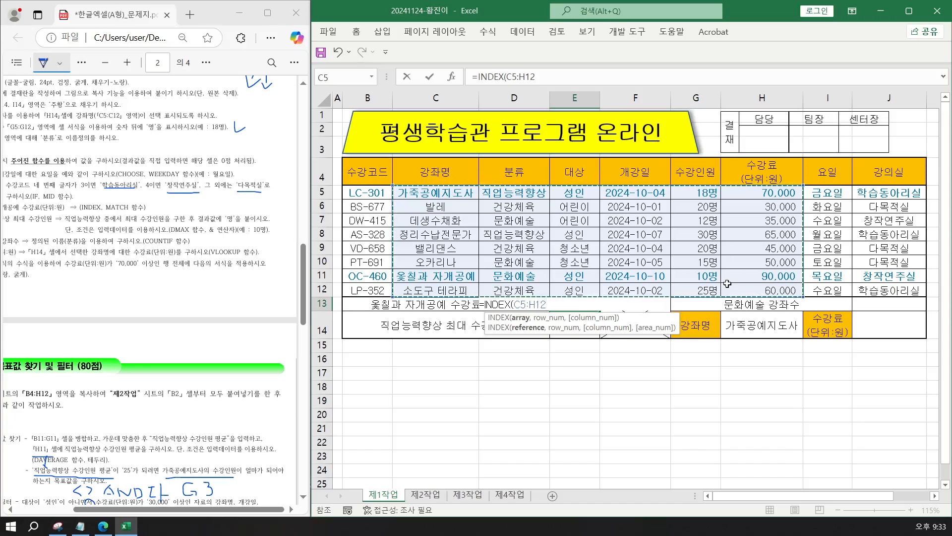
pyautogui.write(',7')
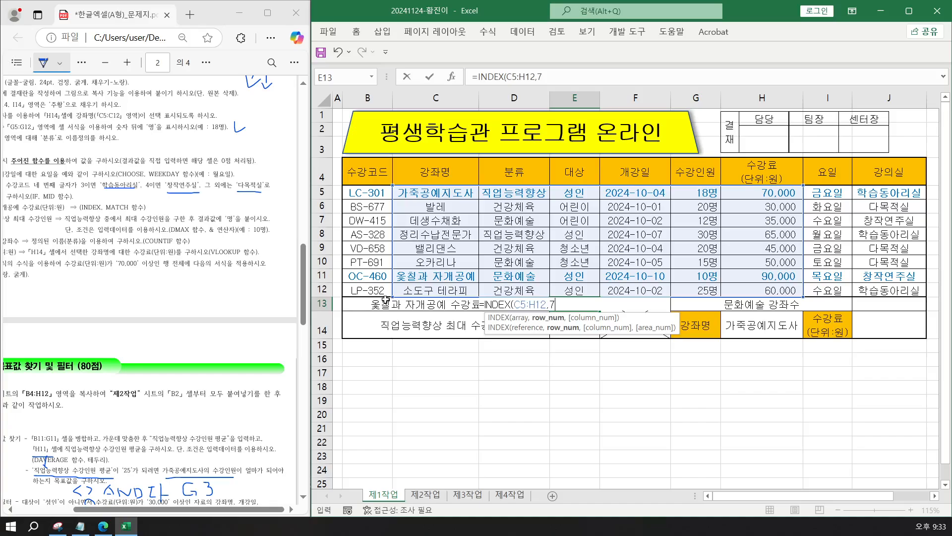
pyautogui.write(',6')
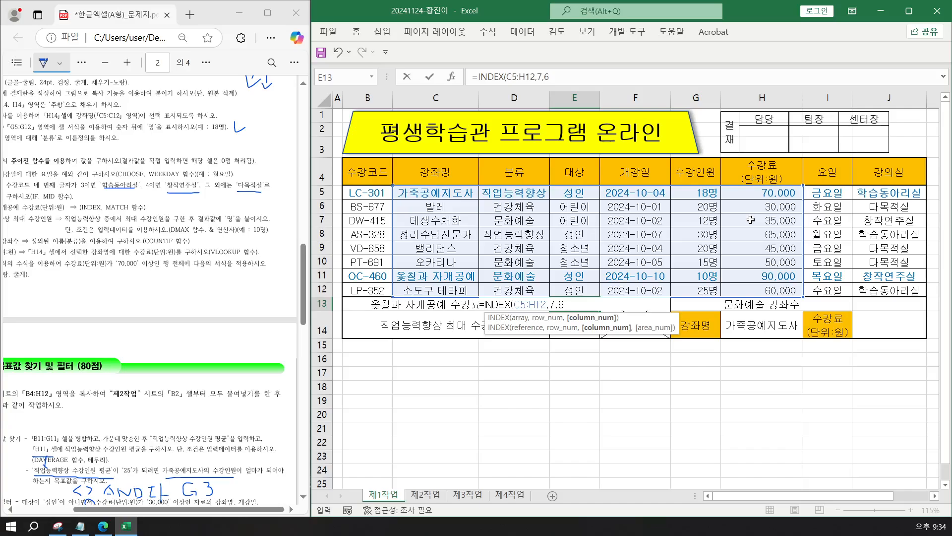
pyautogui.press('Return')
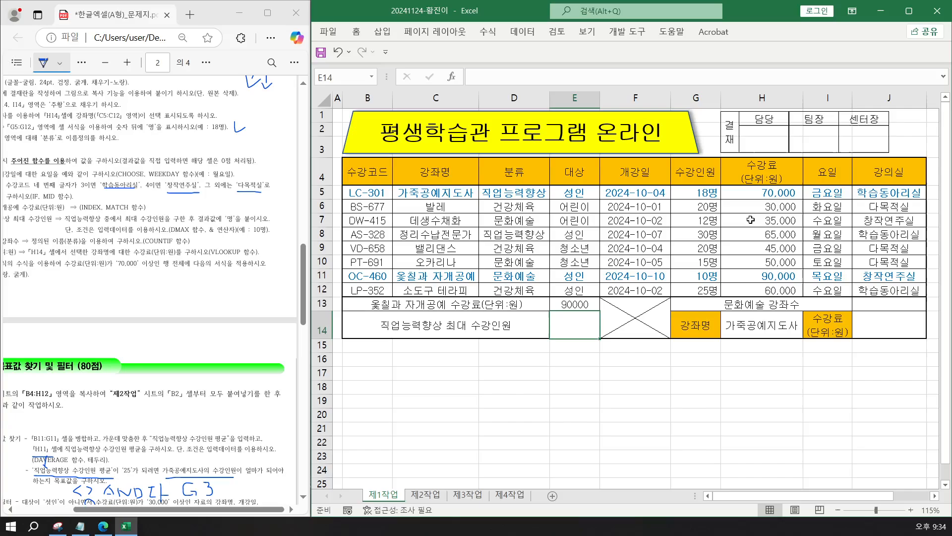
# Start another INDEX formula in E15, below the table, with C5:H12 as its array.
pyautogui.press('Down')
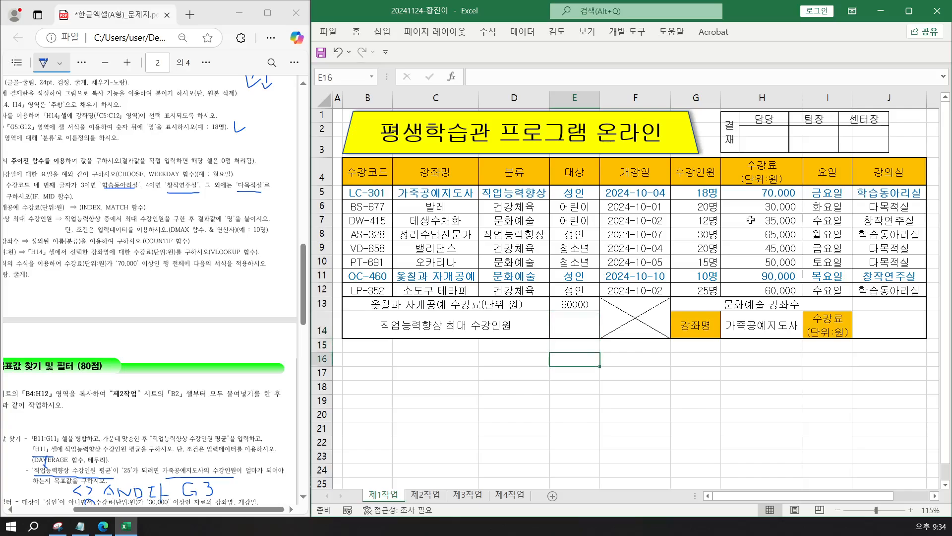
pyautogui.write('=')
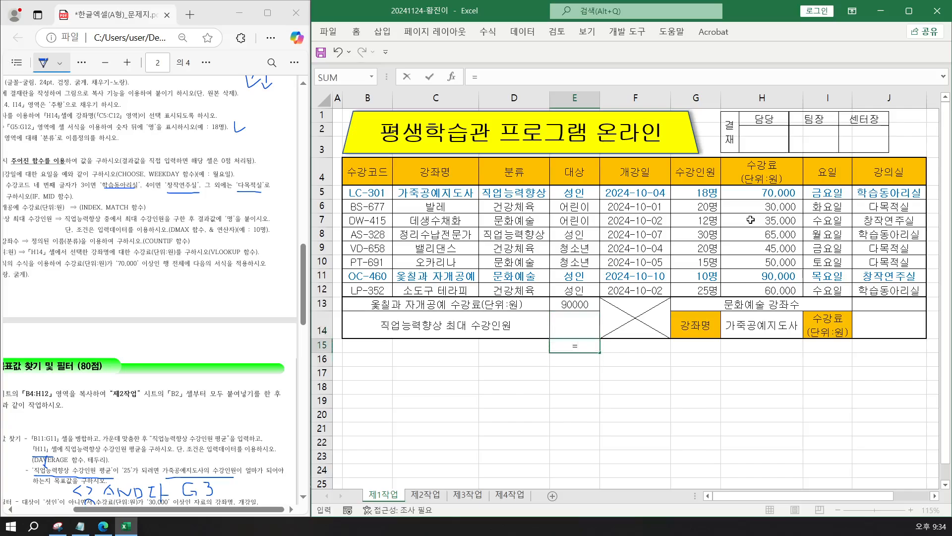
pyautogui.write('IN')
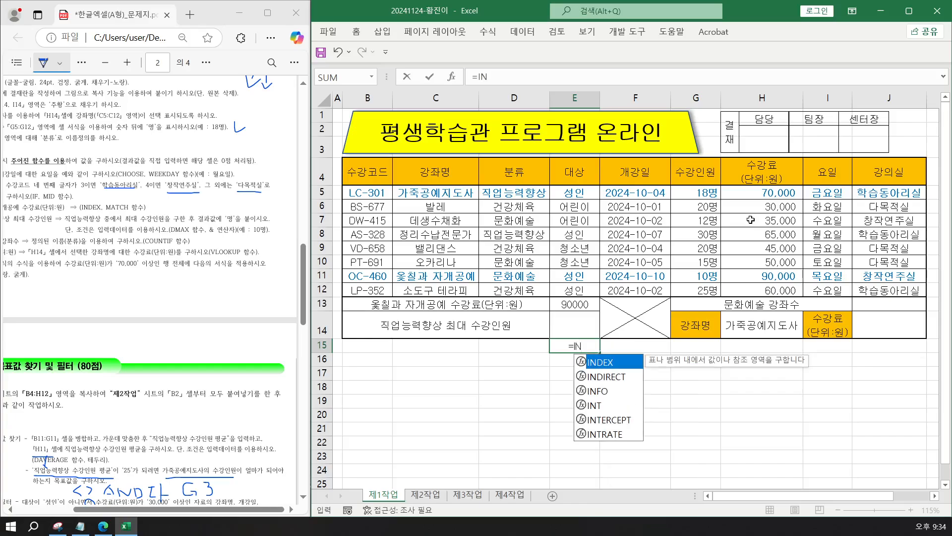
pyautogui.press('Tab')
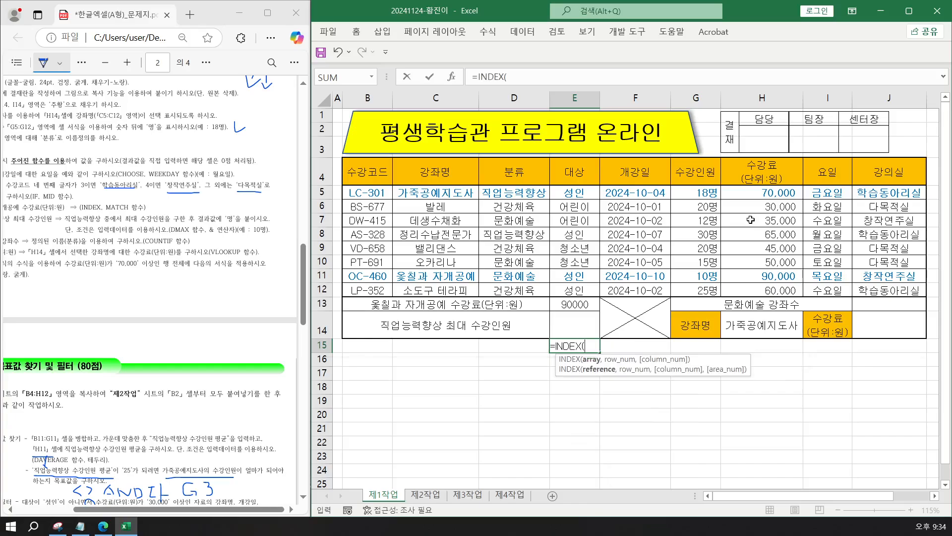
pyautogui.write('MAT')
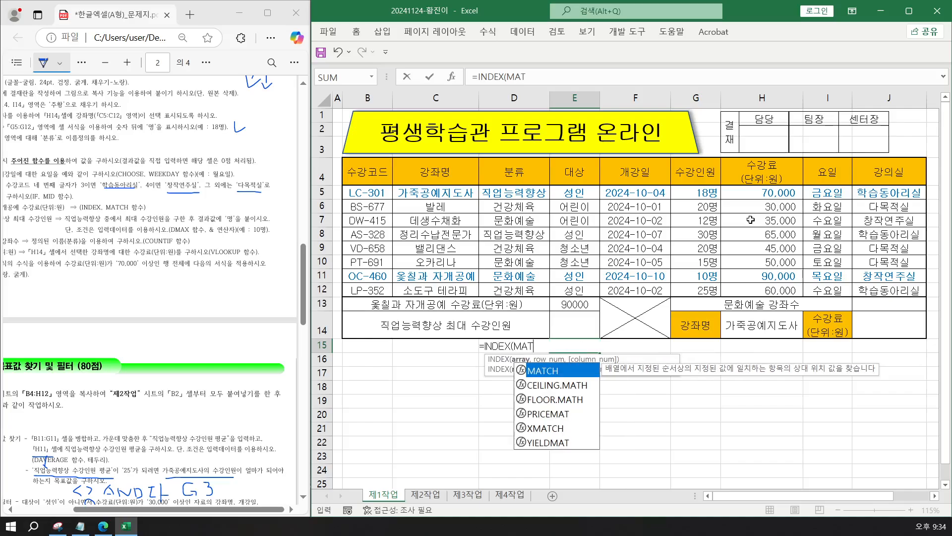
pyautogui.press('BackSpace')
pyautogui.press('BackSpace')
pyautogui.press('BackSpace')
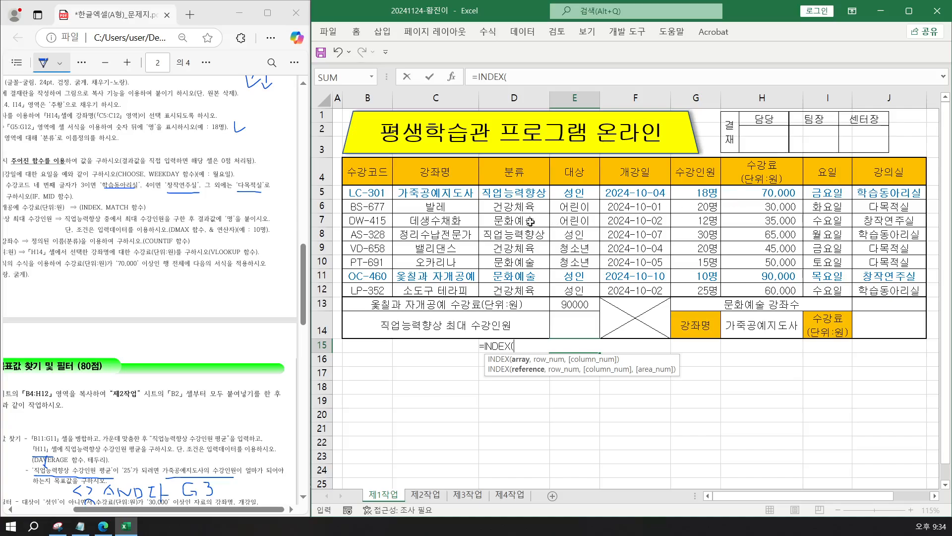
pyautogui.moveTo(442, 195); pyautogui.dragTo(735, 288)
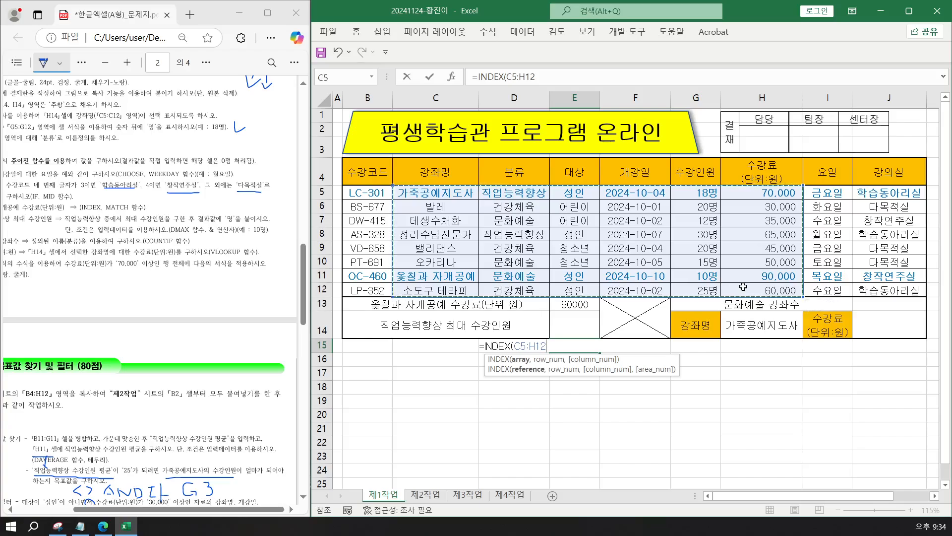
pyautogui.write(',')
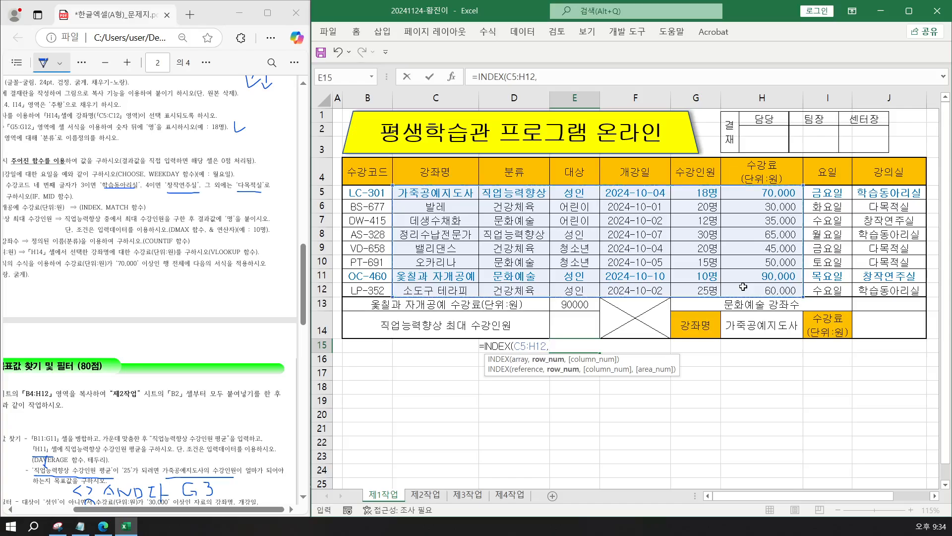
# Nest MATCH as the row number in E15, looking up C11 in C5:C12 with match type 0.
pyautogui.write('MATCH(')
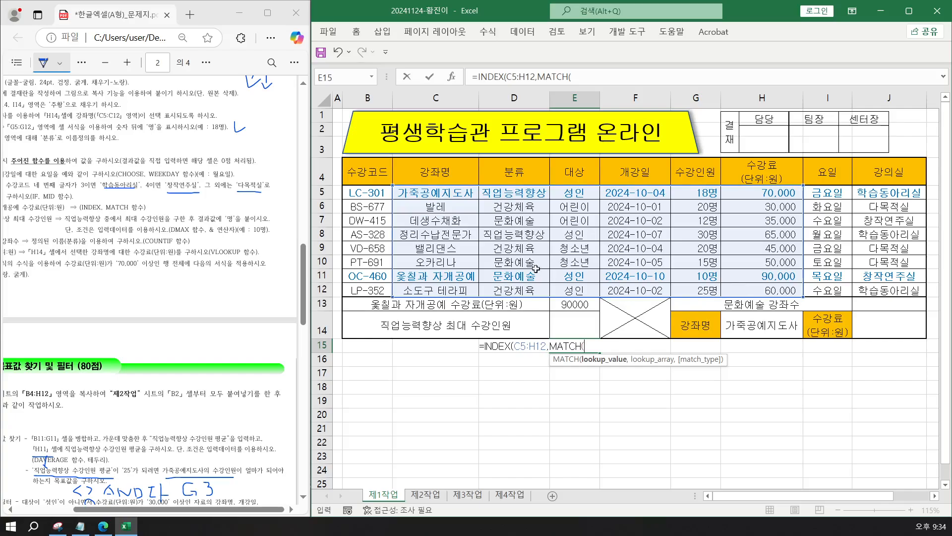
pyautogui.click(422, 277)
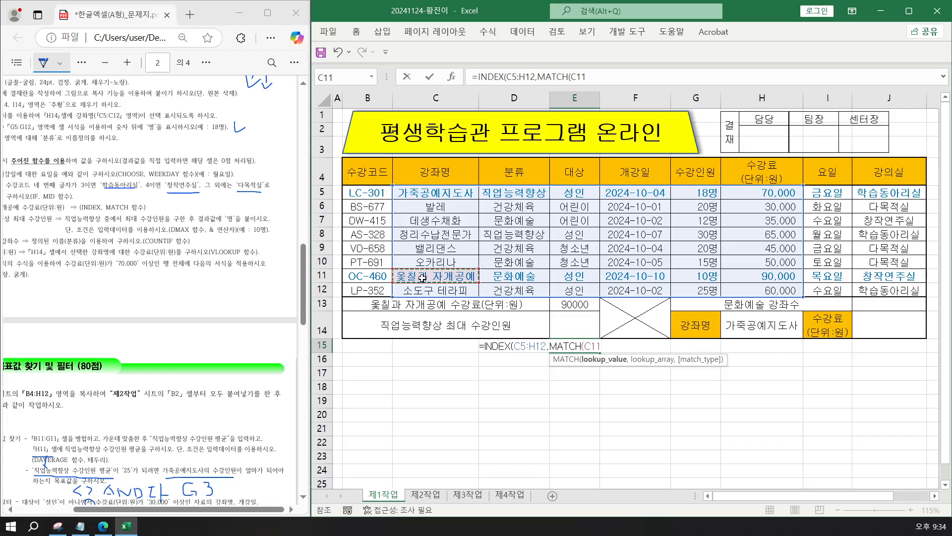
pyautogui.write(',')
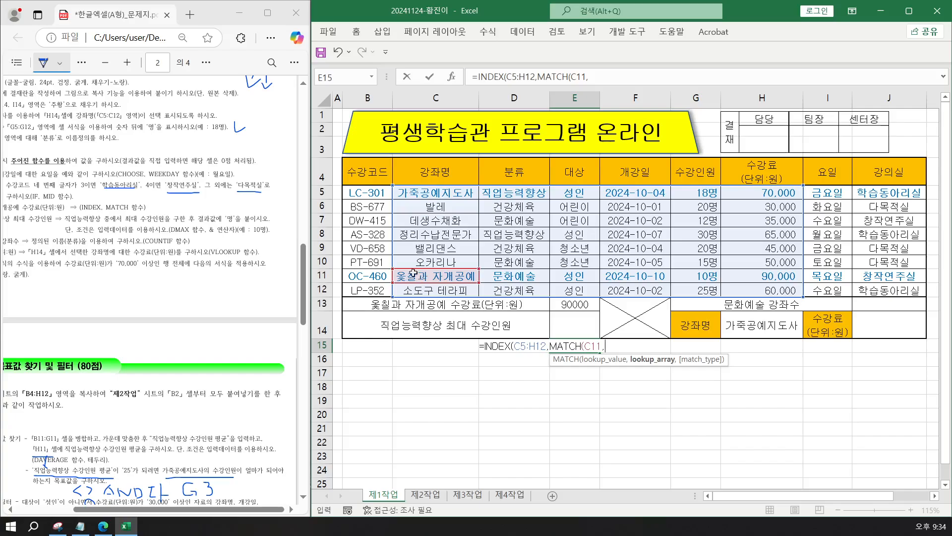
pyautogui.moveTo(419, 197); pyautogui.dragTo(425, 289)
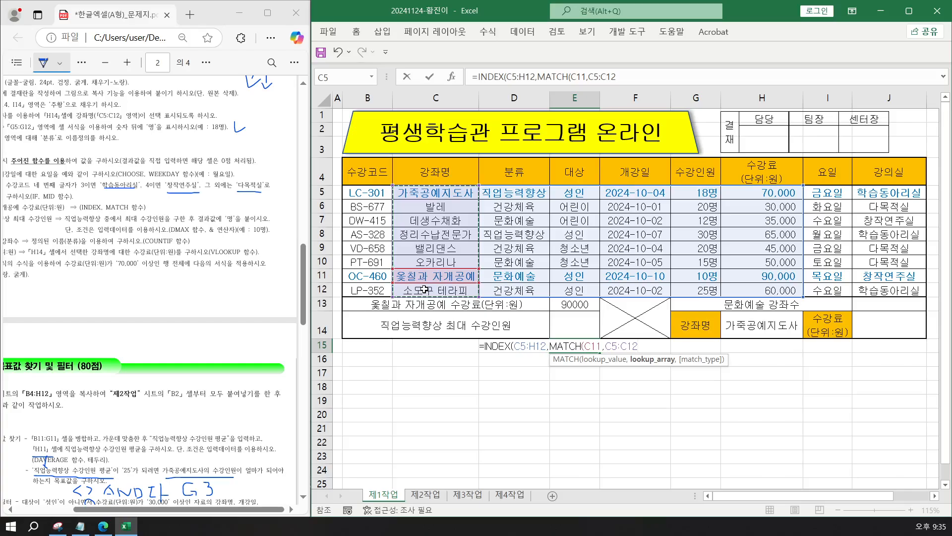
pyautogui.write(',0')
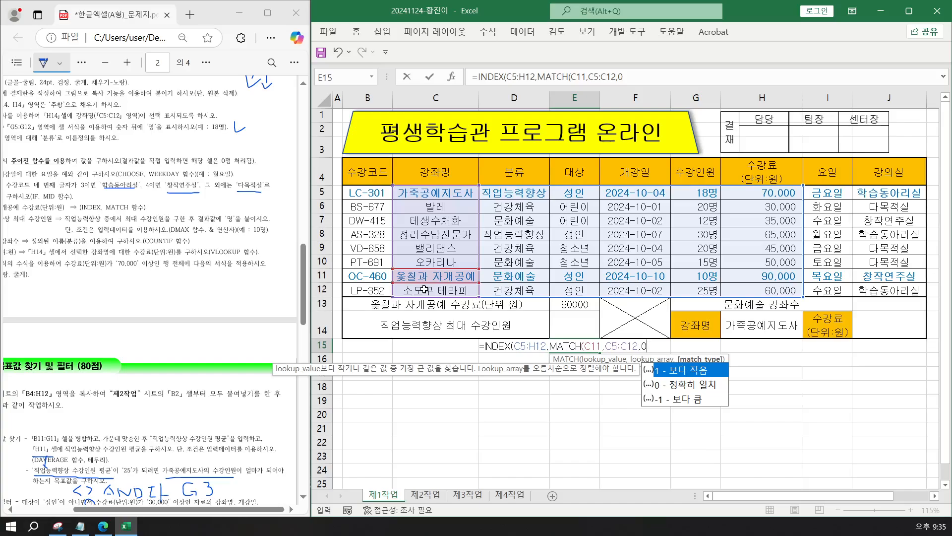
pyautogui.write(')')
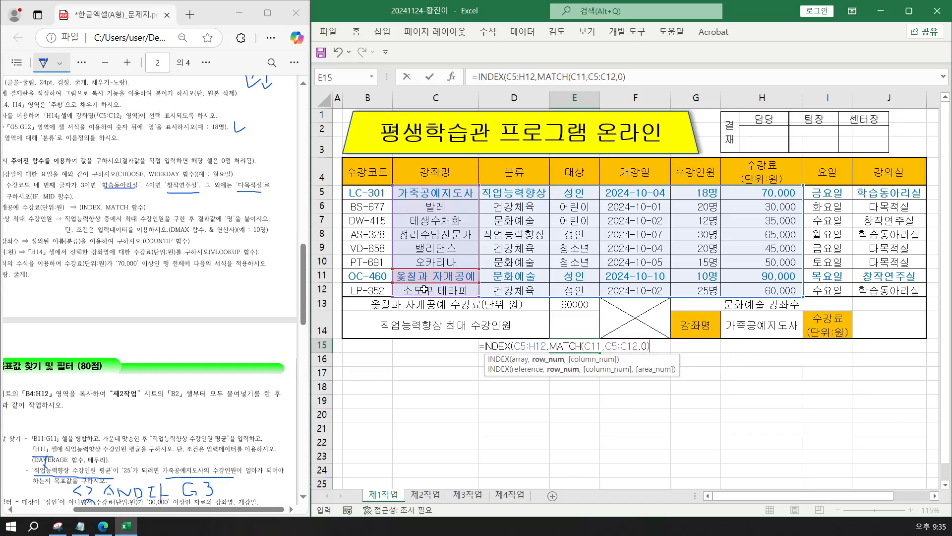
# Set the column number to 6 in the E15 INDEX formula and complete it, accepting the proposed bracket correction.
pyautogui.write(',6')
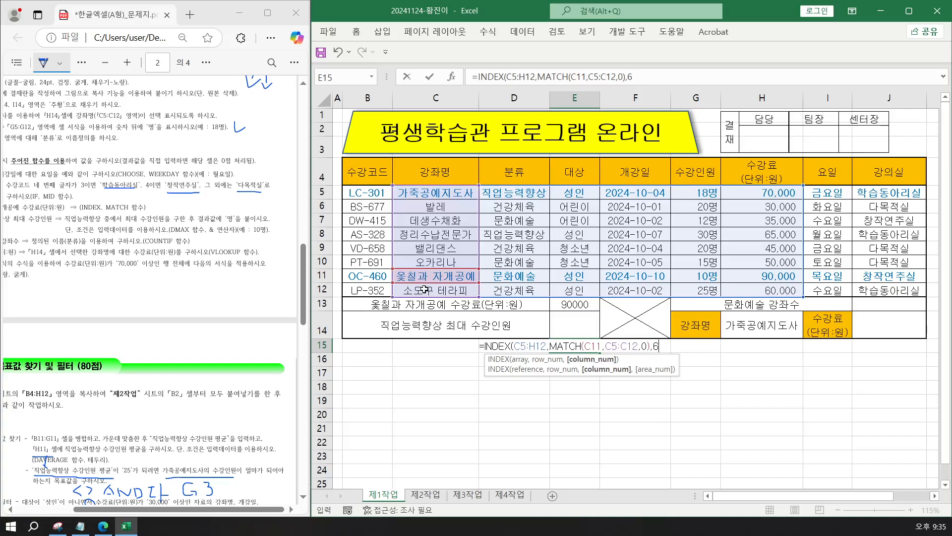
pyautogui.press('Return')
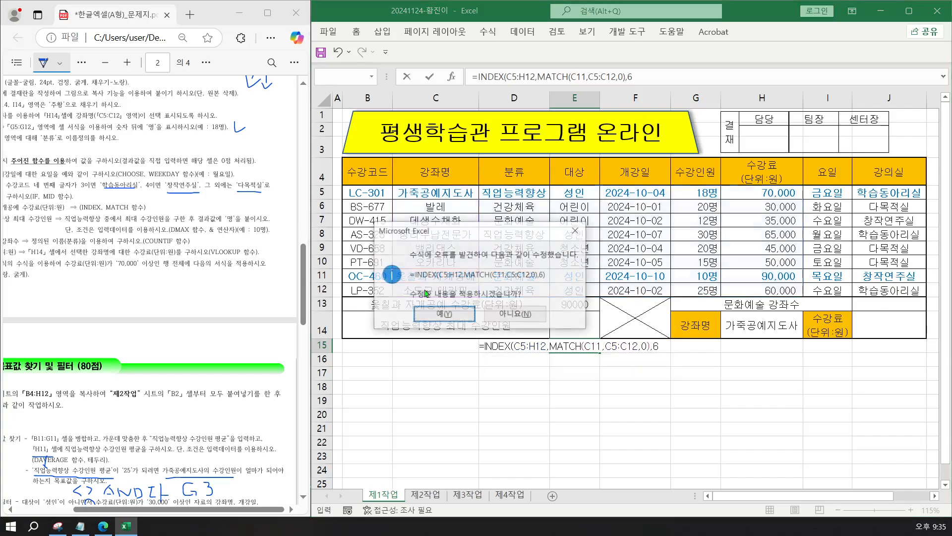
pyautogui.press('Return')
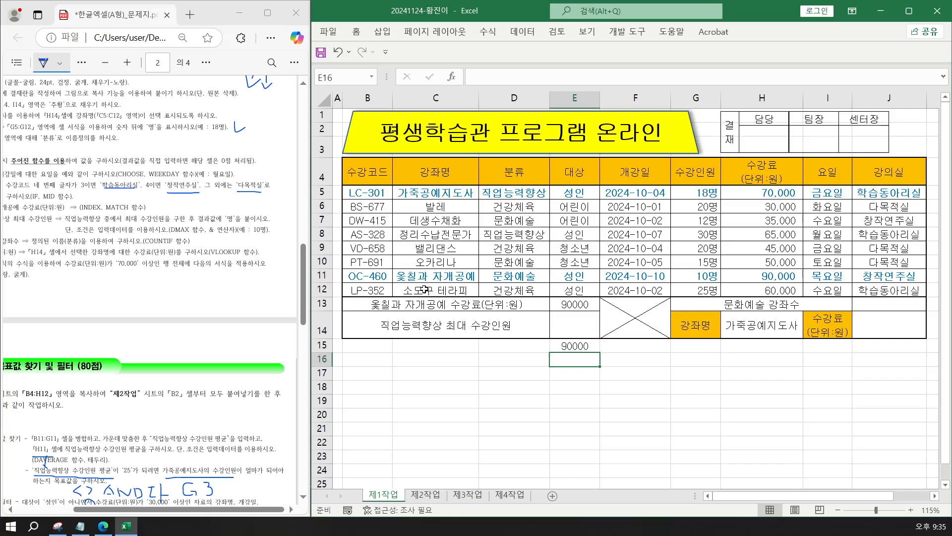
# Start an INDEX formula in E16 with the 수강료 range H5:H12 as its array.
pyautogui.write('=')
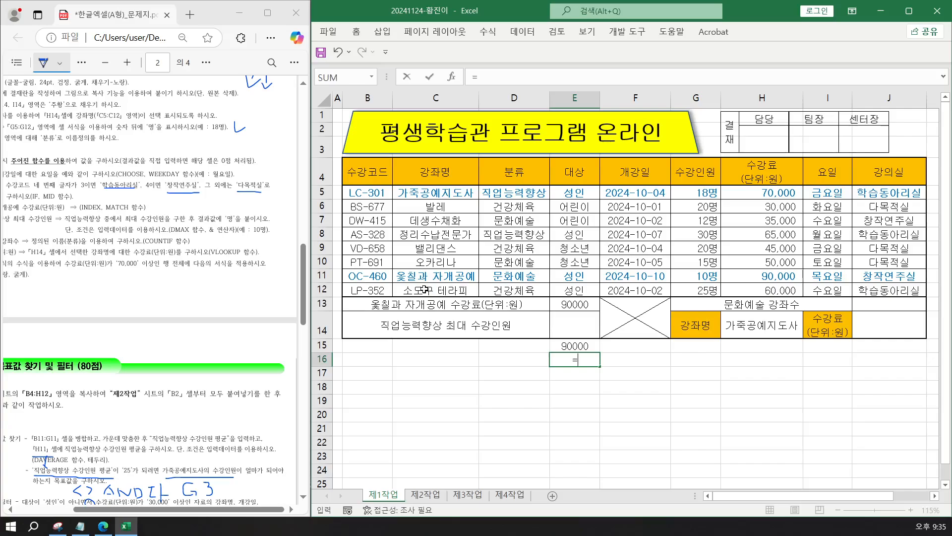
pyautogui.write('IN')
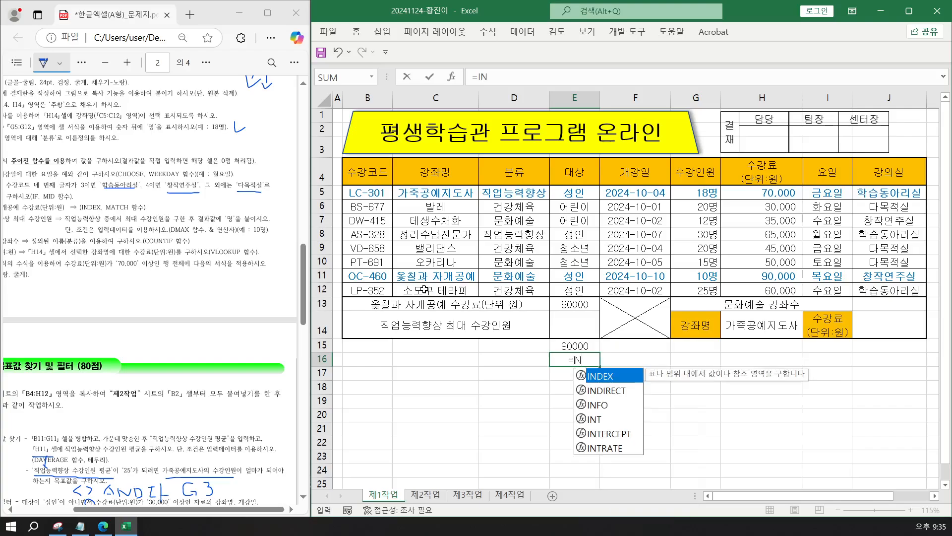
pyautogui.press('Tab')
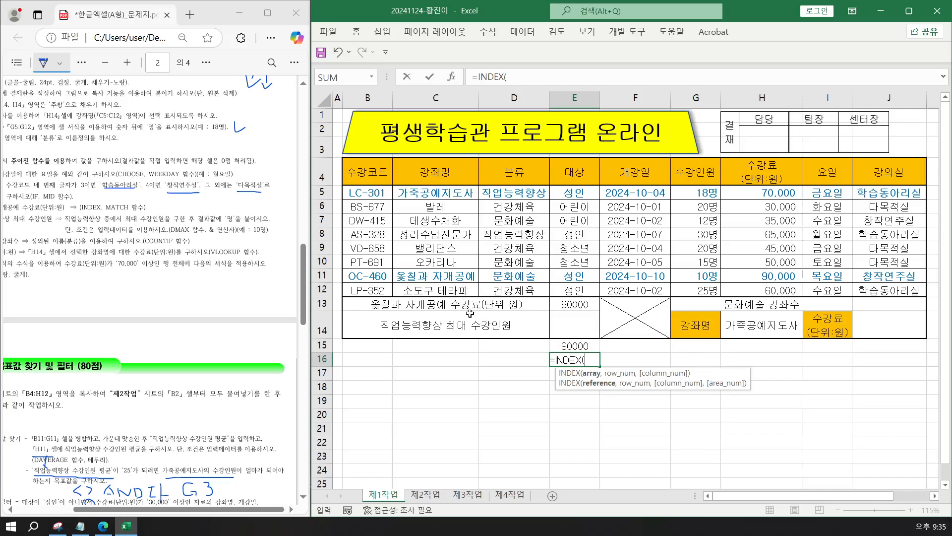
pyautogui.moveTo(764, 193); pyautogui.dragTo(747, 286)
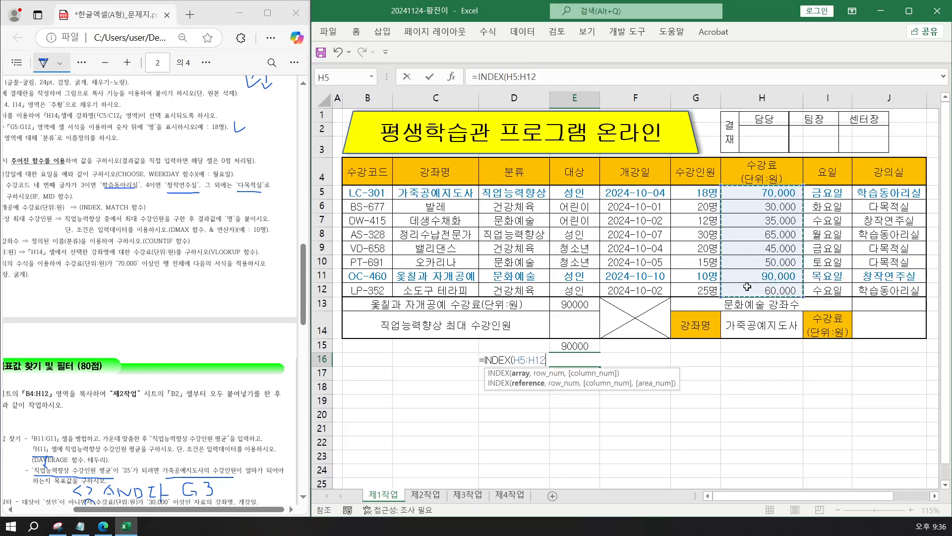
pyautogui.write(',')
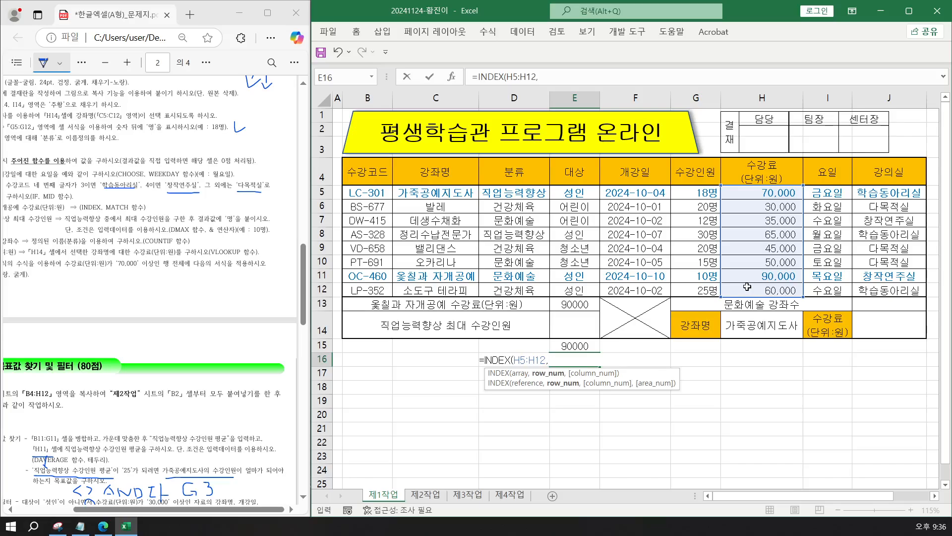
# Nest MATCH as the row number in E16, looking up C11 in C5:C12 with match type 0, and complete the formula.
pyautogui.write('M')
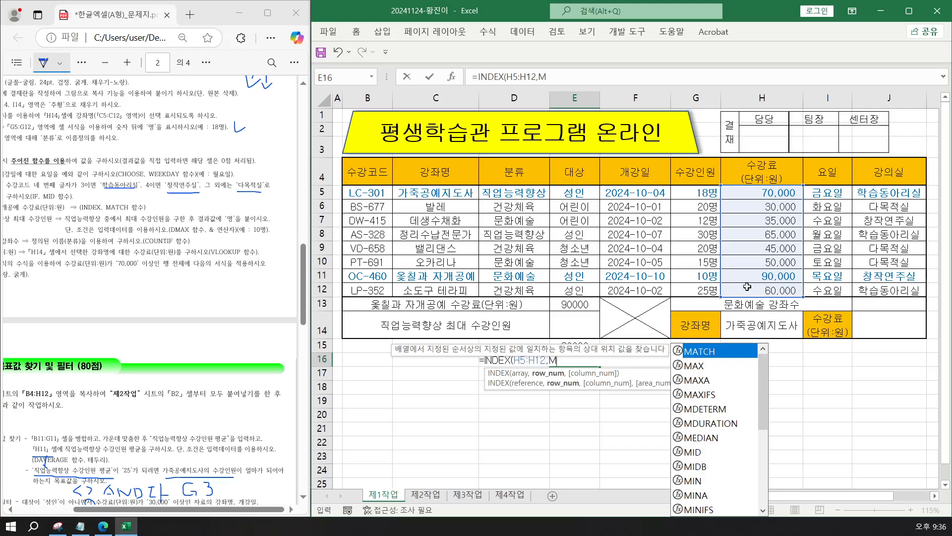
pyautogui.press('Tab')
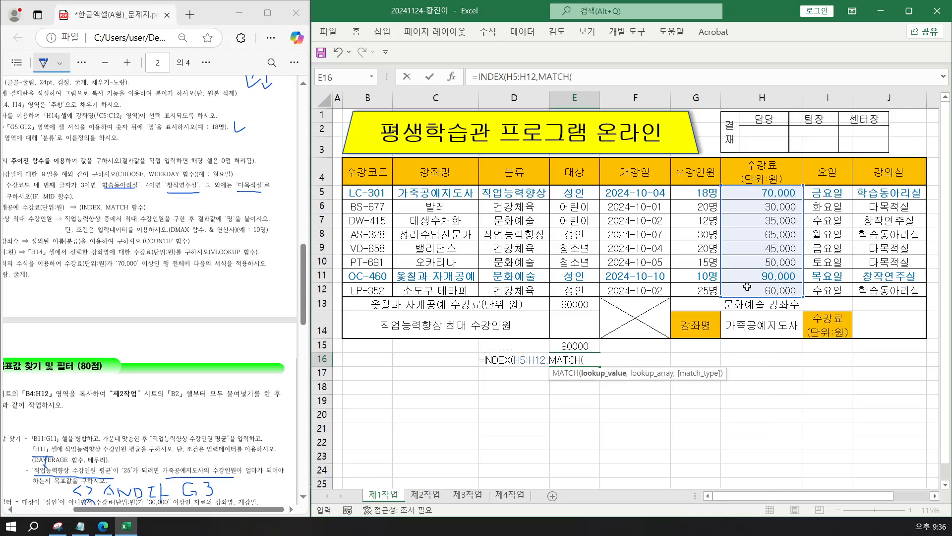
pyautogui.click(414, 276)
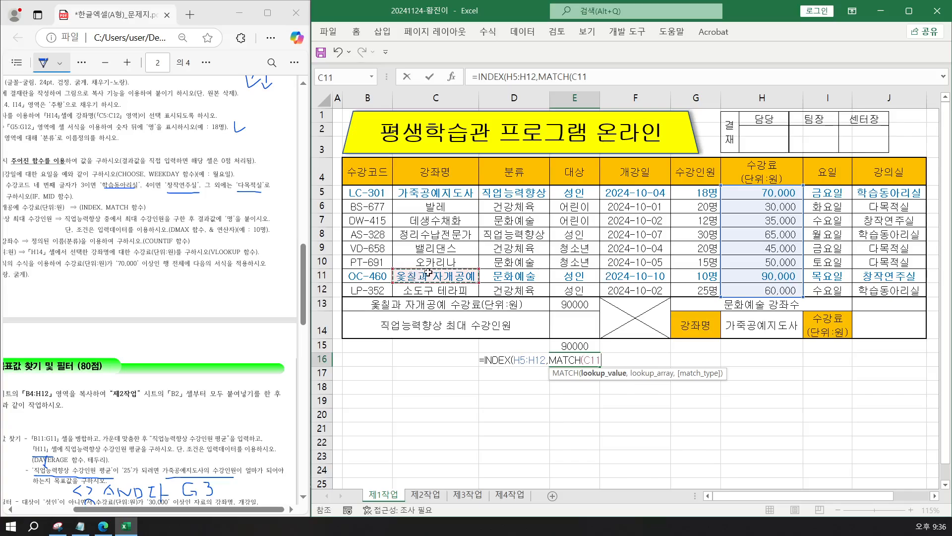
pyautogui.write(',')
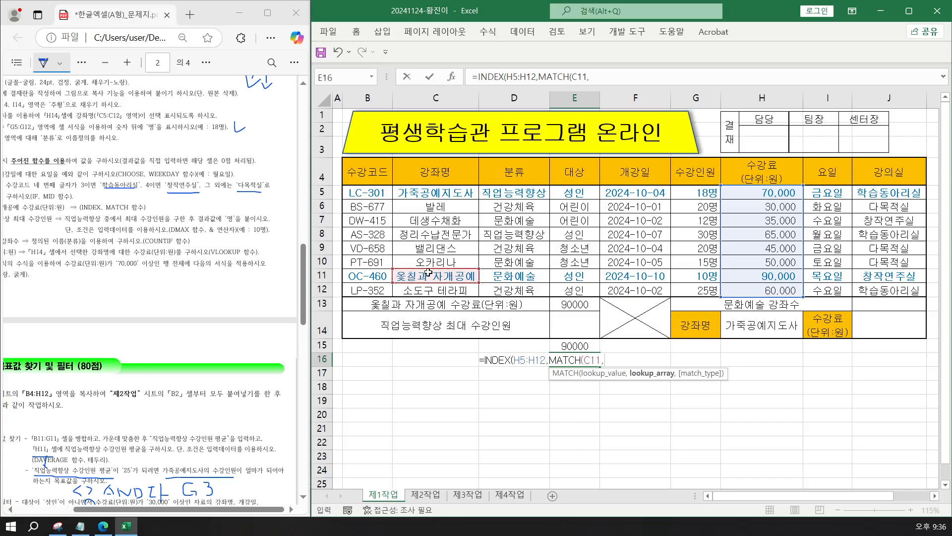
pyautogui.moveTo(416, 189); pyautogui.dragTo(415, 294)
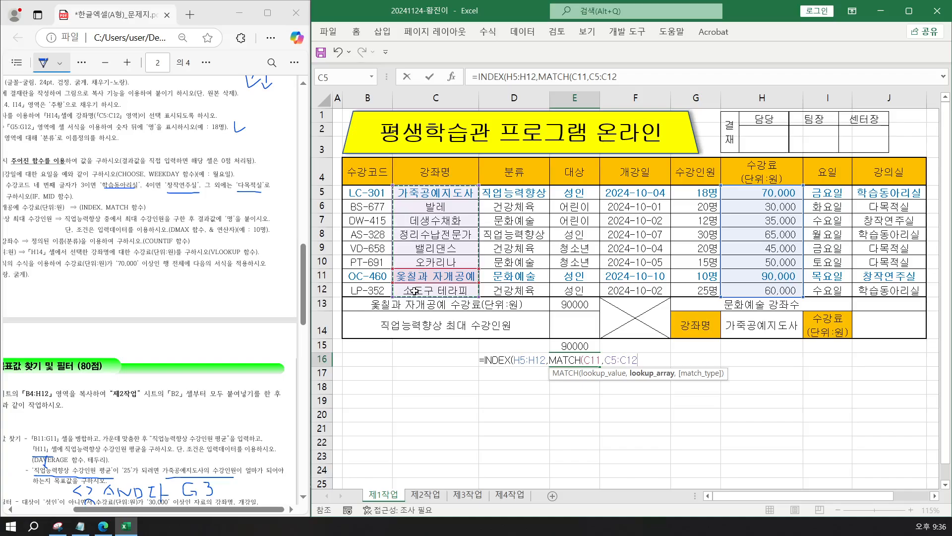
pyautogui.write(',')
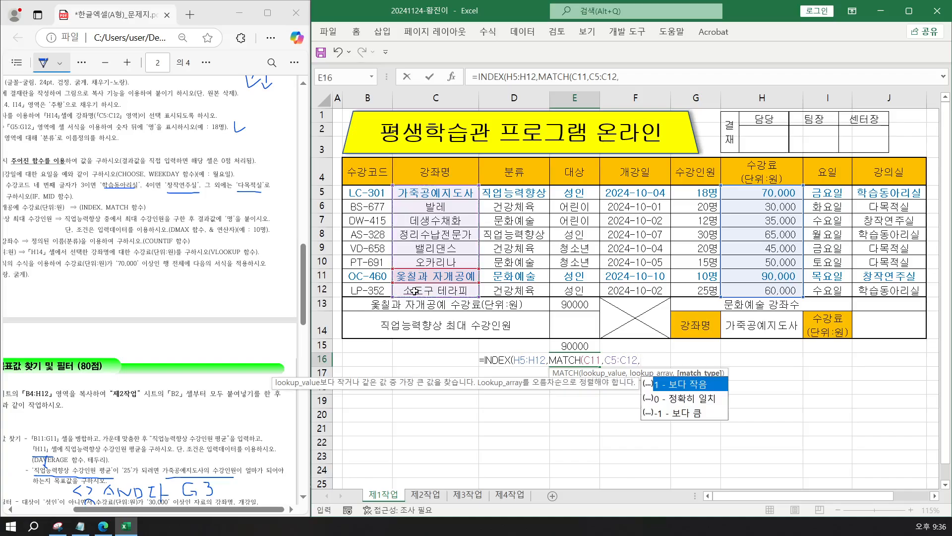
pyautogui.write('0')
pyautogui.press('Return')
pyautogui.press('Return')
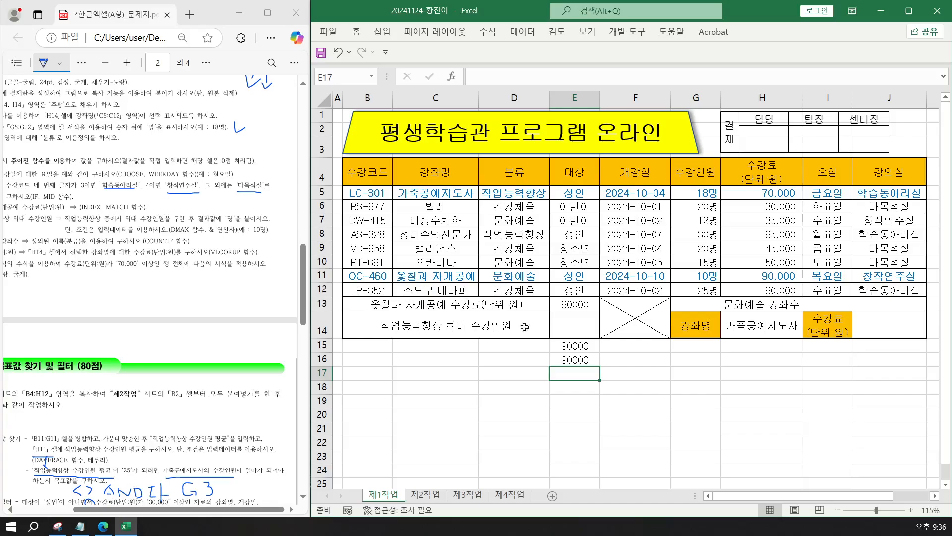
# Review the formulas in E13 and E15, and copy the formula text =INDEX(H5:H12,MATCH(C11,C5:C12,0)) from E16.
pyautogui.click(575, 304)
pyautogui.moveTo(558, 77); pyautogui.dragTo(406, 76)
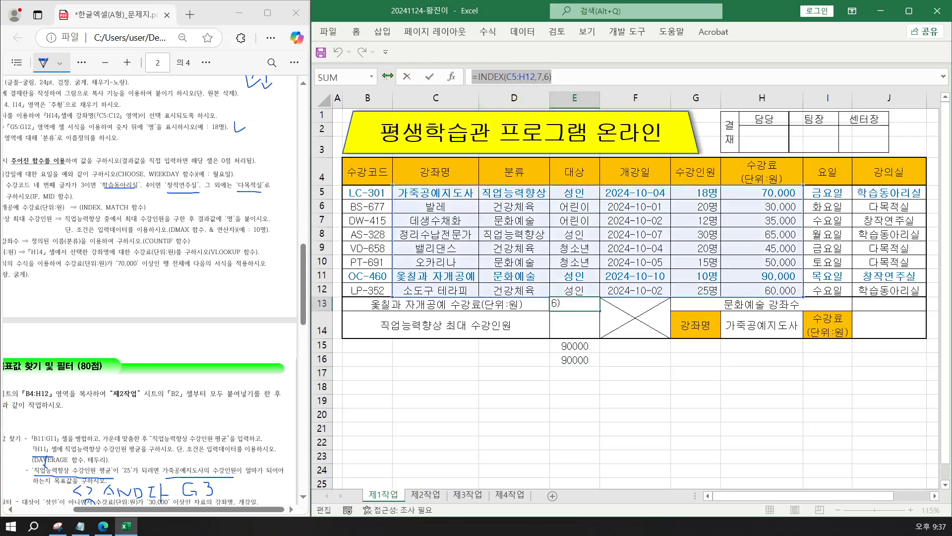
pyautogui.press('Escape')
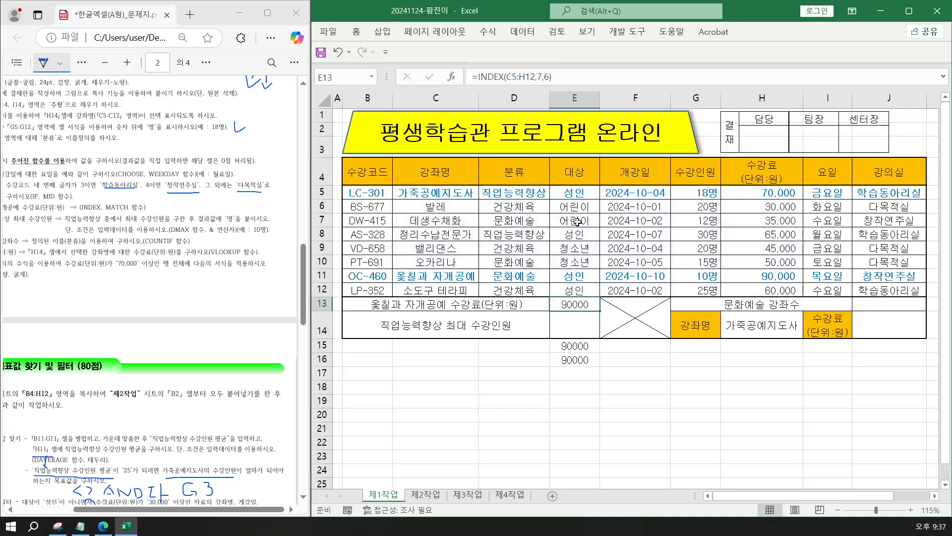
pyautogui.click(570, 347)
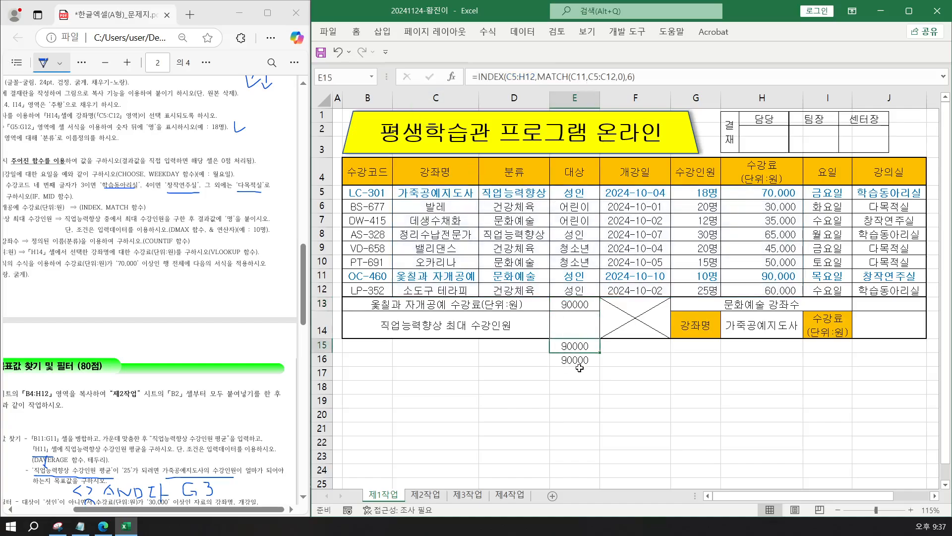
pyautogui.click(577, 365)
pyautogui.moveTo(641, 77); pyautogui.dragTo(390, 81)
pyautogui.hotkey('ctrl', 'c')
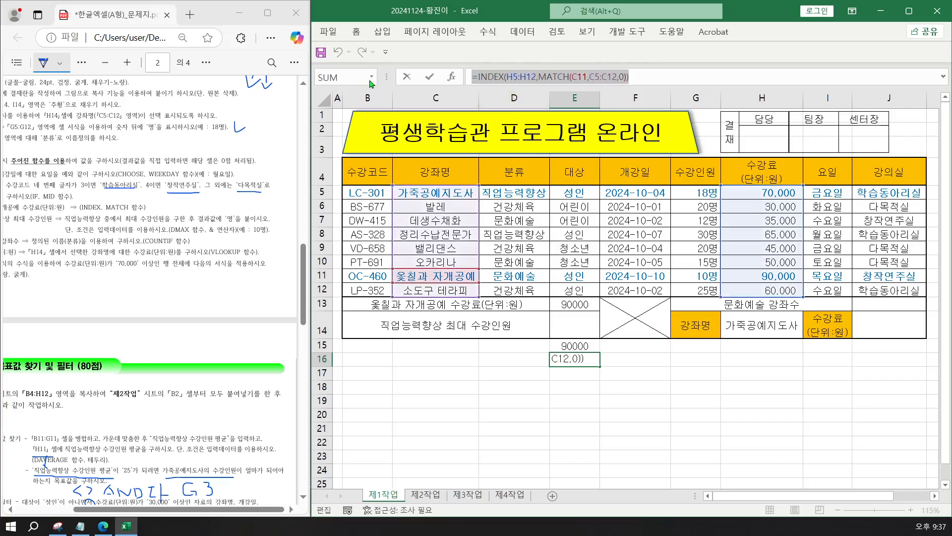
pyautogui.hotkey('ctrl', 'Return')
# Replace the whole 옻칠과 자개공예 수강료 formula in E13 with the copied =INDEX(H5:H12,MATCH(C11,C5:C12,0)).
pyautogui.doubleClick(563, 303)
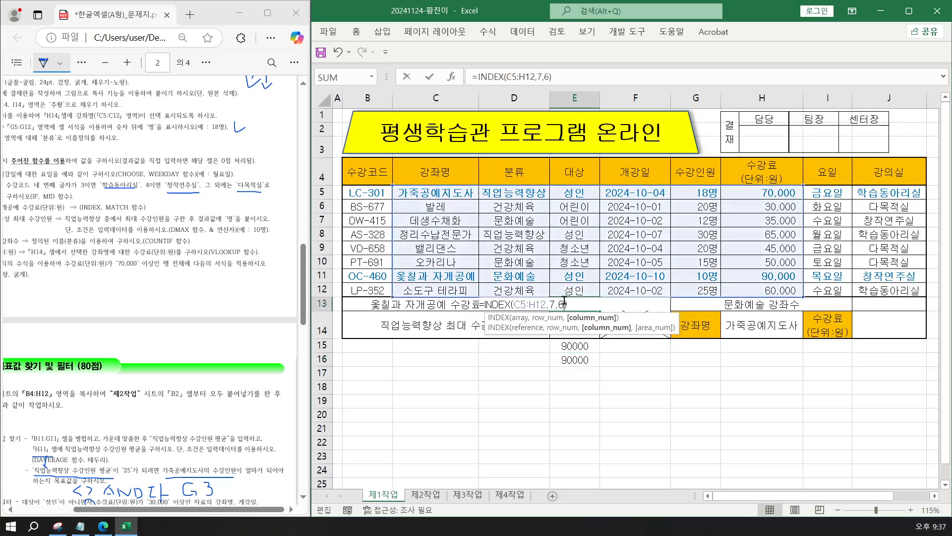
pyautogui.moveTo(281, 306); pyautogui.dragTo(260, 306)
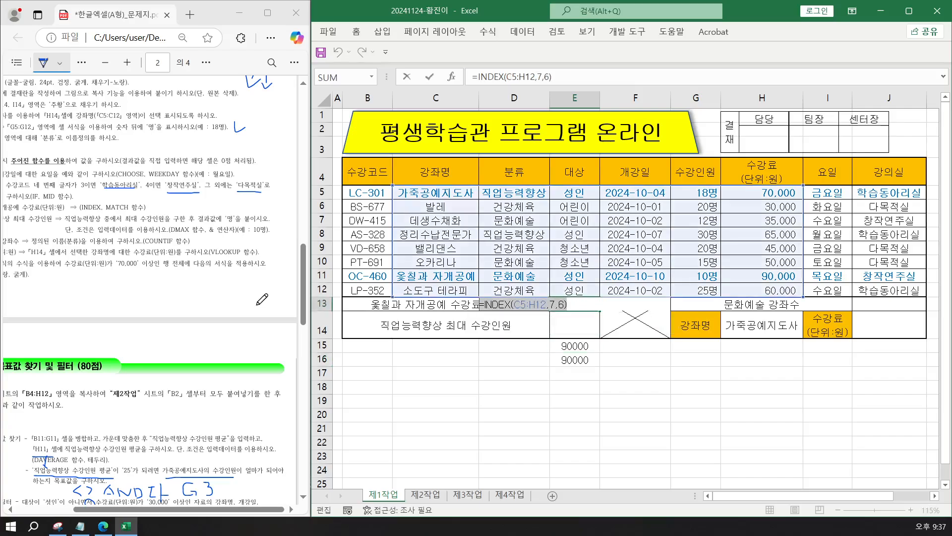
pyautogui.hotkey('ctrl', 'v')
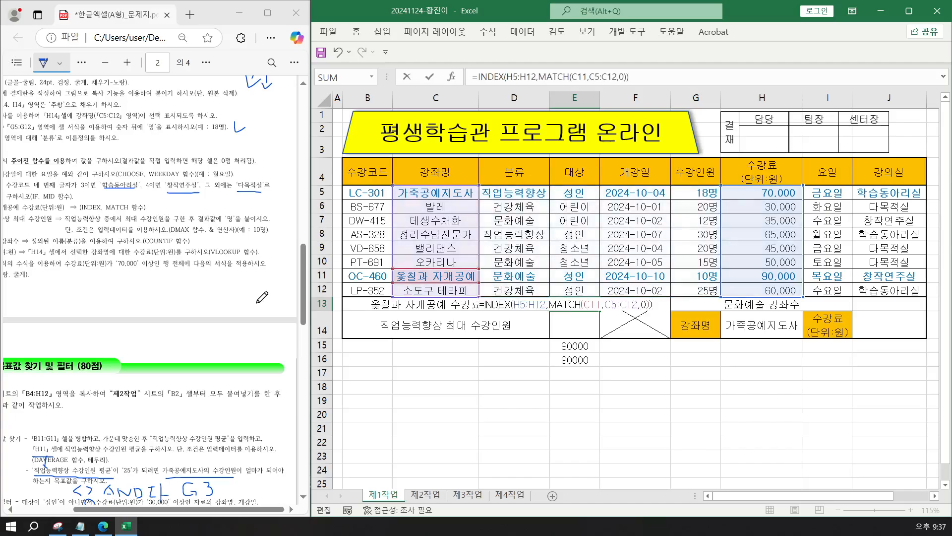
pyautogui.press('Return')
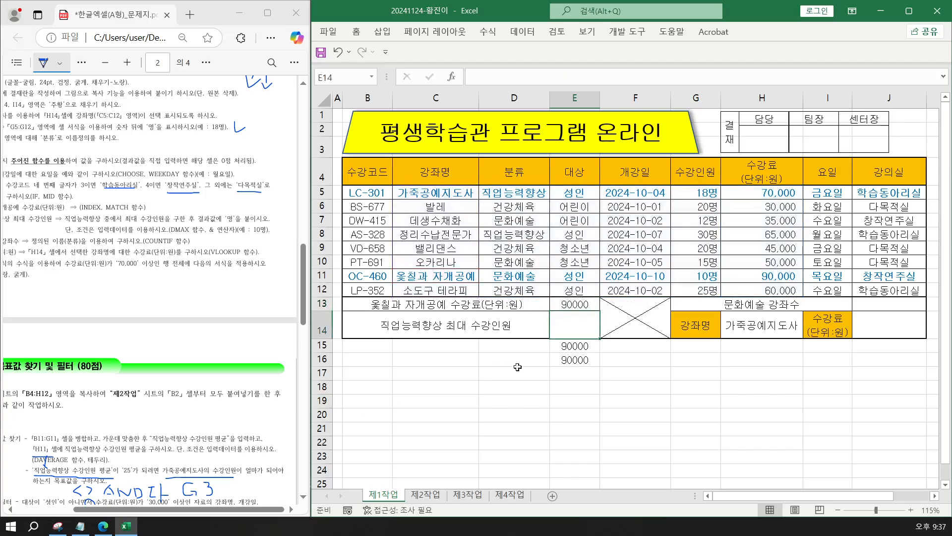
# Copy the formula text =INDEX(C5:H12,MATCH(C11,C5:C12,0),6) from E15, leaving the cell's formula as it is.
pyautogui.click(571, 358)
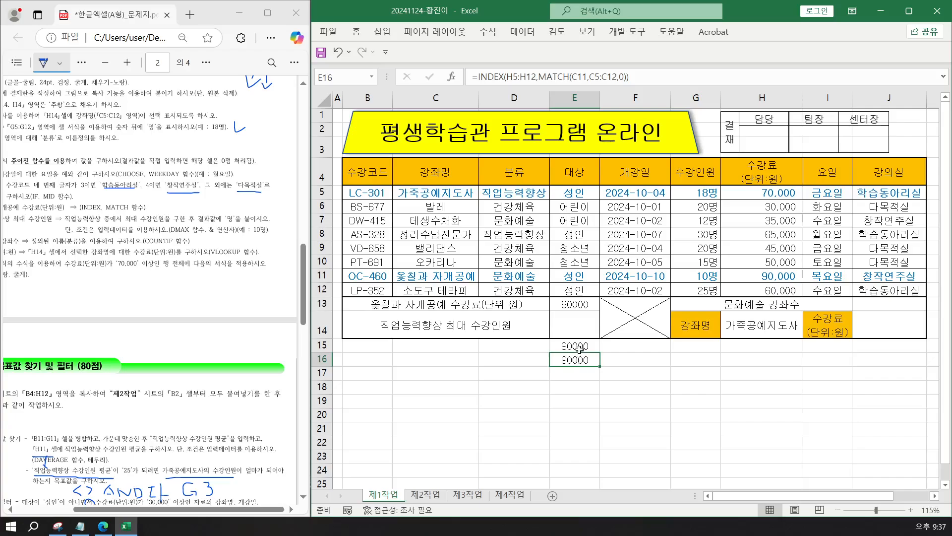
pyautogui.click(580, 347)
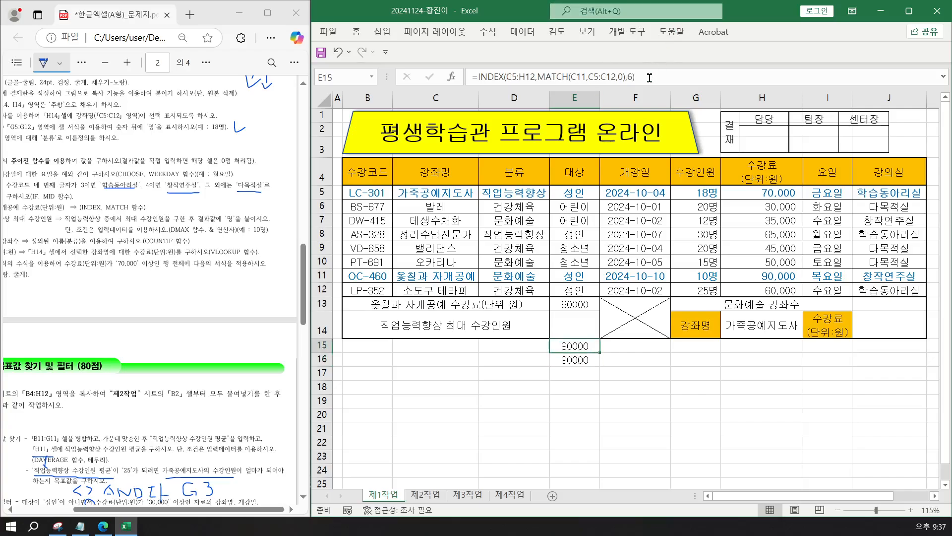
pyautogui.moveTo(648, 77); pyautogui.dragTo(372, 84)
pyautogui.hotkey('ctrl', 'c')
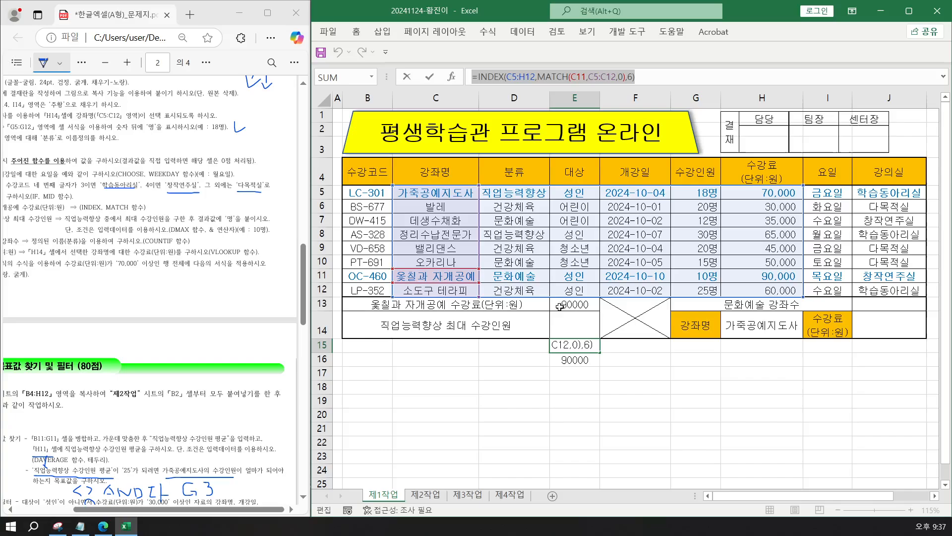
pyautogui.hotkey('ctrl', 'Return')
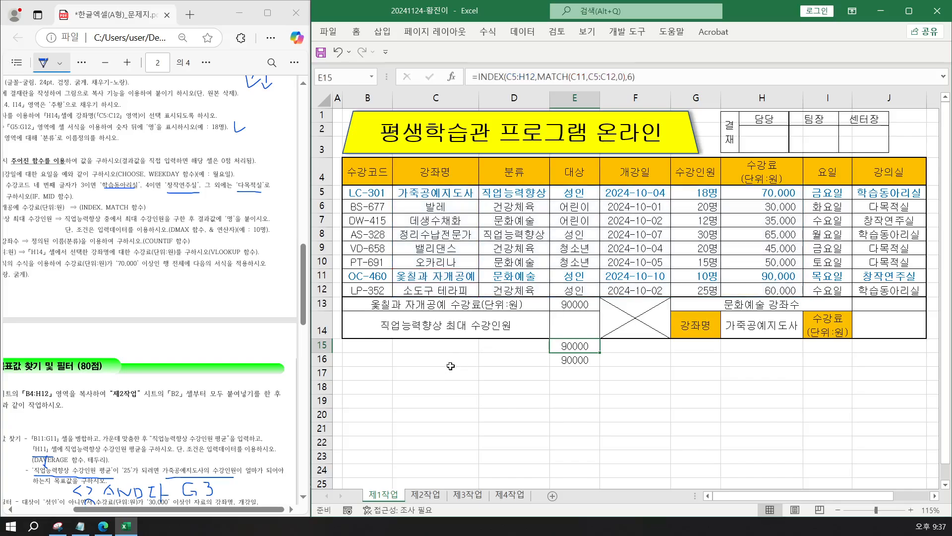
# Switch to the Notepad notes and paste the copied INDEX formula on a new line below the MID syntax, followed by a slash.
pyautogui.click(79, 527)
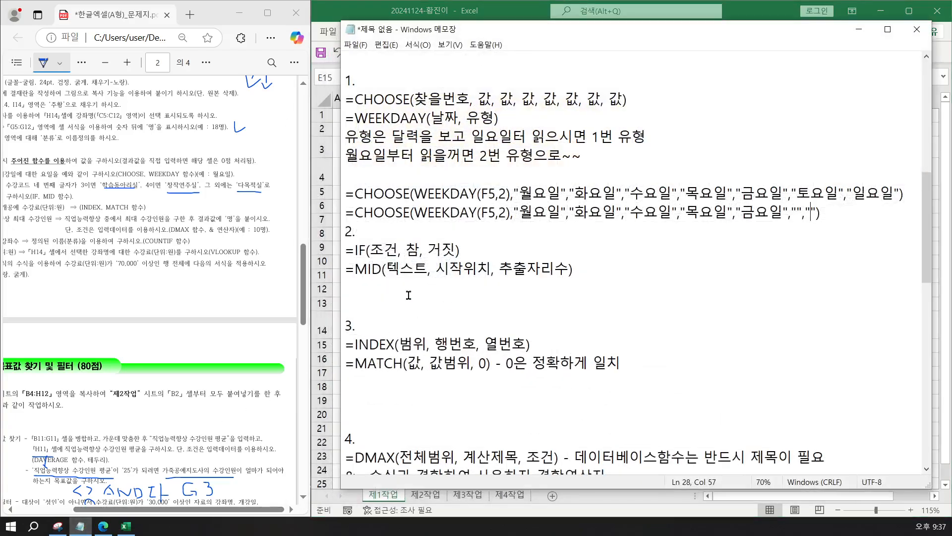
pyautogui.click(409, 295)
pyautogui.press('Return')
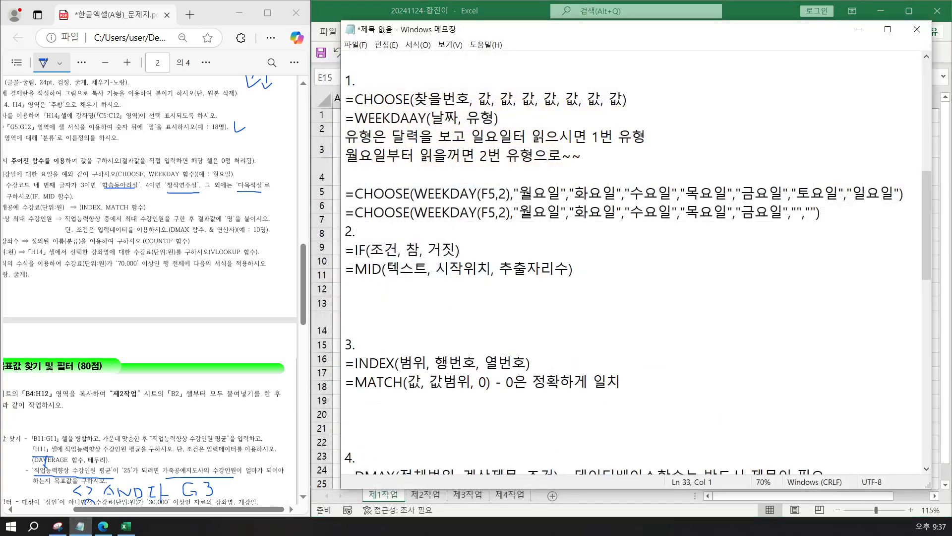
pyautogui.hotkey('ctrl', 'v')
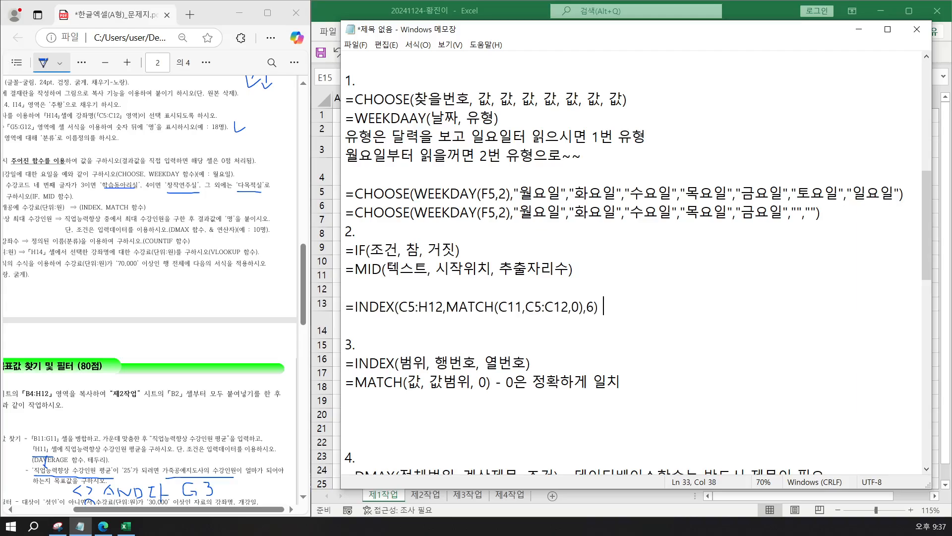
pyautogui.write('/')
# Copy the E13 formula text in Excel and paste it after the slash in the Notepad notes.
pyautogui.hotkey('alt', 'Tab')
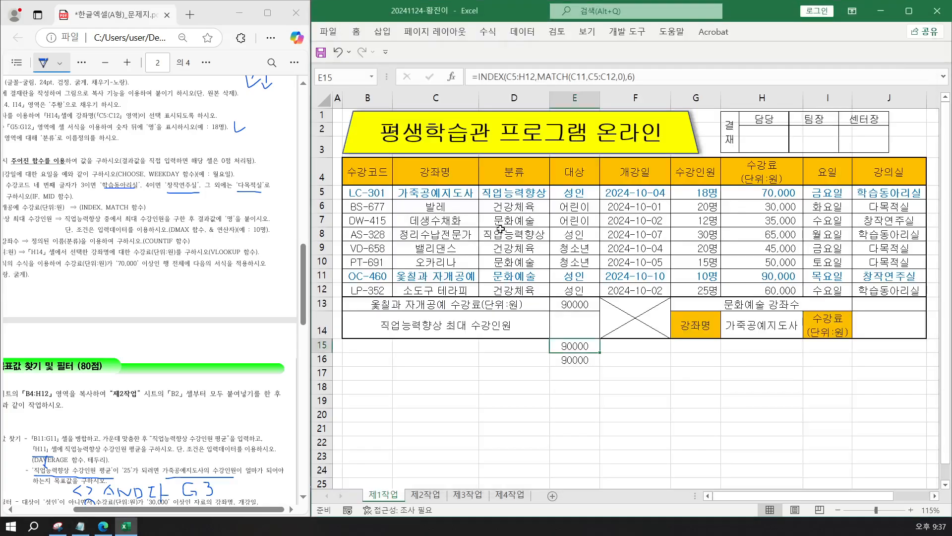
pyautogui.click(573, 304)
pyautogui.click(624, 78)
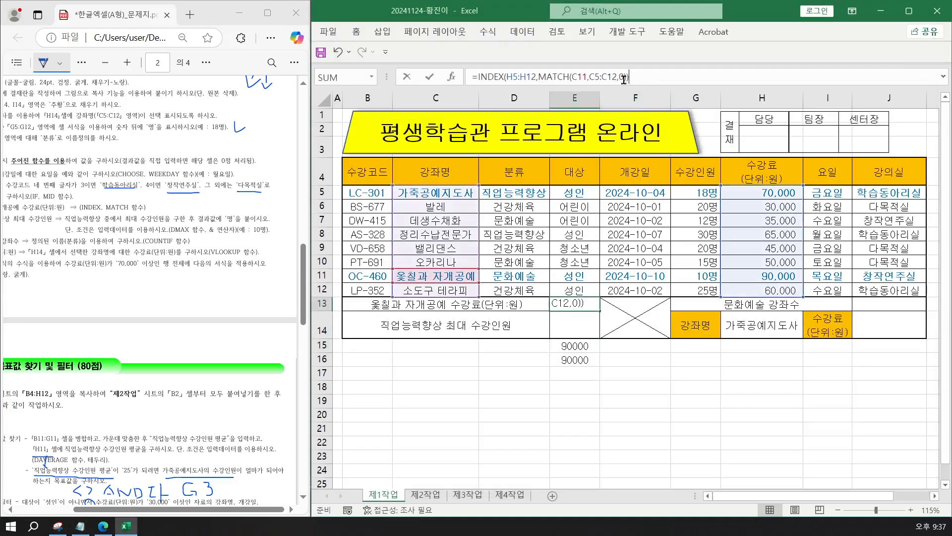
pyautogui.moveTo(624, 78); pyautogui.dragTo(474, 78)
pyautogui.hotkey('ctrl', 'c')
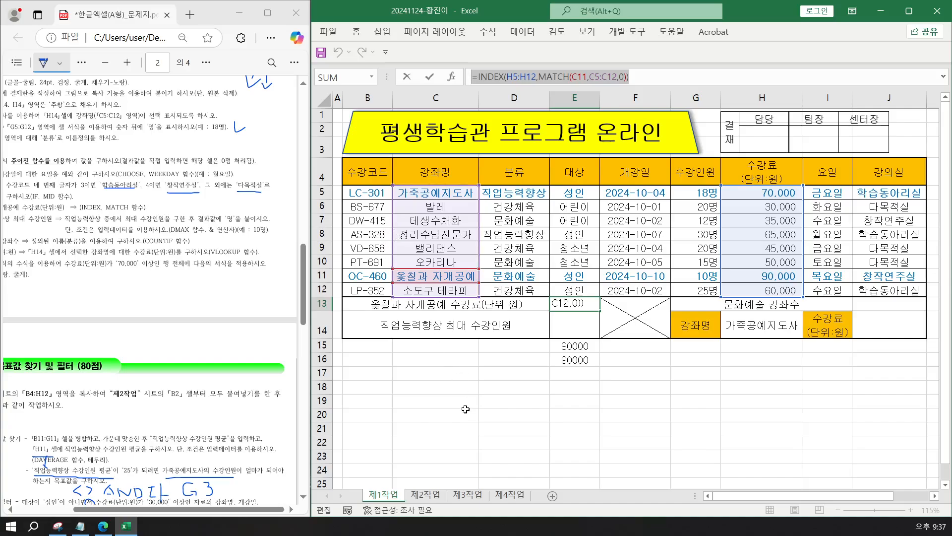
pyautogui.hotkey('alt', 'Tab')
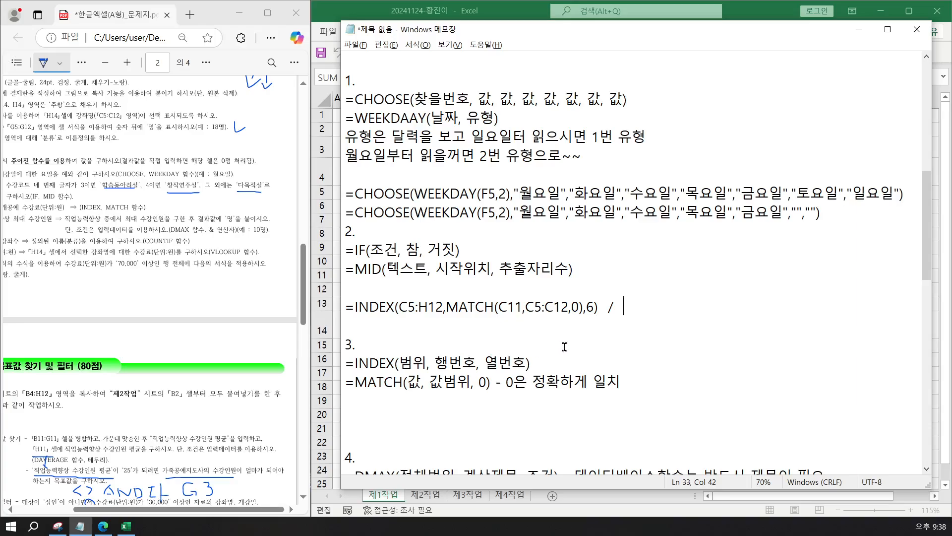
pyautogui.hotkey('ctrl', 'v')
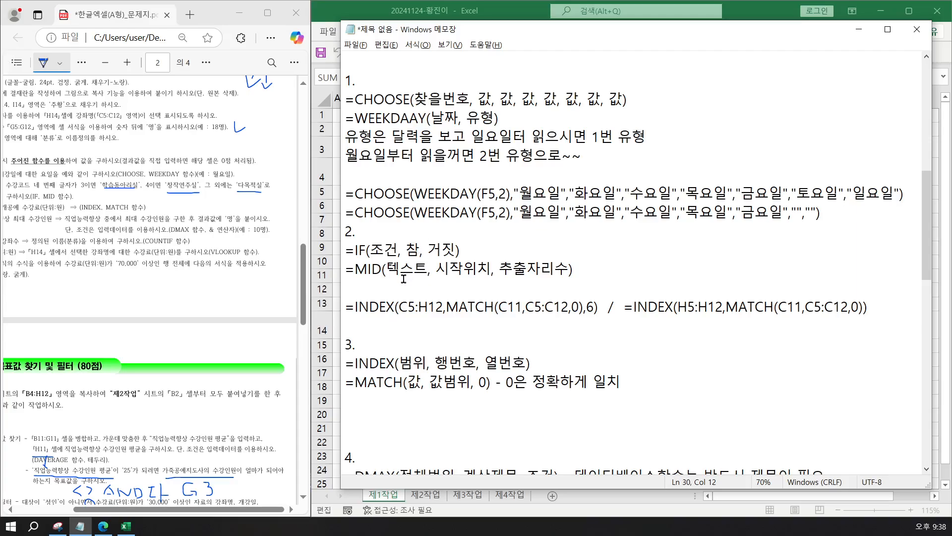
# Move the line with both INDEX/MATCH formulas from section 2 of the notes to below the MATCH syntax in section 3.
pyautogui.moveTo(346, 305); pyautogui.dragTo(872, 313)
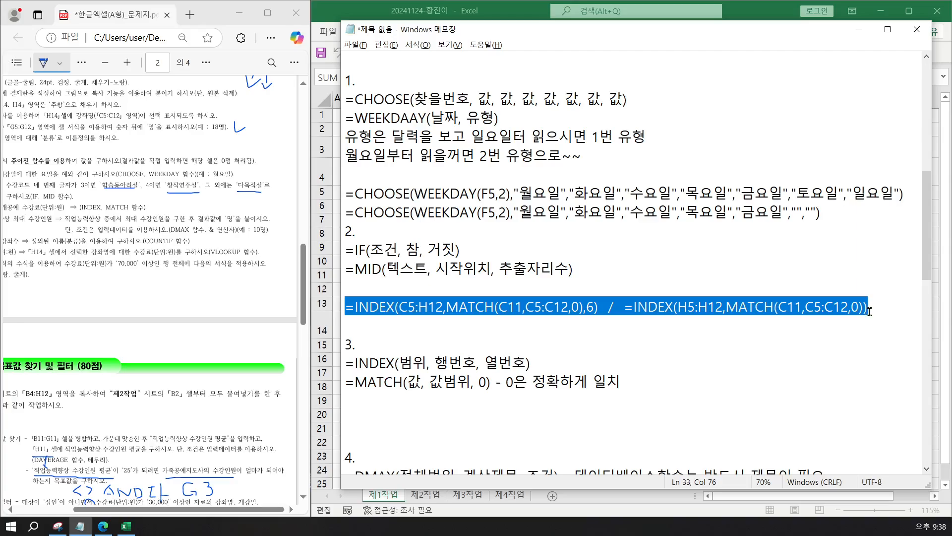
pyautogui.click(368, 423)
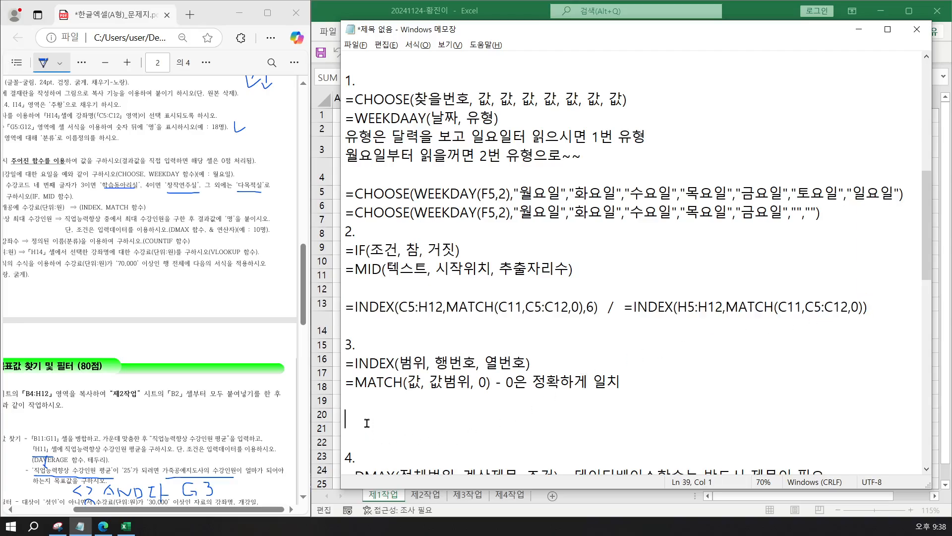
pyautogui.write('=INDEX(C5:H12,MATCH(C11,C5:C12,0),6)  /  =INDEX(H5:H12,MATCH(C11,C5:C12,0))')
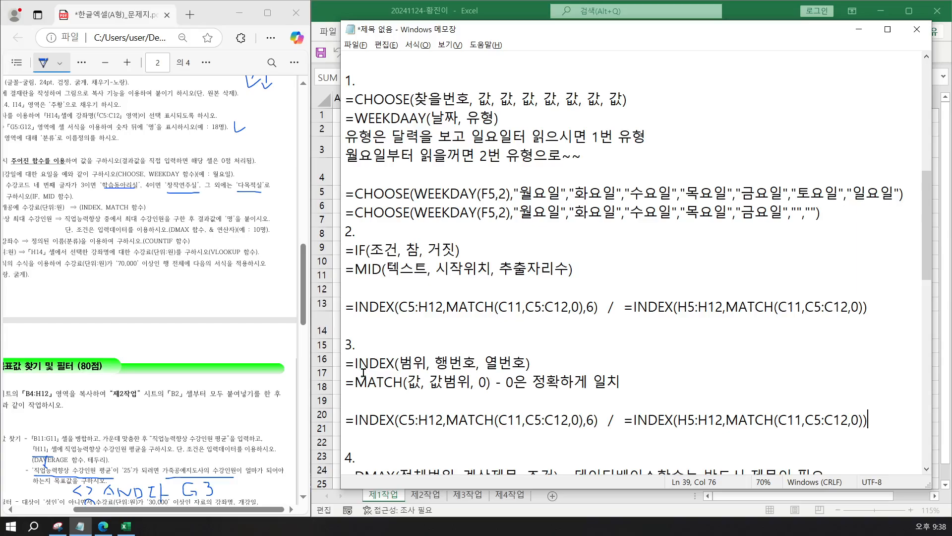
pyautogui.moveTo(344, 307); pyautogui.dragTo(860, 306)
pyautogui.press('BackSpace')
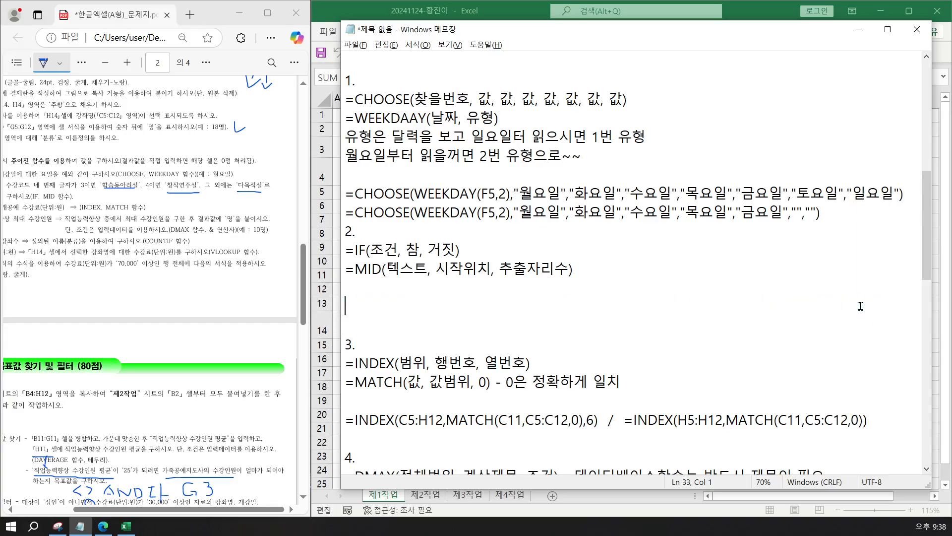
# View the section 4 DMAX syntax in the notes and minimize the browser window with the exam PDF.
pyautogui.scroll(-1, 676, 316)
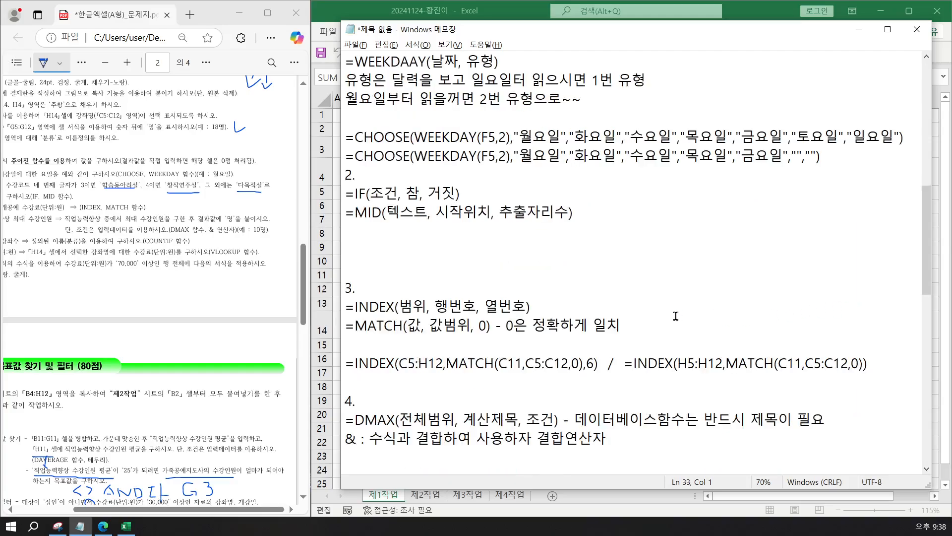
pyautogui.scroll(-1, 676, 316)
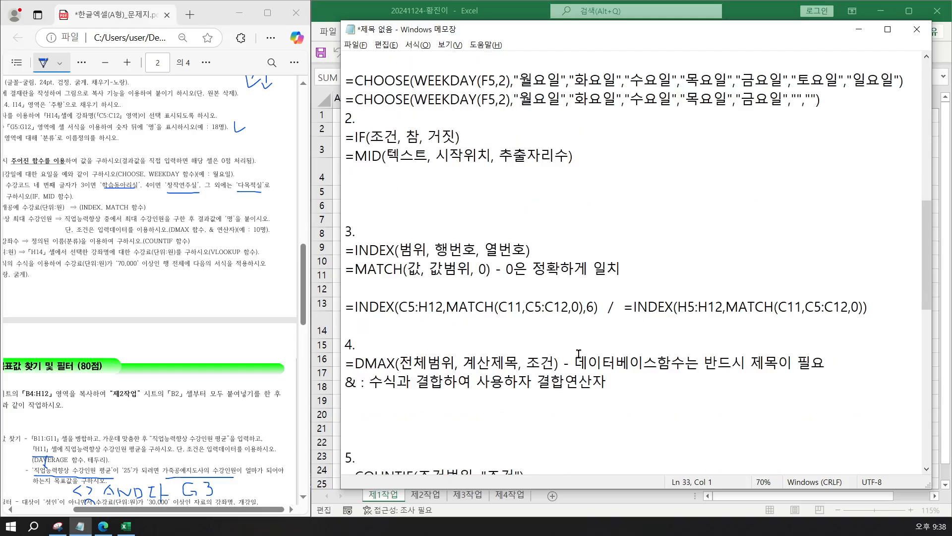
pyautogui.click(113, 525)
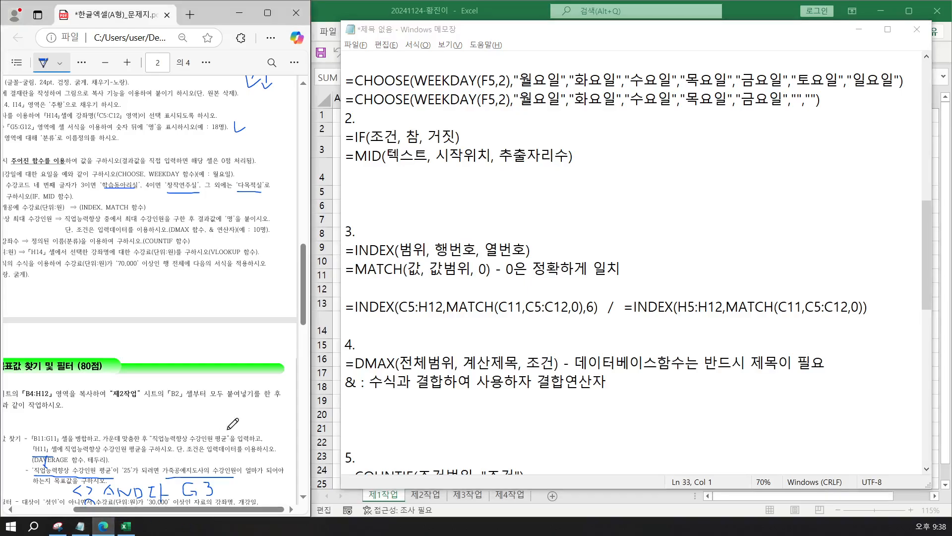
pyautogui.click(104, 526)
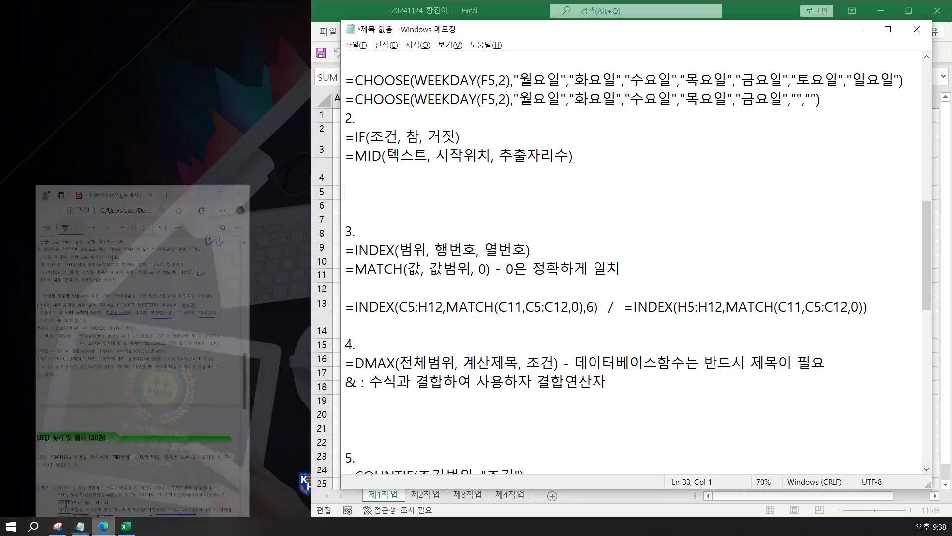
# Switch to Excel with the exam PDF browser window restored beside it, and commit the INDEX/MATCH formula in E13.
pyautogui.click(125, 527)
pyautogui.click(104, 526)
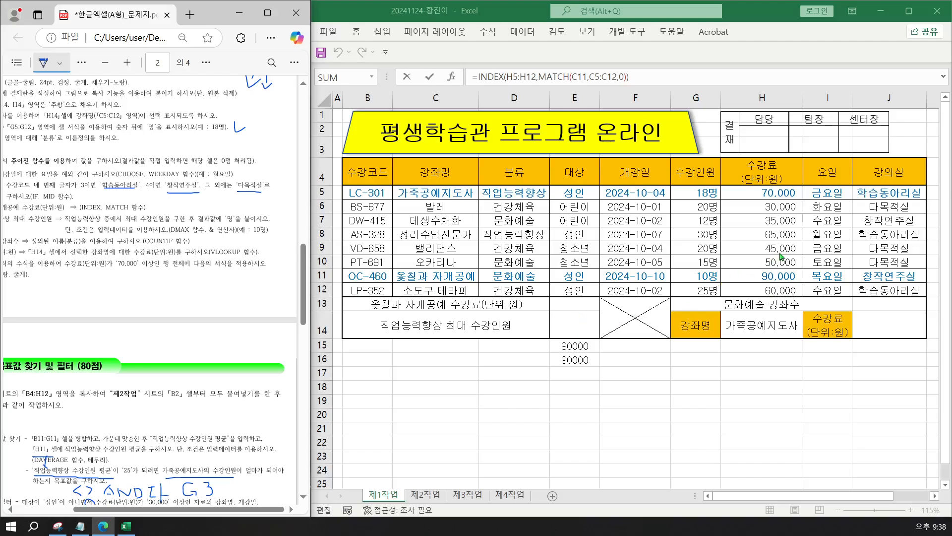
pyautogui.click(863, 194)
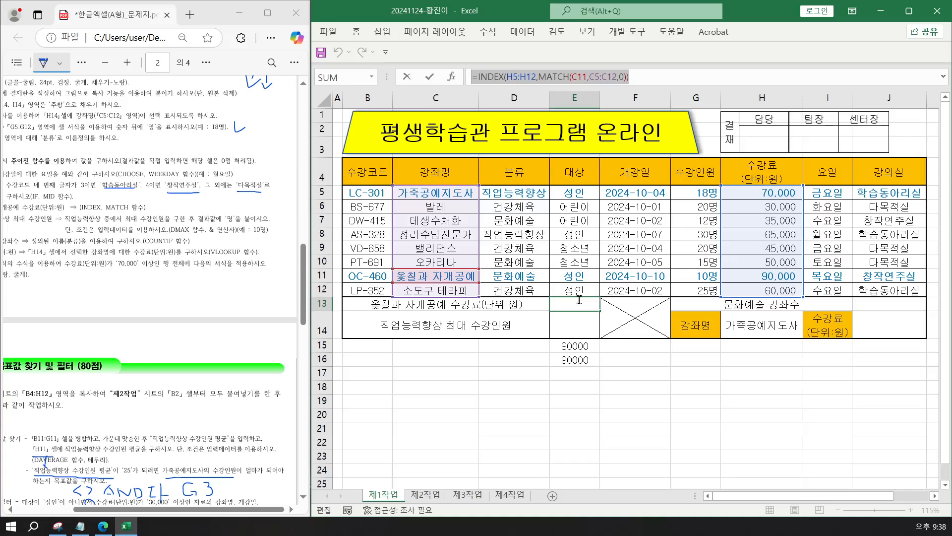
pyautogui.hotkey('ctrl', 'Return')
# Copy the IF/MID formula from J5, paste it below the MID syntax in section 2 of the Notepad notes, and return to Excel.
pyautogui.click(886, 194)
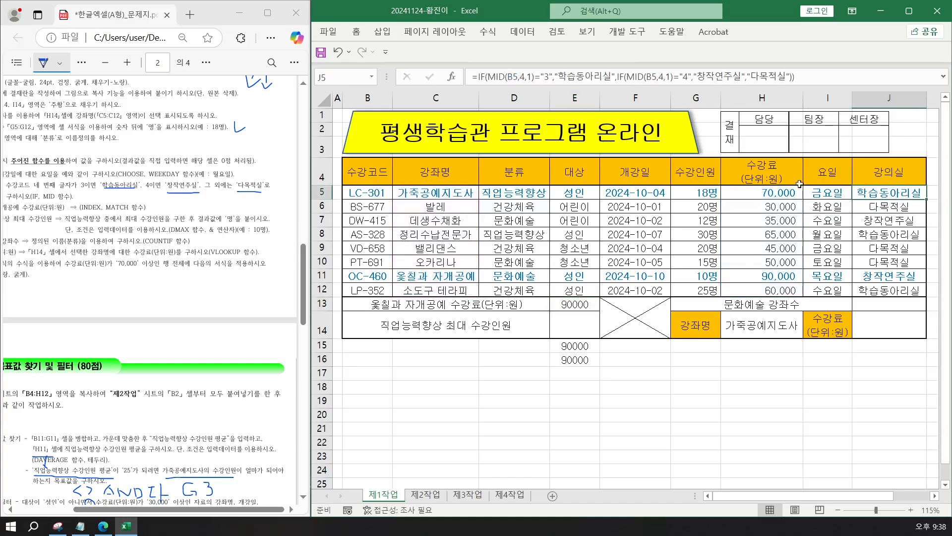
pyautogui.moveTo(804, 79); pyautogui.dragTo(411, 73)
pyautogui.hotkey('ctrl', 'c')
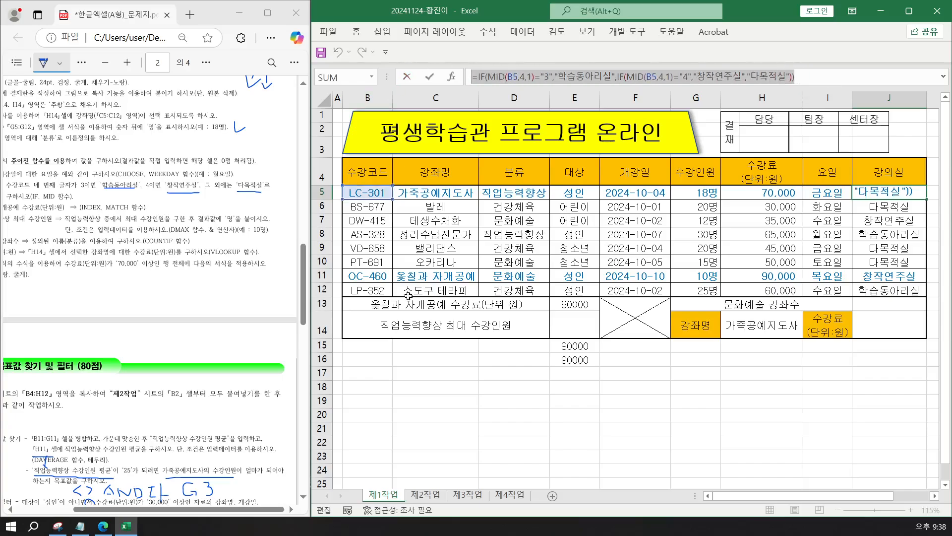
pyautogui.hotkey('alt', 'Tab')
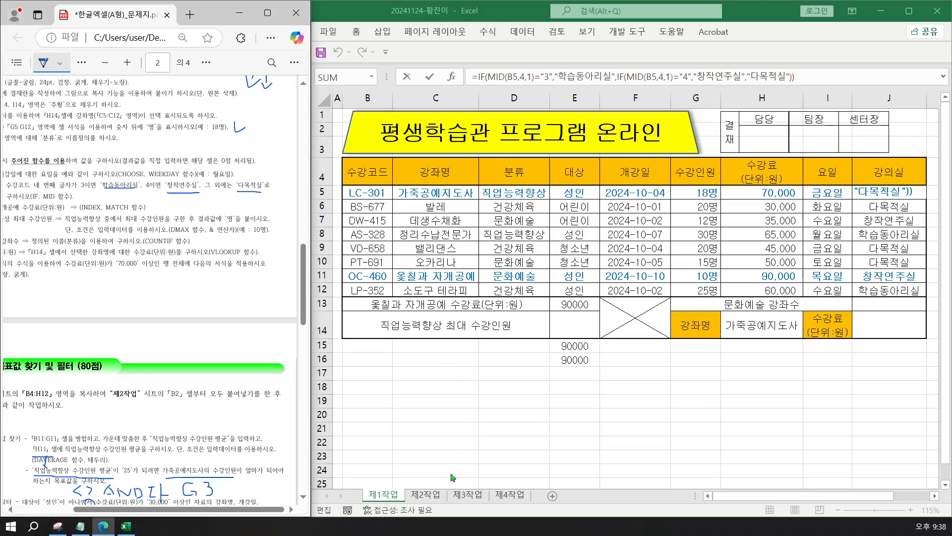
pyautogui.click(80, 526)
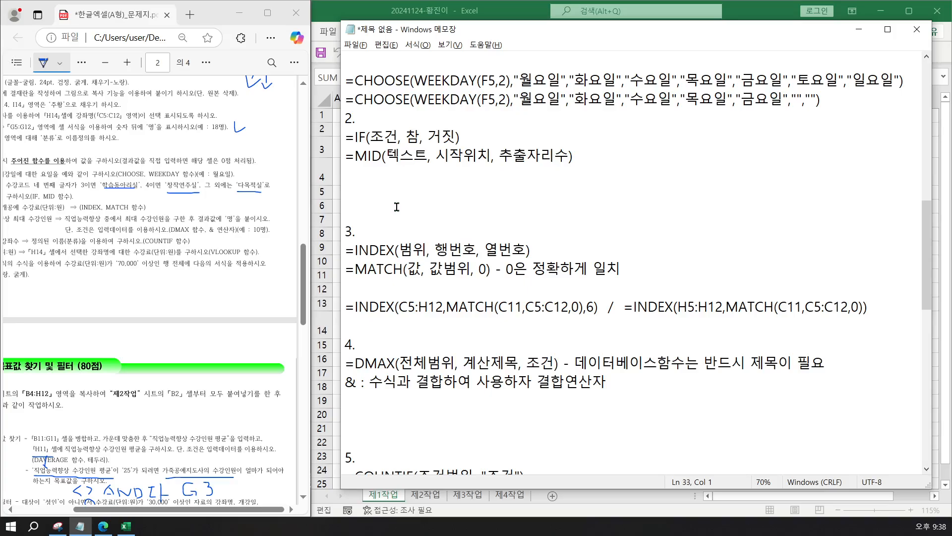
pyautogui.hotkey('ctrl', 'v')
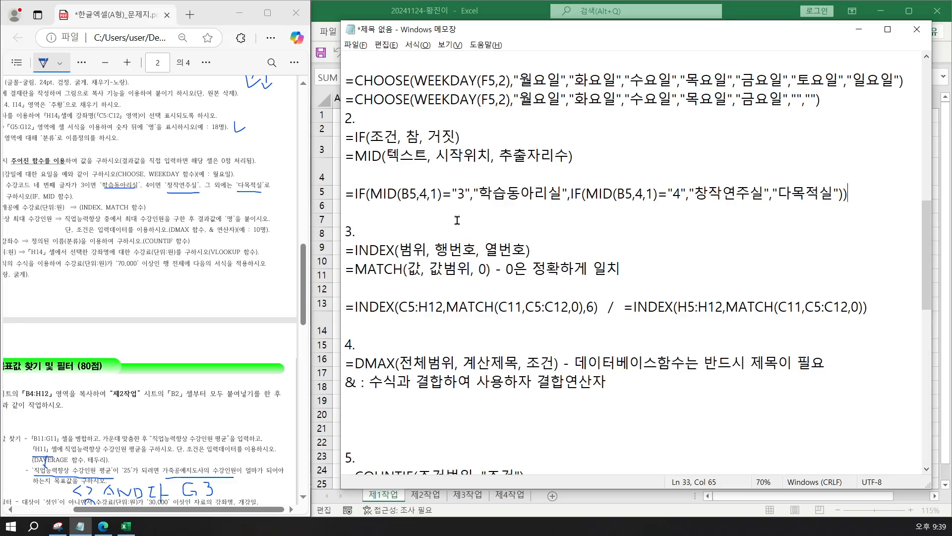
pyautogui.scroll(-3, 643, 240)
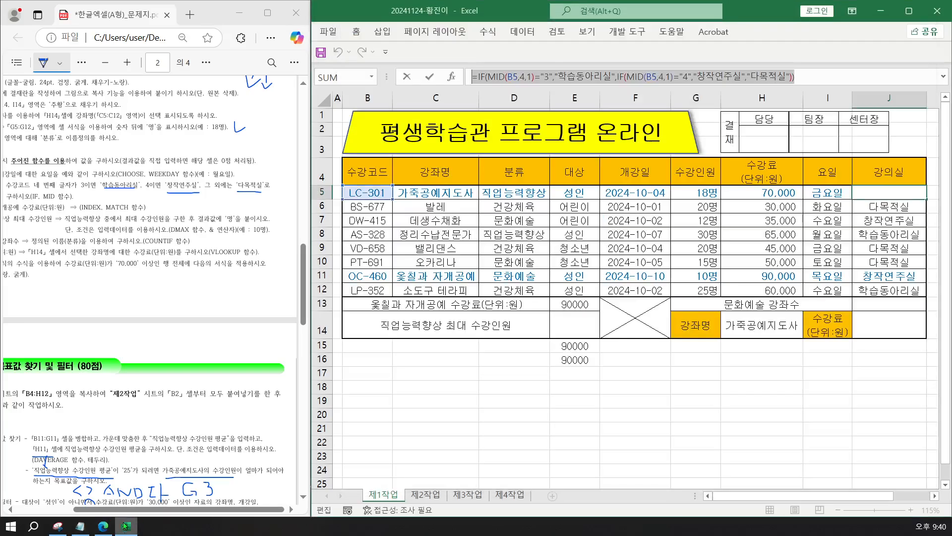
pyautogui.click(124, 528)
pyautogui.write('=')
pyautogui.click(563, 328)
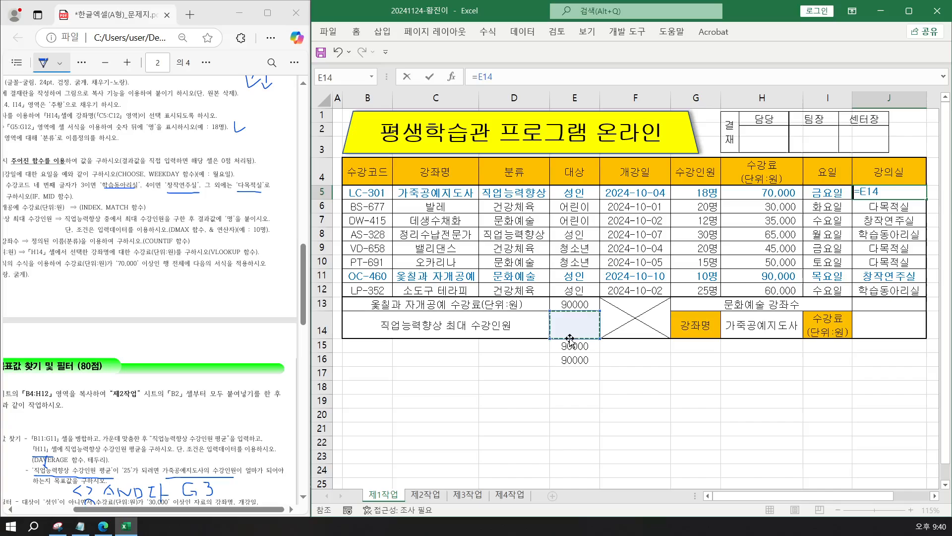
pyautogui.press('Escape')
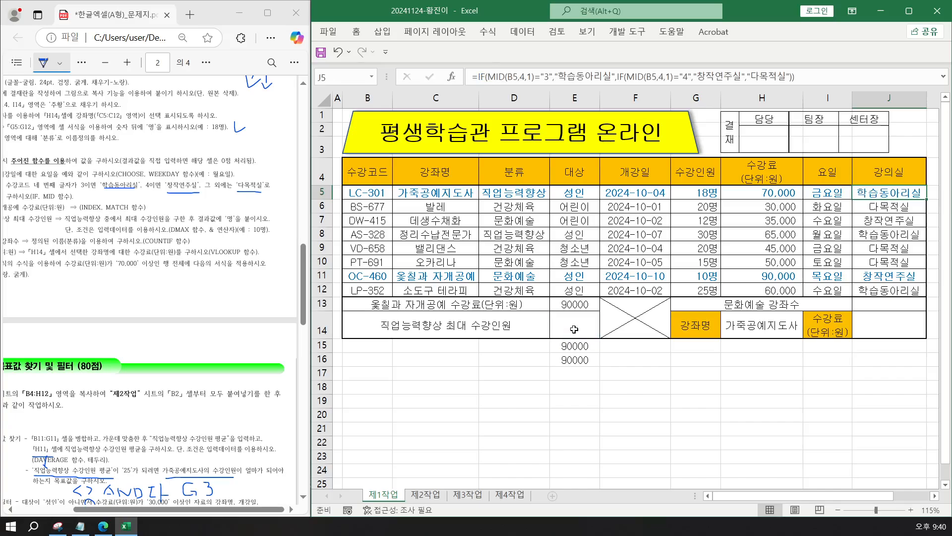
# Enter =DMAX(D4:G12,G4,D4:D5) in E14 for the 직업능력향상 최대 수강인원.
pyautogui.click(577, 330)
pyautogui.write('=')
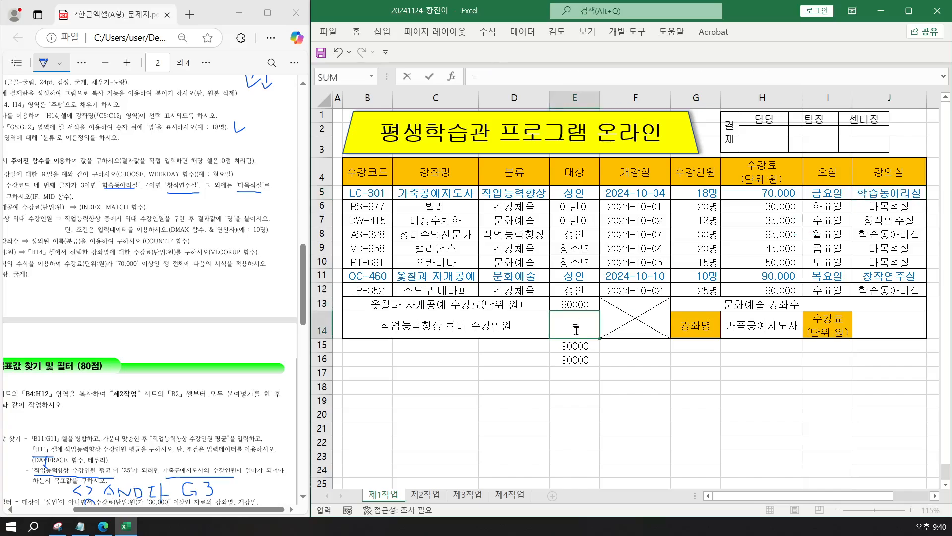
pyautogui.write('D')
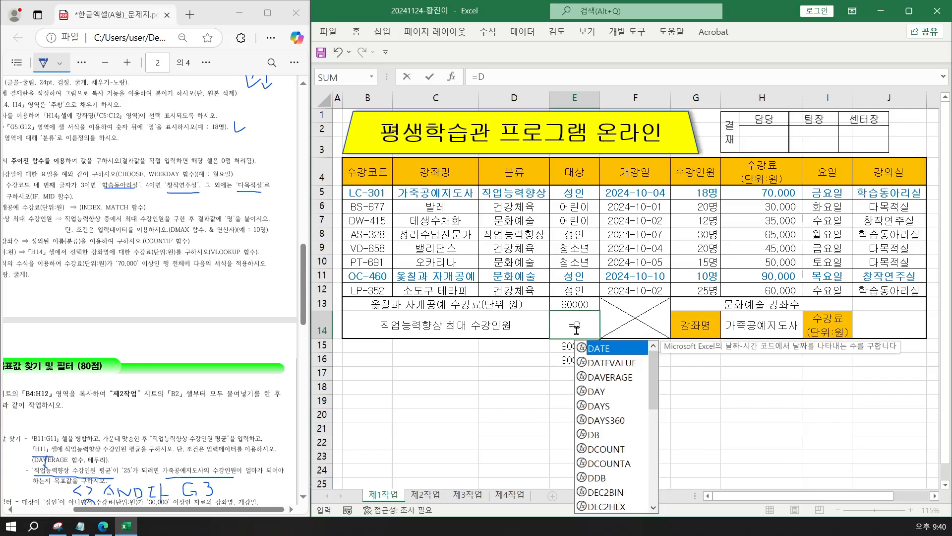
pyautogui.write('M')
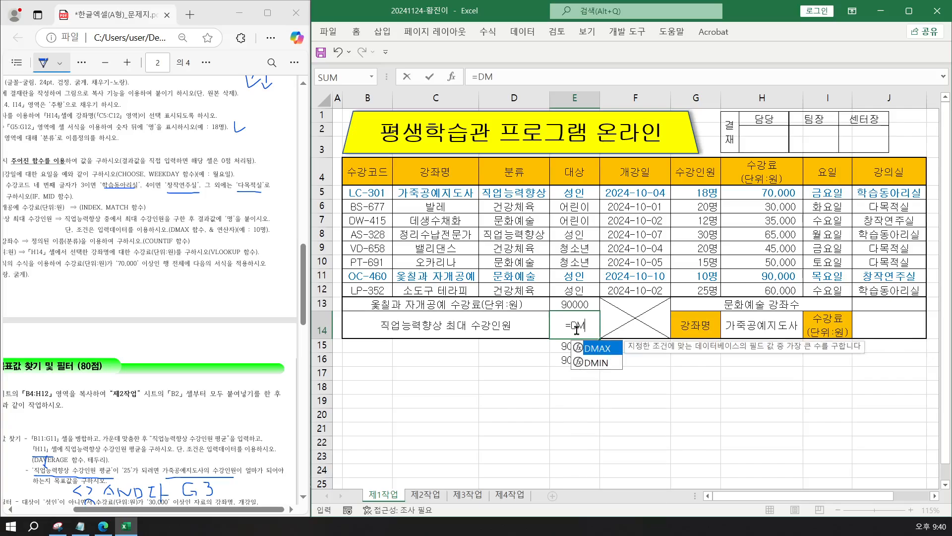
pyautogui.press('Tab')
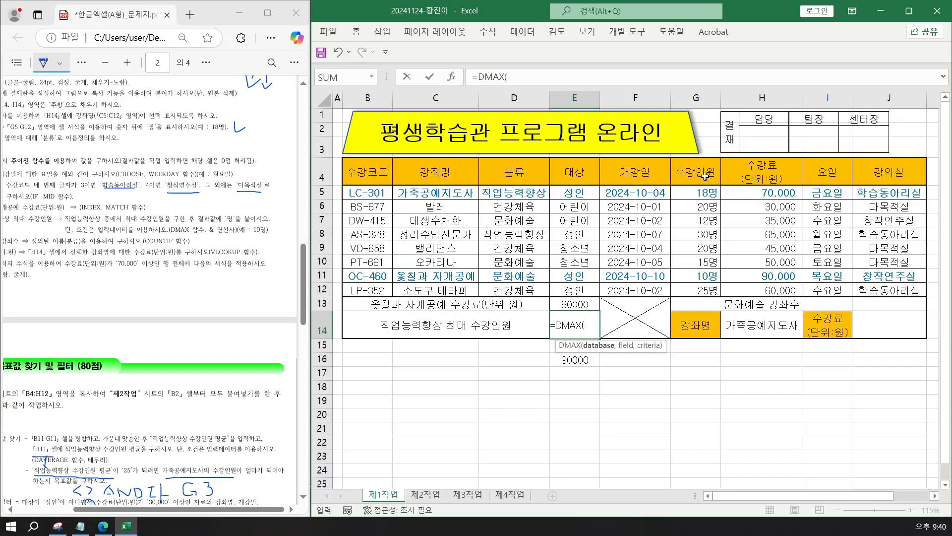
pyautogui.moveTo(514, 173); pyautogui.dragTo(687, 292)
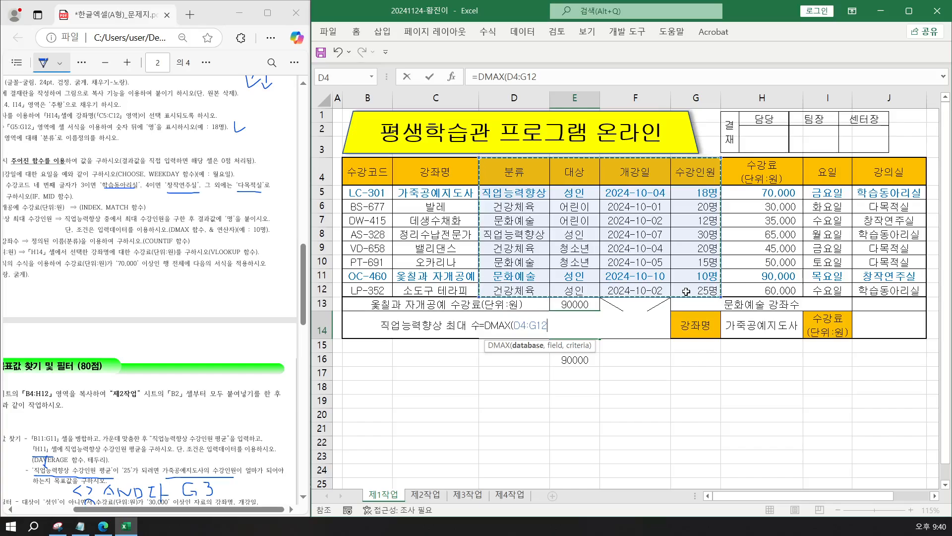
pyautogui.write(',')
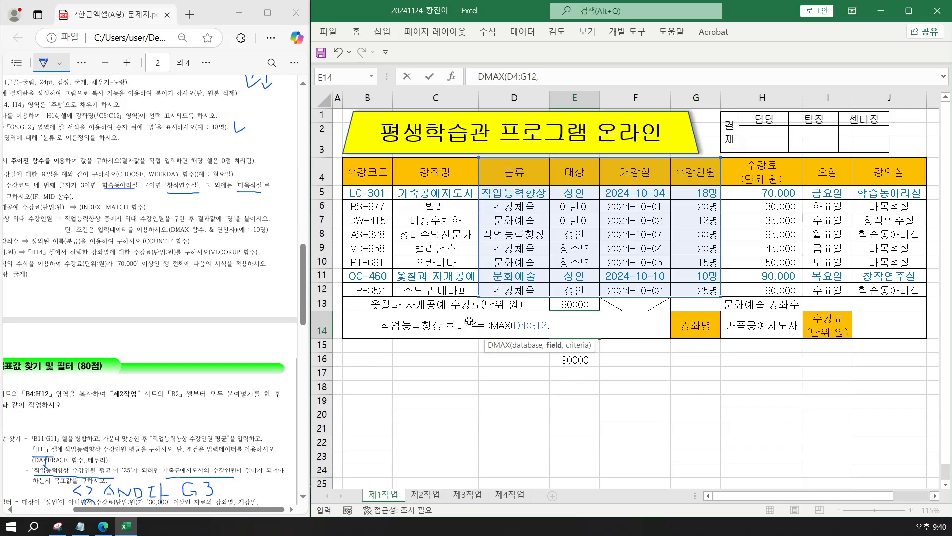
pyautogui.click(687, 172)
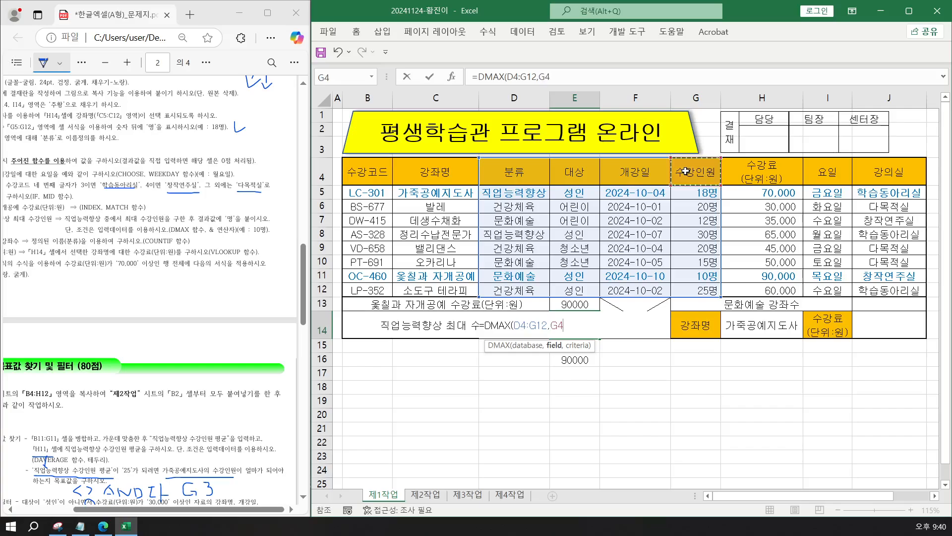
pyautogui.write(',')
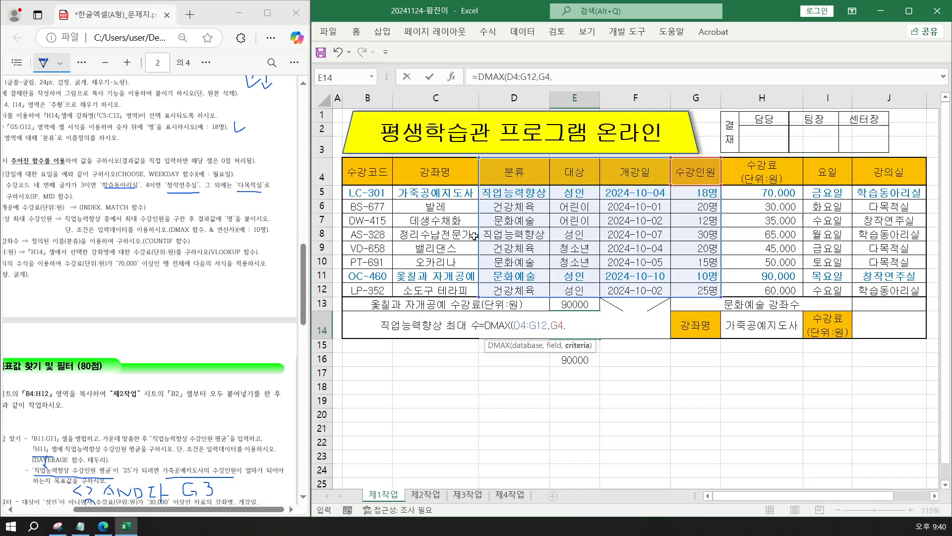
pyautogui.moveTo(523, 169); pyautogui.dragTo(523, 193)
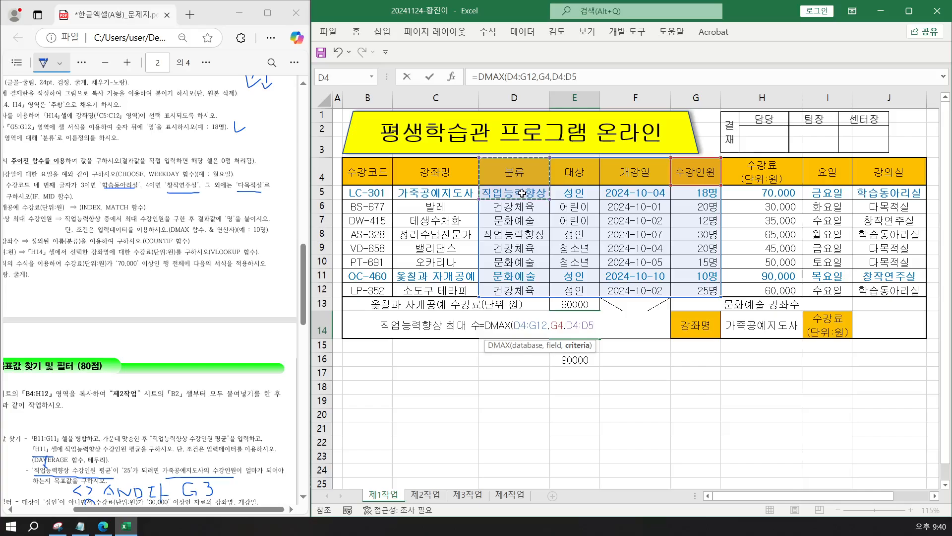
pyautogui.press('Return')
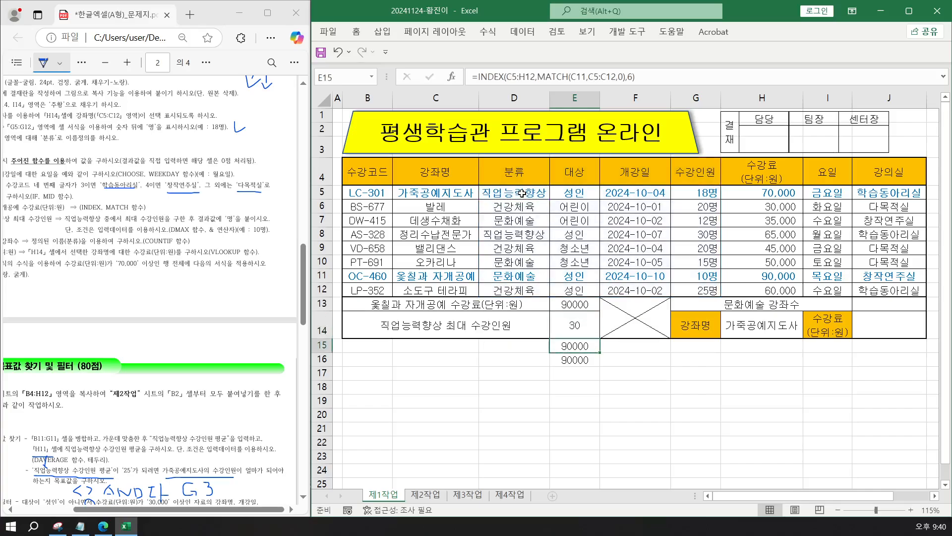
# Append &"명" to the end of the DMAX formula in E14.
pyautogui.doubleClick(571, 325)
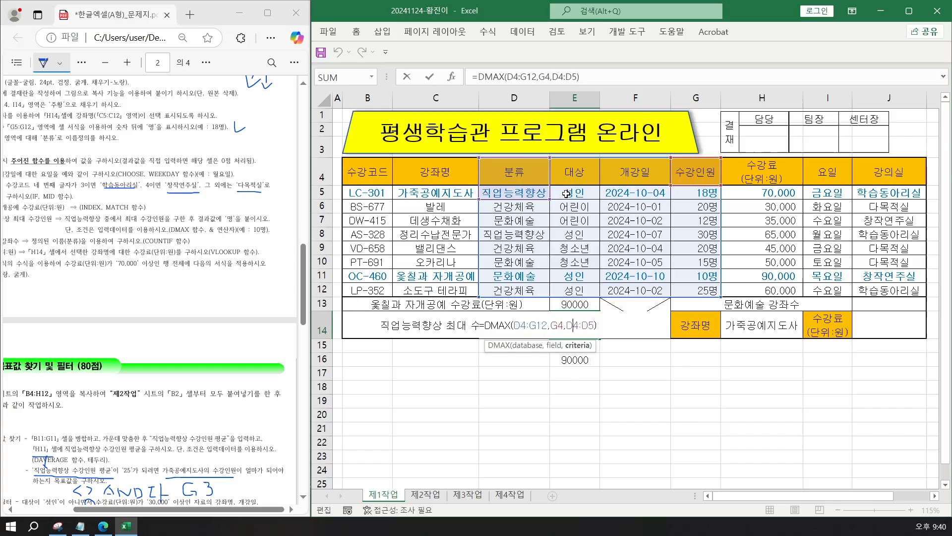
pyautogui.click(601, 324)
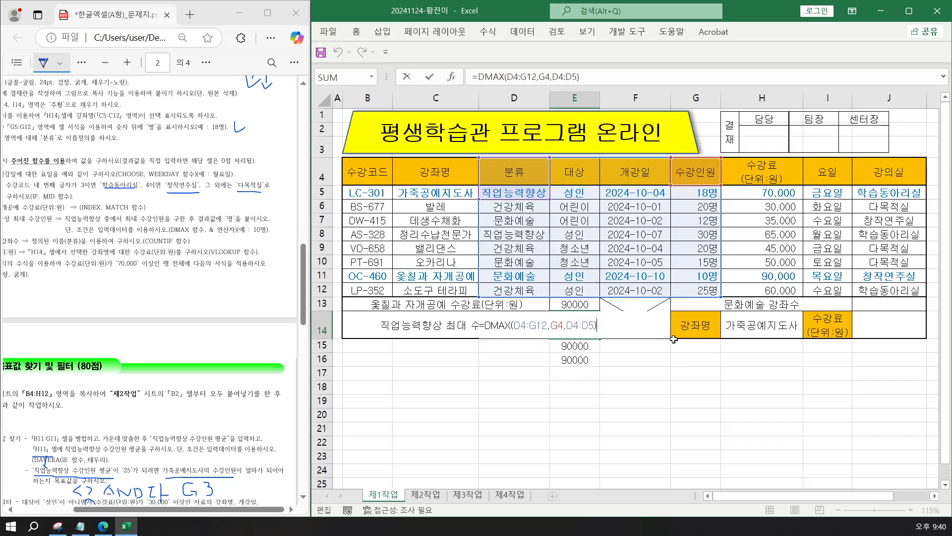
pyautogui.write('&')
pyautogui.write('"명')
pyautogui.press('Return')
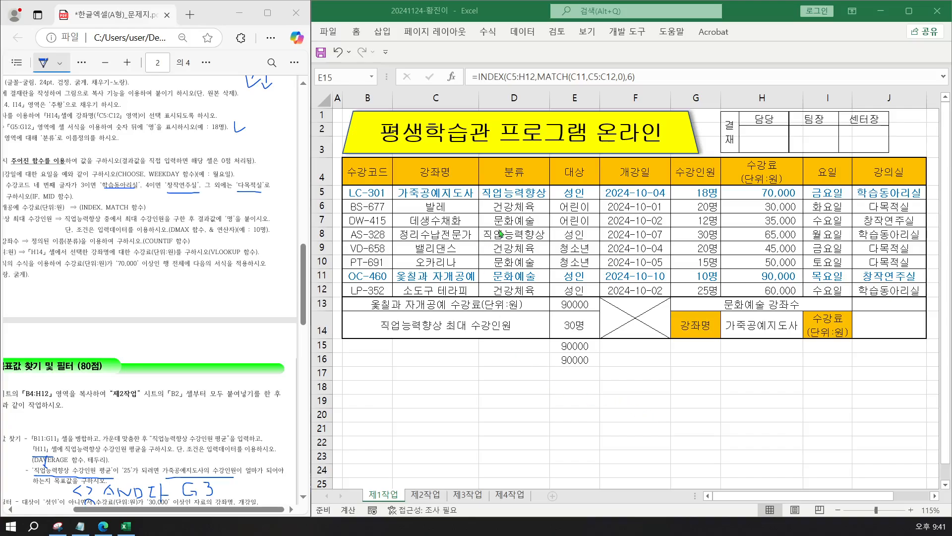
# Compare the 수강인원 values of the two 직업능력향상 courses in rows 5 and 8.
pyautogui.click(511, 193)
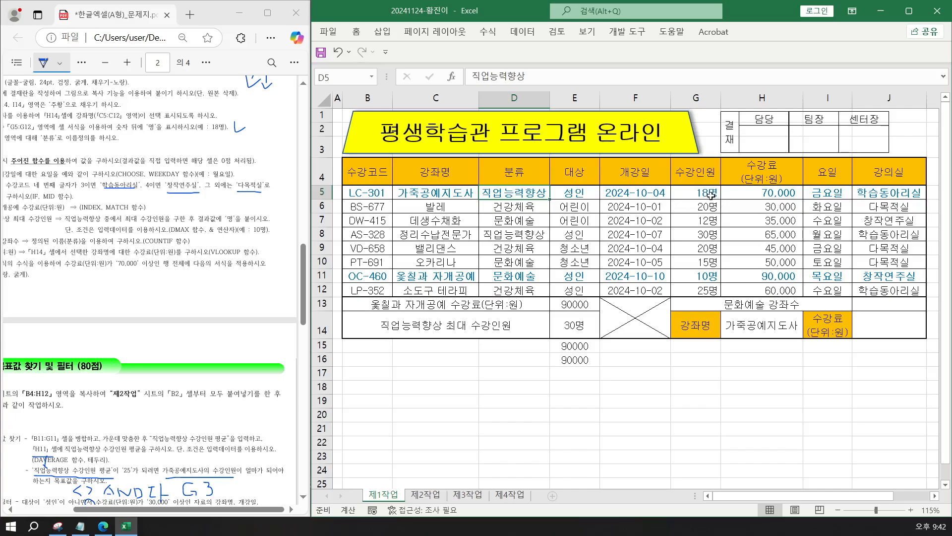
pyautogui.click(711, 195)
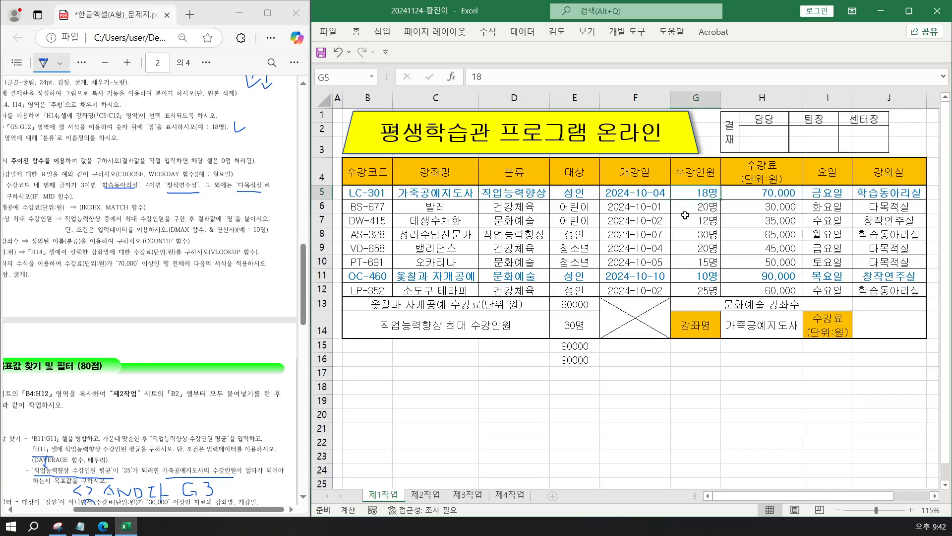
pyautogui.click(523, 238)
pyautogui.click(685, 235)
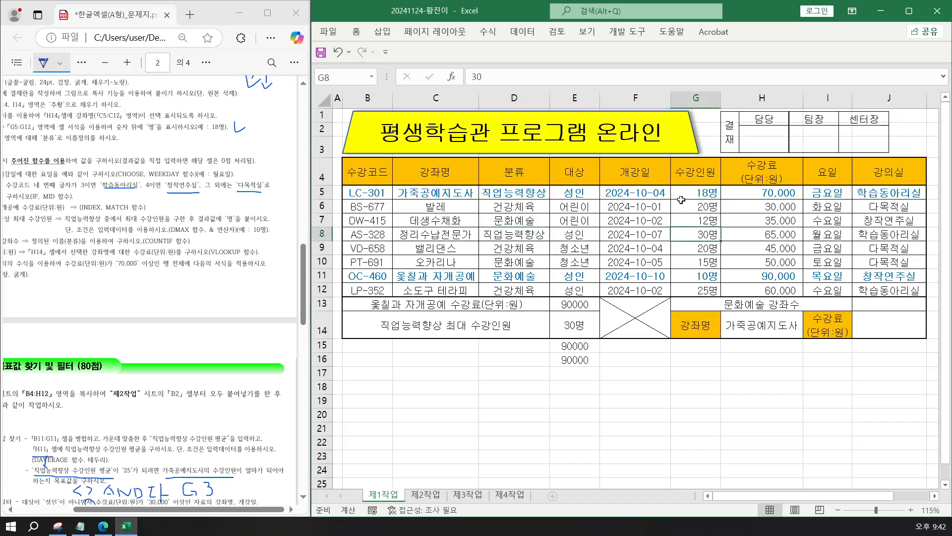
pyautogui.click(682, 199)
# Delete the leftover INDEX test formulas in E15:E16.
pyautogui.click(575, 346)
pyautogui.moveTo(575, 347); pyautogui.dragTo(571, 368)
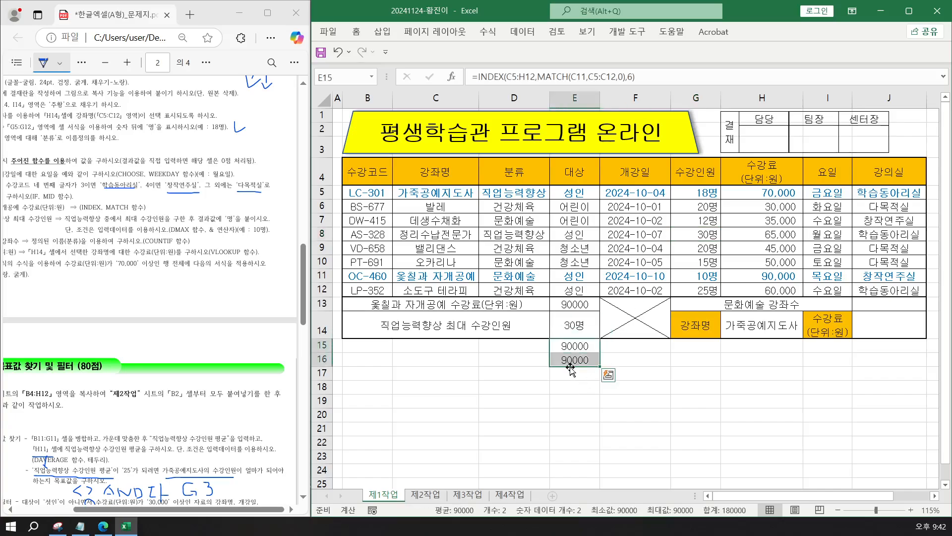
pyautogui.press('Delete')
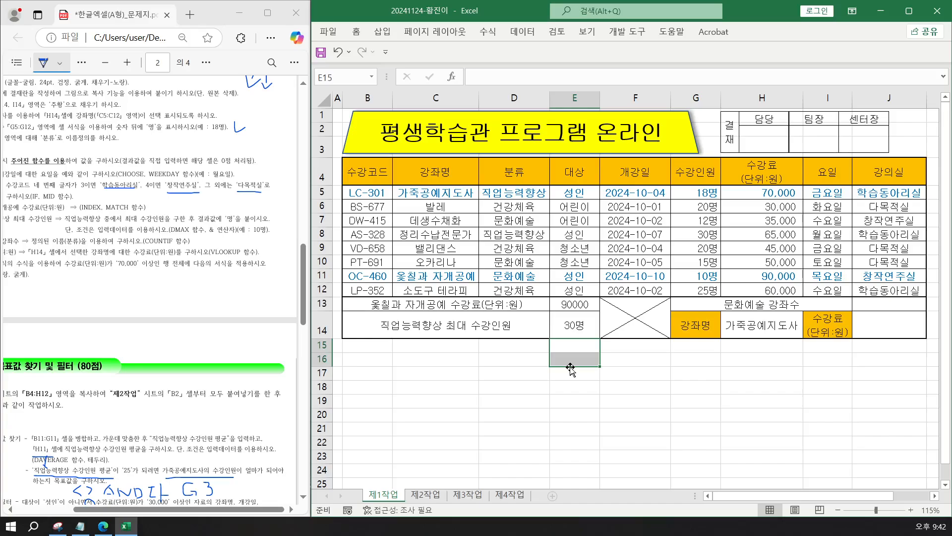
# Copy the DMAX formula from E14 and paste it below the & operator note in section 4 of the Notepad notes.
pyautogui.click(571, 325)
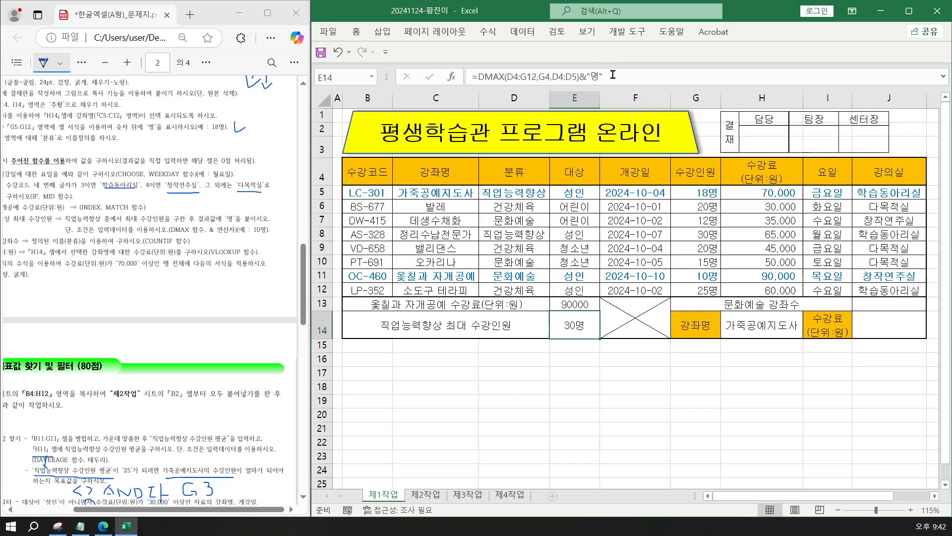
pyautogui.moveTo(613, 75); pyautogui.dragTo(357, 76)
pyautogui.hotkey('ctrl', 'c')
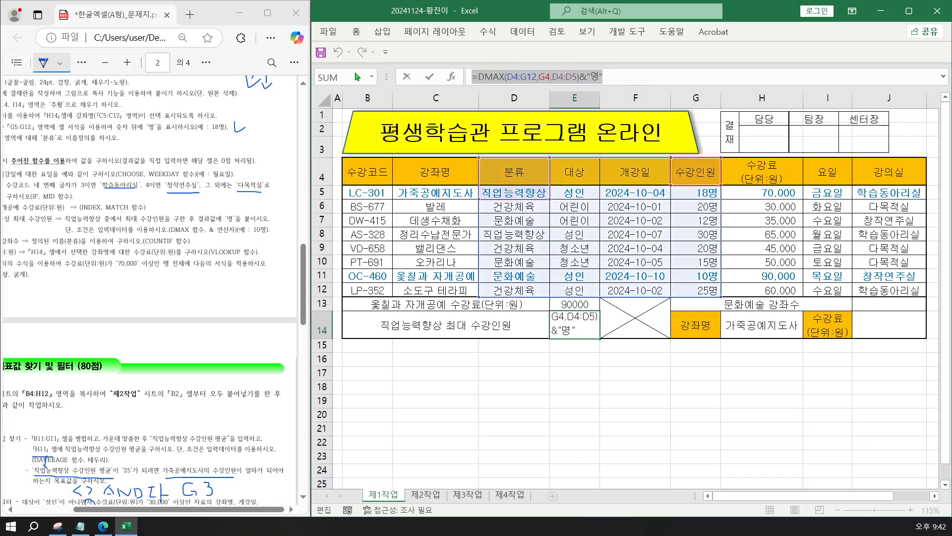
pyautogui.press('Escape')
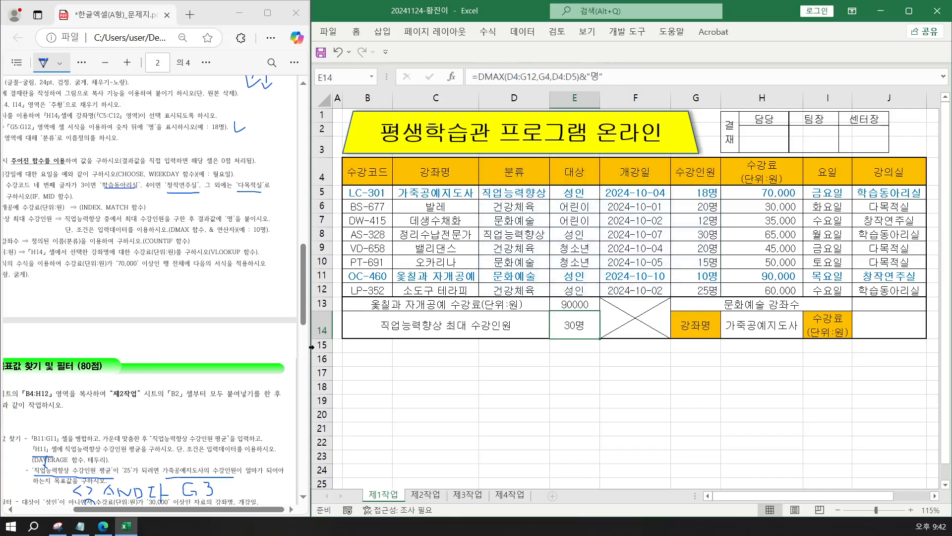
pyautogui.click(85, 528)
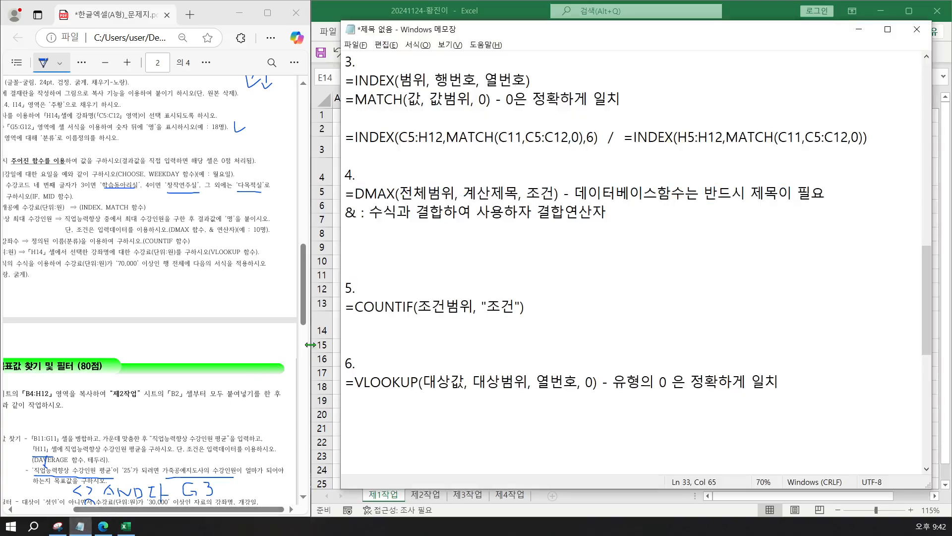
pyautogui.click(369, 249)
pyautogui.hotkey('ctrl', 'v')
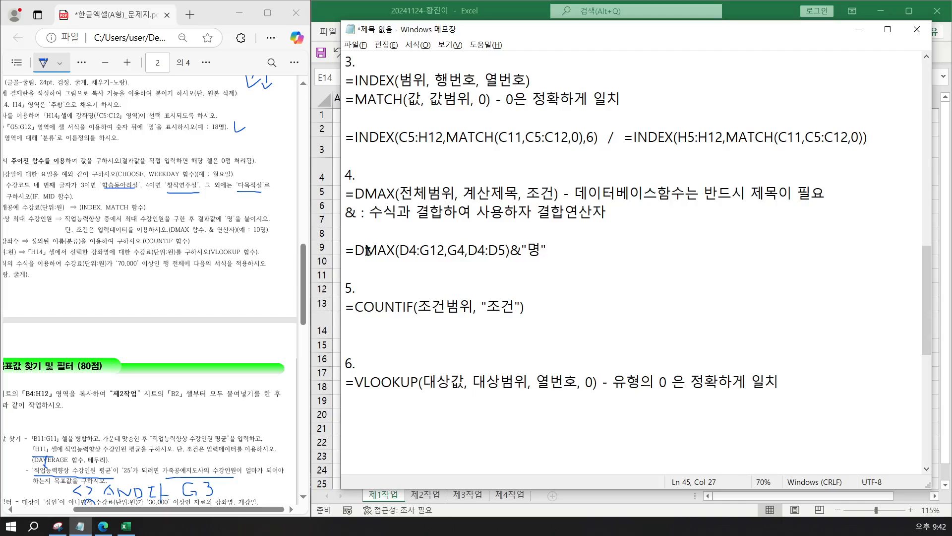
# Add a blank line below the COUNTIF syntax in section 5 of the notes and switch back to Excel.
pyautogui.click(363, 345)
pyautogui.press('Return')
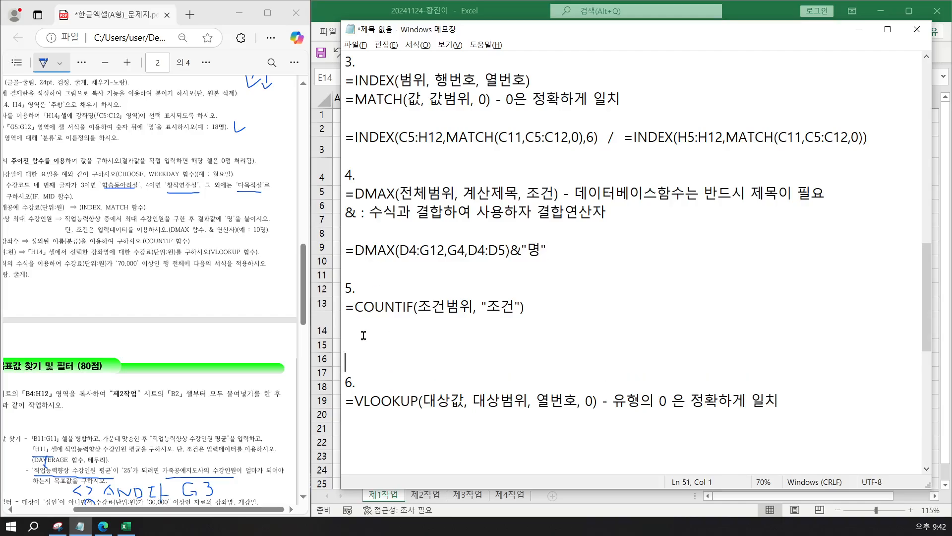
pyautogui.press('Up')
pyautogui.click(126, 526)
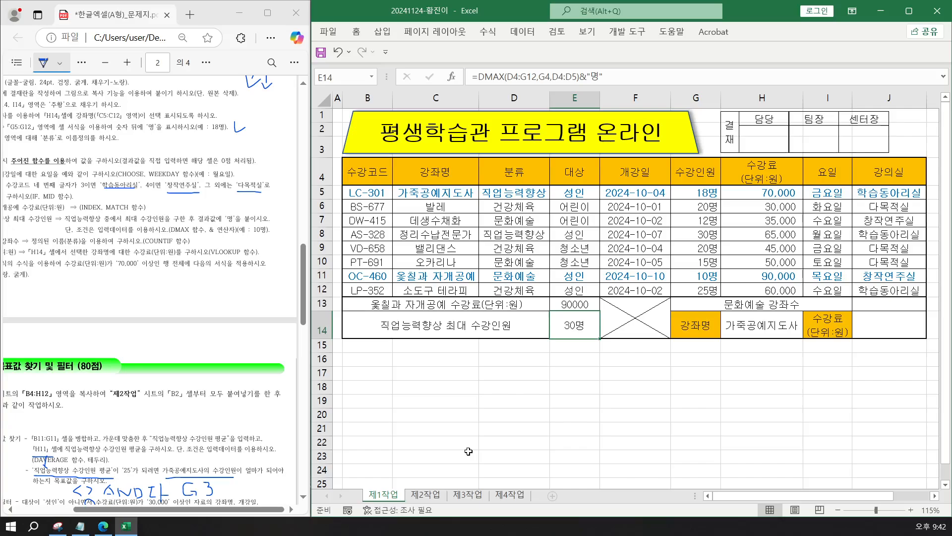
# Start a COUNTIF formula in cell J13 for the number of 문화예술 courses.
pyautogui.click(874, 309)
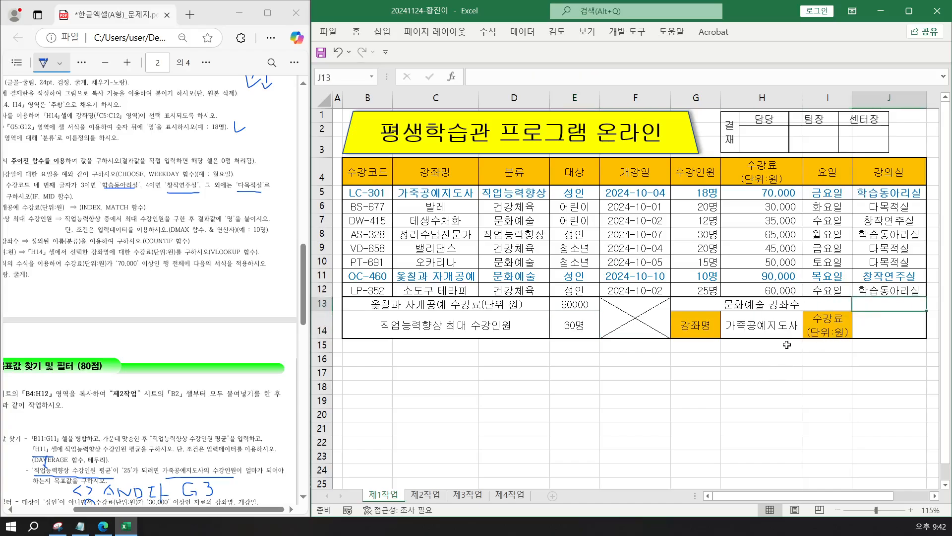
pyautogui.scroll(1, 814, 343)
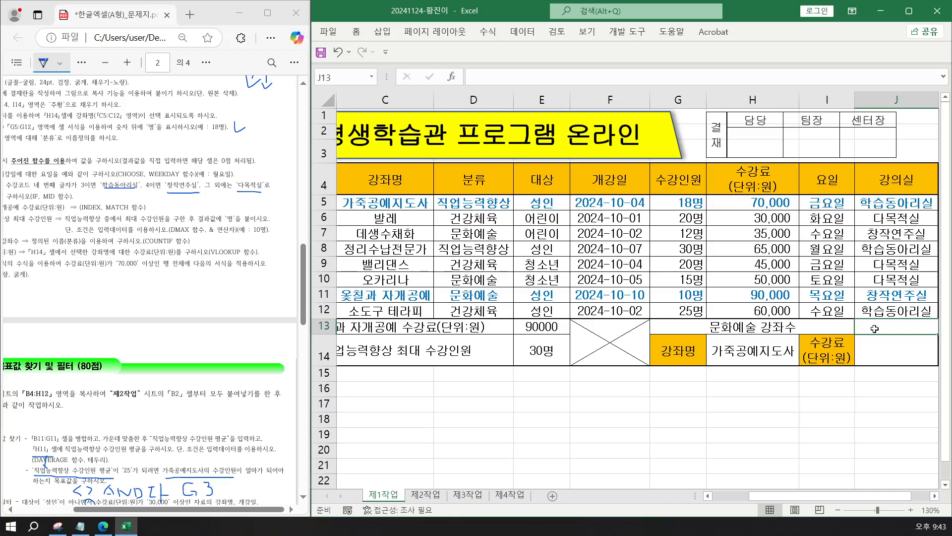
pyautogui.write('=')
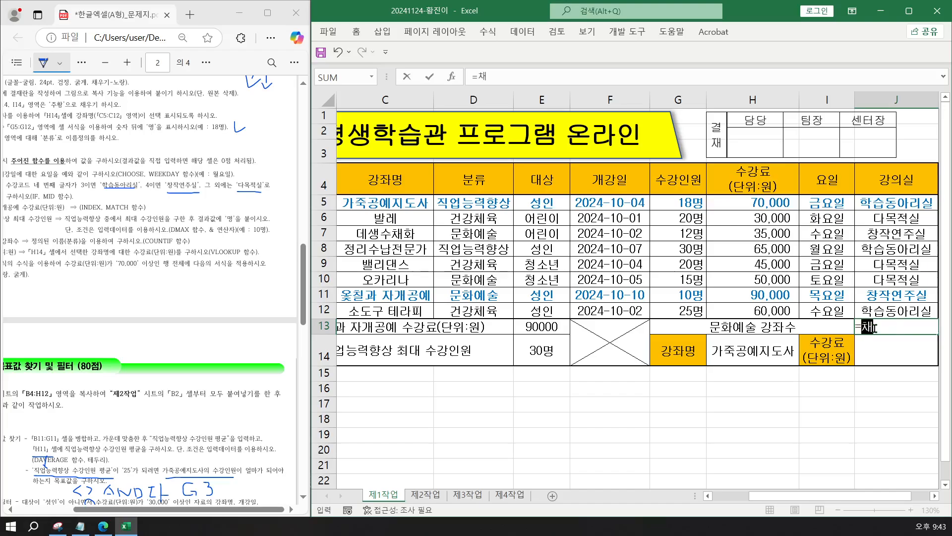
pyautogui.write('COUN')
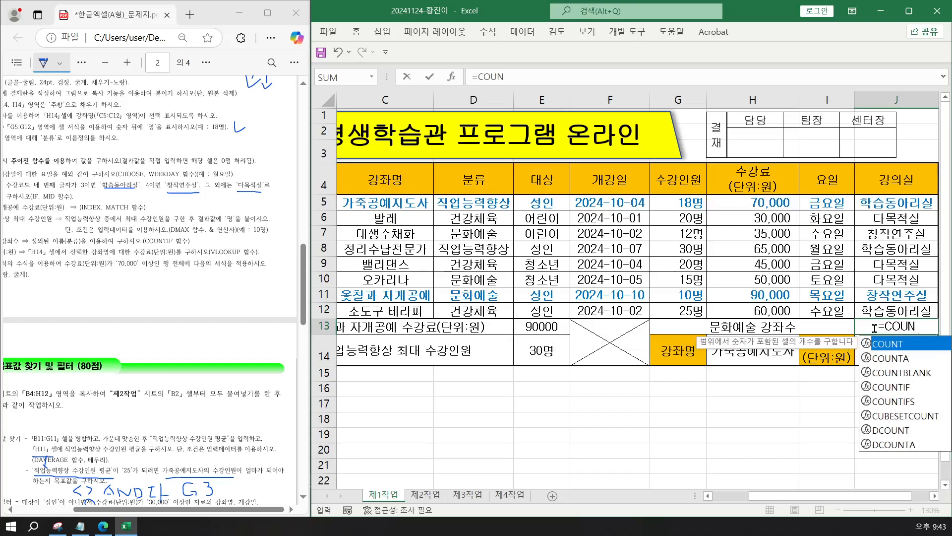
pyautogui.write('T')
pyautogui.press('Down')
pyautogui.press('Down')
pyautogui.press('Down')
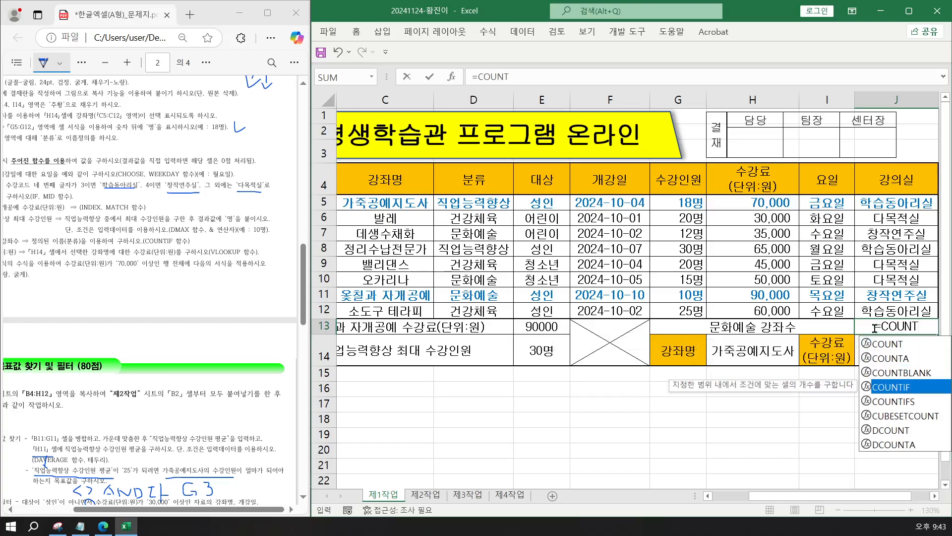
pyautogui.press('Tab')
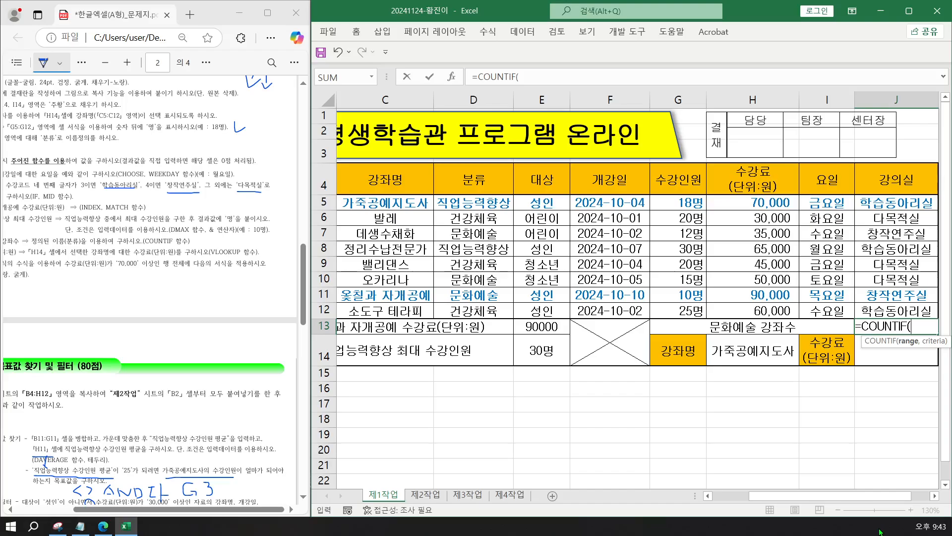
# Complete the COUNTIF formula in J13 with the named range 분류 and the criterion "문화예술".
pyautogui.write('QNS')
pyautogui.press('BackSpace')
pyautogui.press('BackSpace')
pyautogui.press('BackSpace')
pyautogui.write('분류,')
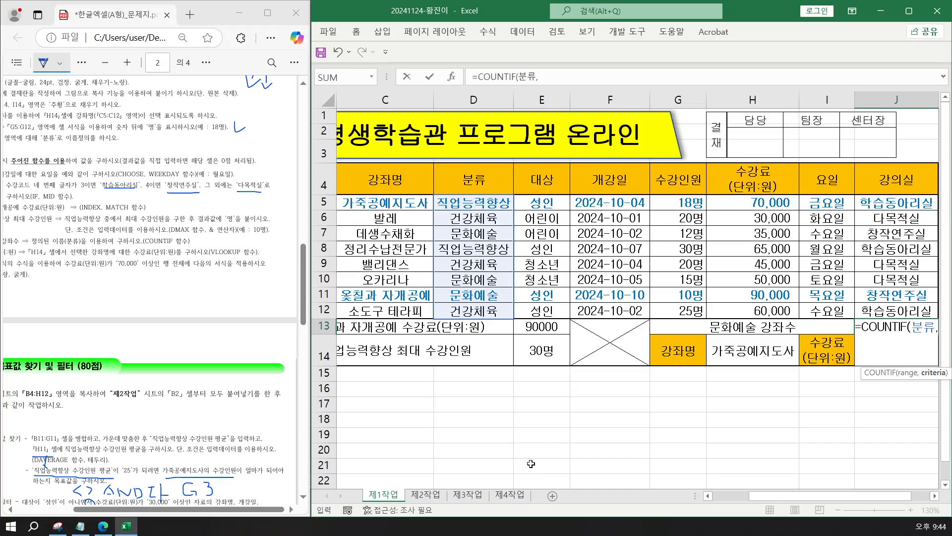
pyautogui.write('문황')
pyautogui.write('예술')
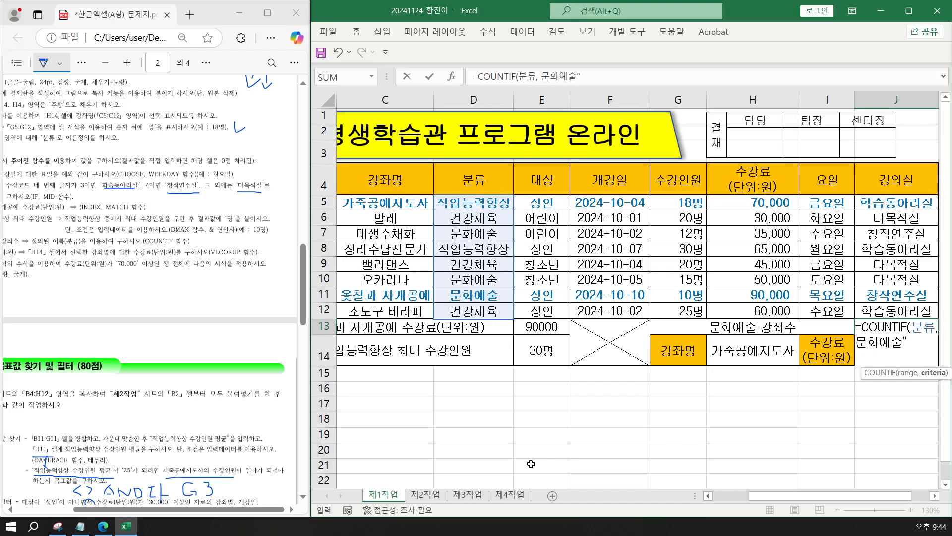
pyautogui.click(934, 495)
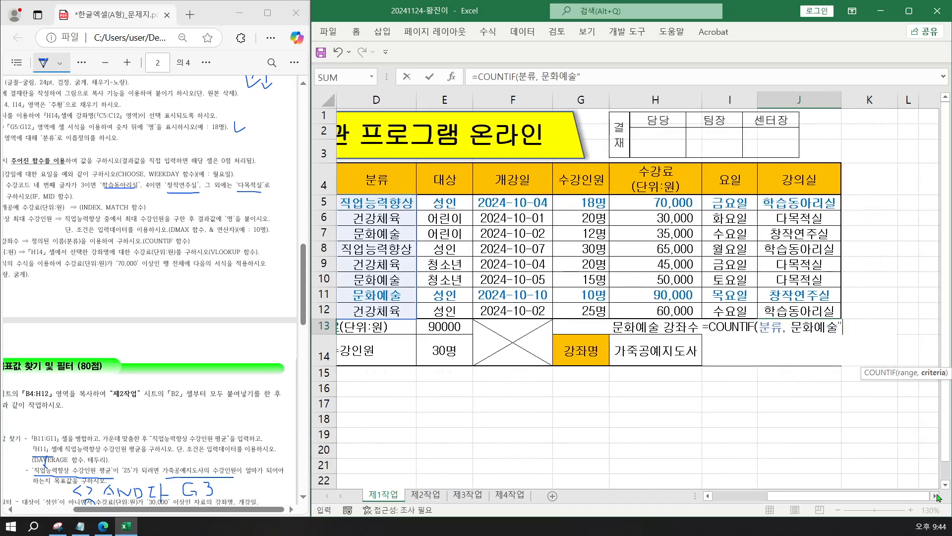
pyautogui.click(790, 328)
pyautogui.write('"')
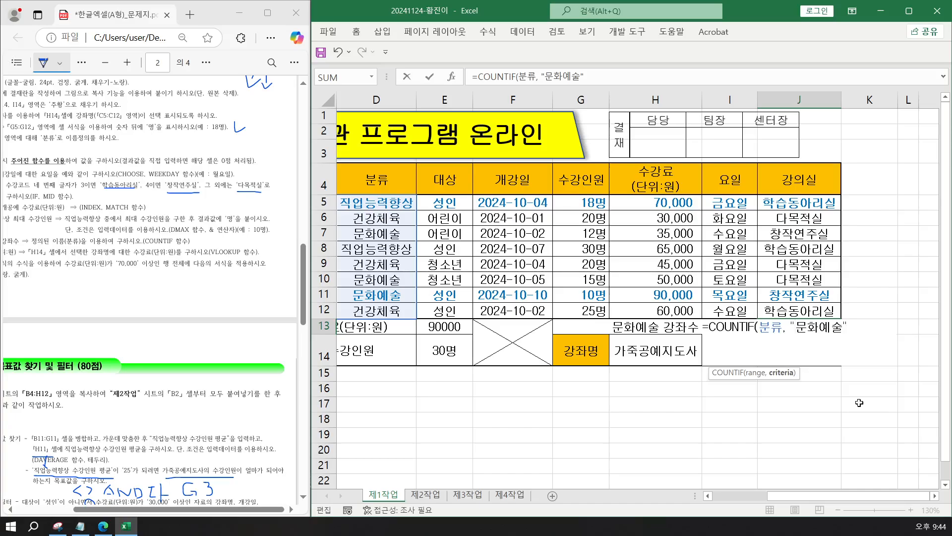
pyautogui.press('Return')
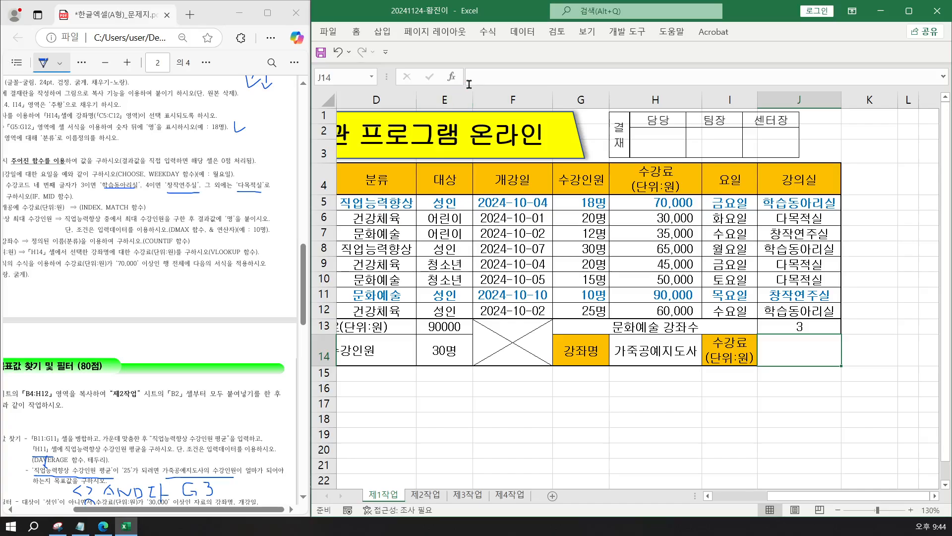
# Copy the COUNTIF formula from J13 and paste it below the COUNTIF syntax in section 5 of the Notepad notes.
pyautogui.click(796, 325)
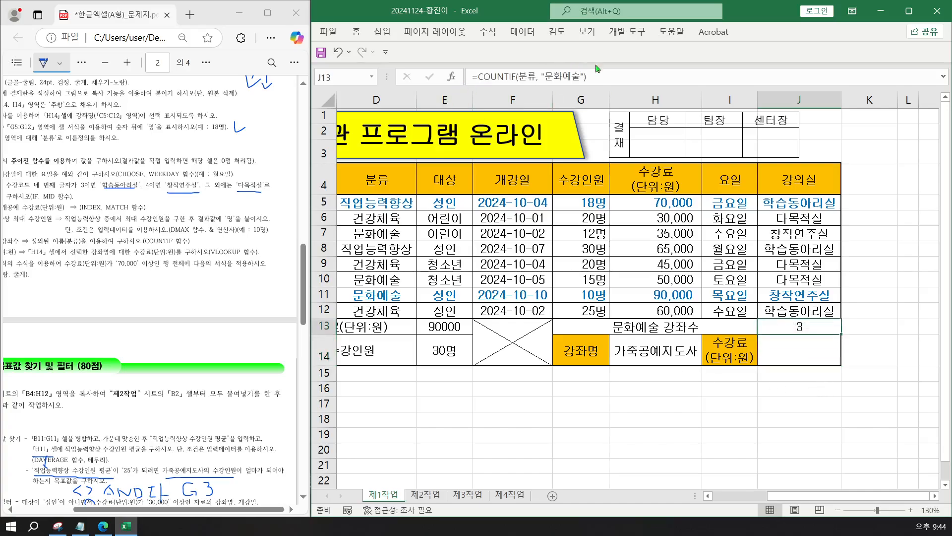
pyautogui.moveTo(604, 75); pyautogui.dragTo(379, 73)
pyautogui.hotkey('ctrl', 'c')
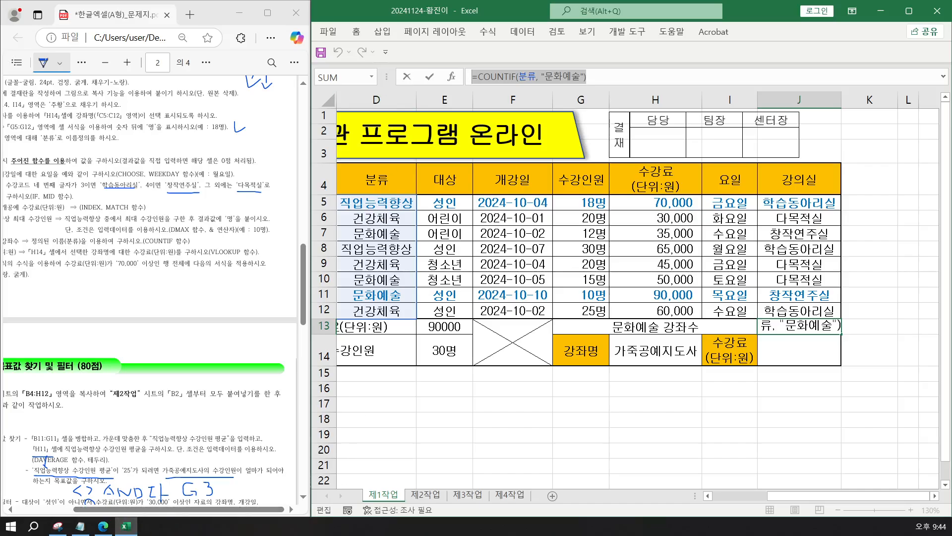
pyautogui.click(97, 525)
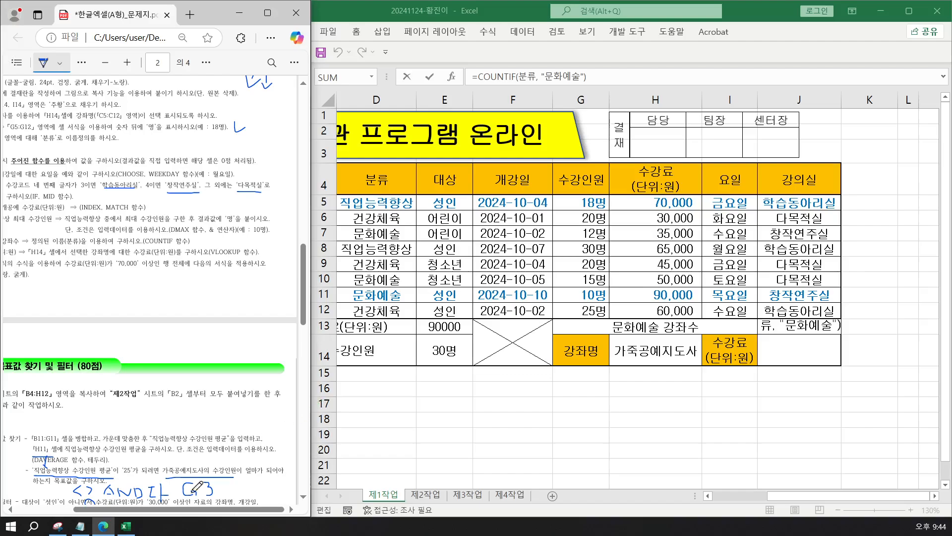
pyautogui.click(58, 524)
pyautogui.click(79, 524)
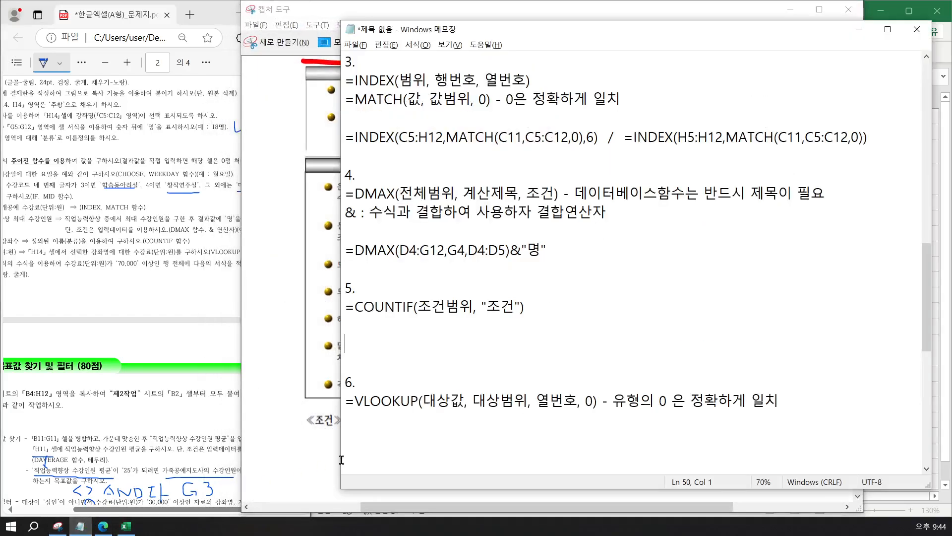
pyautogui.hotkey('ctrl', 'v')
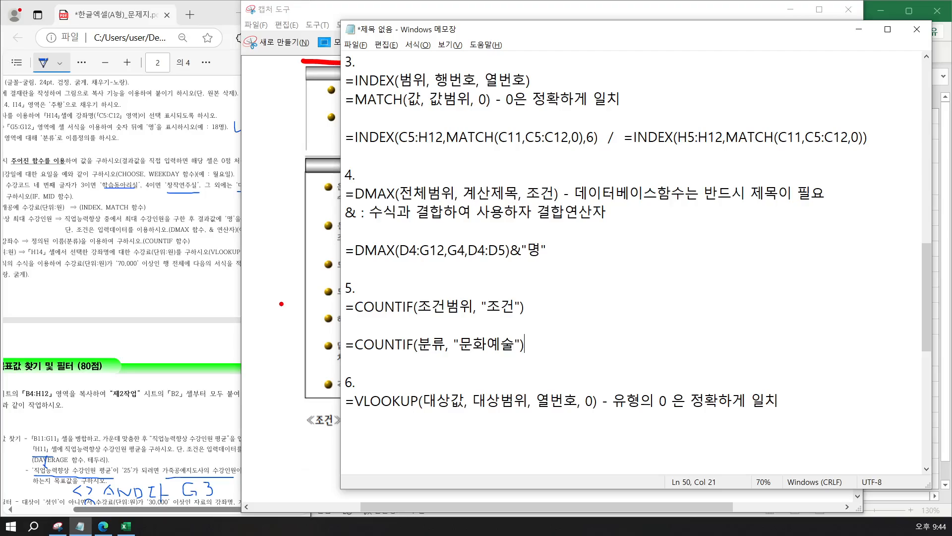
# Minimize the capture tool window and append a slash and a second copy of the COUNTIF formula to the same line of the notes.
pyautogui.click(292, 314)
pyautogui.click(791, 9)
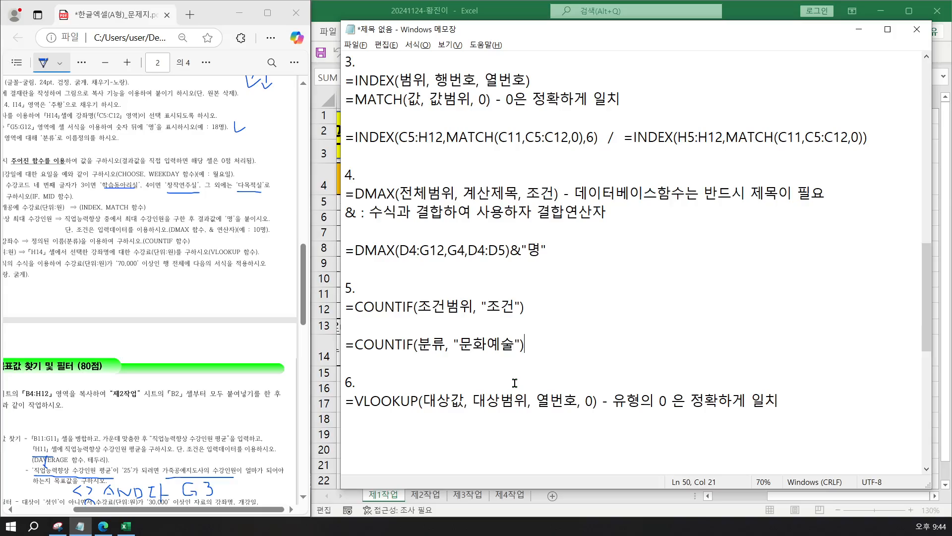
pyautogui.write('/')
pyautogui.hotkey('ctrl', 'v')
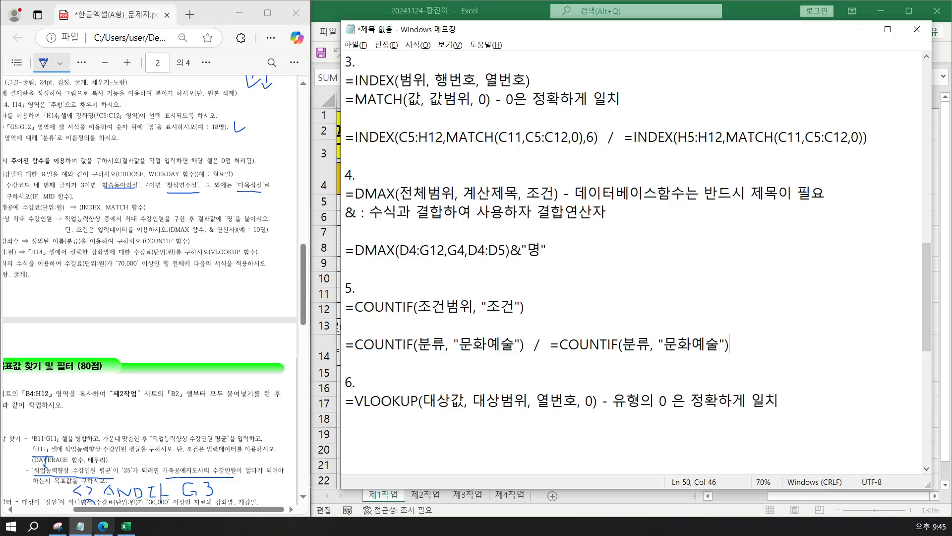
# Switch back to Excel and replace the "문화예술" criterion in the J13 COUNTIF formula with the cell reference D7.
pyautogui.click(121, 527)
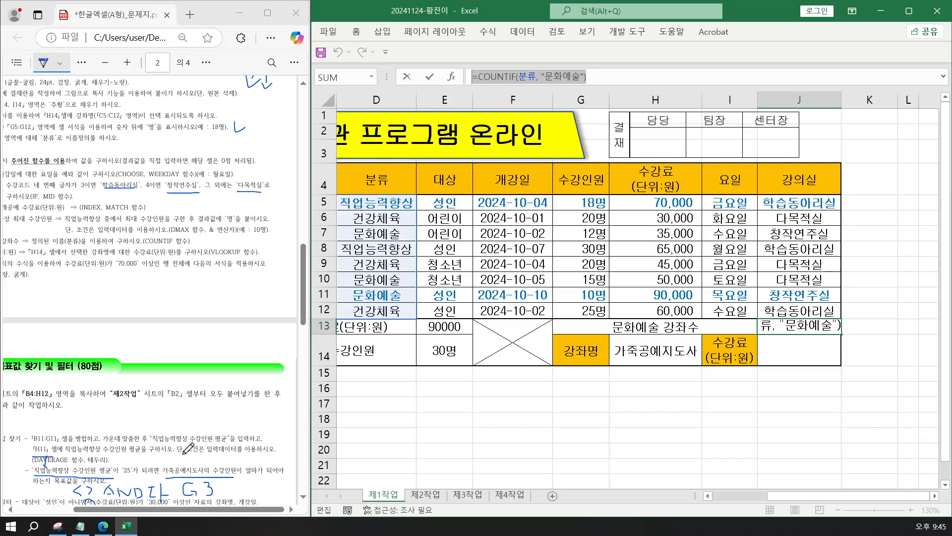
pyautogui.click(788, 326)
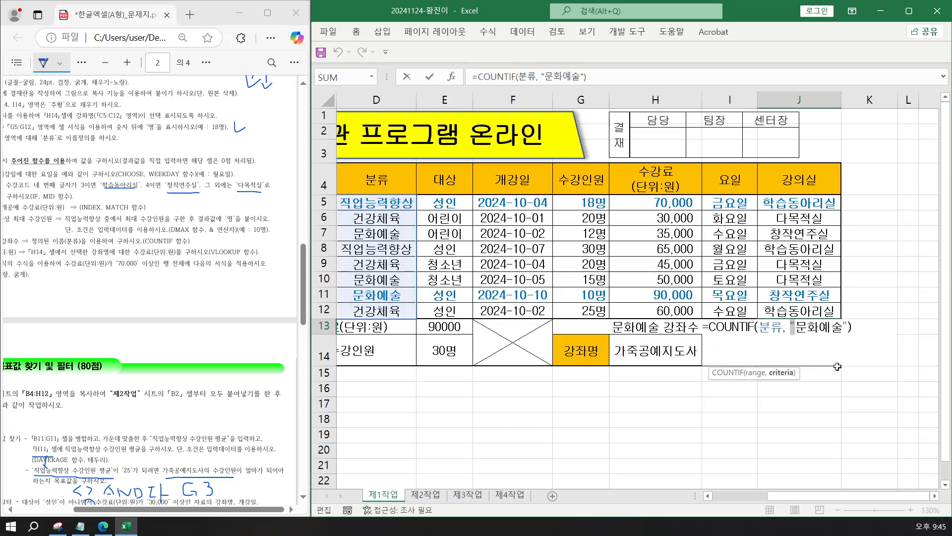
pyautogui.press('End')
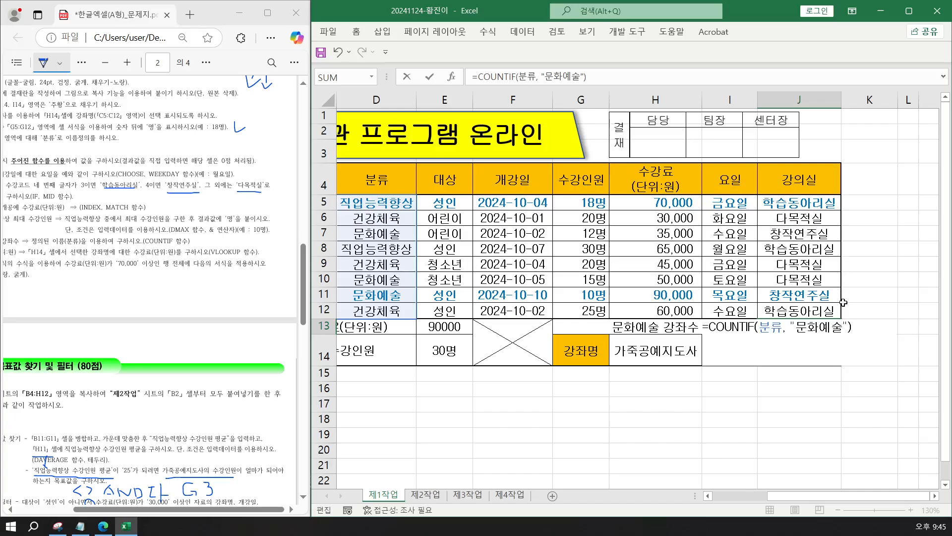
pyautogui.click(792, 326)
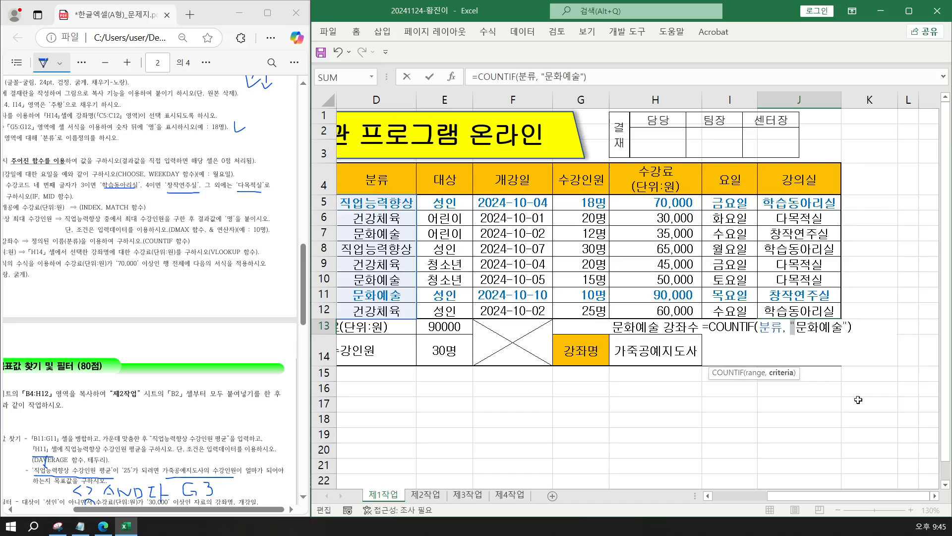
pyautogui.press('Delete')
pyautogui.press('Delete')
pyautogui.press('Delete')
pyautogui.press('Delete')
pyautogui.press('Delete')
pyautogui.press('Delete')
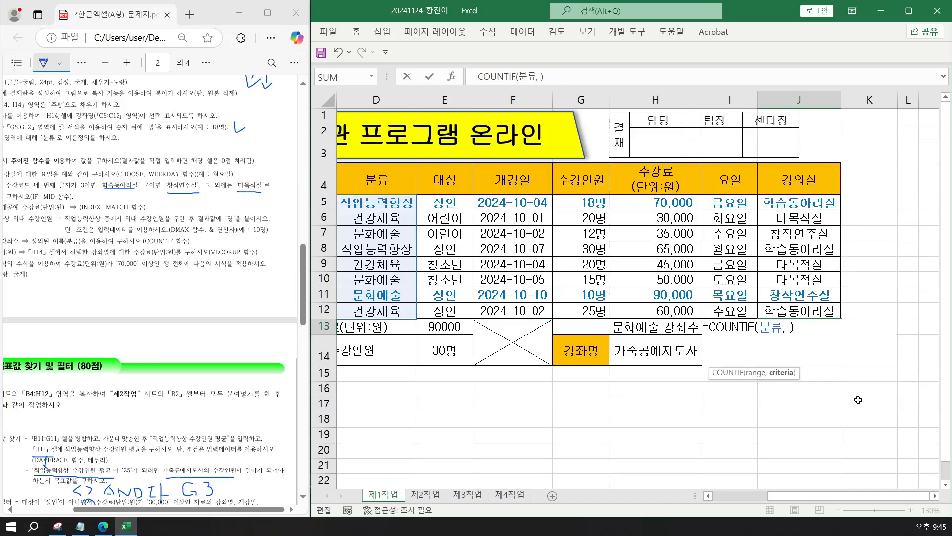
pyautogui.write('ㄹ')
pyautogui.write('7')
pyautogui.press('BackSpace')
pyautogui.press('BackSpace')
pyautogui.write('F')
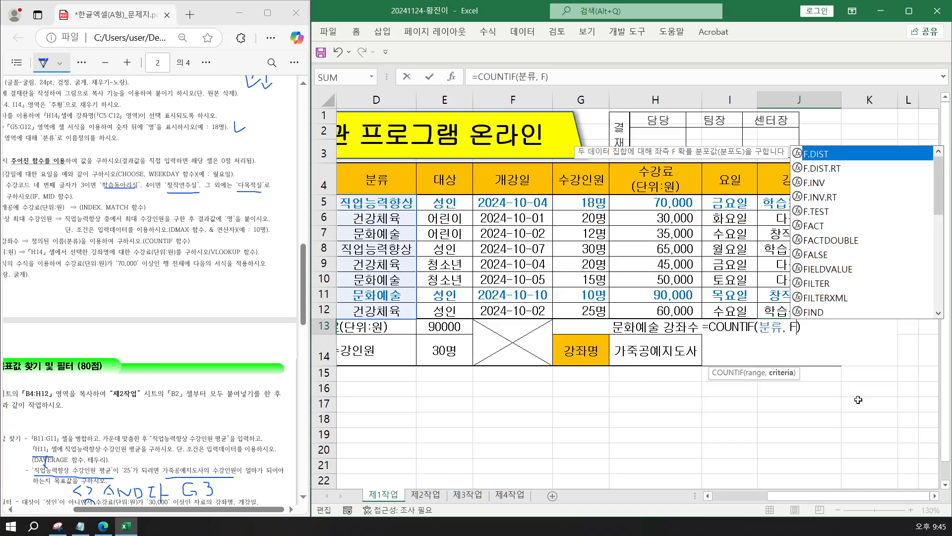
pyautogui.press('BackSpace')
pyautogui.write('D7')
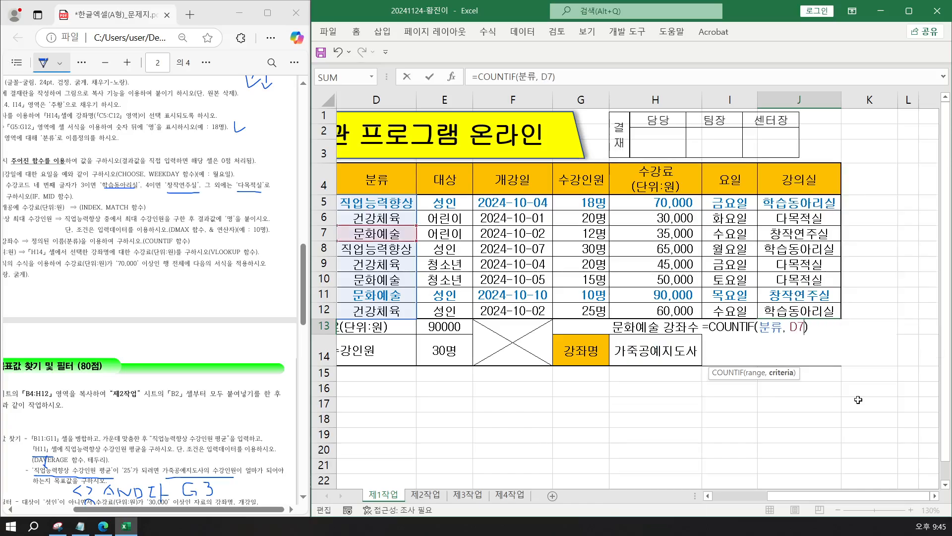
pyautogui.press('Return')
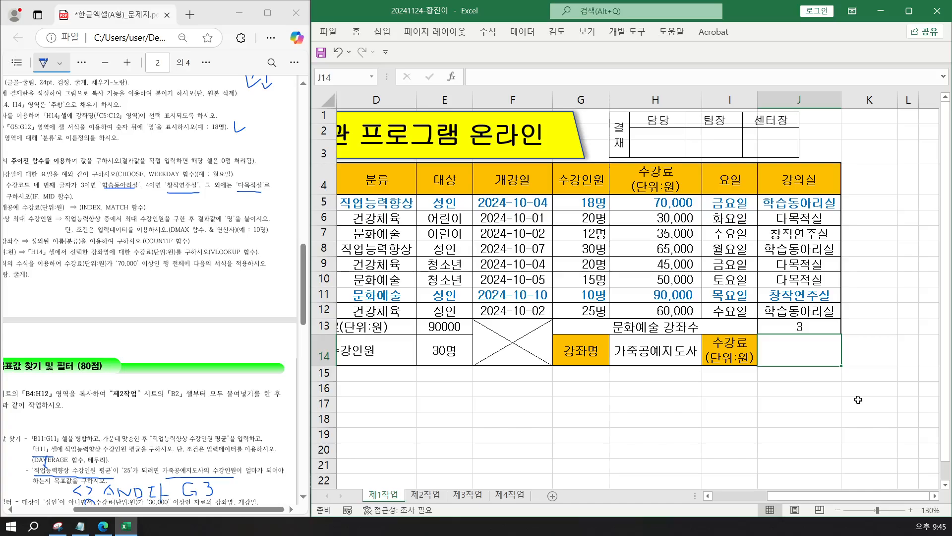
# In section 5 of the Notepad notes, replace the criterion of the second COUNTIF formula with D7.
pyautogui.click(774, 326)
pyautogui.moveTo(557, 77); pyautogui.dragTo(401, 81)
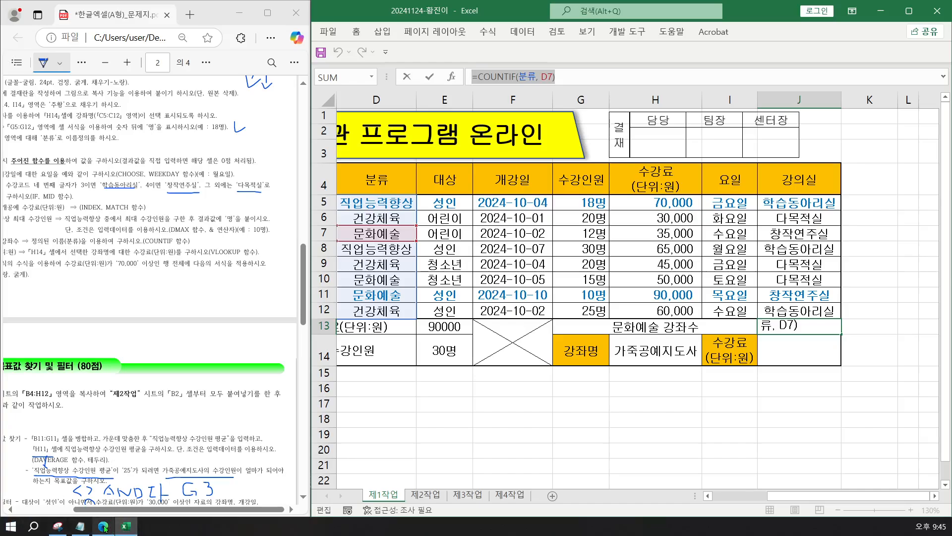
pyautogui.click(72, 527)
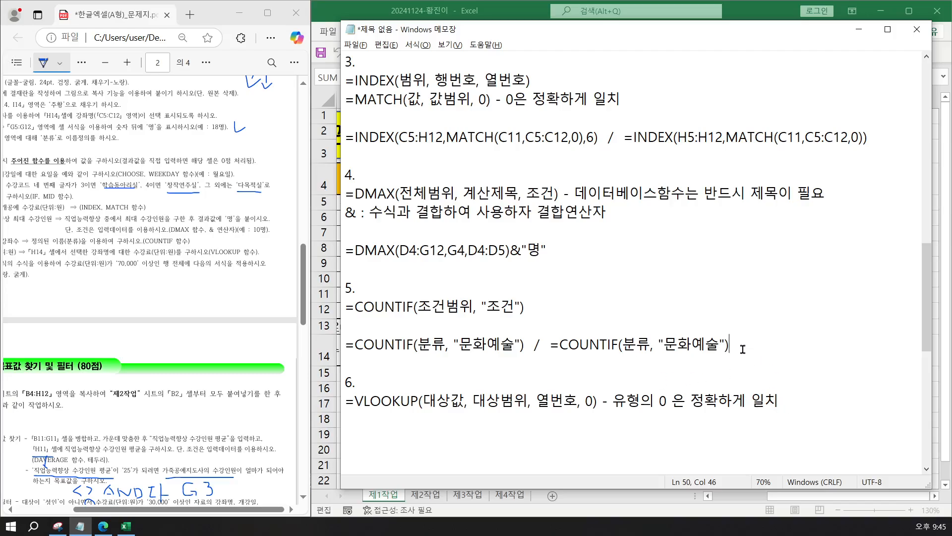
pyautogui.moveTo(659, 343); pyautogui.dragTo(720, 344)
pyautogui.write('ㅇ')
pyautogui.press('BackSpace')
pyautogui.write('D7')
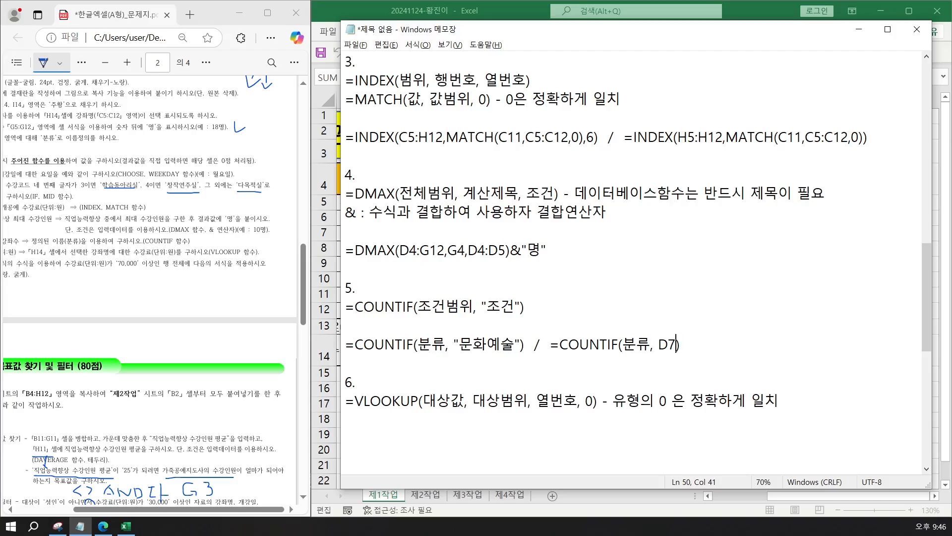
pyautogui.click(697, 347)
pyautogui.scroll(-2, 697, 347)
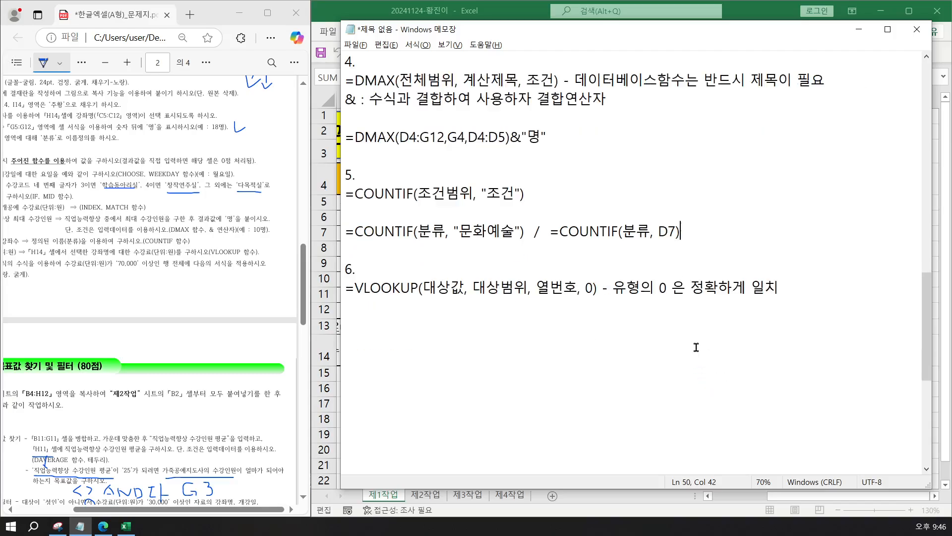
pyautogui.click(643, 329)
# Return to Excel, commit the COUNTIF formula in J13 and widen column J to fit longer formulas.
pyautogui.click(130, 530)
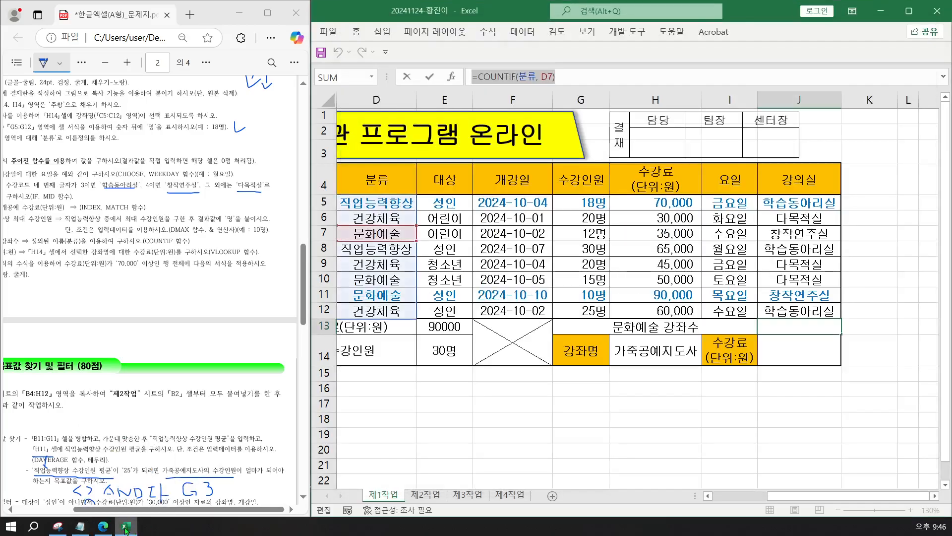
pyautogui.click(809, 332)
pyautogui.press('Return')
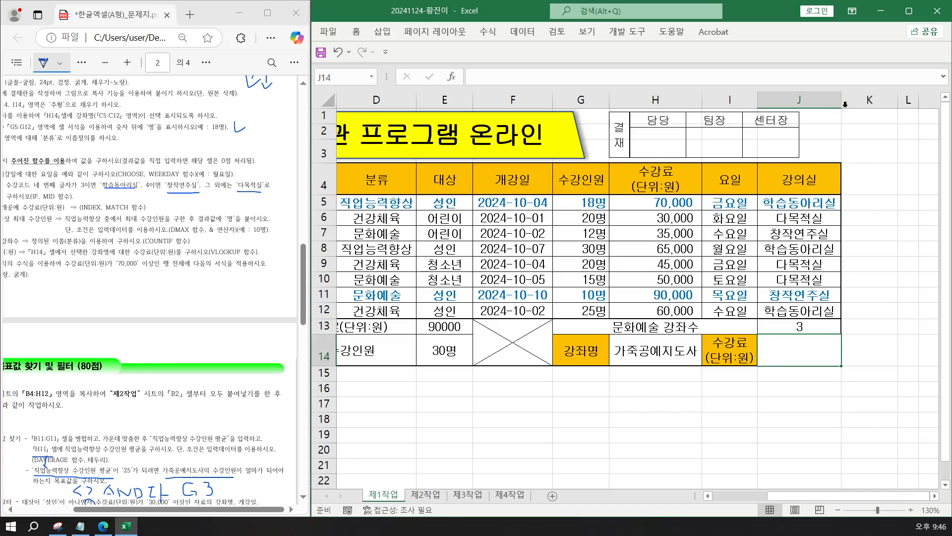
pyautogui.moveTo(841, 100); pyautogui.dragTo(948, 133)
# Begin a VLOOKUP formula in J14 and enter the data range C5:H12 in it, followed by a comma.
pyautogui.write('=')
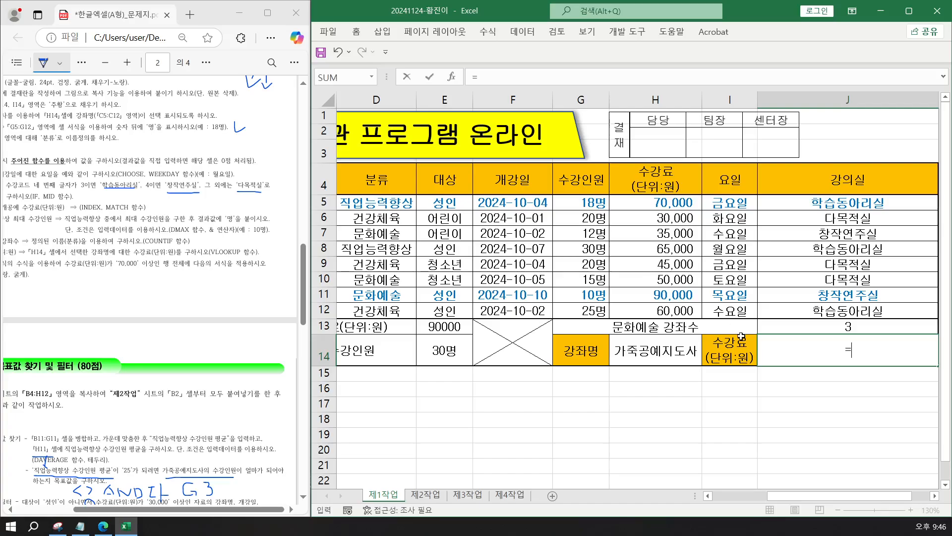
pyautogui.write('VL')
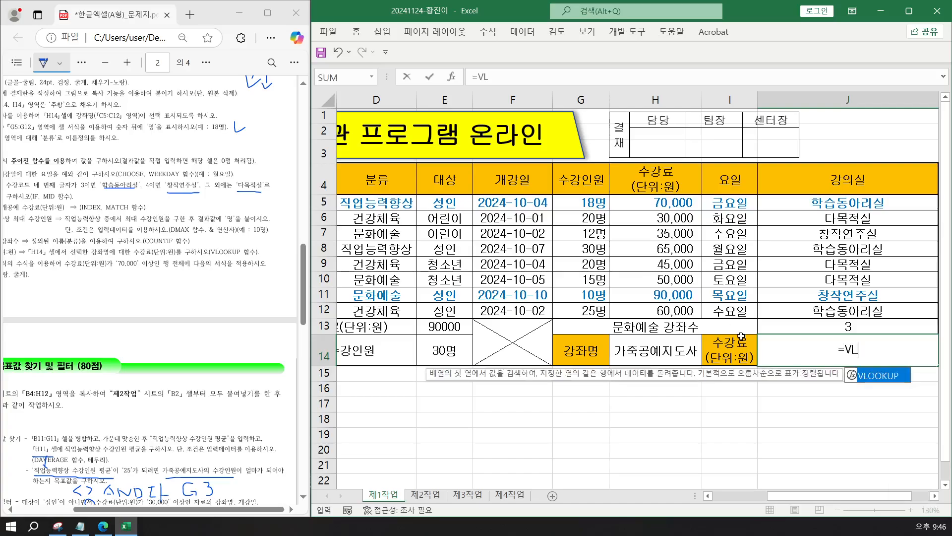
pyautogui.press('Tab')
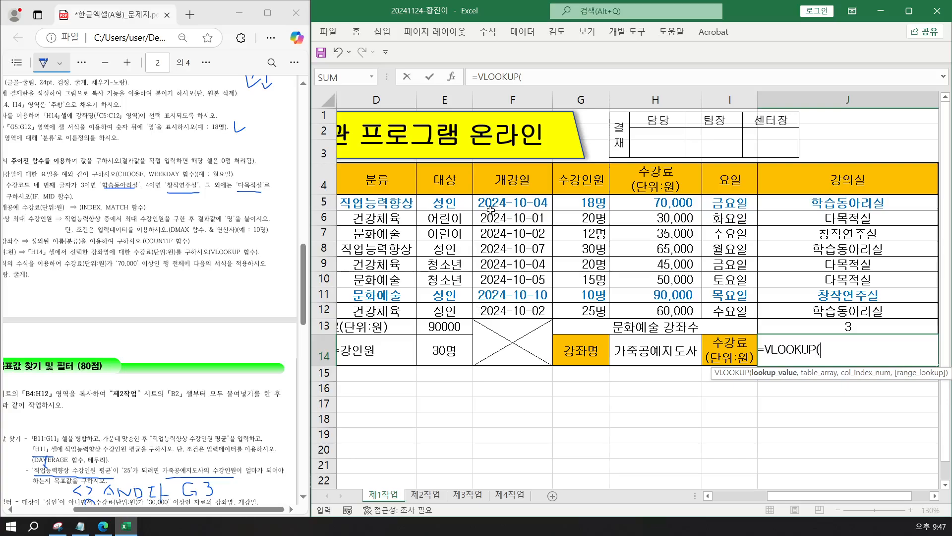
pyautogui.moveTo(798, 497); pyautogui.dragTo(737, 498)
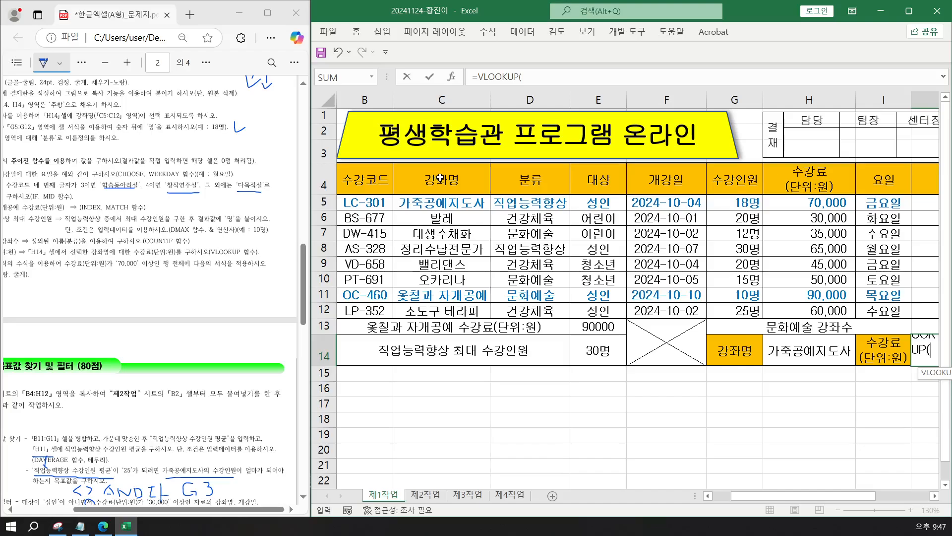
pyautogui.moveTo(441, 180); pyautogui.dragTo(754, 222)
pyautogui.moveTo(364, 202); pyautogui.dragTo(786, 323)
pyautogui.moveTo(441, 202); pyautogui.dragTo(784, 314)
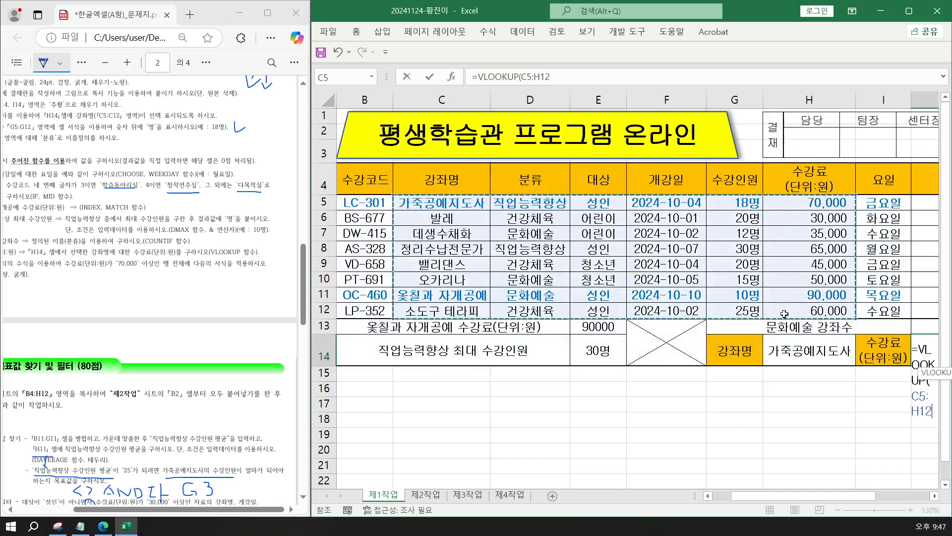
pyautogui.write(',')
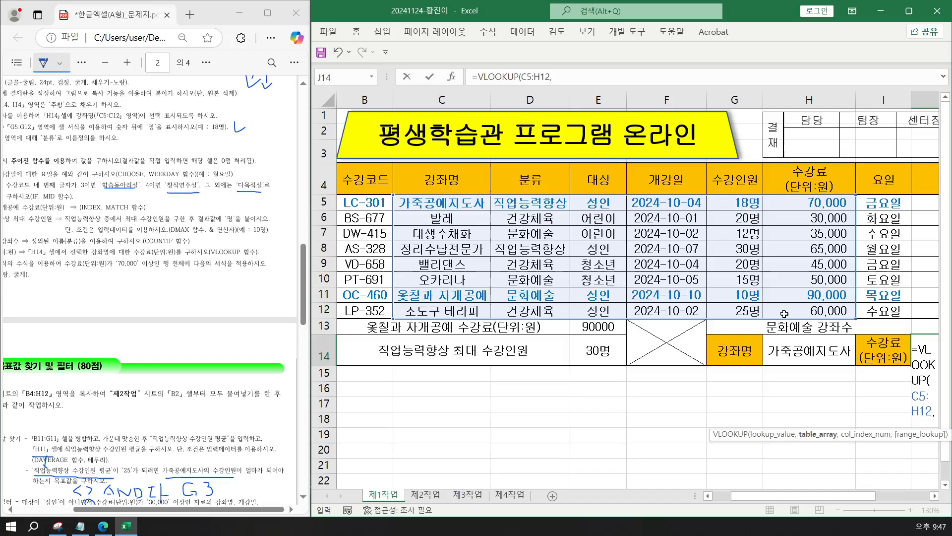
# Insert H14 as the lookup value ahead of C5:H12 in the J14 VLOOKUP formula.
pyautogui.moveTo(849, 497); pyautogui.dragTo(948, 497)
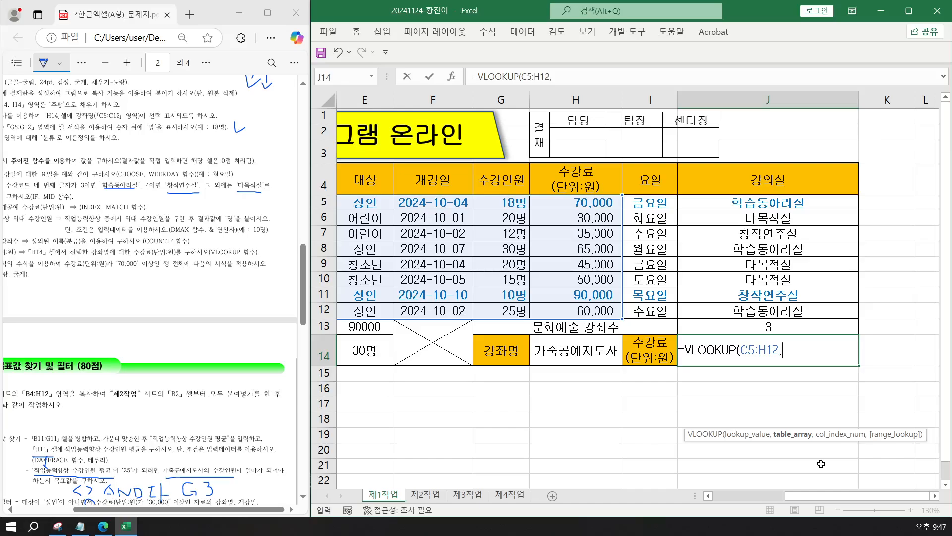
pyautogui.click(742, 350)
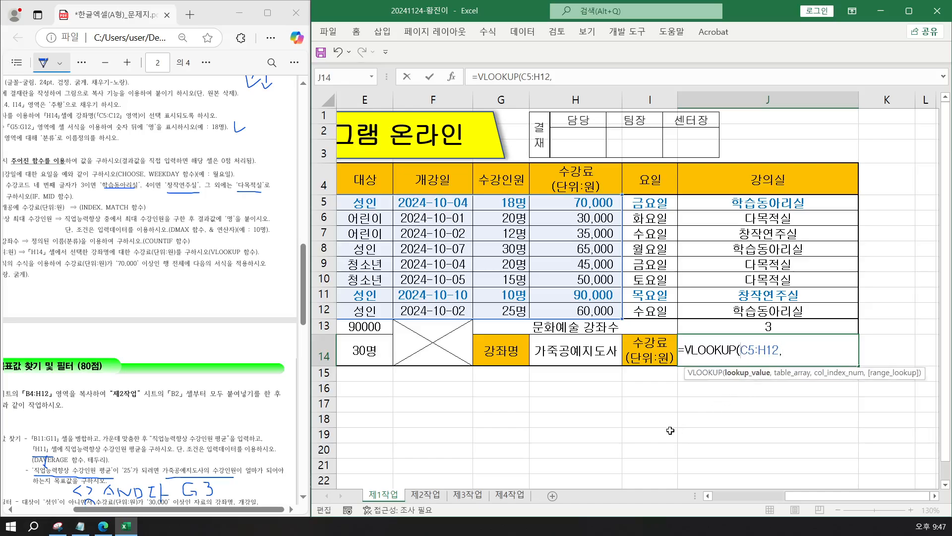
pyautogui.click(558, 353)
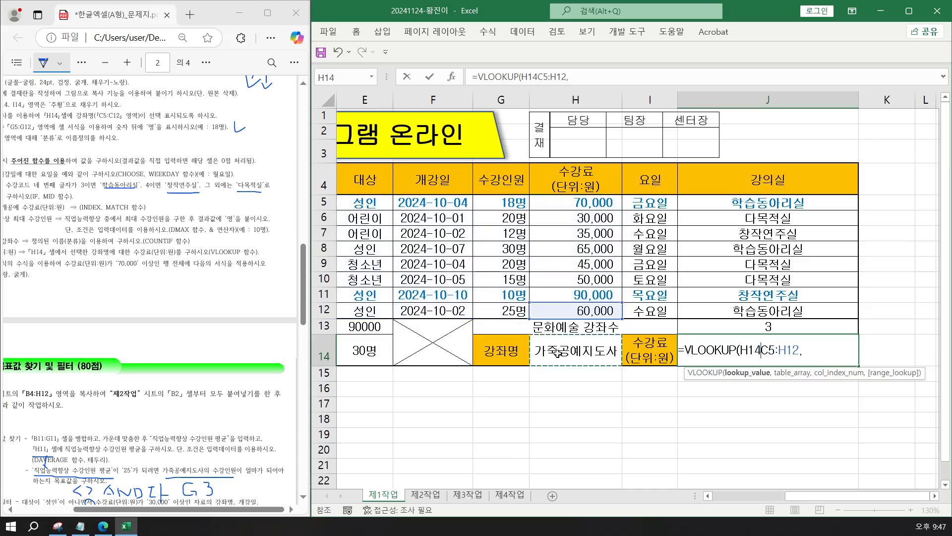
pyautogui.write(',')
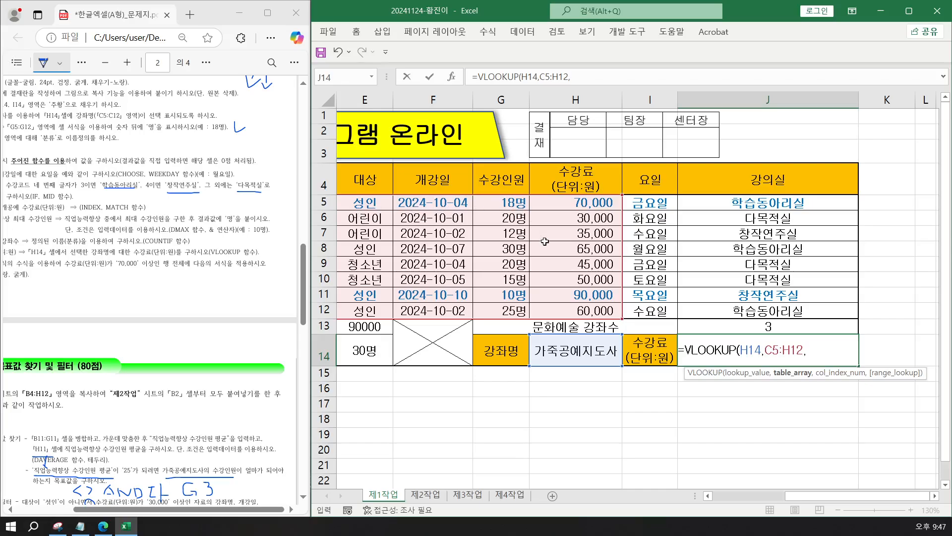
pyautogui.click(818, 355)
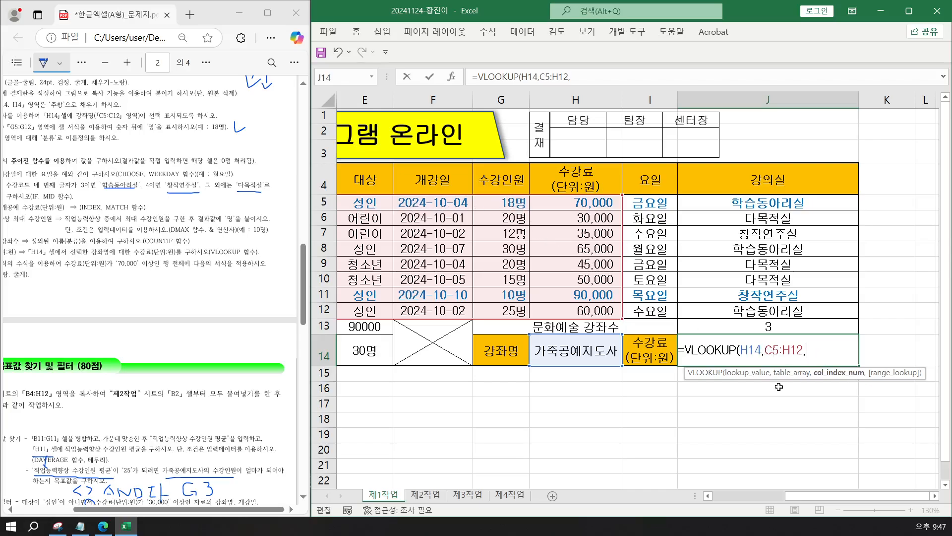
# Complete the VLOOKUP in J14 with column index 7 and range lookup 0, and commit the formula.
pyautogui.moveTo(811, 496); pyautogui.dragTo(739, 497)
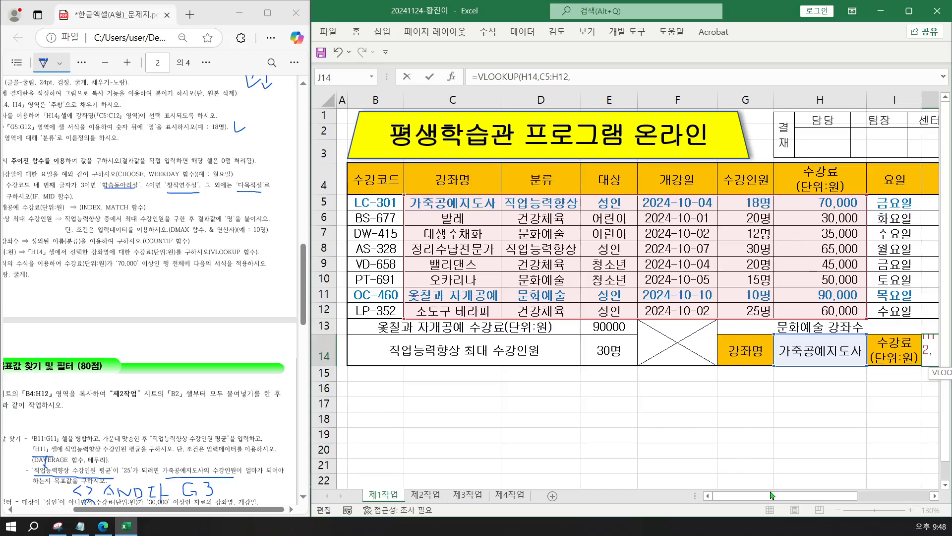
pyautogui.moveTo(774, 496); pyautogui.dragTo(835, 495)
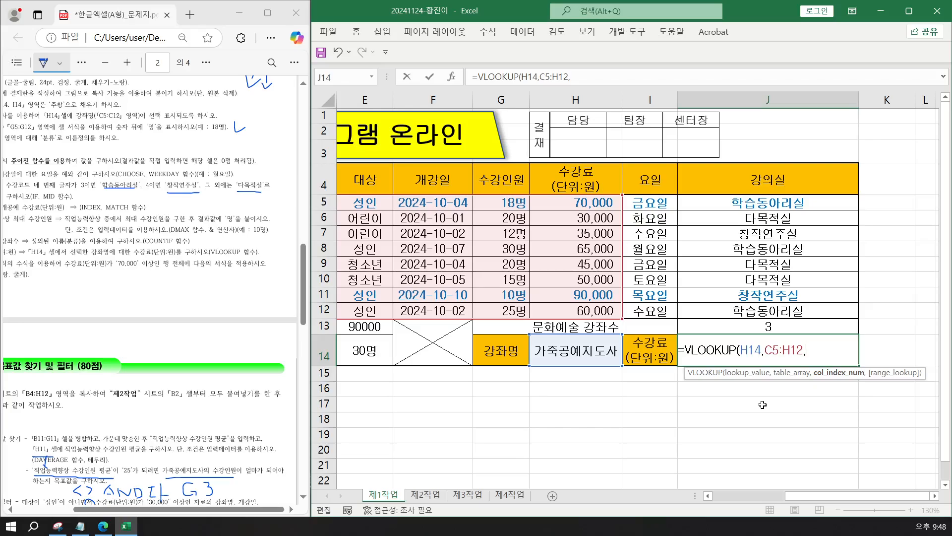
pyautogui.write('7,0')
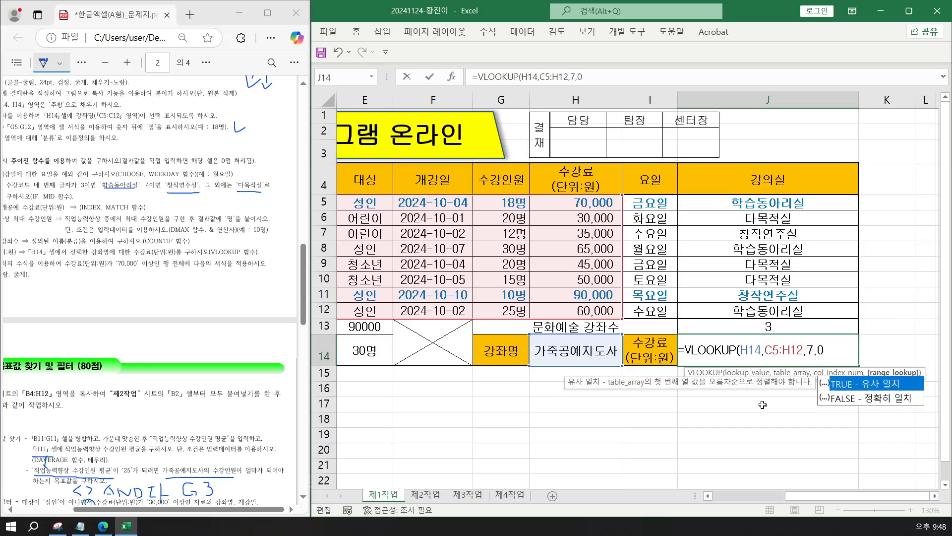
pyautogui.press('Return')
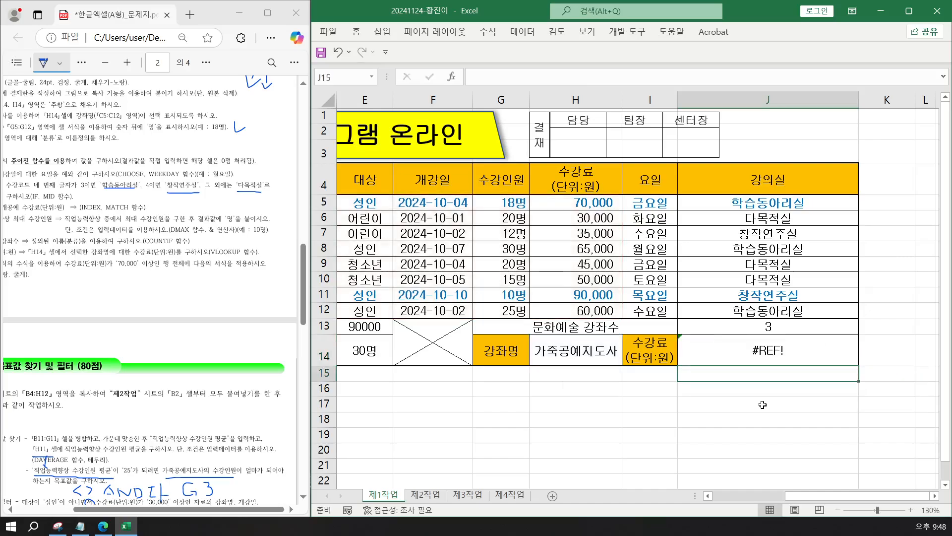
# Reopen the J14 VLOOKUP formula, count the columns from C to H, and change the column index to 6.
pyautogui.doubleClick(736, 350)
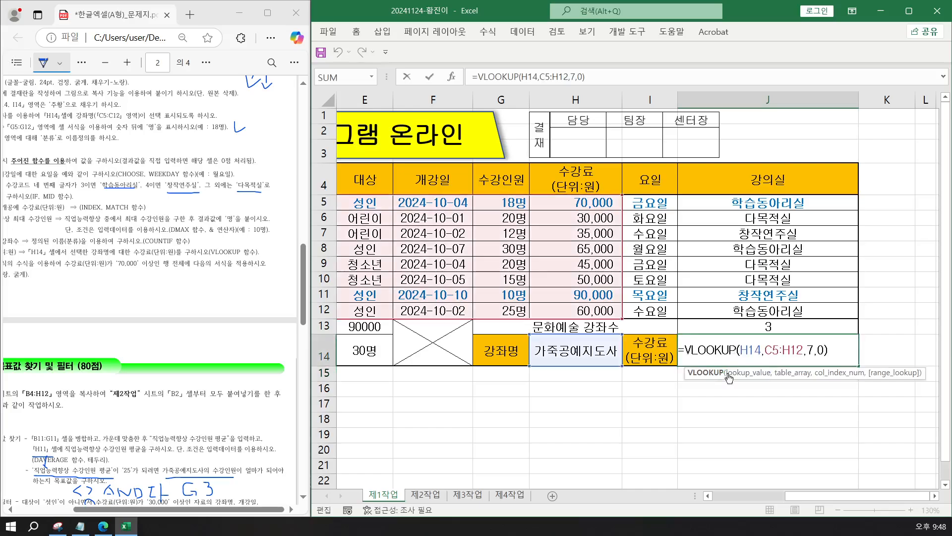
pyautogui.moveTo(800, 498); pyautogui.dragTo(779, 499)
pyautogui.click(821, 356)
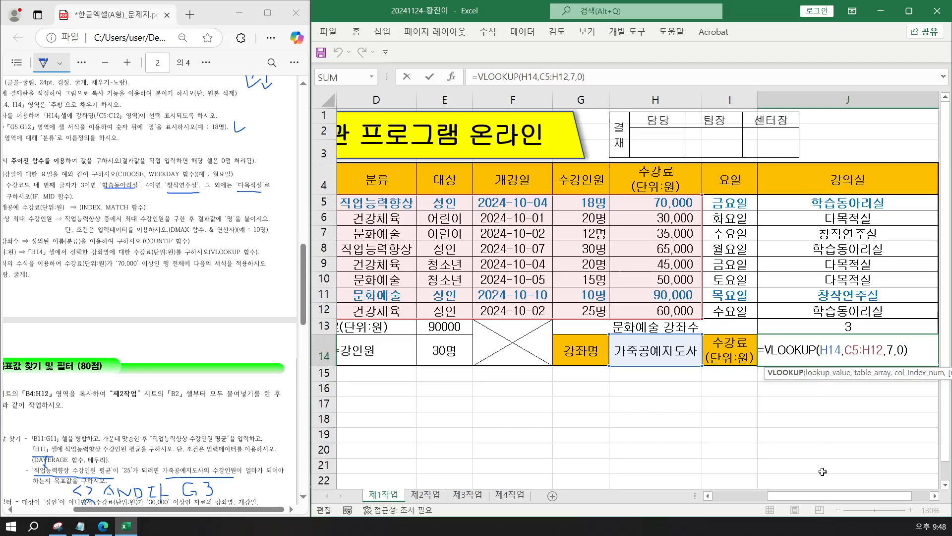
pyautogui.click(848, 350)
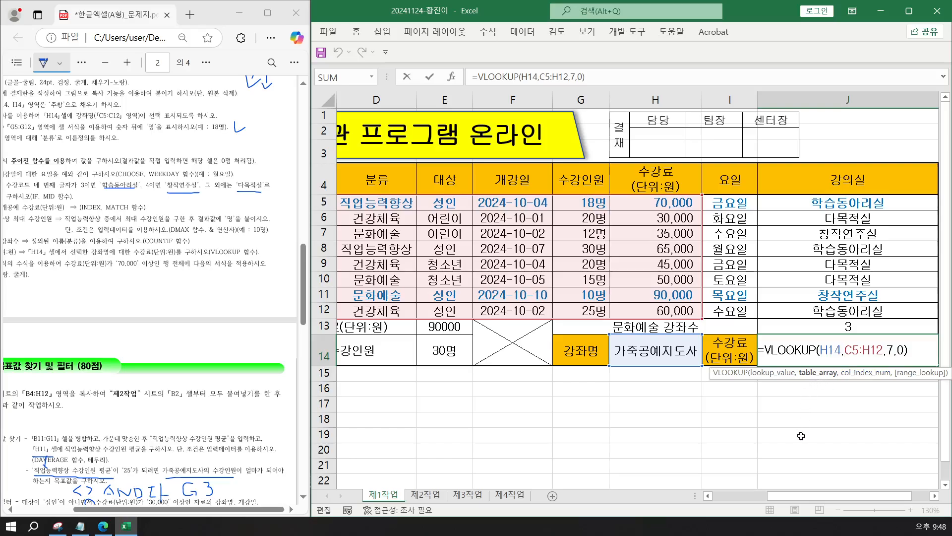
pyautogui.moveTo(801, 496); pyautogui.dragTo(764, 504)
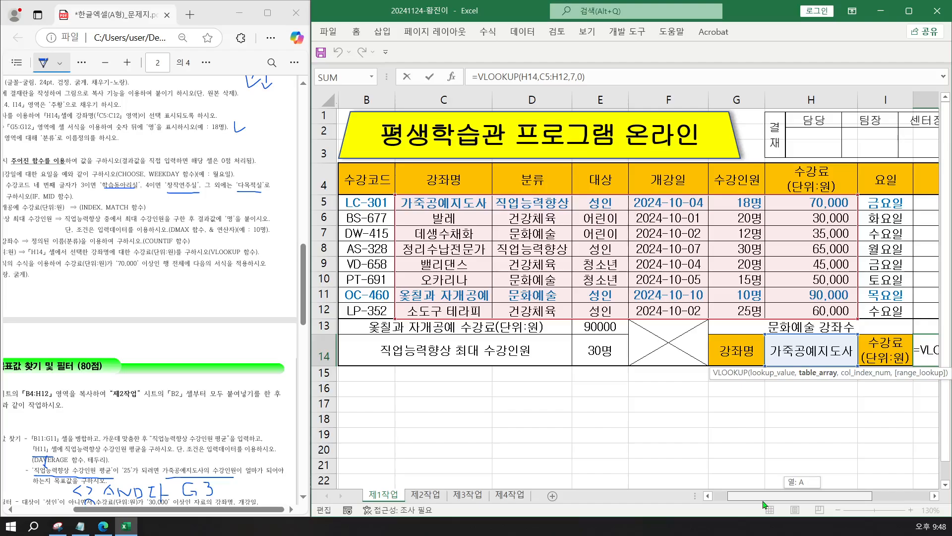
pyautogui.moveTo(764, 504); pyautogui.dragTo(826, 503)
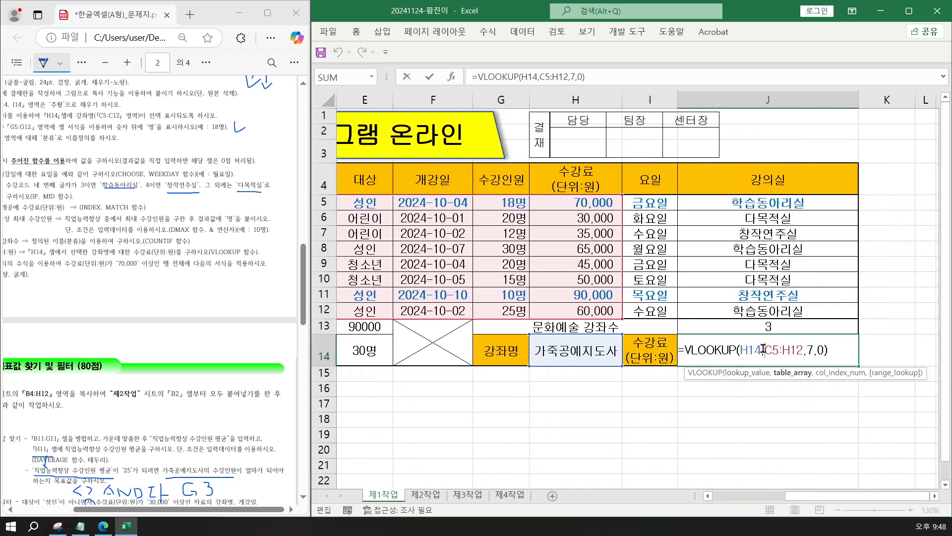
pyautogui.moveTo(783, 502); pyautogui.dragTo(714, 502)
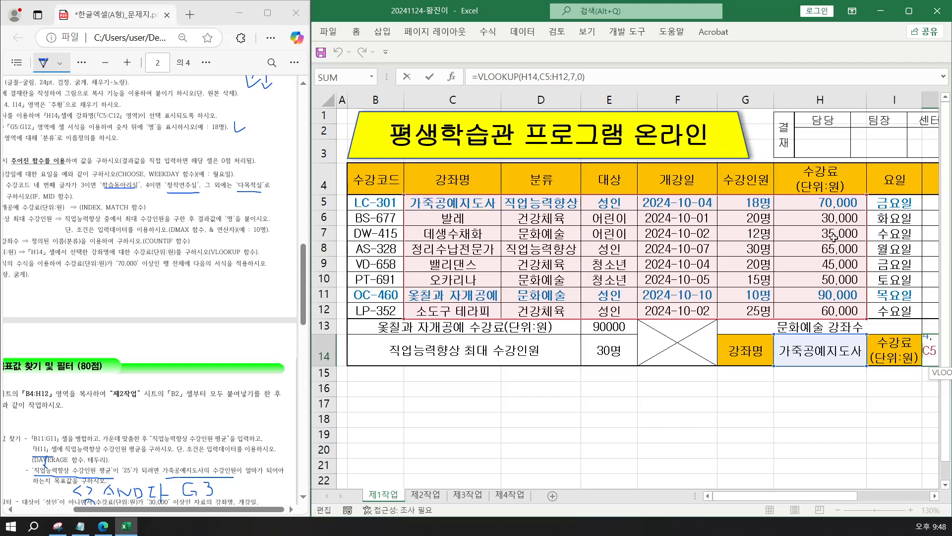
pyautogui.moveTo(770, 495); pyautogui.dragTo(841, 495)
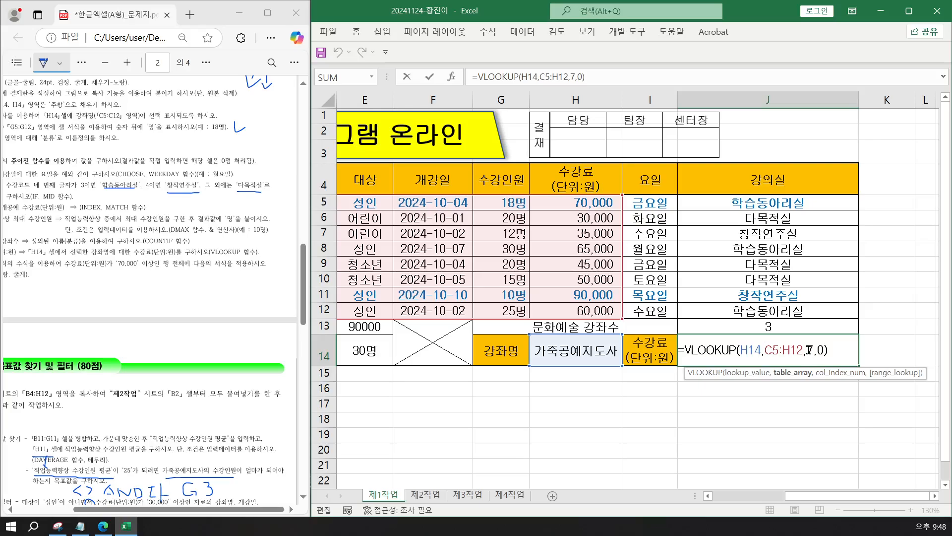
pyautogui.click(808, 355)
pyautogui.press('Delete')
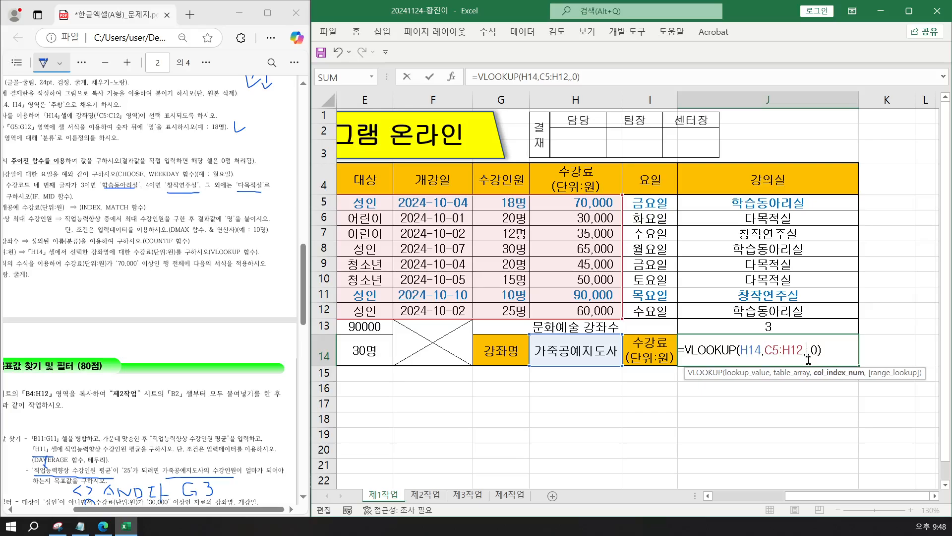
pyautogui.write('6')
pyautogui.press('Return')
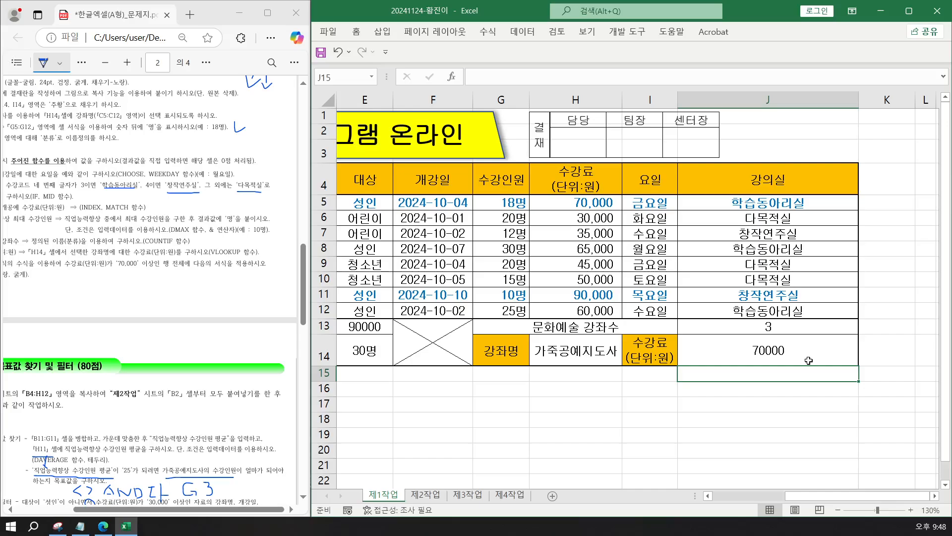
# Test the VLOOKUP by choosing 발레 and 오카리나 as the course in H14, and set it back to 가죽공예지도사.
pyautogui.moveTo(806, 502); pyautogui.dragTo(770, 501)
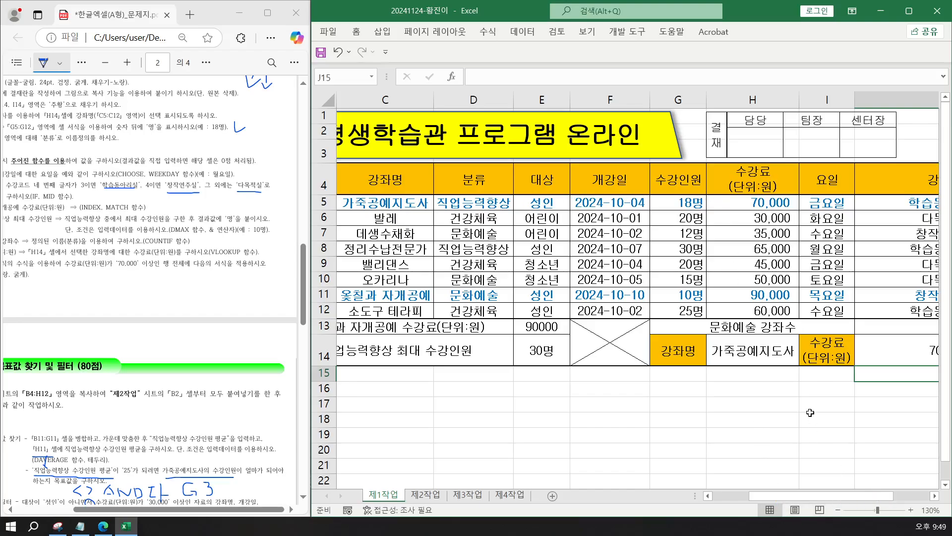
pyautogui.moveTo(848, 498); pyautogui.dragTo(867, 498)
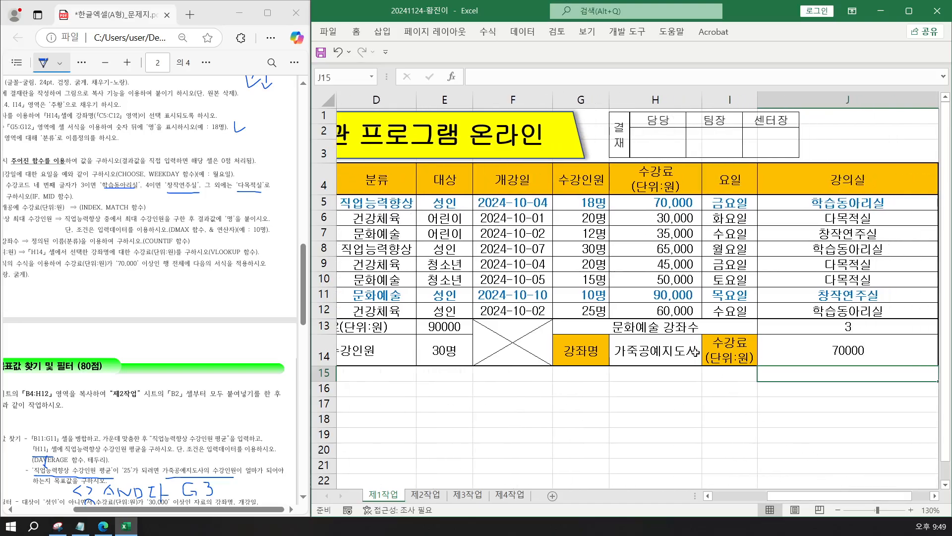
pyautogui.click(678, 350)
pyautogui.click(708, 359)
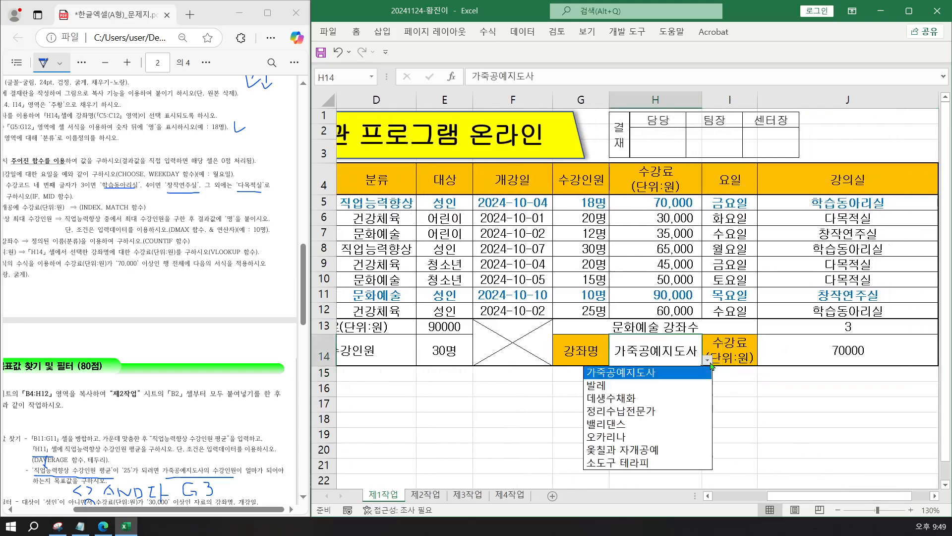
pyautogui.click(656, 382)
pyautogui.click(708, 360)
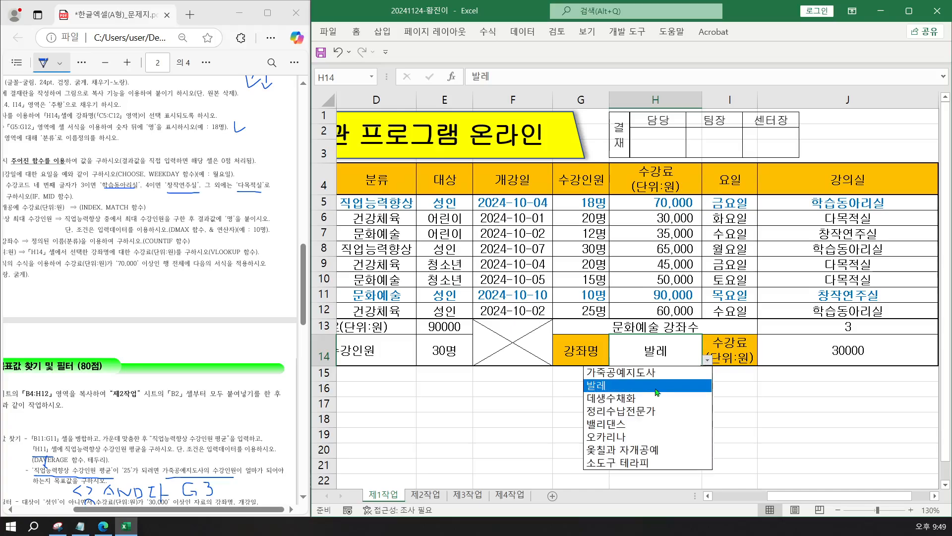
pyautogui.click(629, 439)
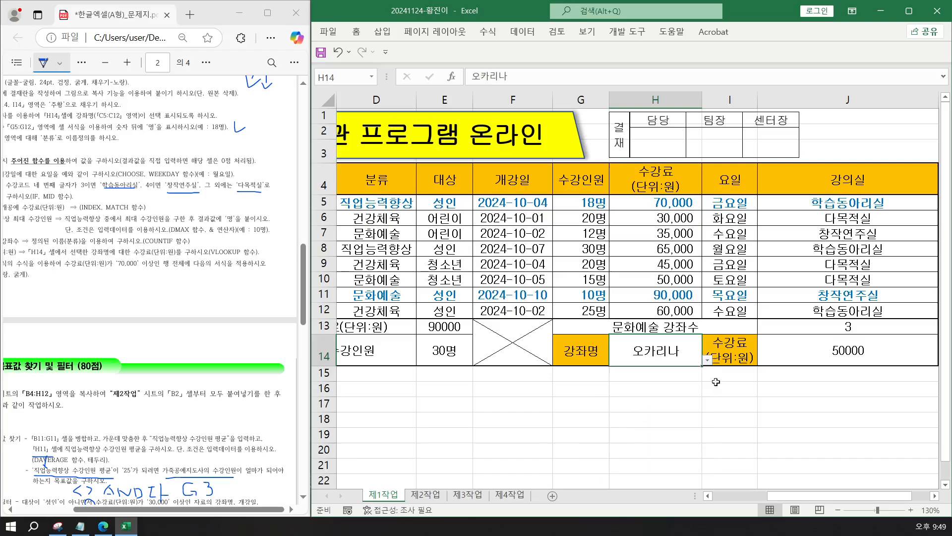
pyautogui.click(707, 360)
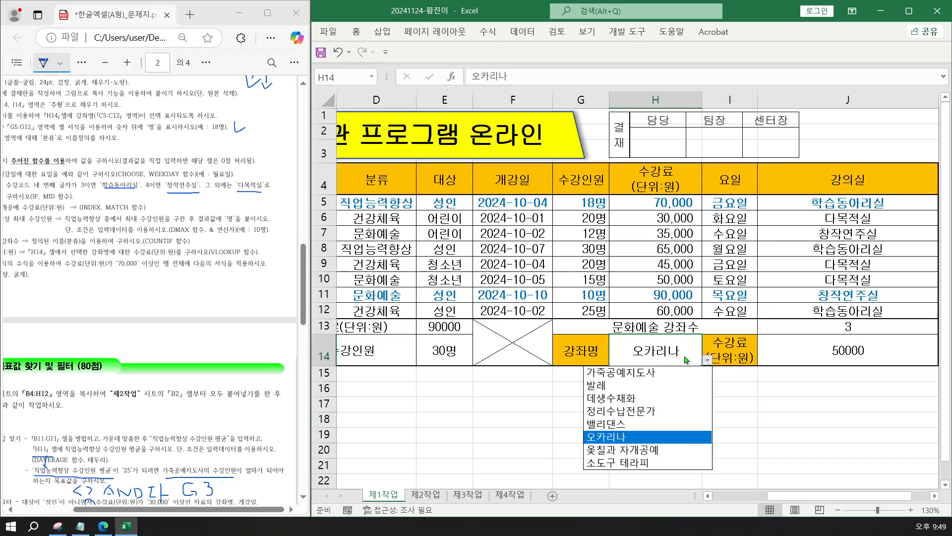
pyautogui.click(622, 373)
pyautogui.click(737, 405)
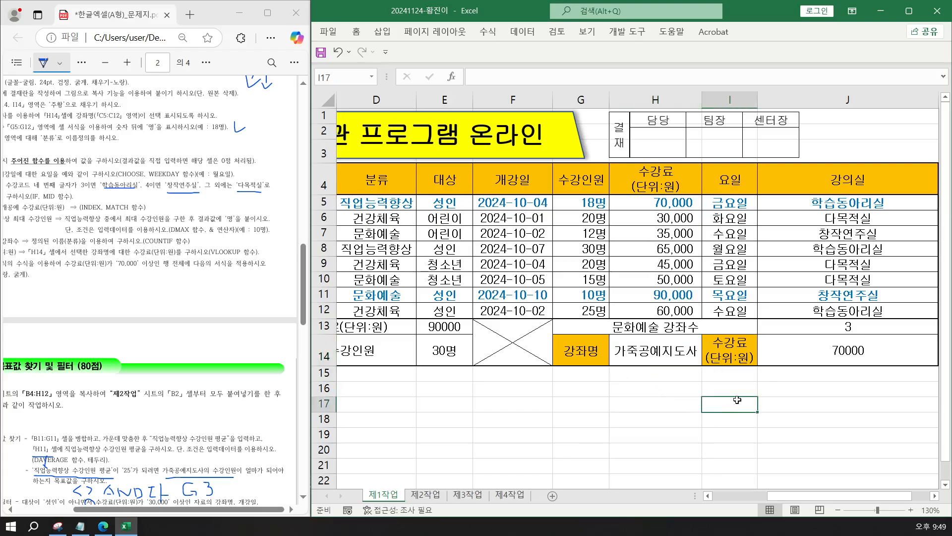
# Autofit the width of column J to its contents.
pyautogui.scroll(-1, 746, 414)
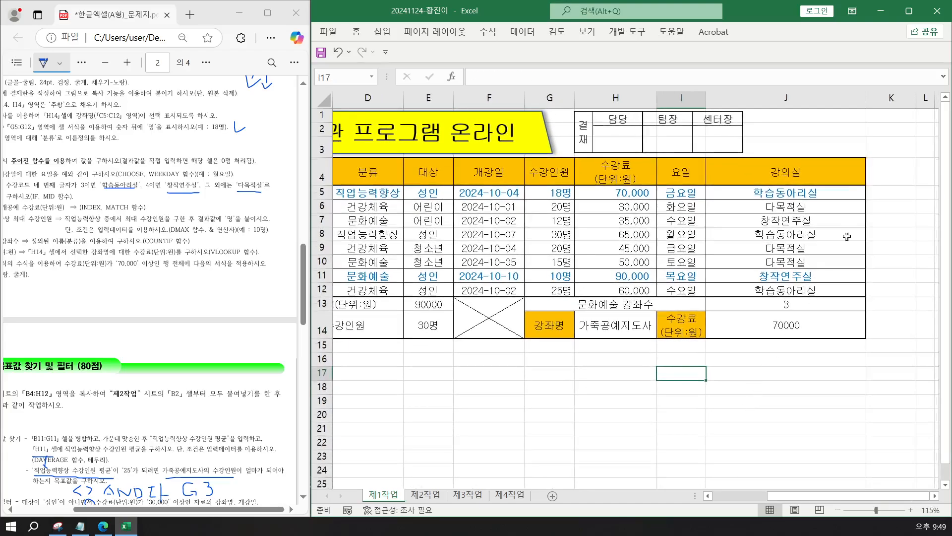
pyautogui.doubleClick(865, 99)
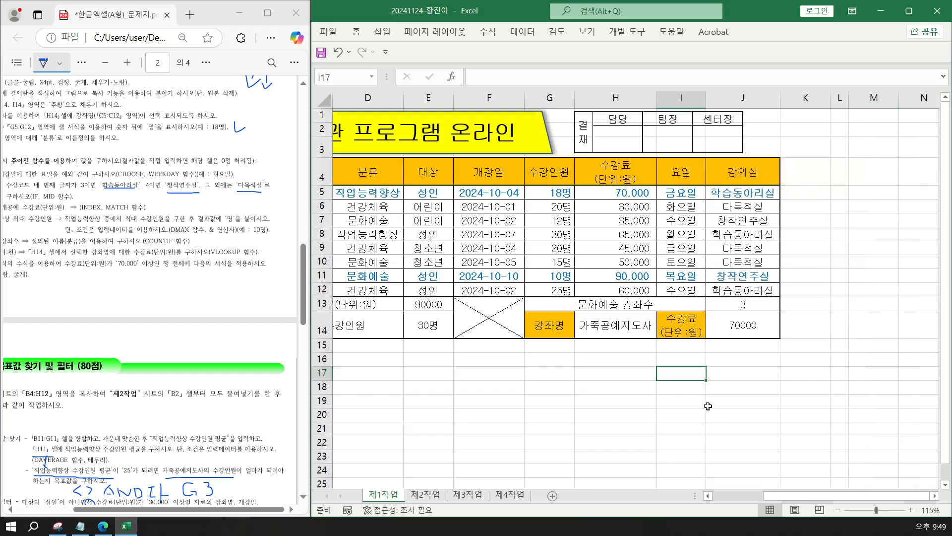
pyautogui.click(868, 361)
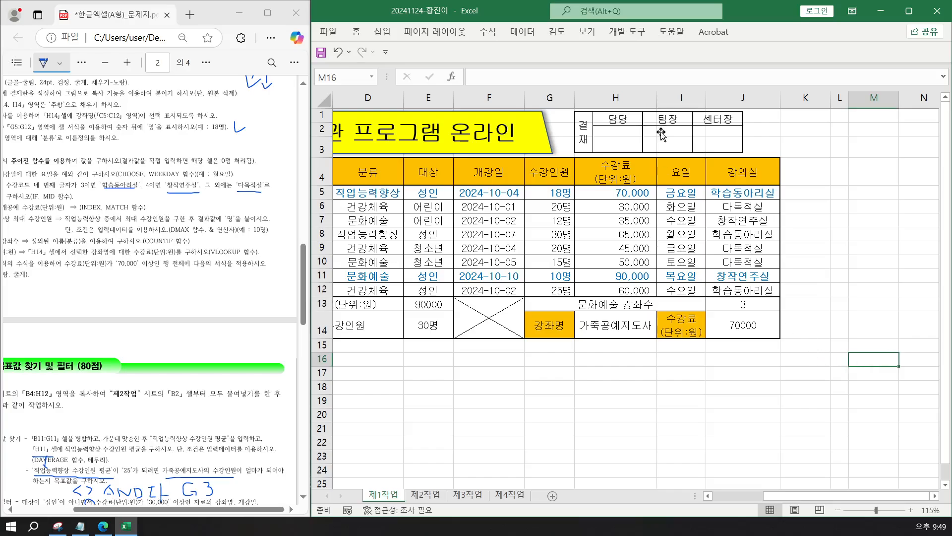
# Widen the 결재 approval box picture so its outer edge lines up with the edge of column J.
pyautogui.click(682, 122)
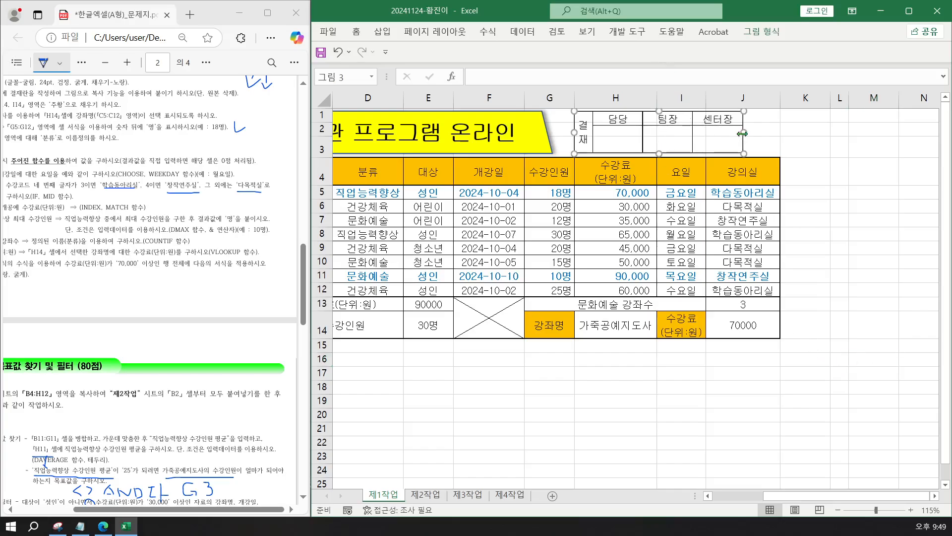
pyautogui.moveTo(744, 131); pyautogui.dragTo(781, 132)
pyautogui.click(821, 330)
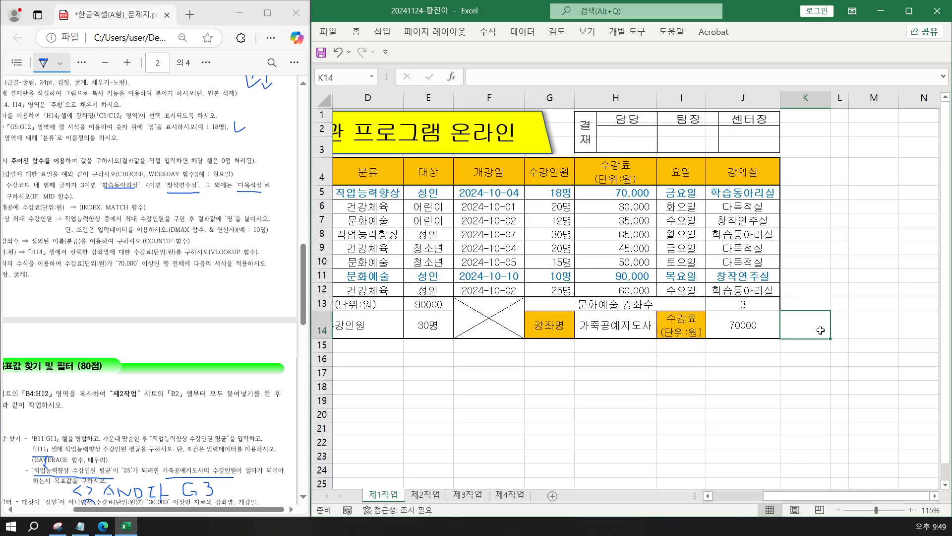
# Copy the J14 formula =VLOOKUP(H14,C5:H12,6,0) into the Notepad notes under item 6, and return to the Excel sheet.
pyautogui.click(723, 338)
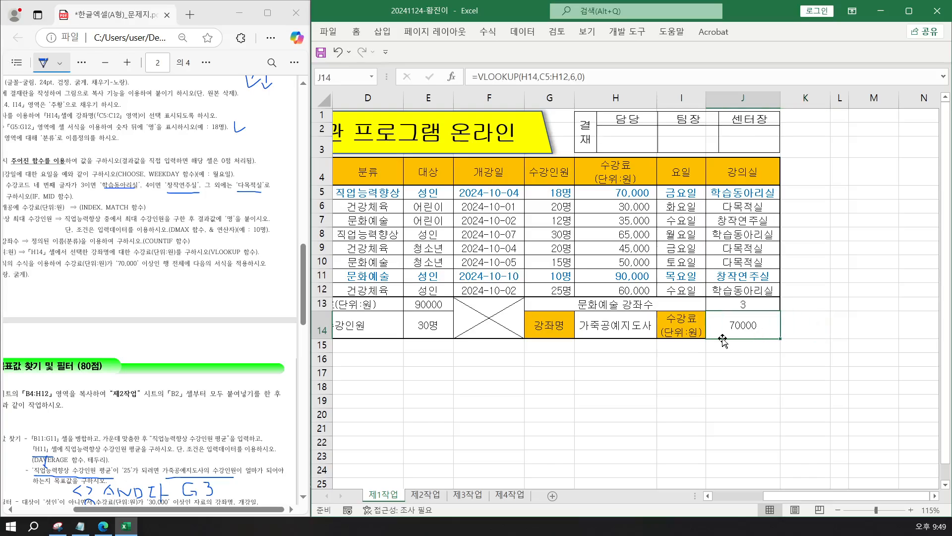
pyautogui.moveTo(593, 79); pyautogui.dragTo(377, 90)
pyautogui.hotkey('ctrl', 'c')
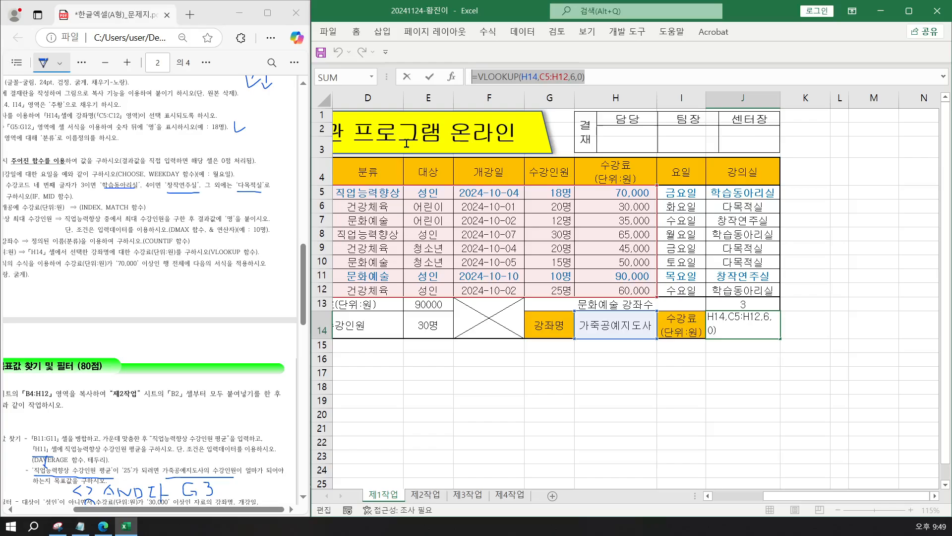
pyautogui.press('Escape')
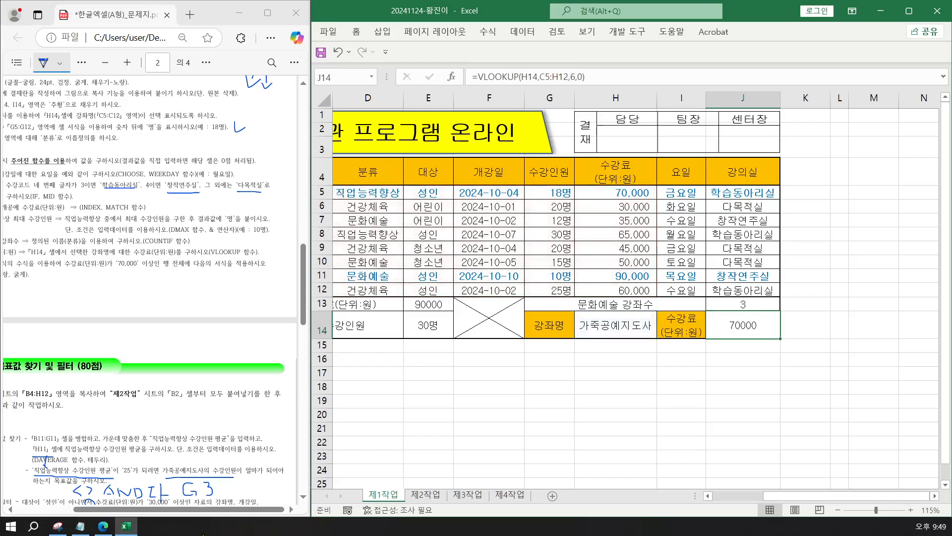
pyautogui.click(80, 526)
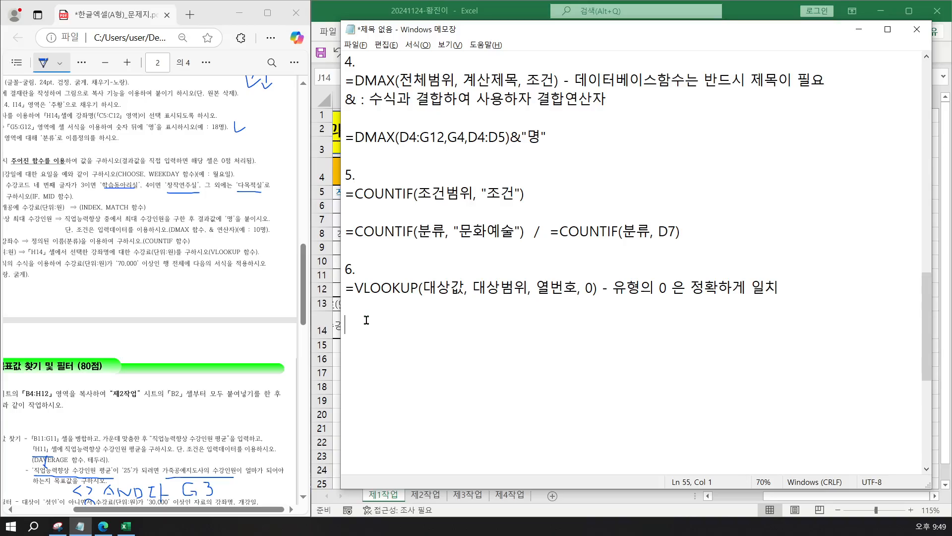
pyautogui.hotkey('ctrl', 'v')
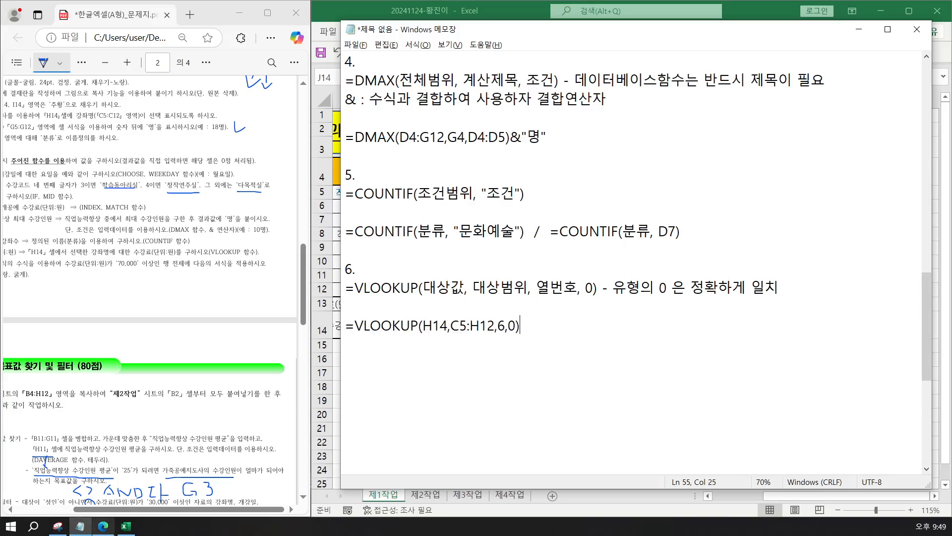
pyautogui.click(125, 526)
pyautogui.click(550, 394)
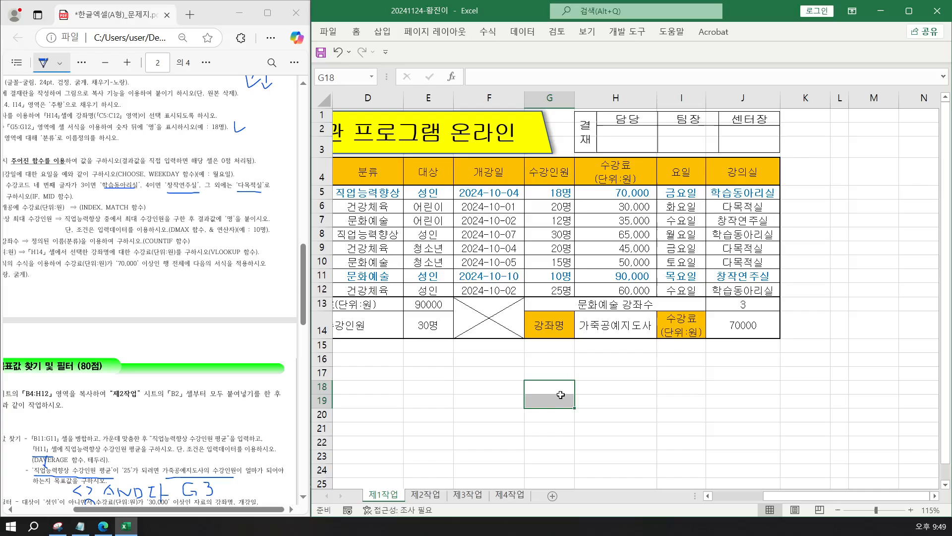
pyautogui.click(558, 397)
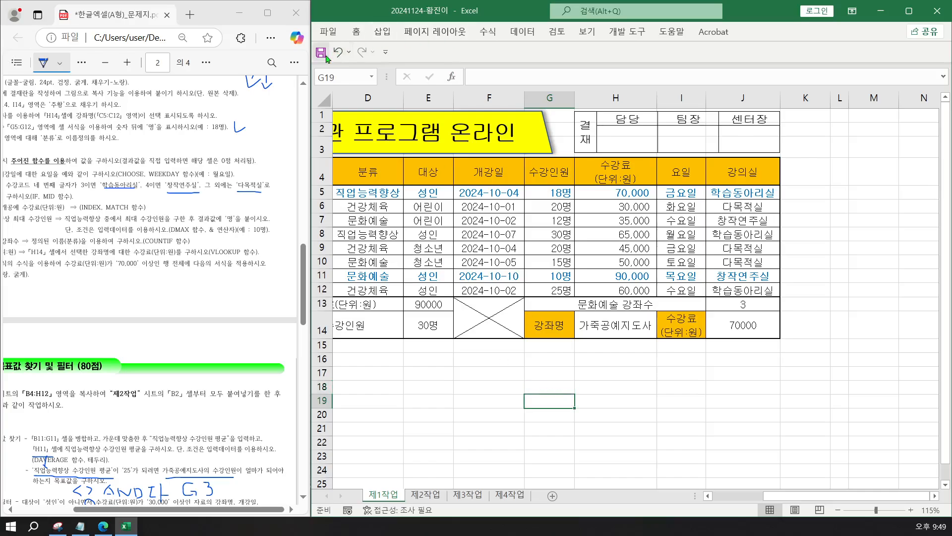
# Switch to Notepad and review the function notes for items 1 to 6, focusing on the CHOOSE, WEEKDAY, IF and MID syntax.
pyautogui.click(79, 526)
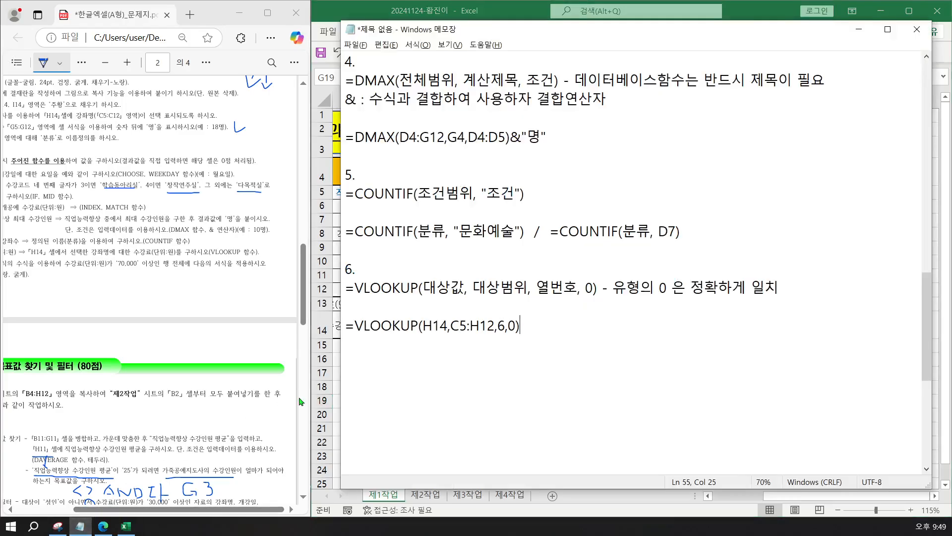
pyautogui.click(507, 386)
pyautogui.scroll(-1, 502, 387)
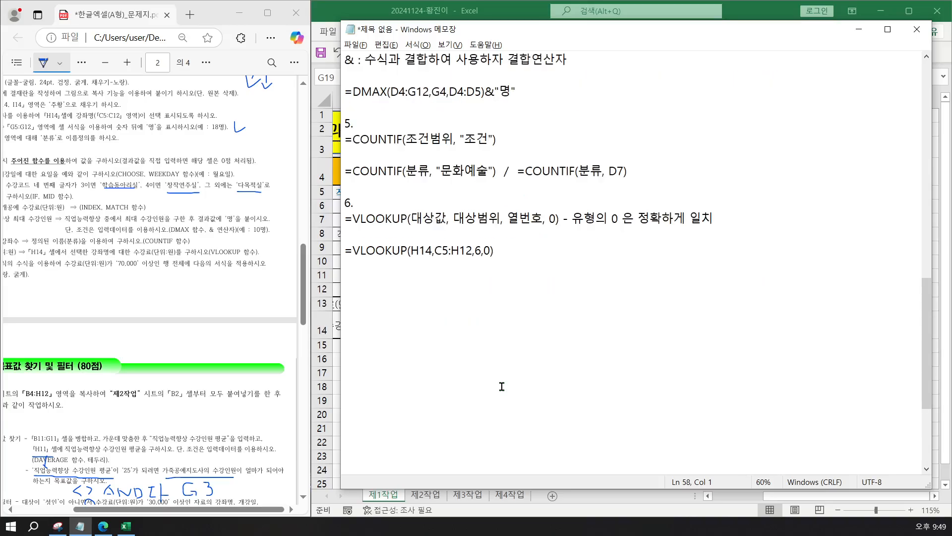
pyautogui.scroll(4, 502, 386)
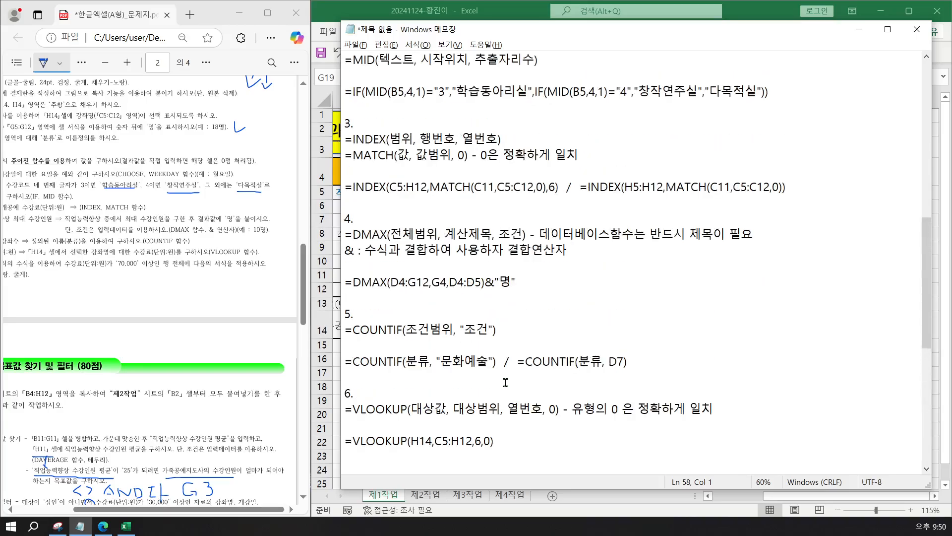
pyautogui.scroll(-1, 584, 356)
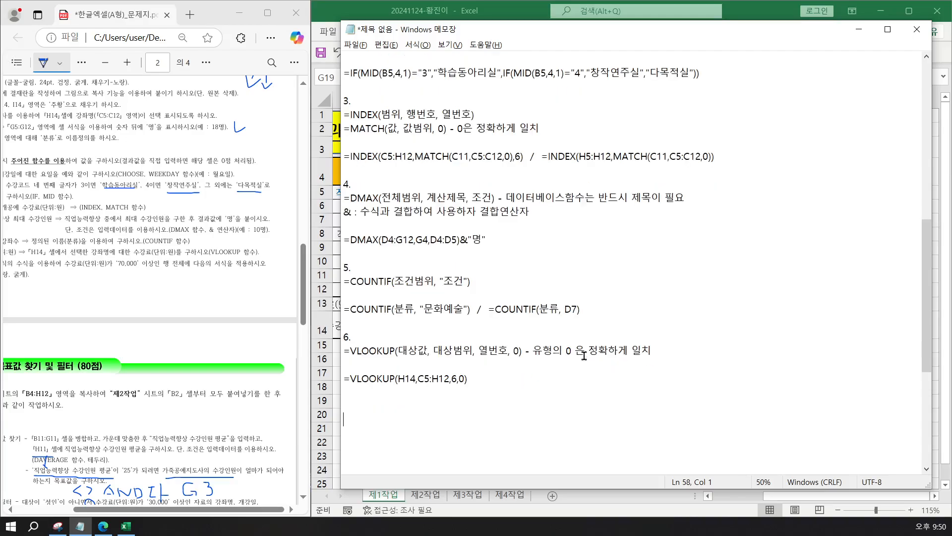
pyautogui.scroll(3, 584, 356)
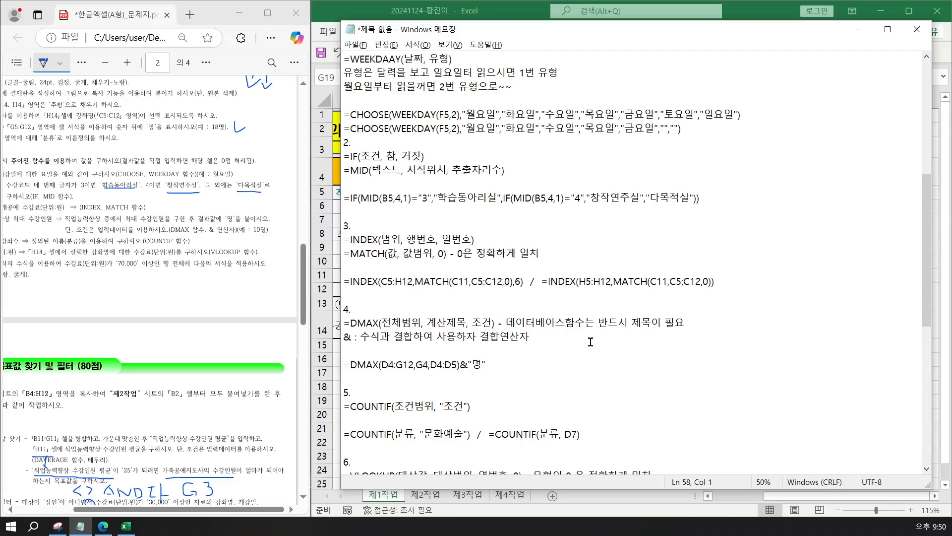
pyautogui.scroll(-1, 573, 331)
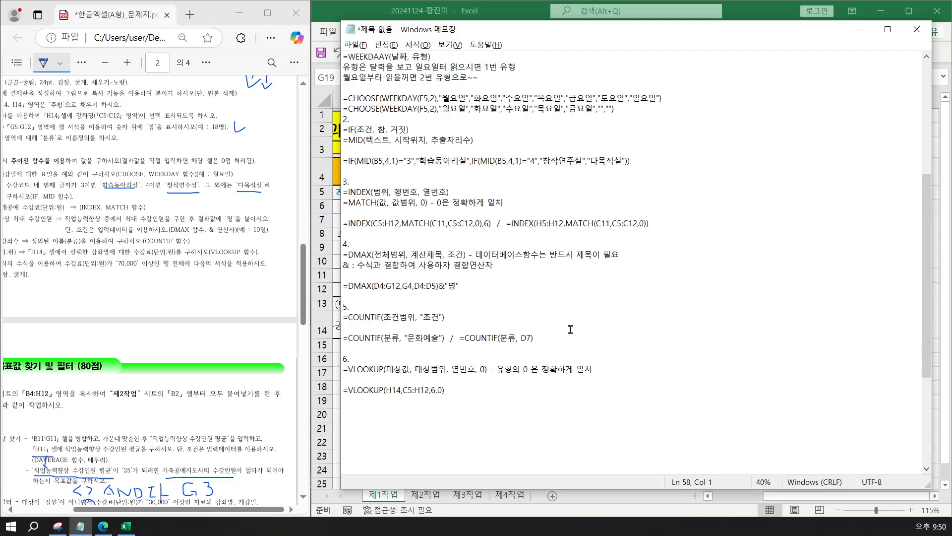
pyautogui.scroll(2, 571, 330)
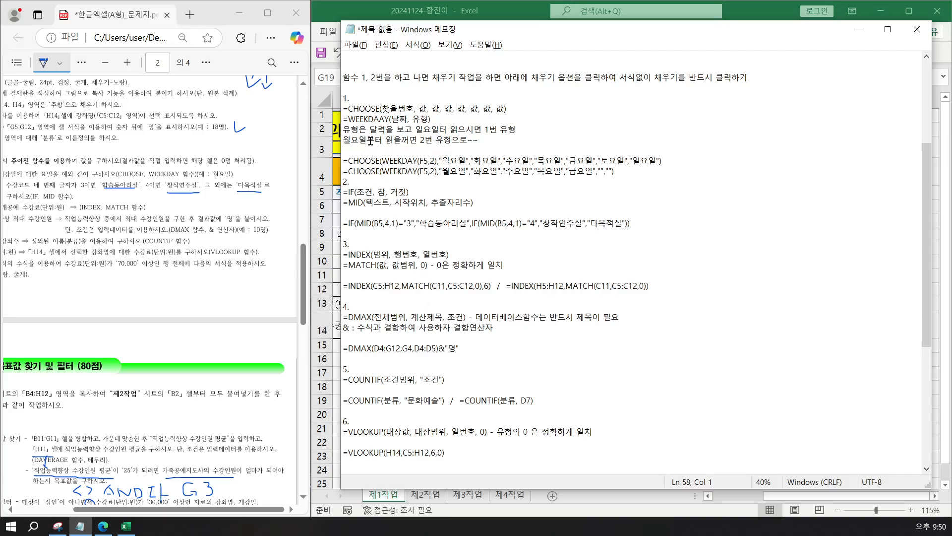
pyautogui.moveTo(357, 109); pyautogui.dragTo(517, 116)
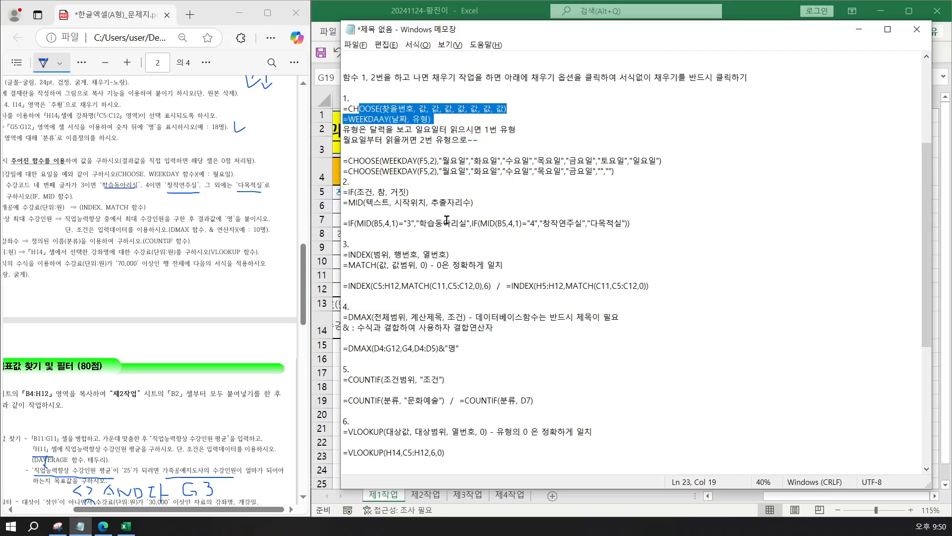
pyautogui.moveTo(350, 192); pyautogui.dragTo(489, 202)
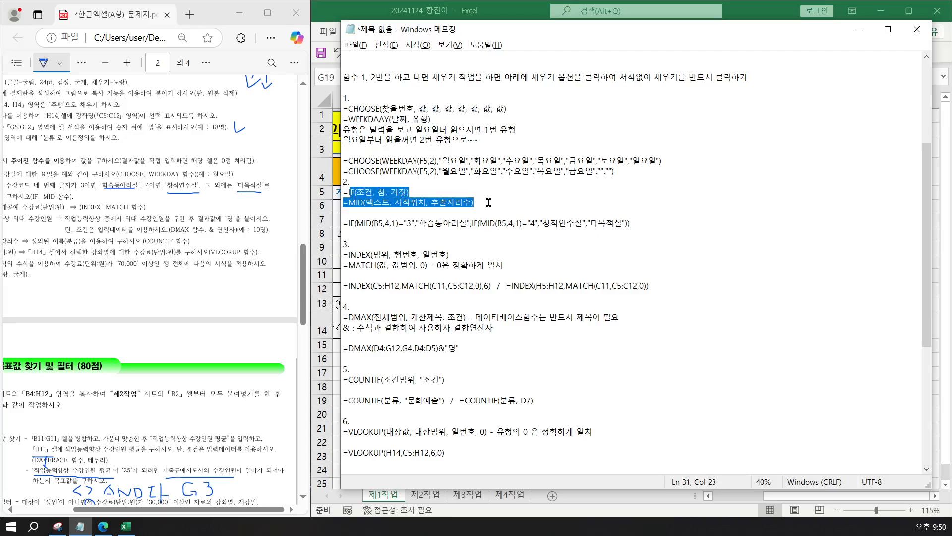
pyautogui.click(491, 202)
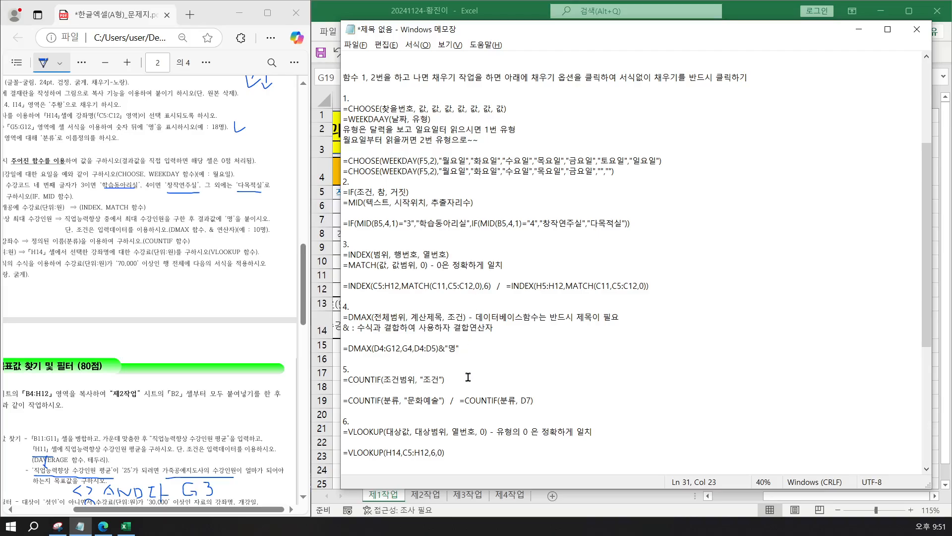